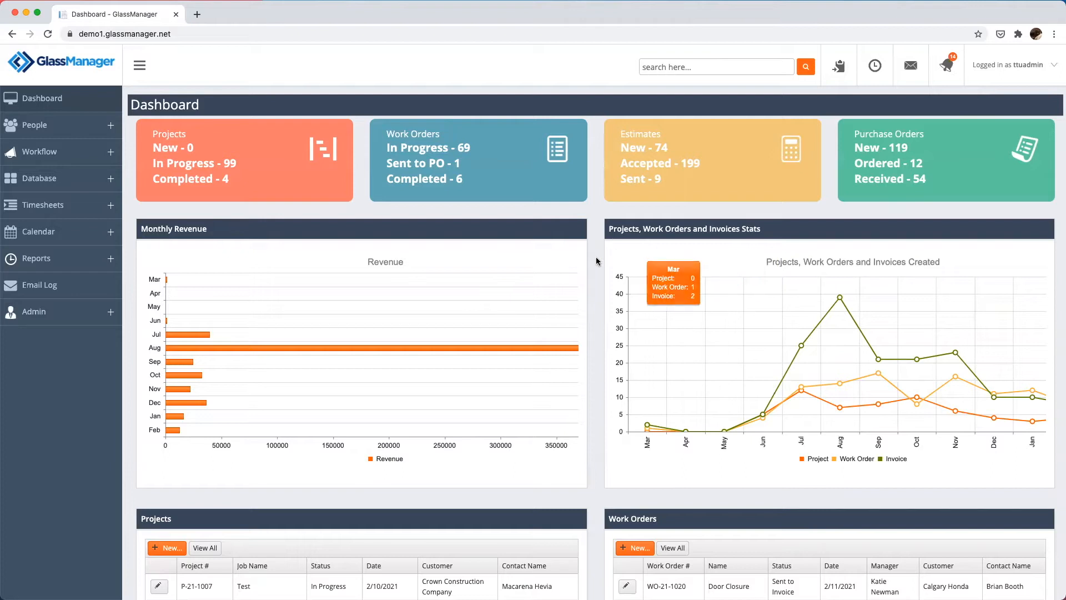
Step: Look over the dashboard's revenue charts and its lists of projects, work orders, estimates and purchase orders
scroll(597, 262, "down", 3)
scroll(597, 262, "down", 5)
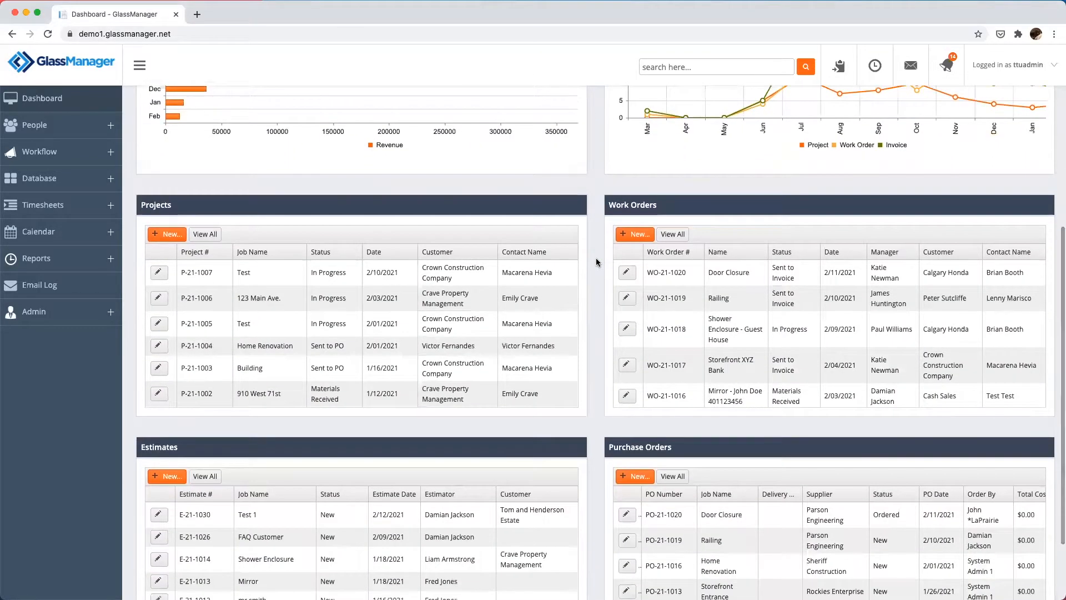
scroll(597, 262, "down", 2)
scroll(596, 262, "down", 1)
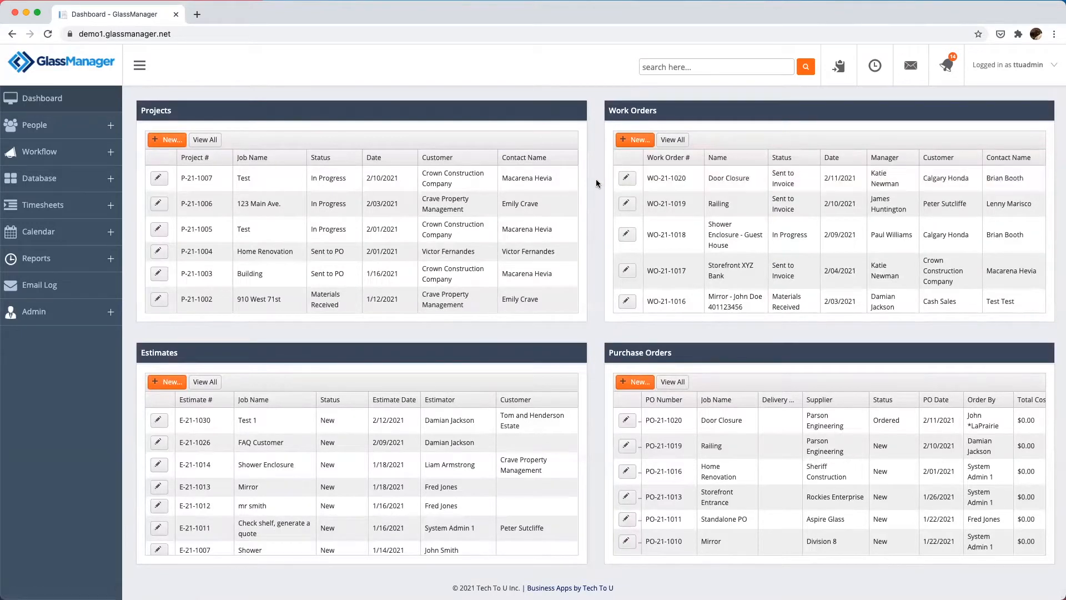
scroll(597, 183, "up", 8)
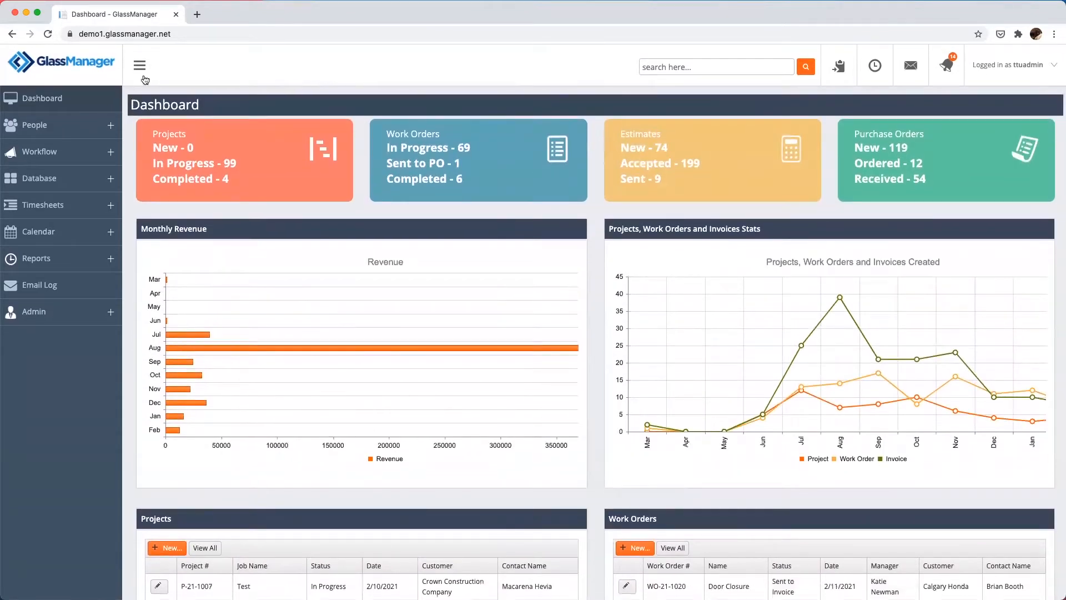
Step: Look through the entries under the People and Workflow sections, and locate the global search
left_click(82, 124)
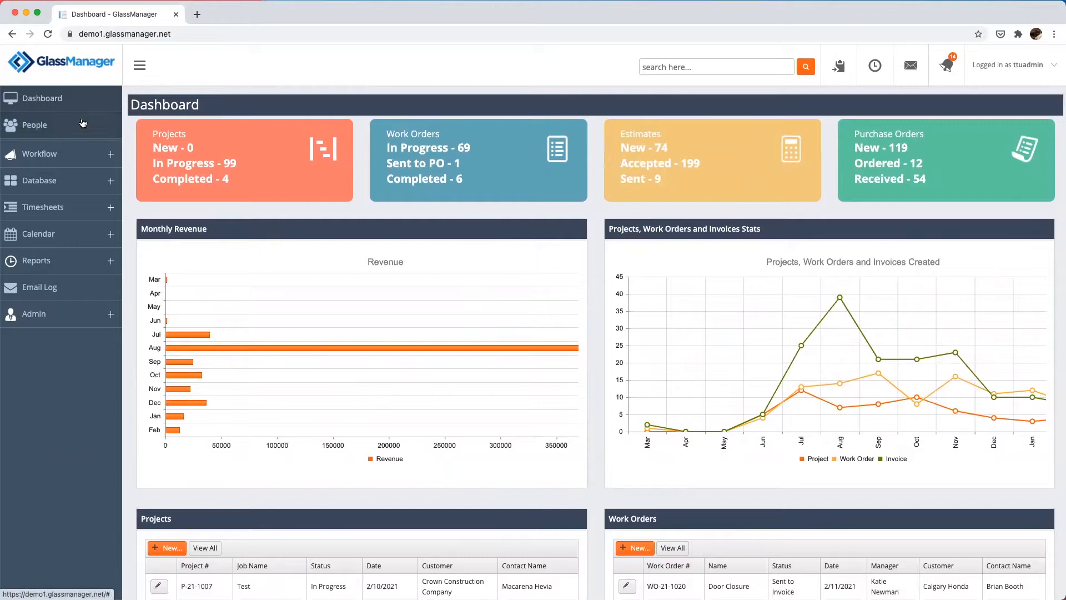
left_click(66, 201)
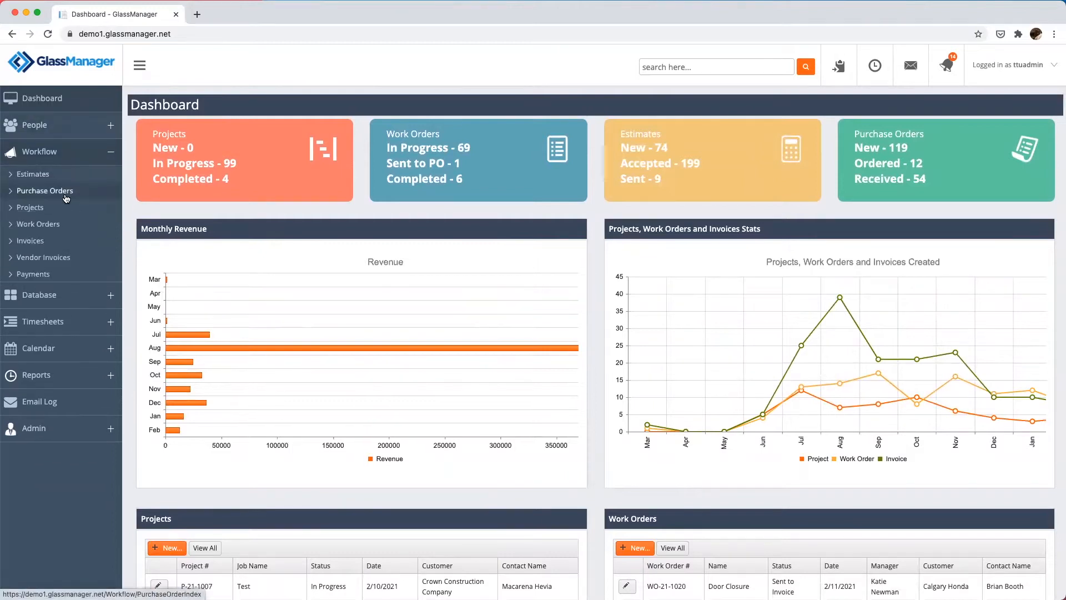
left_click(654, 63)
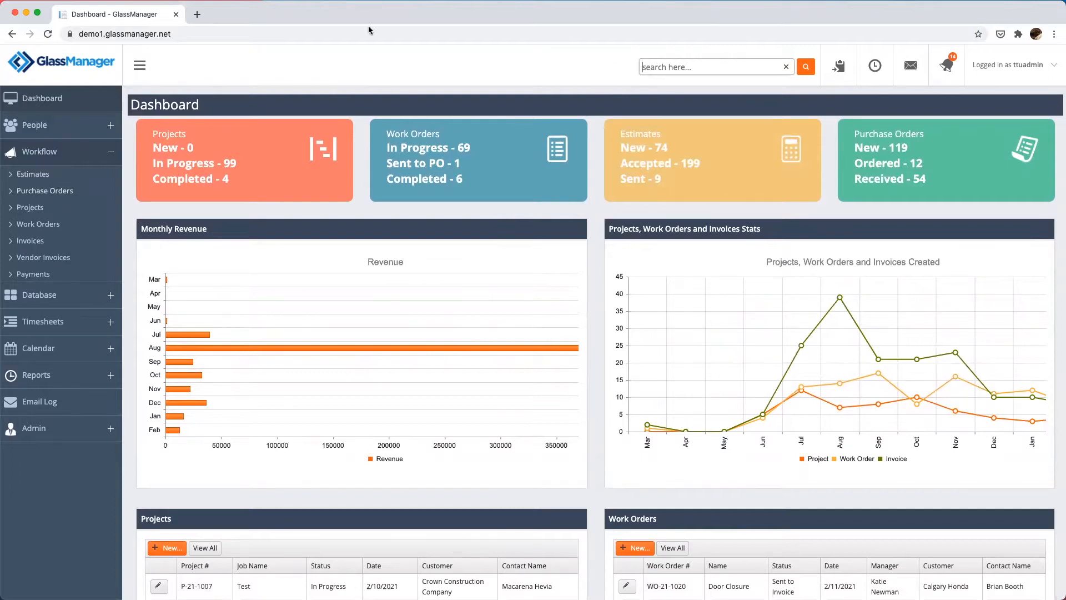
left_click(27, 124)
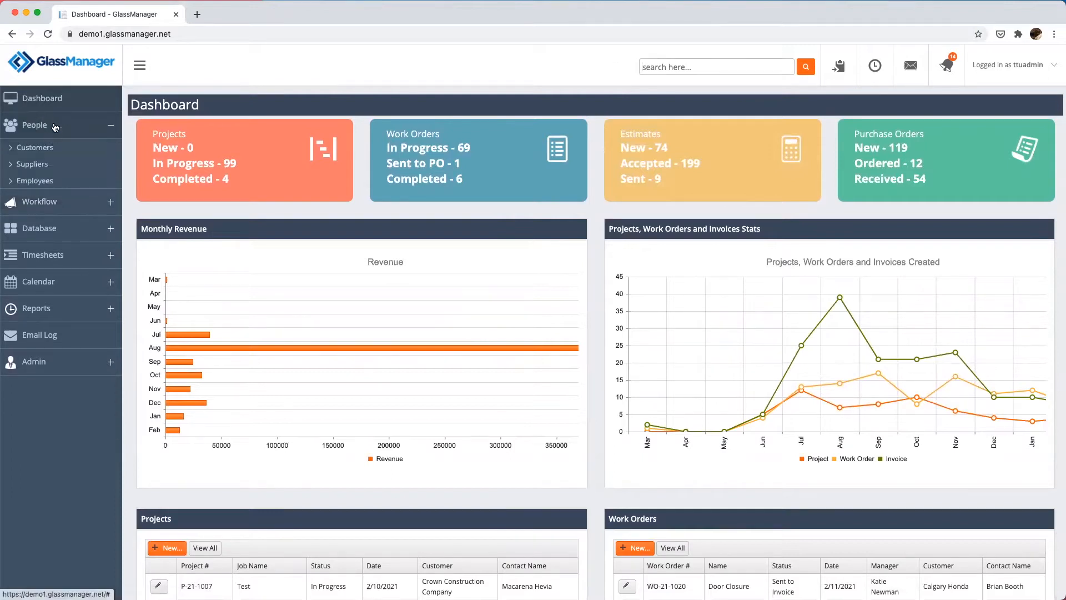
left_click(65, 202)
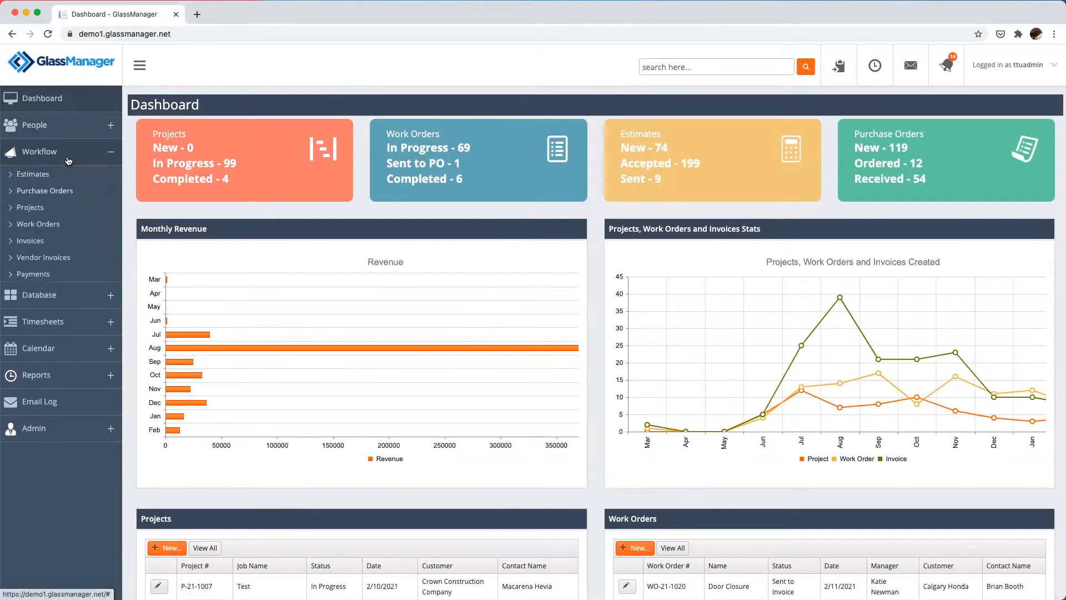
Step: View the Quick Estimate form and its estimator choices, and close it without saving
left_click(845, 66)
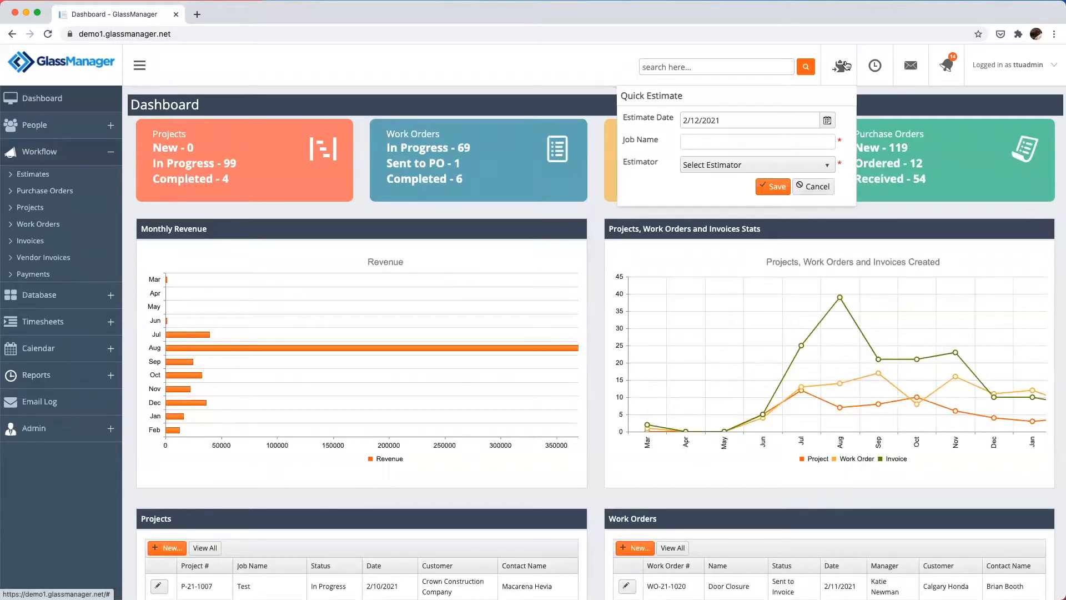
left_click(827, 164)
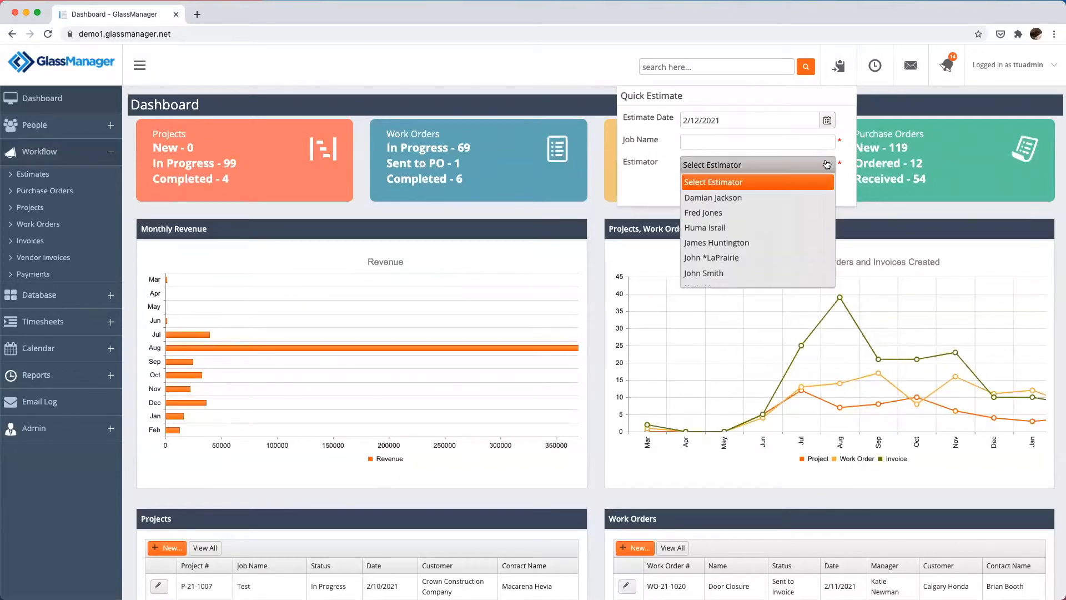
left_click(913, 68)
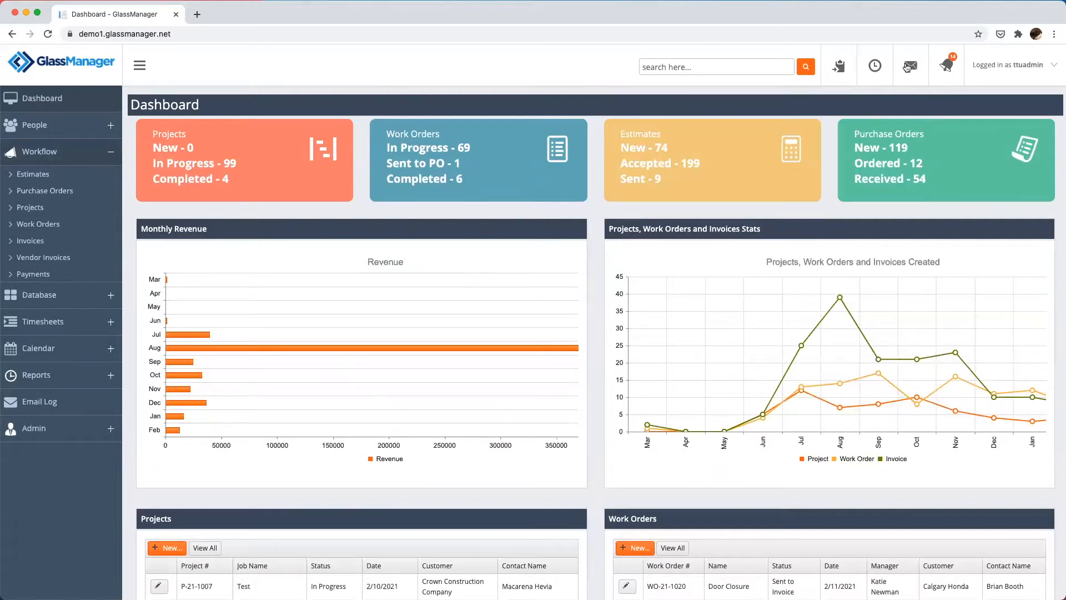
Step: Check the Timesheet Clock In/Out form, the news messages and the notifications list
left_click(876, 67)
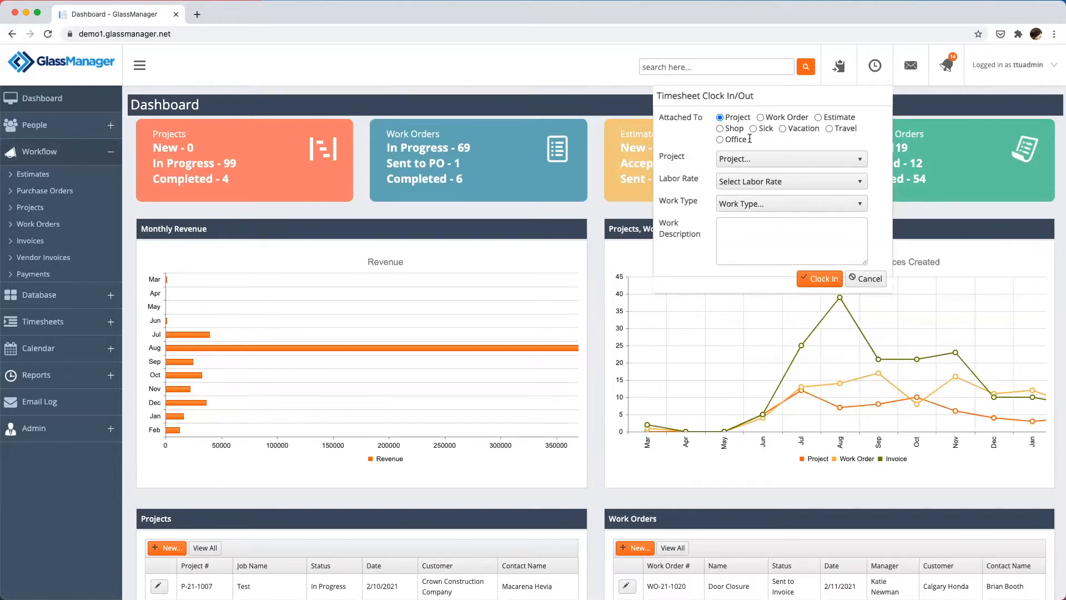
left_click(911, 66)
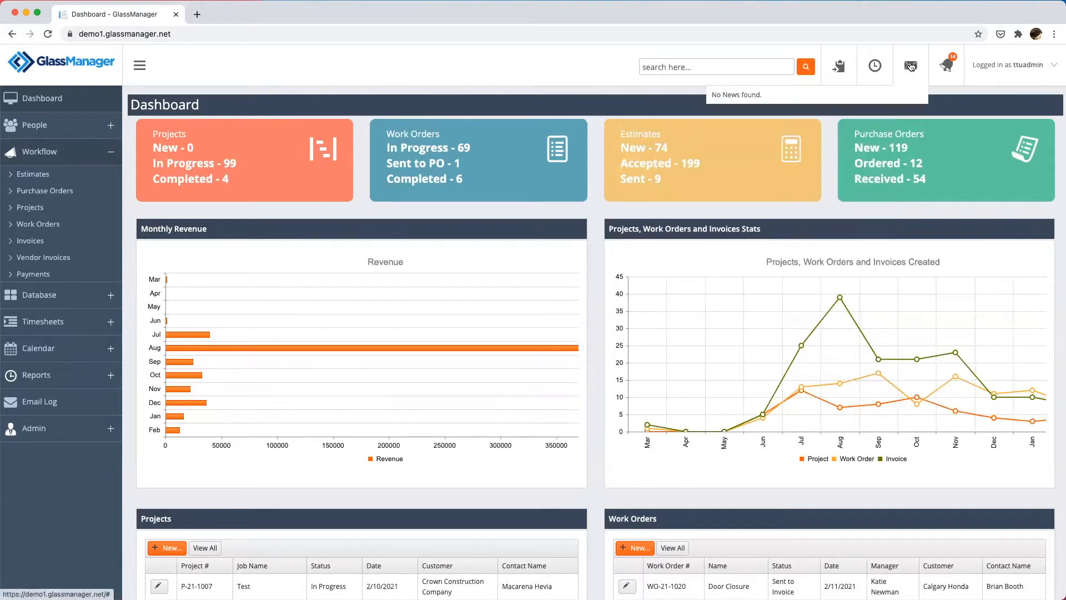
left_click(948, 67)
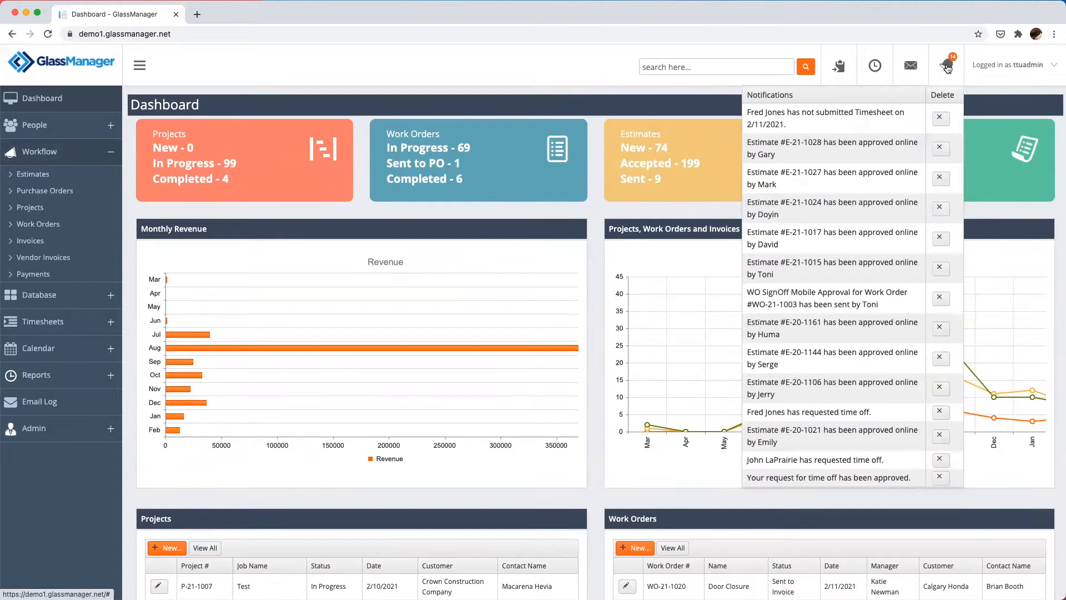
left_click(948, 68)
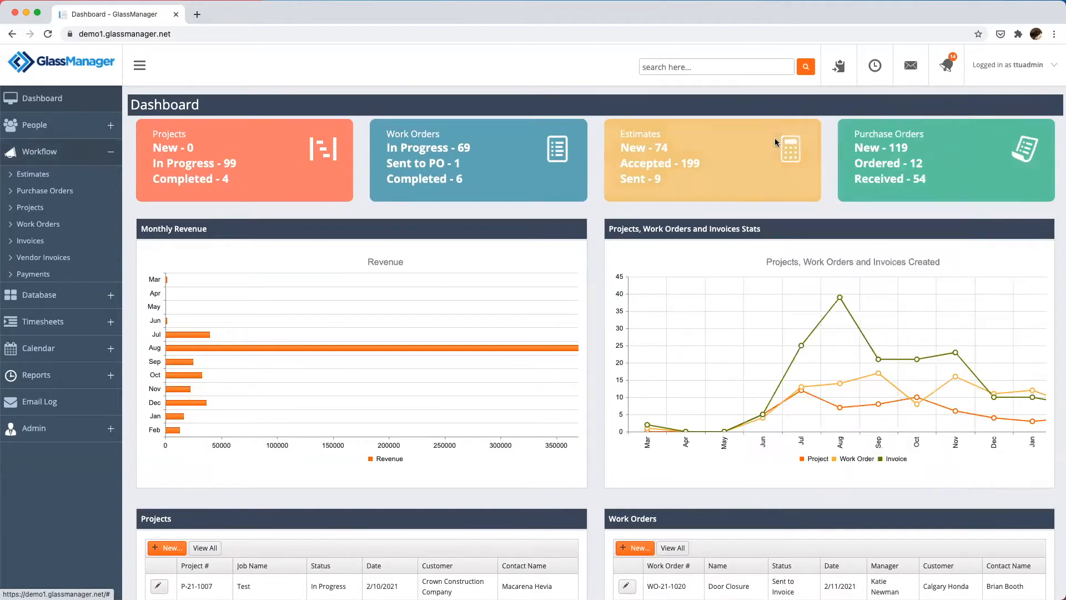
Step: Open the customers list and look through its entries
left_click(34, 124)
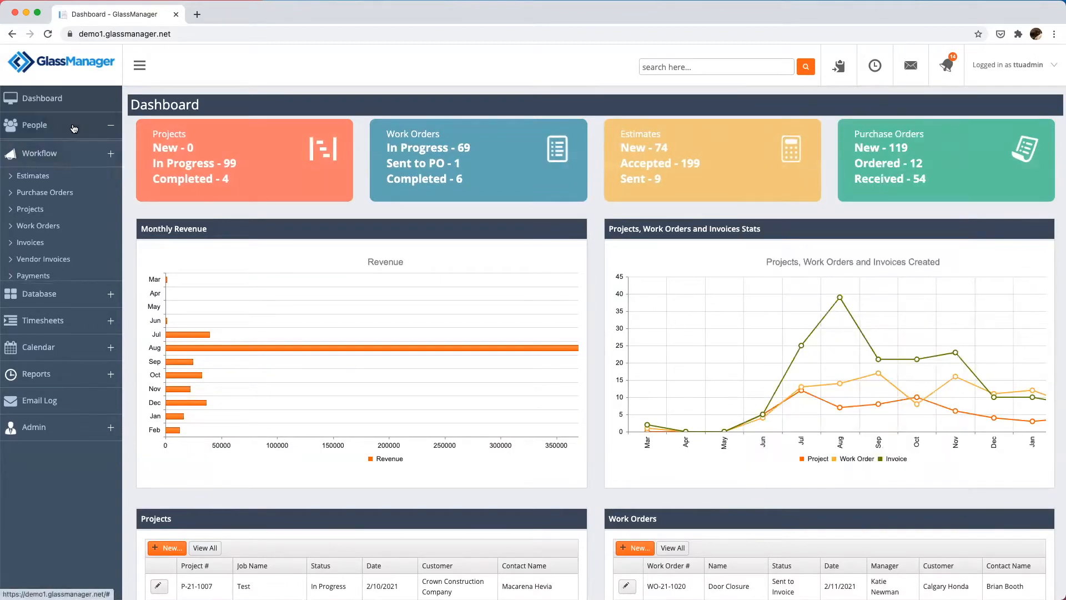
left_click(34, 147)
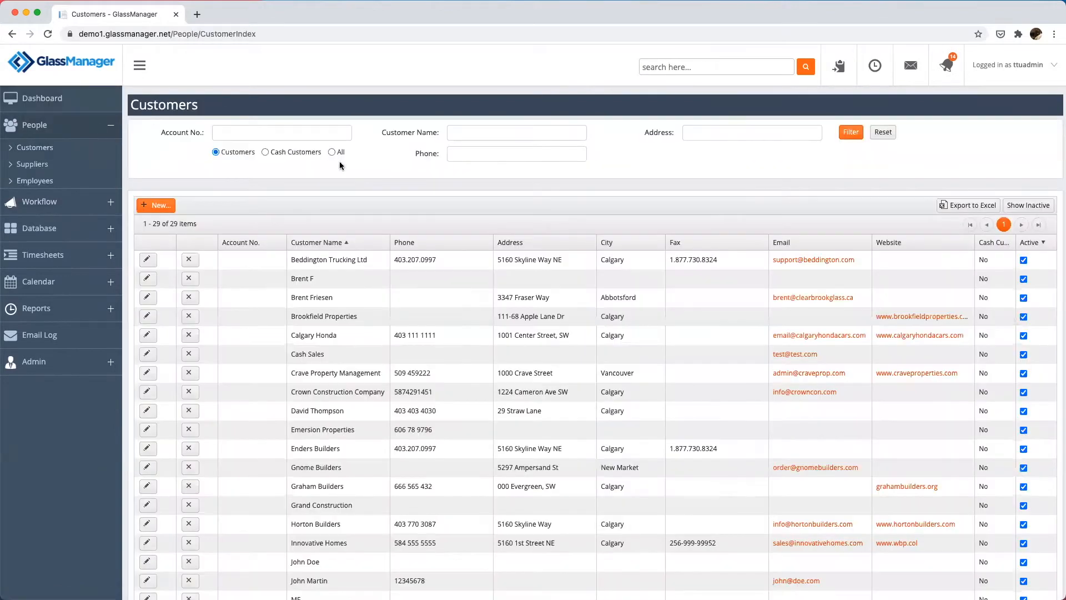
scroll(454, 246, "down", 6)
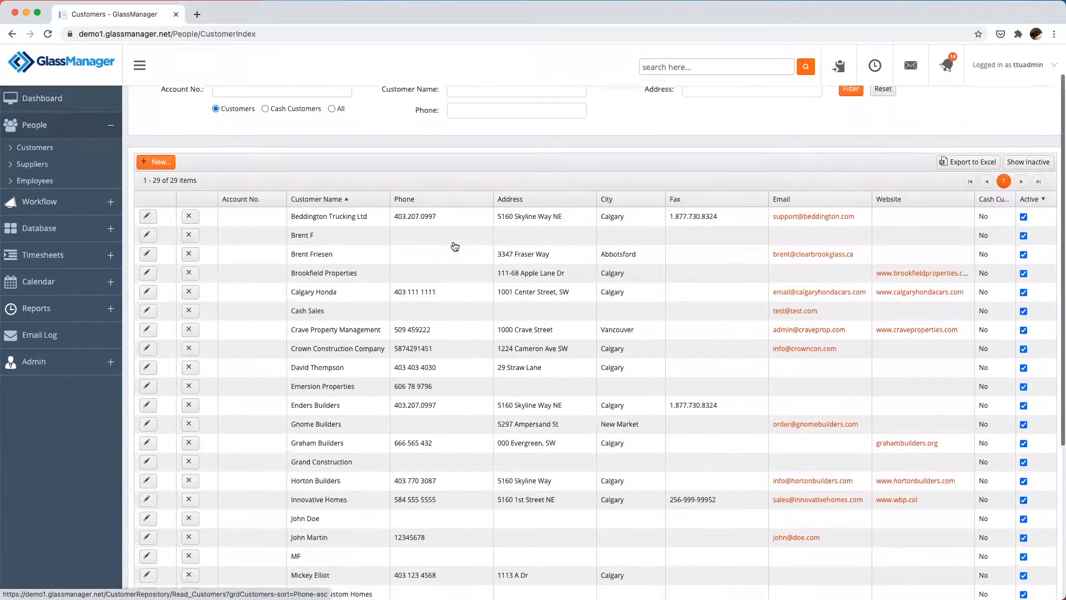
scroll(454, 244, "down", 2)
scroll(454, 245, "up", 10)
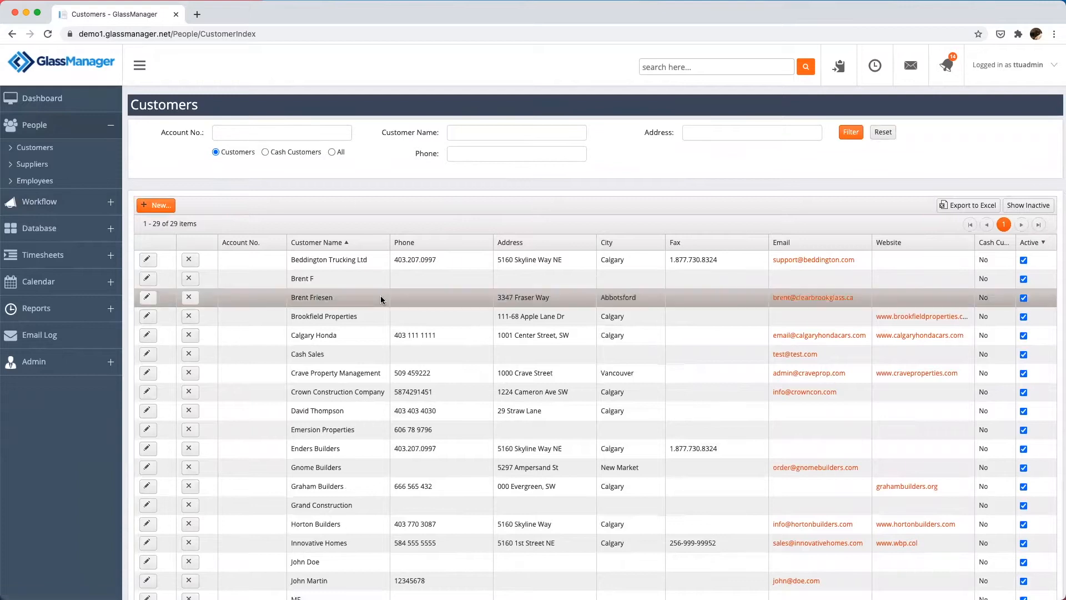
Step: Open the Crave Property Management customer record and review its details, including the invoice term, price level and labor rate options
left_click(356, 372)
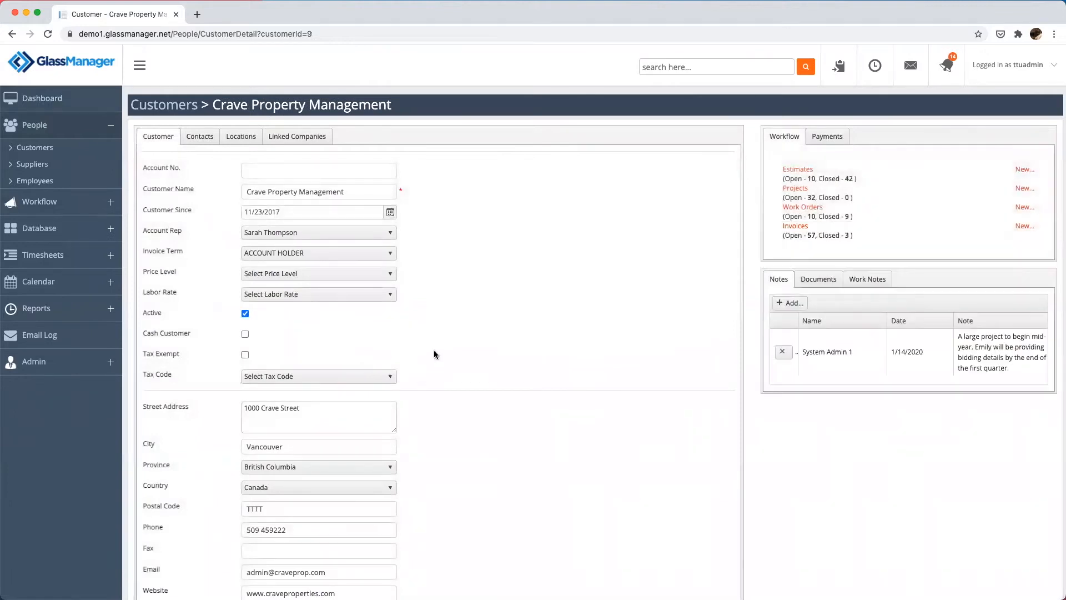
scroll(434, 350, "down", 2)
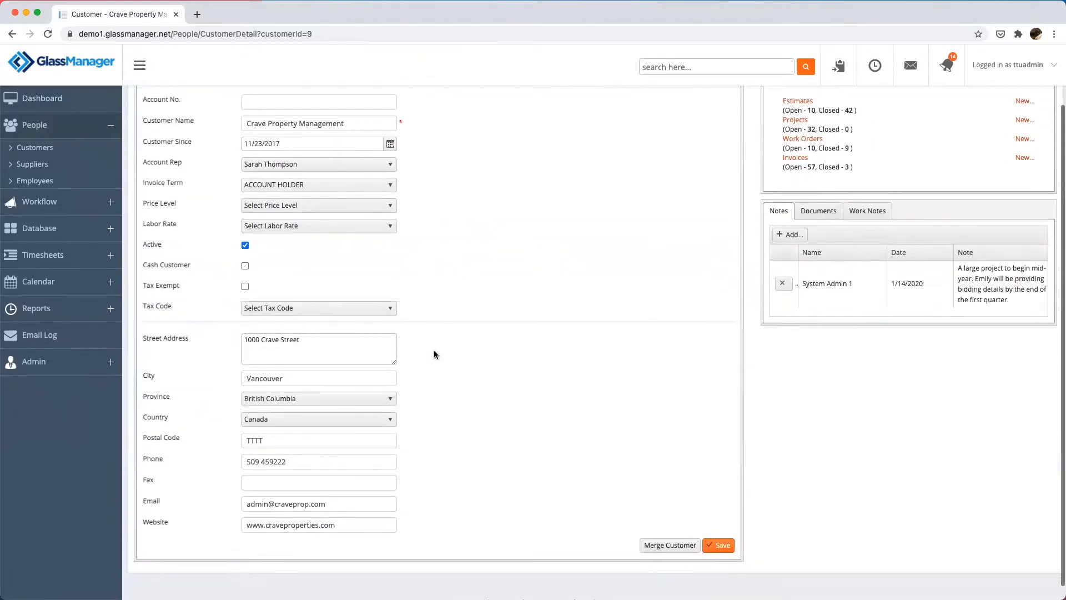
left_click(387, 185)
left_click(387, 184)
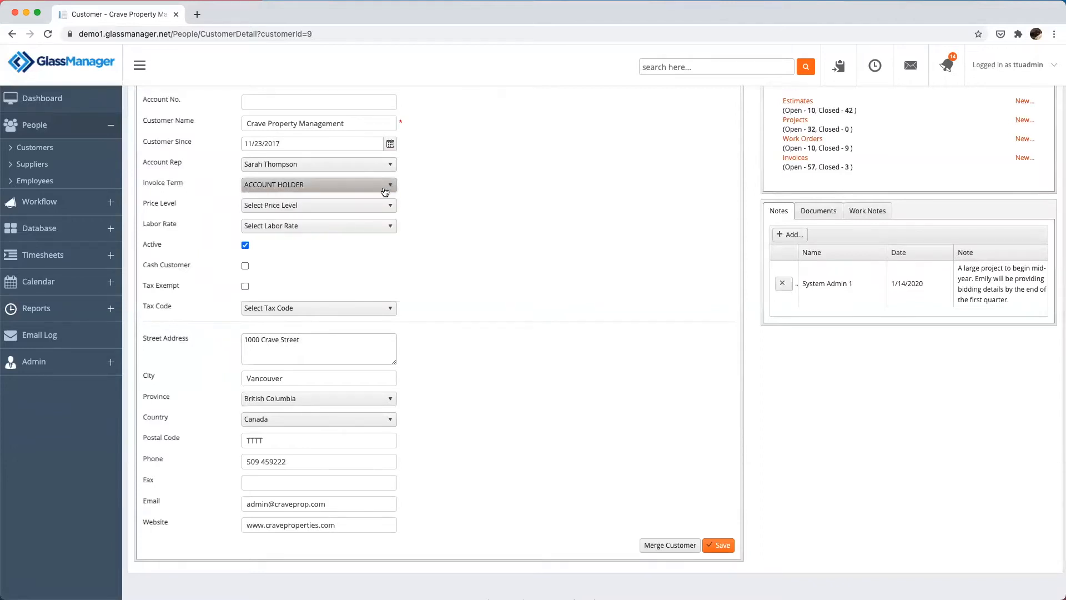
left_click(382, 205)
left_click(382, 205)
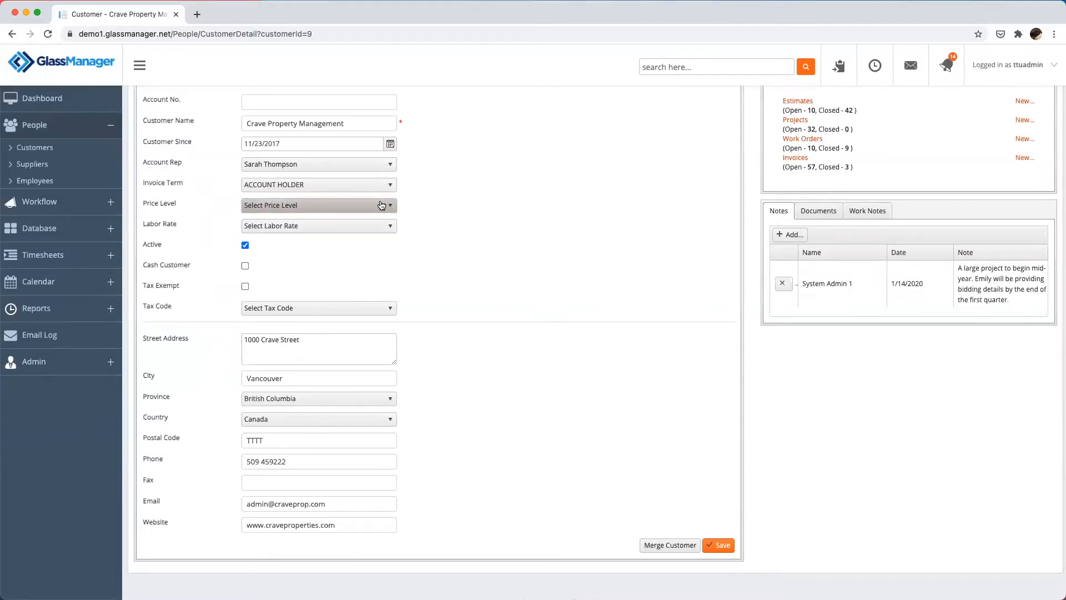
left_click(383, 224)
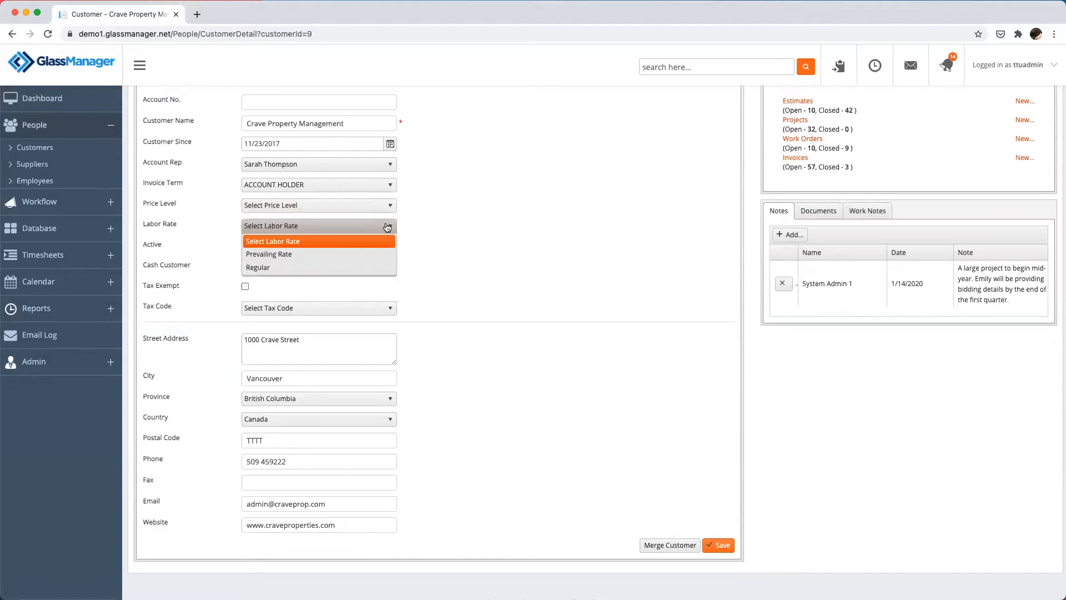
left_click(448, 249)
scroll(442, 325, "down", 1)
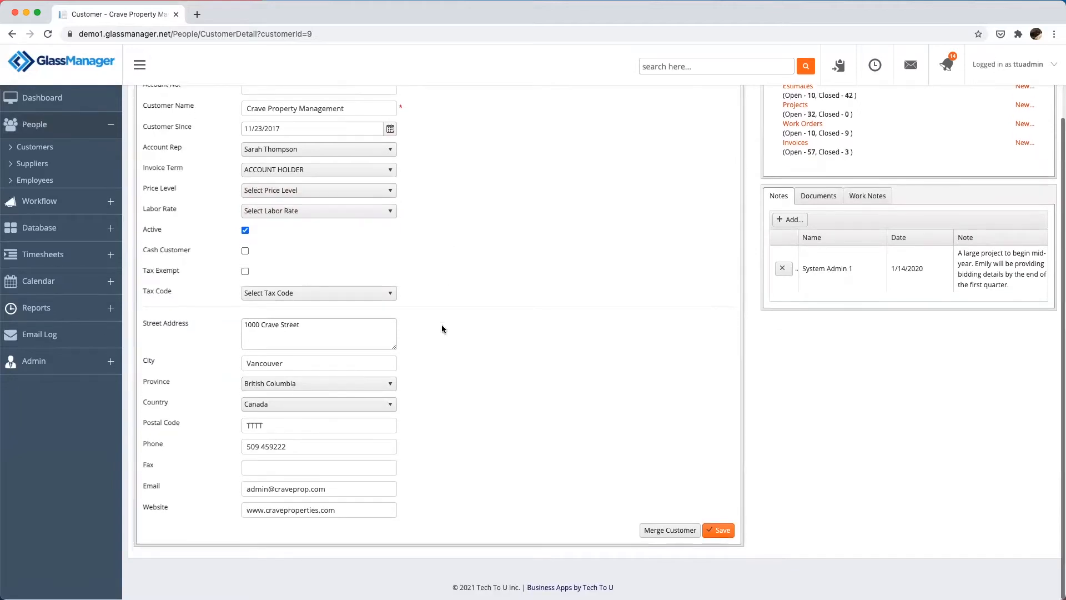
scroll(442, 325, "up", 2)
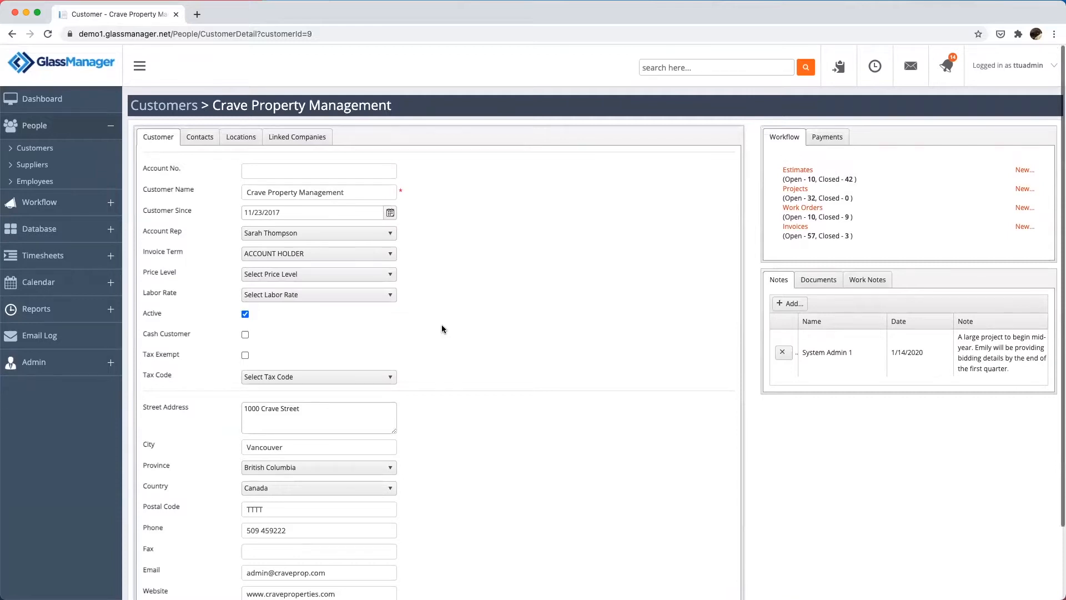
Step: View the customer's contacts, locations and linked companies
left_click(200, 137)
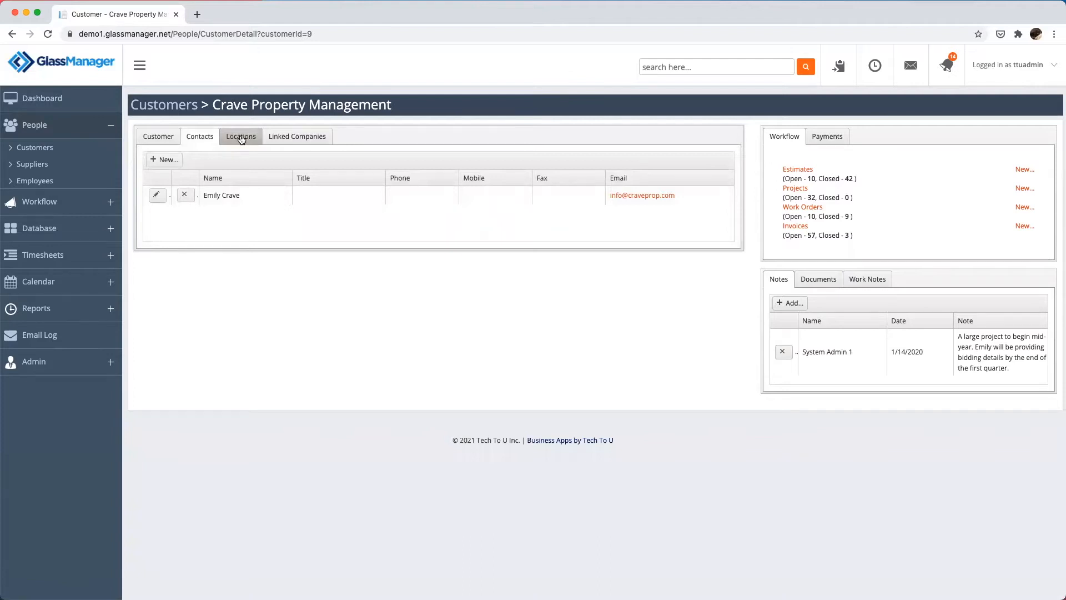
left_click(242, 138)
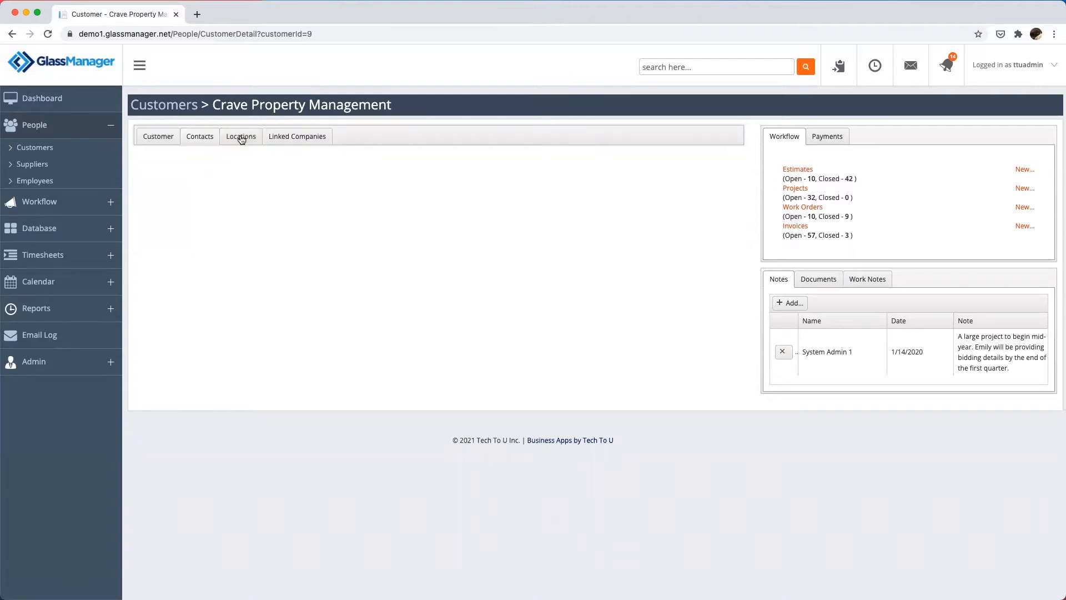
left_click(289, 140)
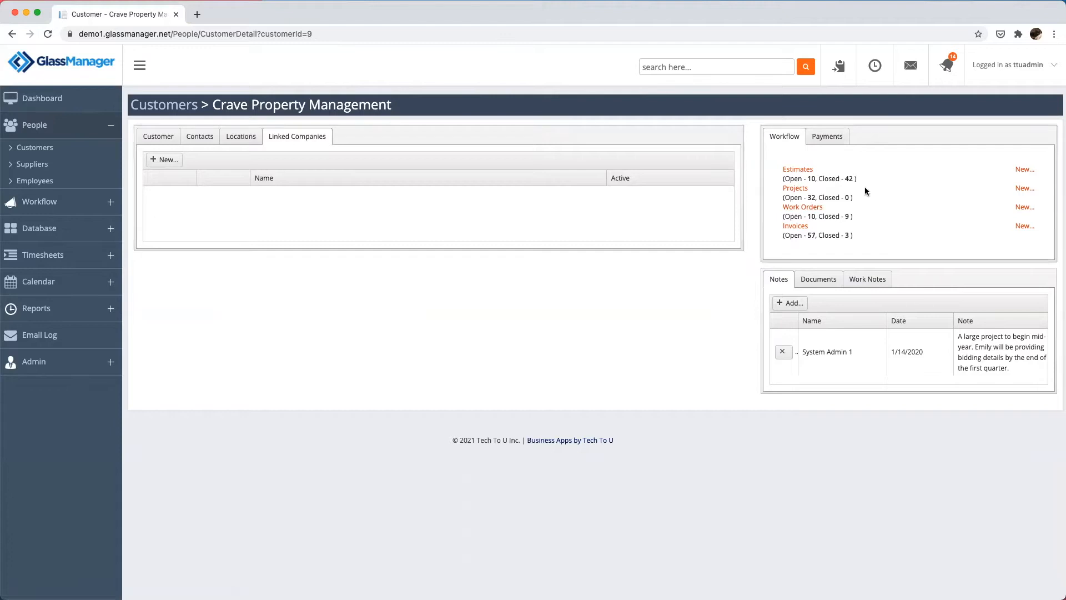
Step: View the customer's payments and the statement date options, and dismiss them without generating a statement
left_click(835, 143)
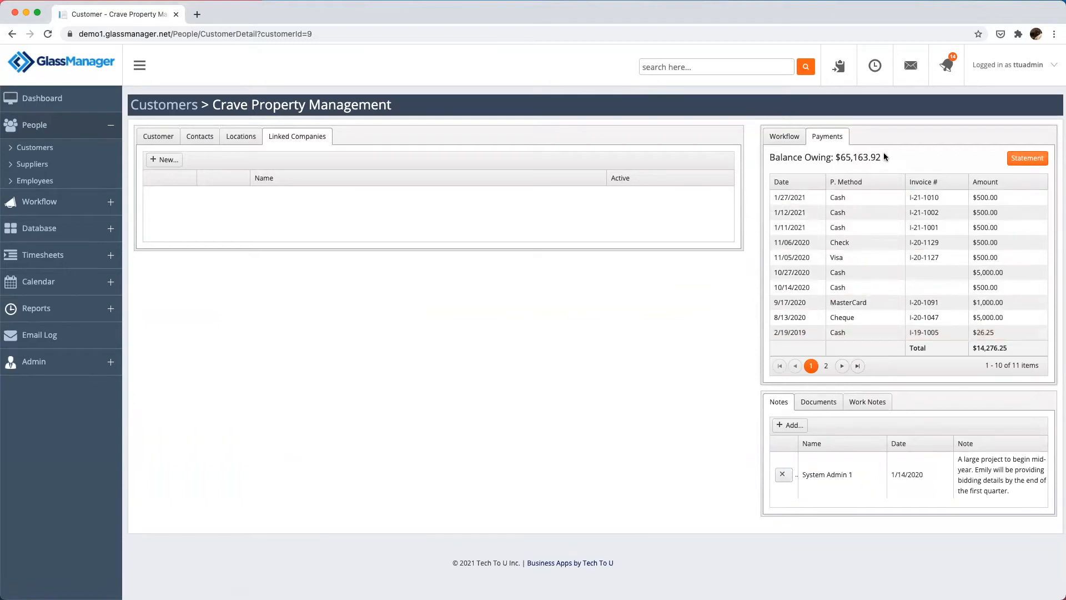
left_click(1031, 163)
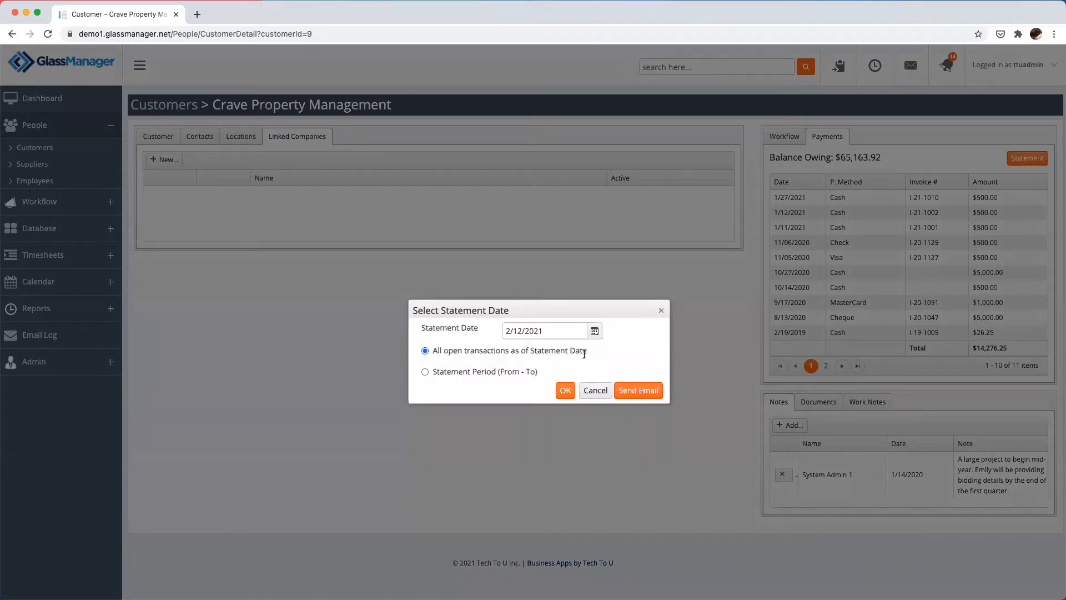
left_click(661, 310)
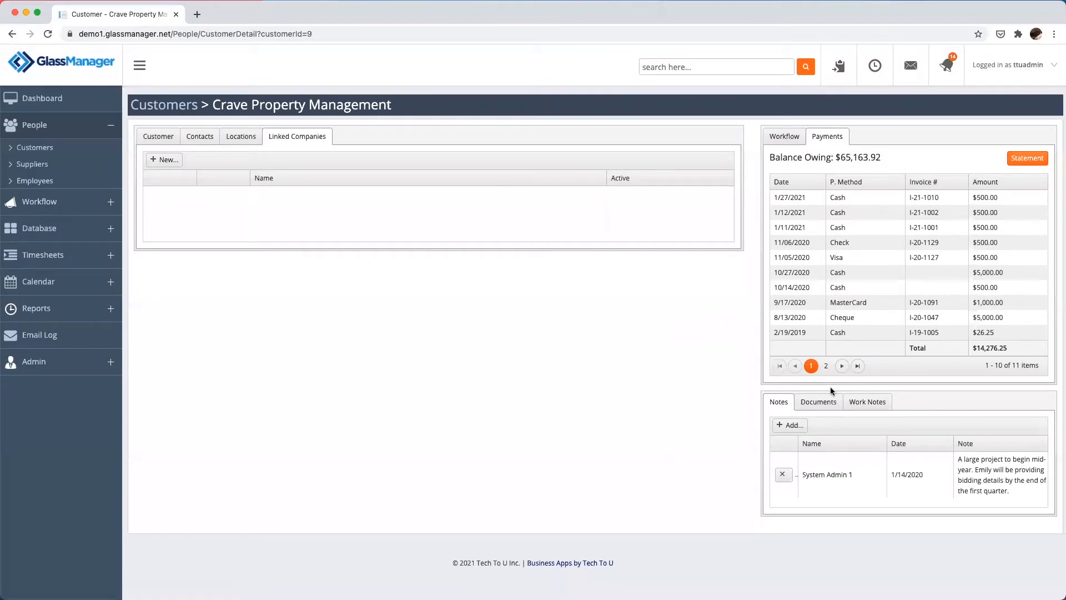
Step: View the customer's uploaded documents and return to the notes
left_click(830, 403)
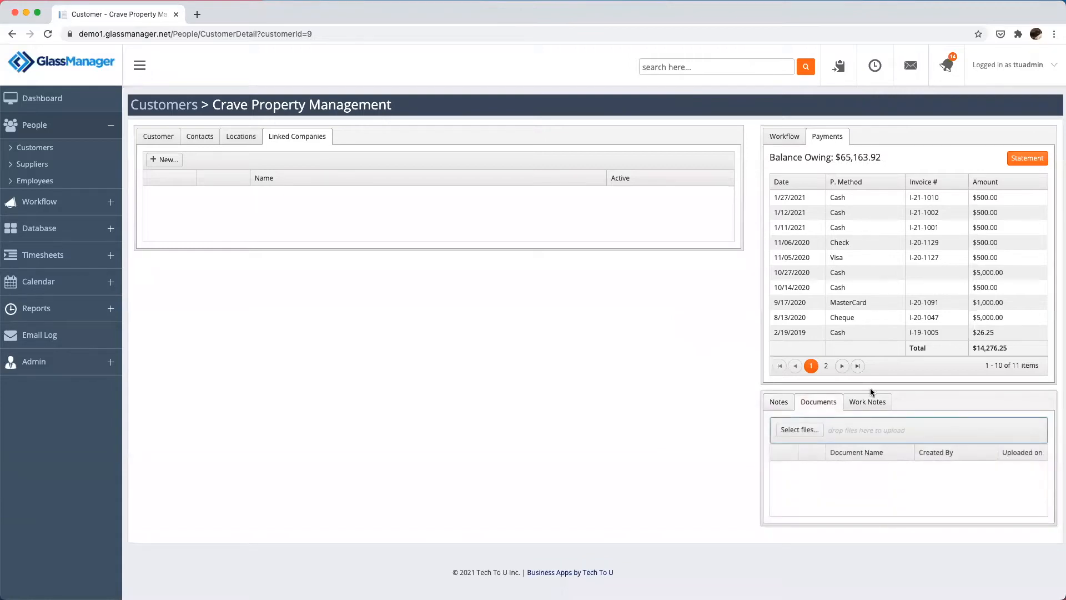
left_click(778, 402)
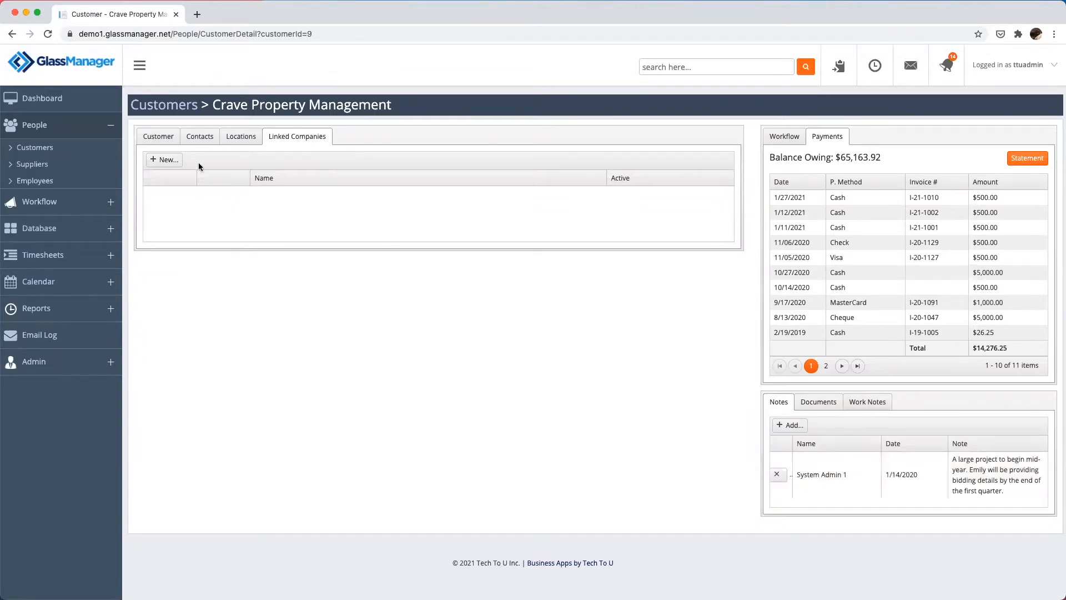
Step: Open the suppliers list
left_click(62, 165)
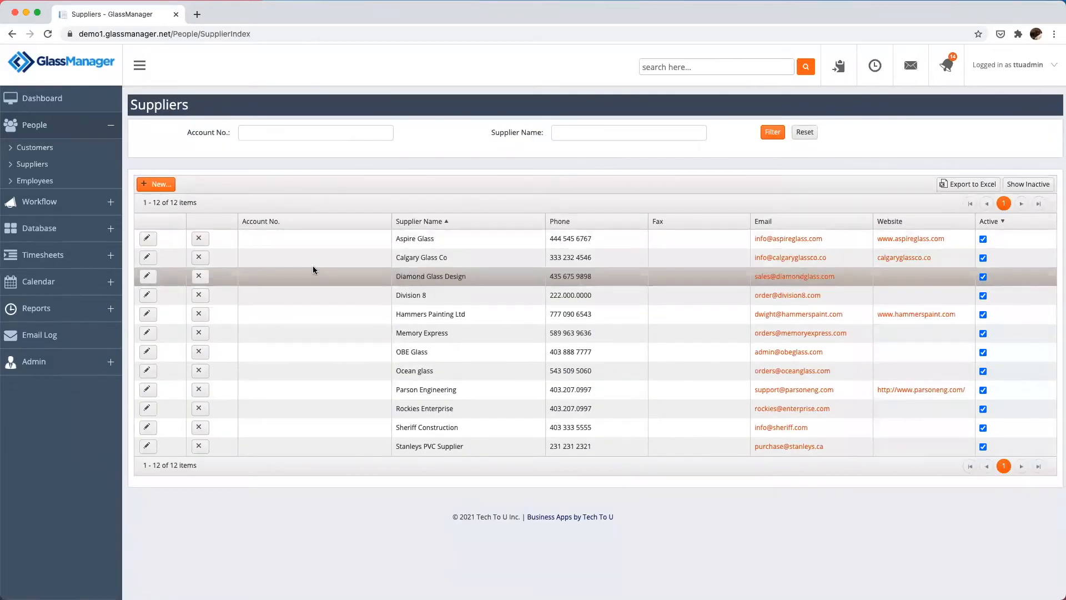
Step: Open the Diamond Glass Design supplier record and view its vendor term and tax code choices
double_click(420, 278)
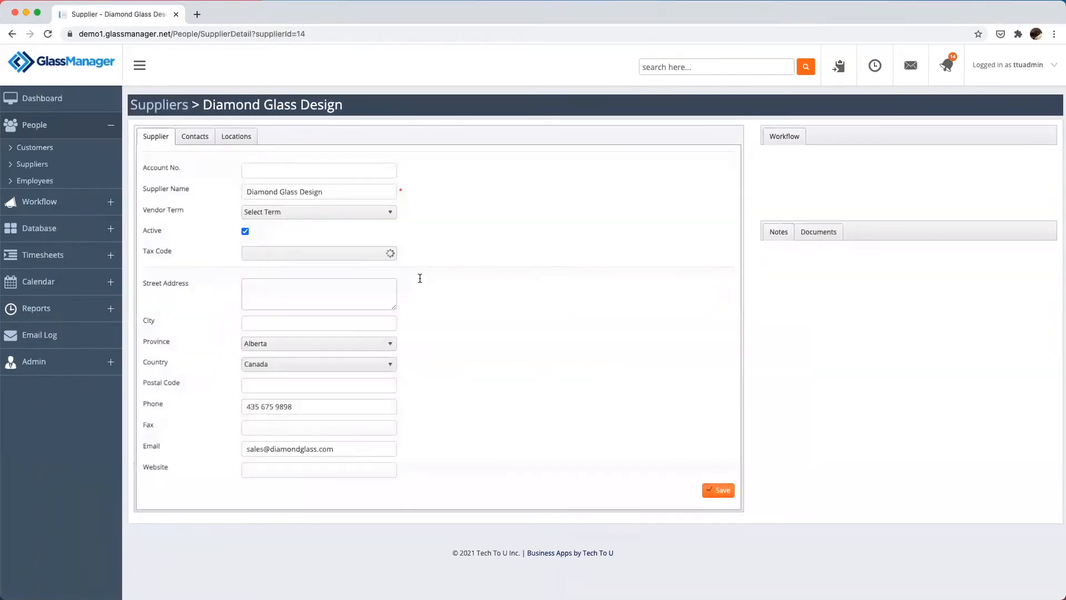
left_click(391, 212)
left_click(391, 212)
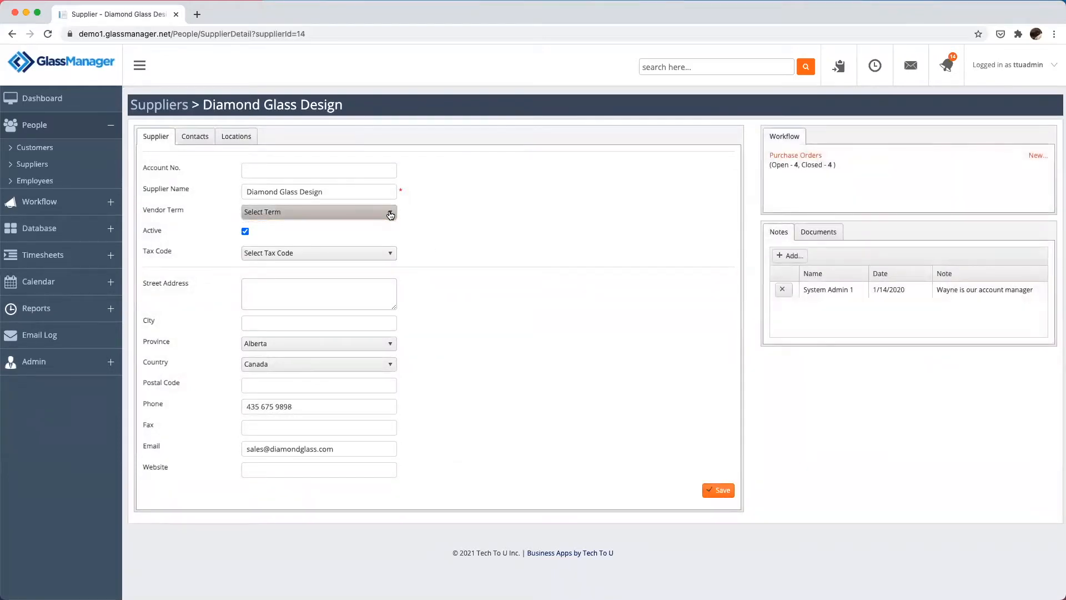
left_click(391, 252)
left_click(391, 253)
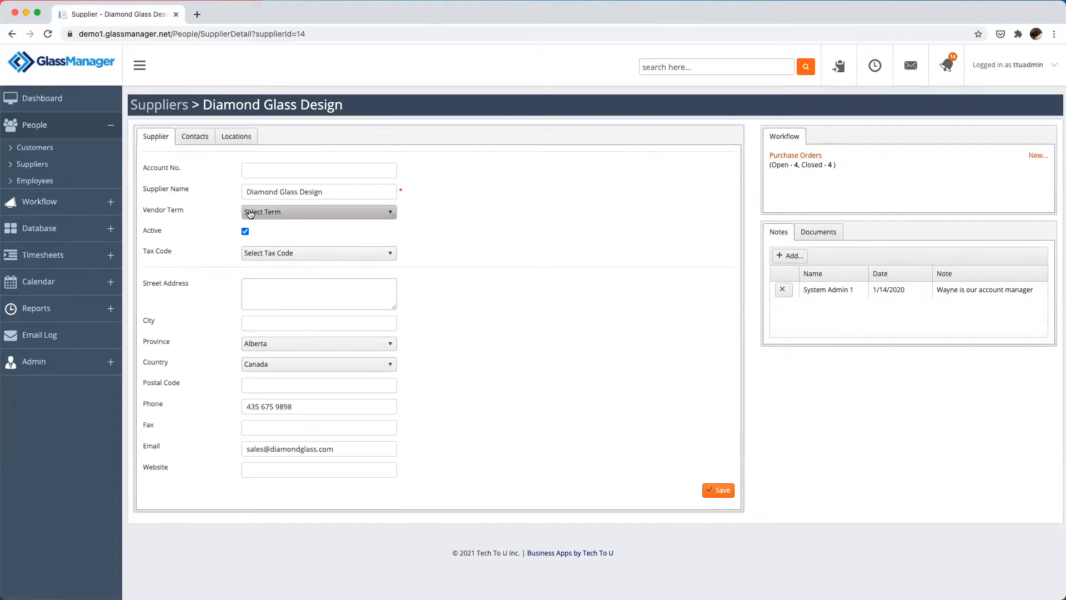
Step: Open the General Manager's record from the employees list and review the personal details and manager choices
left_click(52, 180)
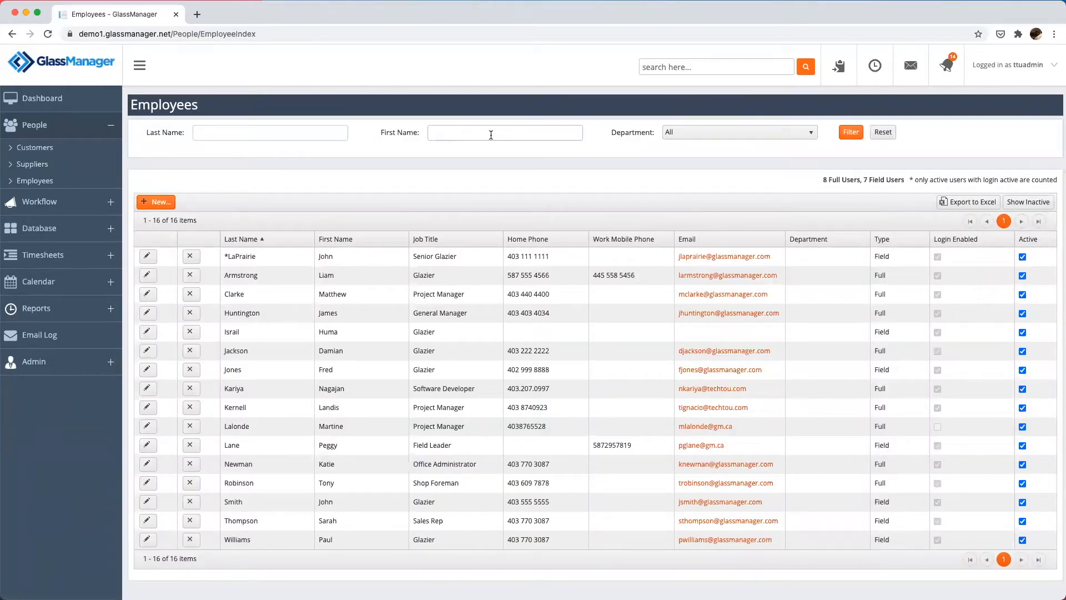
double_click(391, 320)
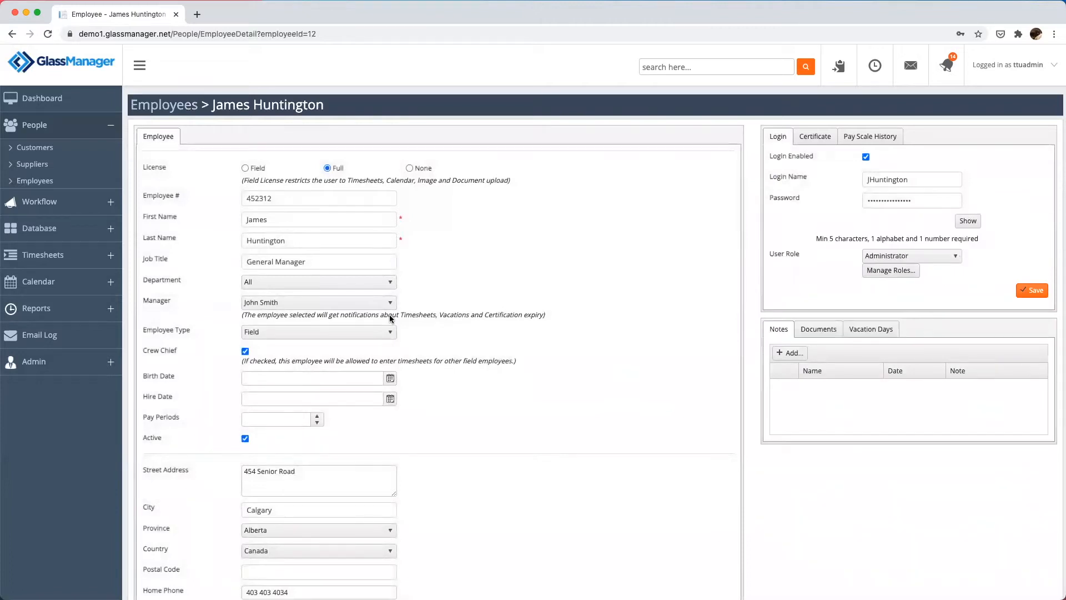
scroll(506, 332, "down", 3)
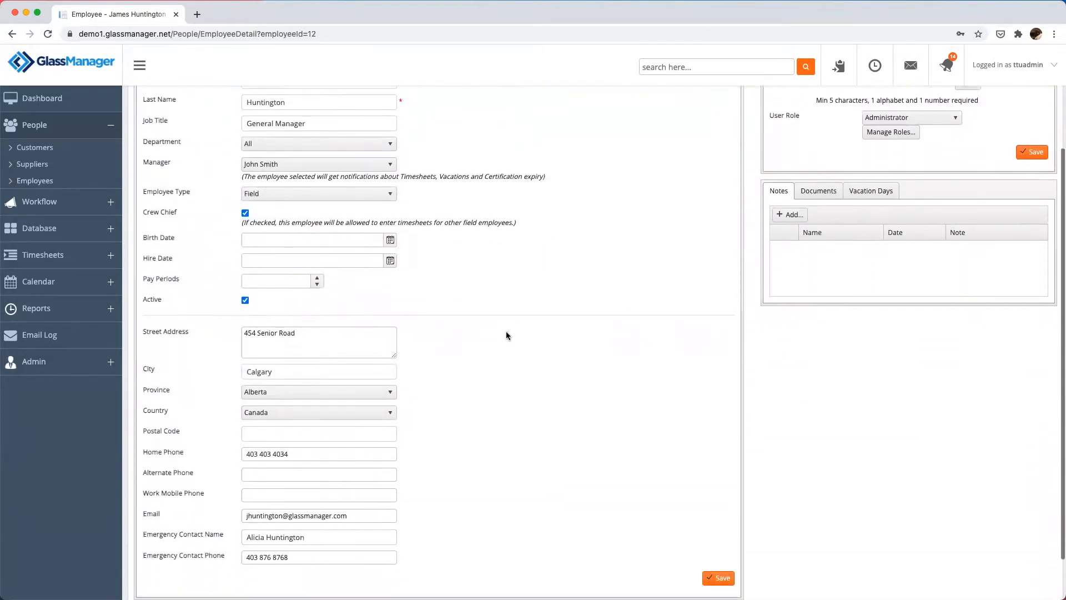
scroll(505, 335, "up", 1)
scroll(506, 336, "up", 3)
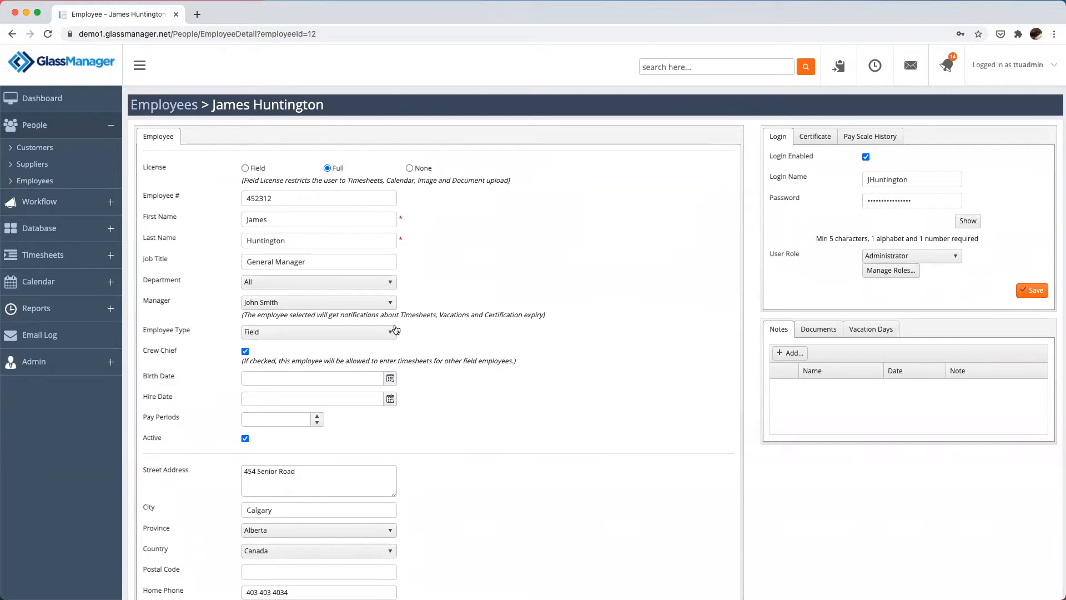
left_click(386, 304)
left_click(386, 304)
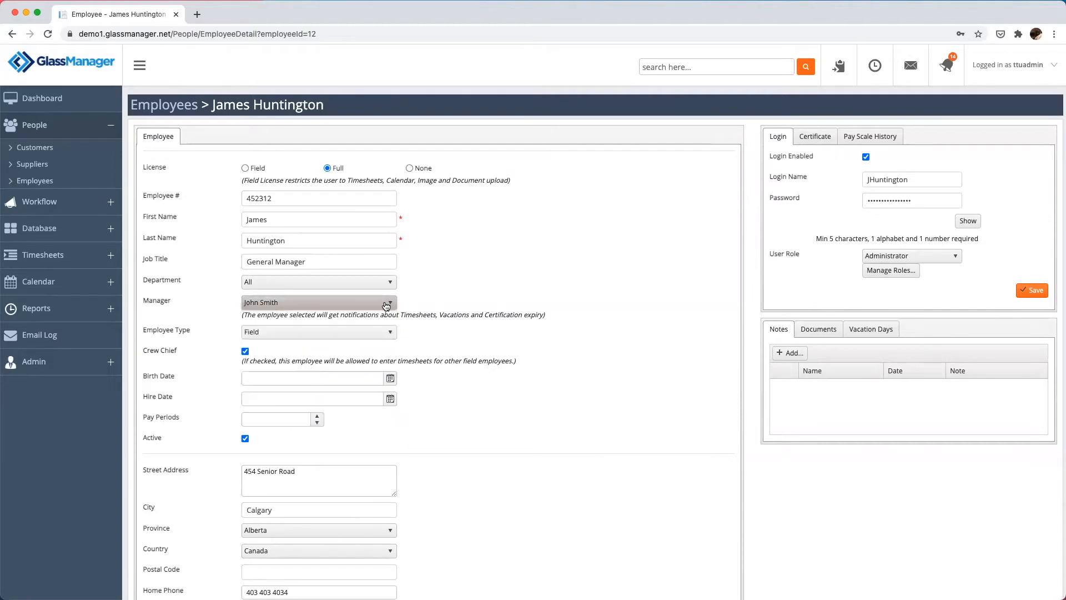
left_click(424, 332)
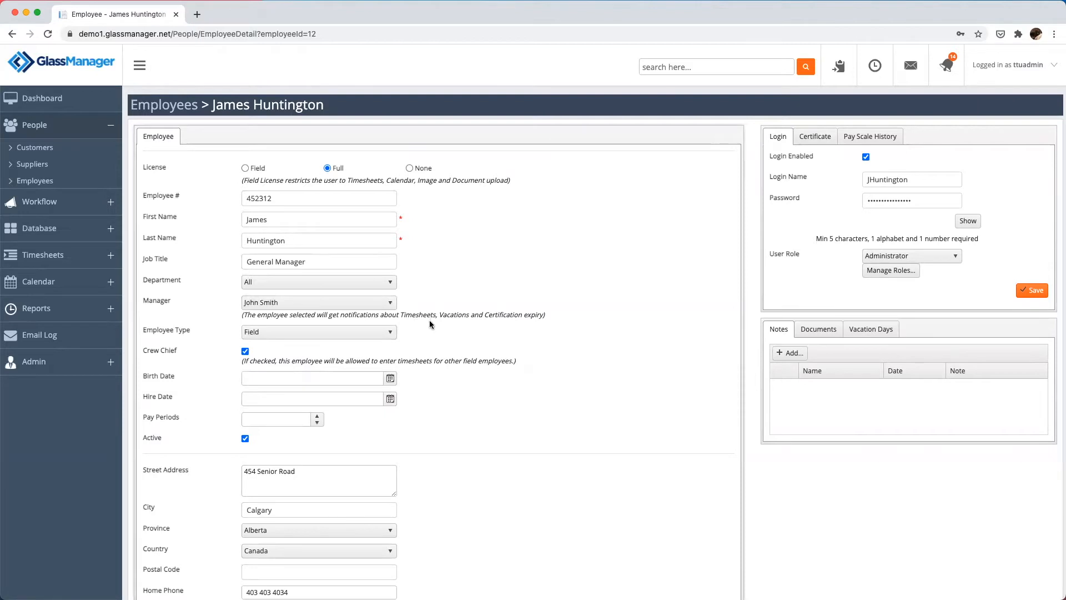
Step: Switch the employee's Crew Chief and Login Enabled options off and back on
left_click(246, 352)
left_click(245, 353)
left_click(867, 157)
left_click(867, 157)
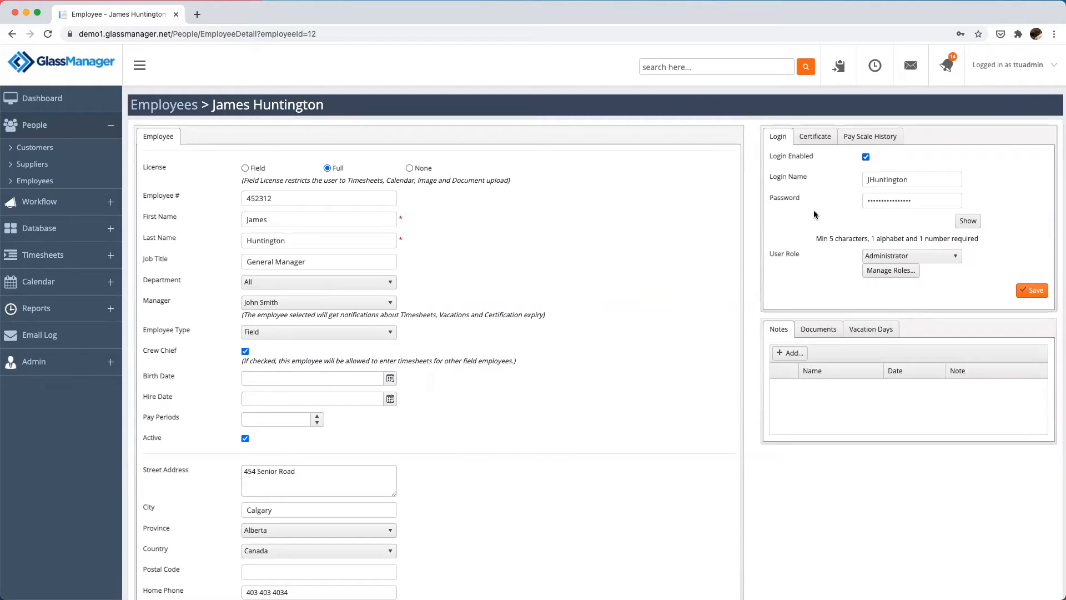
Step: Review the Administrator role's permissions in the user roles settings and close them without changes
left_click(893, 272)
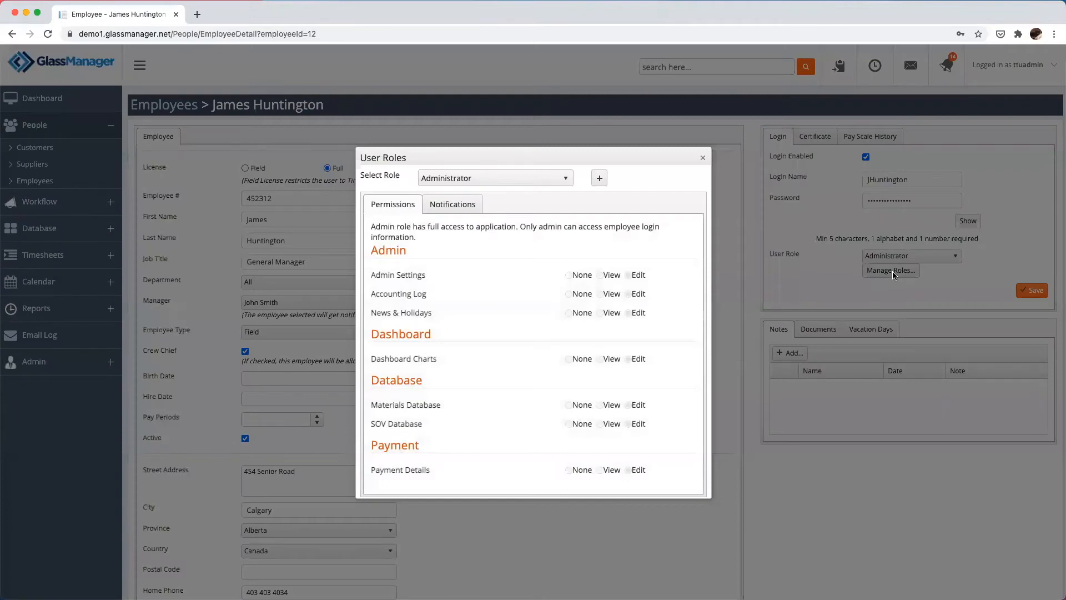
scroll(670, 354, "down", 5)
scroll(669, 353, "down", 5)
scroll(669, 354, "down", 7)
scroll(670, 354, "down", 6)
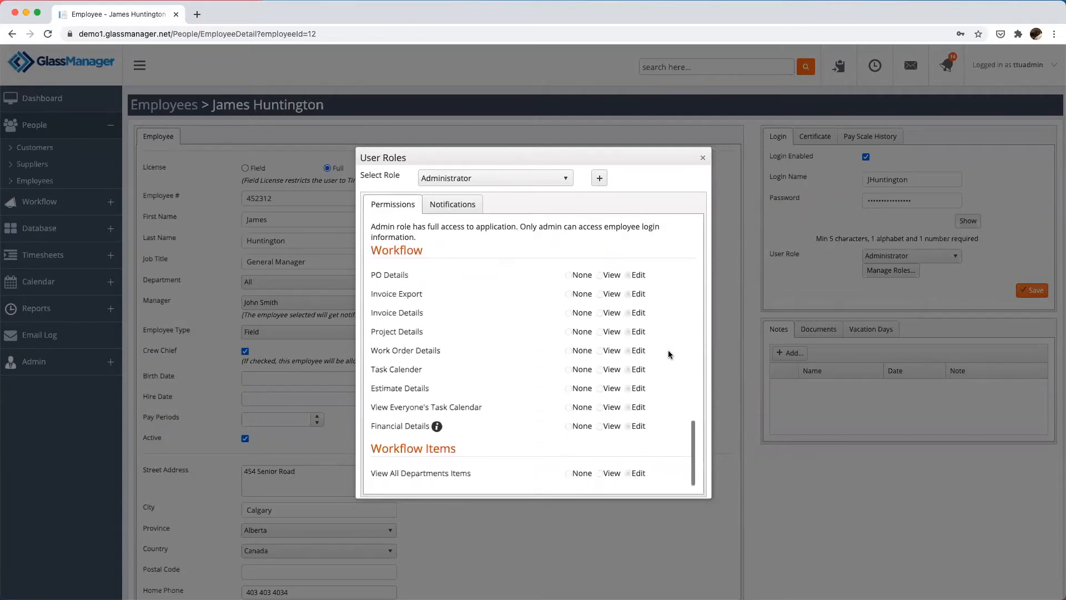
left_click(702, 159)
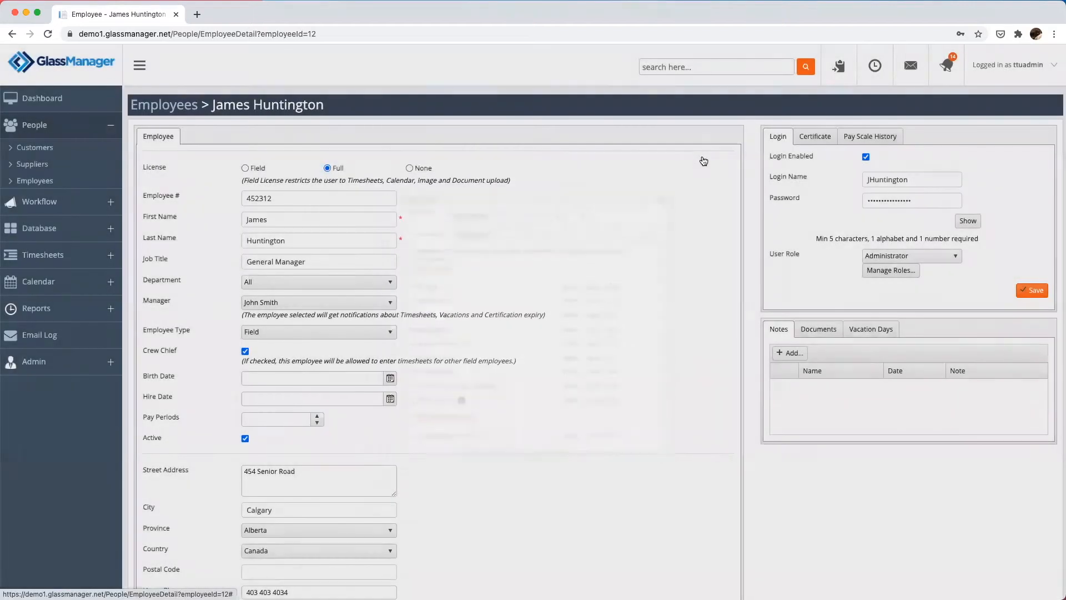
Step: View the employee's certificates and pay scale history
left_click(815, 139)
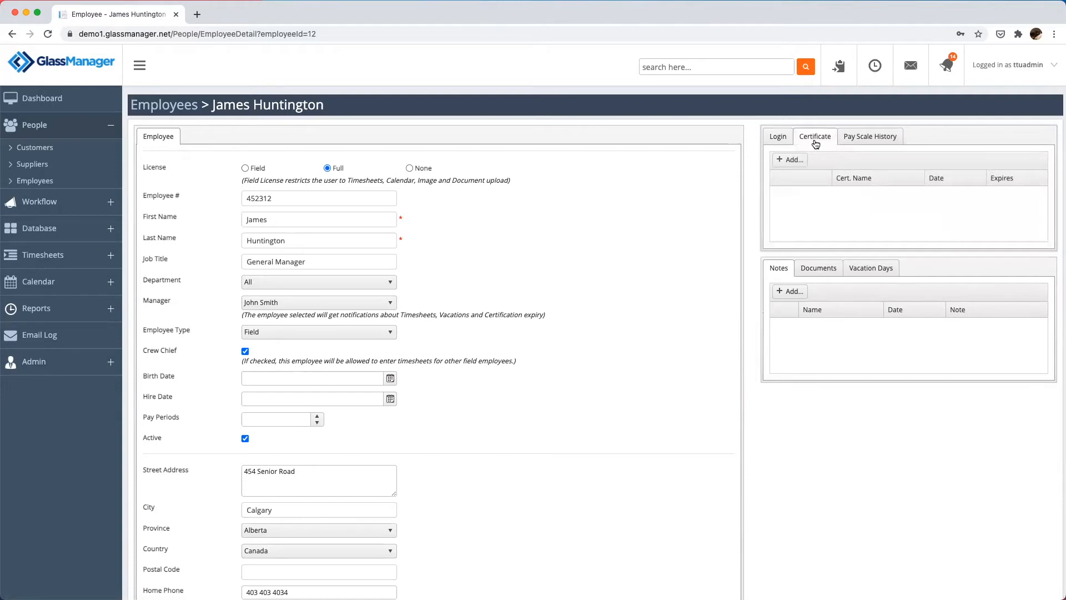
left_click(860, 136)
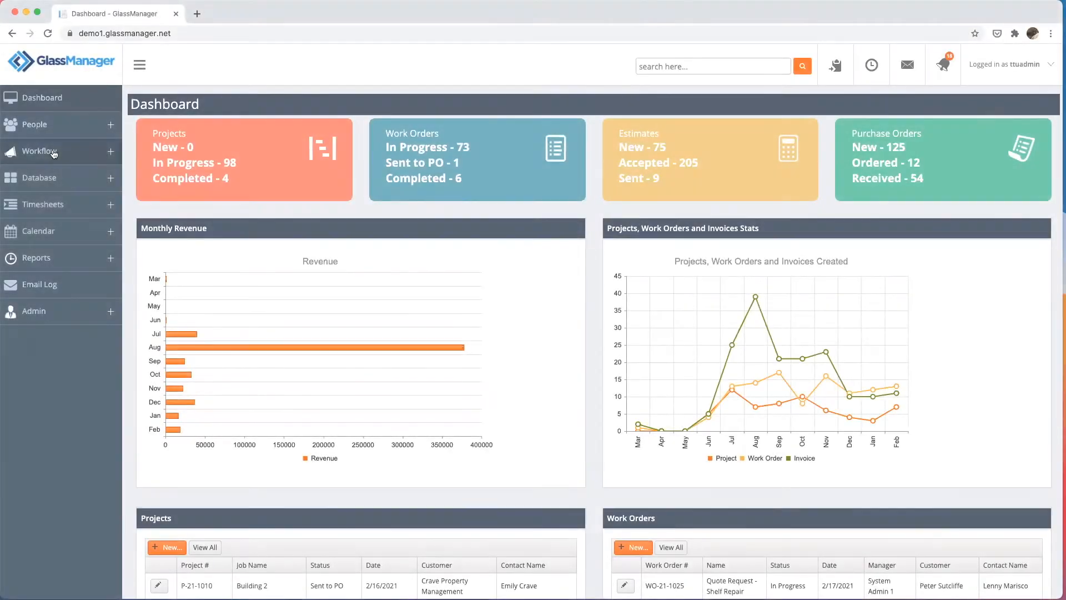
Step: Browse the workflow's estimates, invoices and purchase orders lists and return to the estimates
left_click(53, 152)
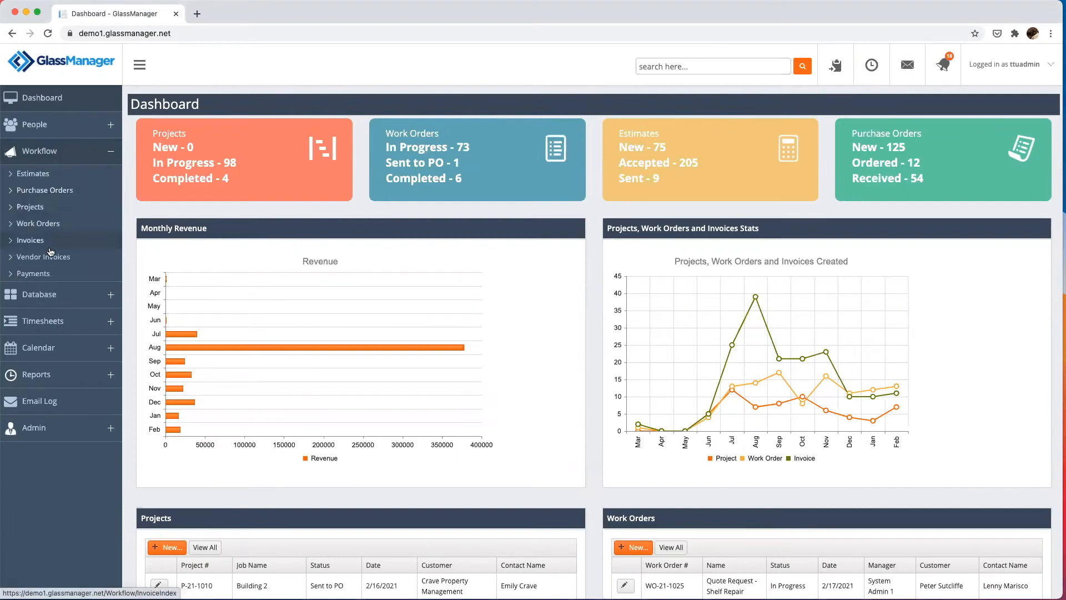
left_click(54, 175)
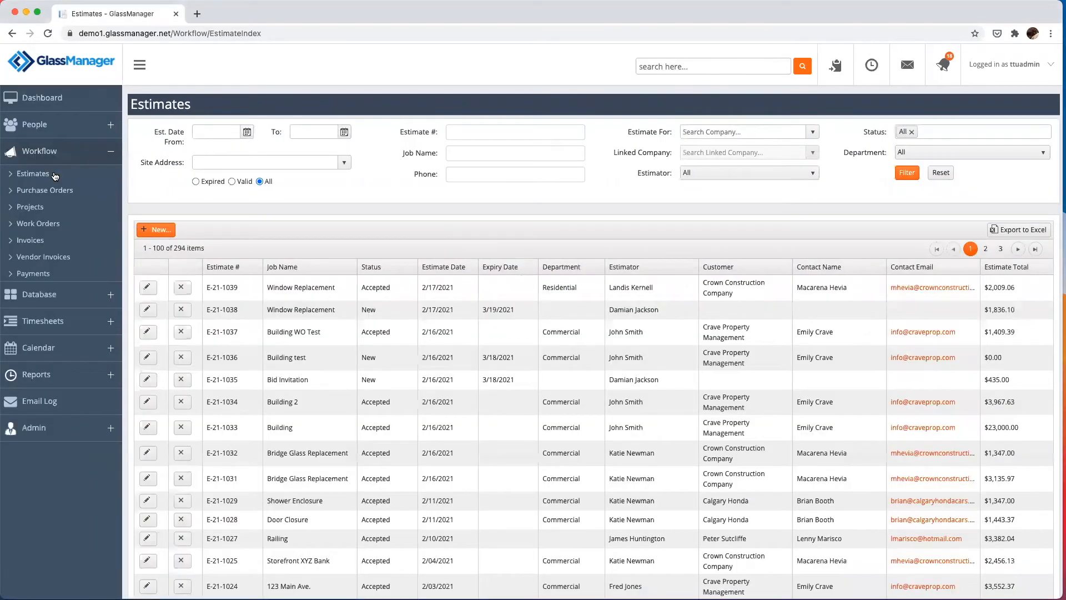
left_click(43, 240)
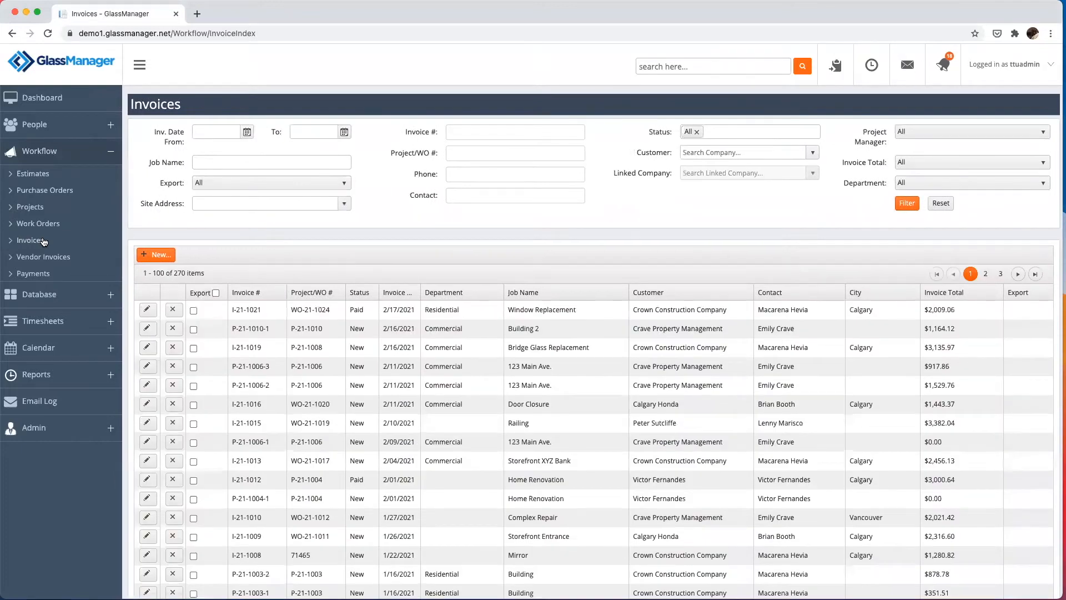
left_click(52, 191)
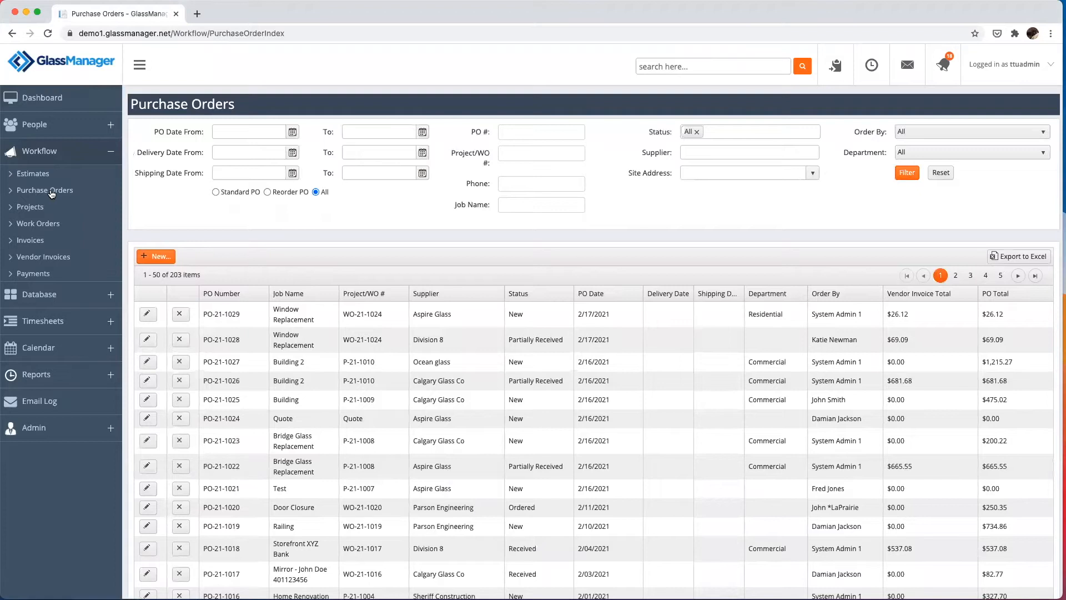
left_click(88, 174)
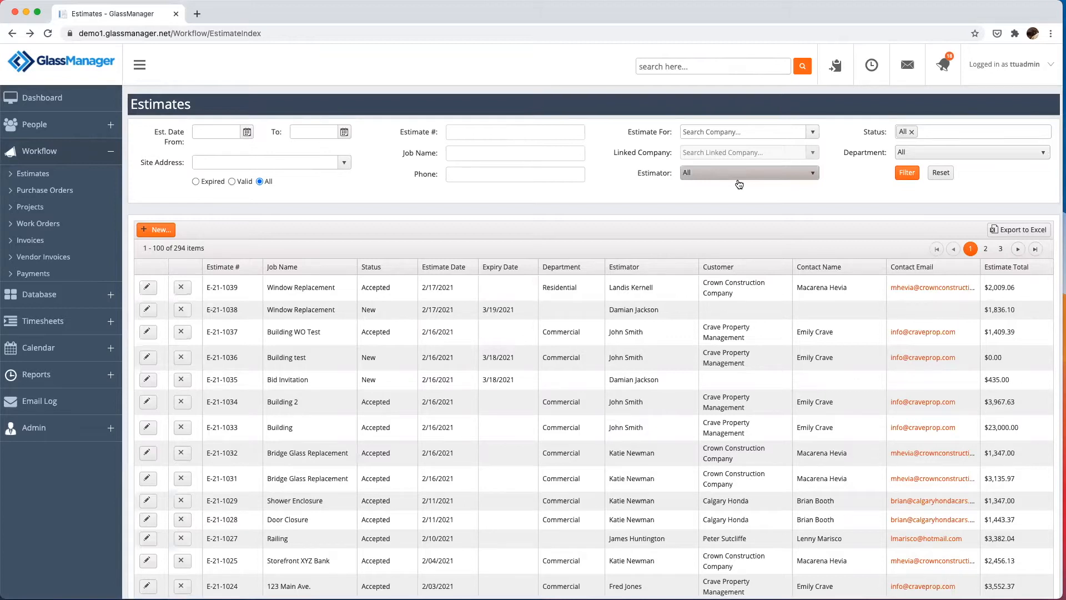
Step: View the status filter choices for estimates and sort the list by status
left_click(934, 131)
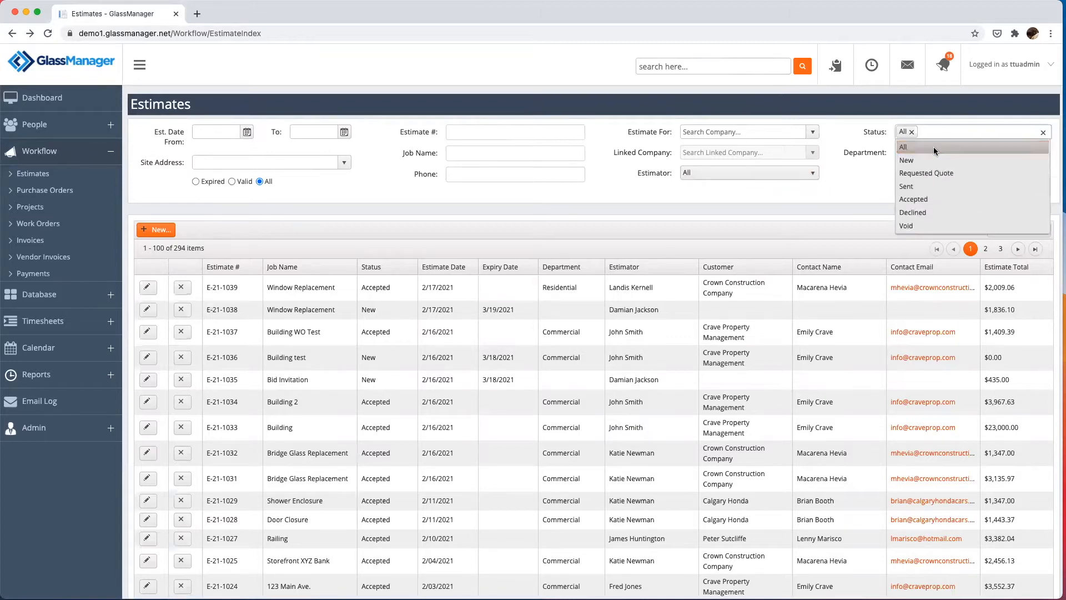
left_click(806, 205)
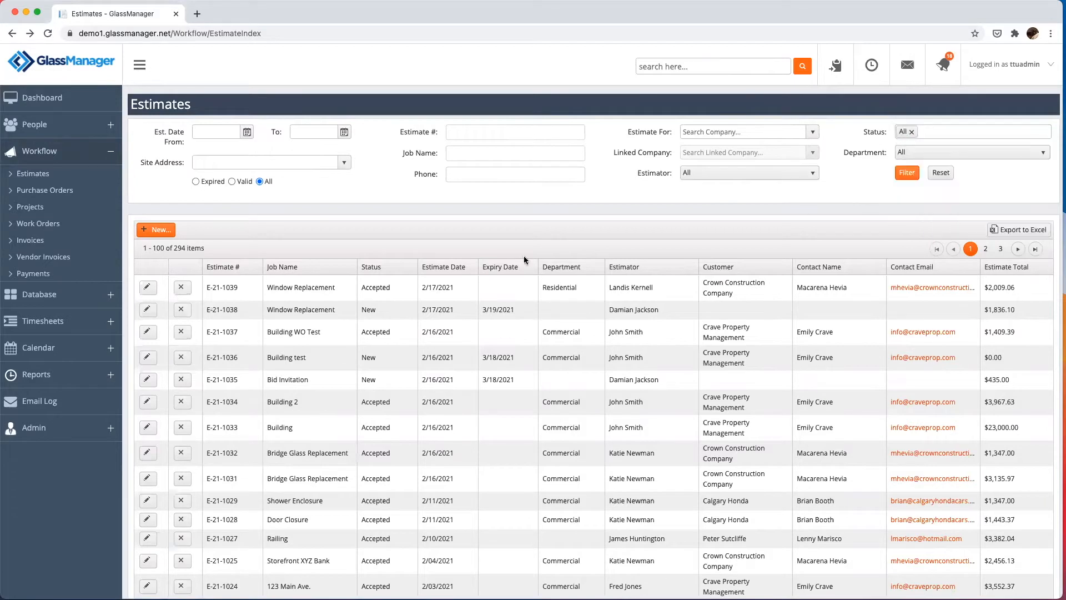
left_click(402, 271)
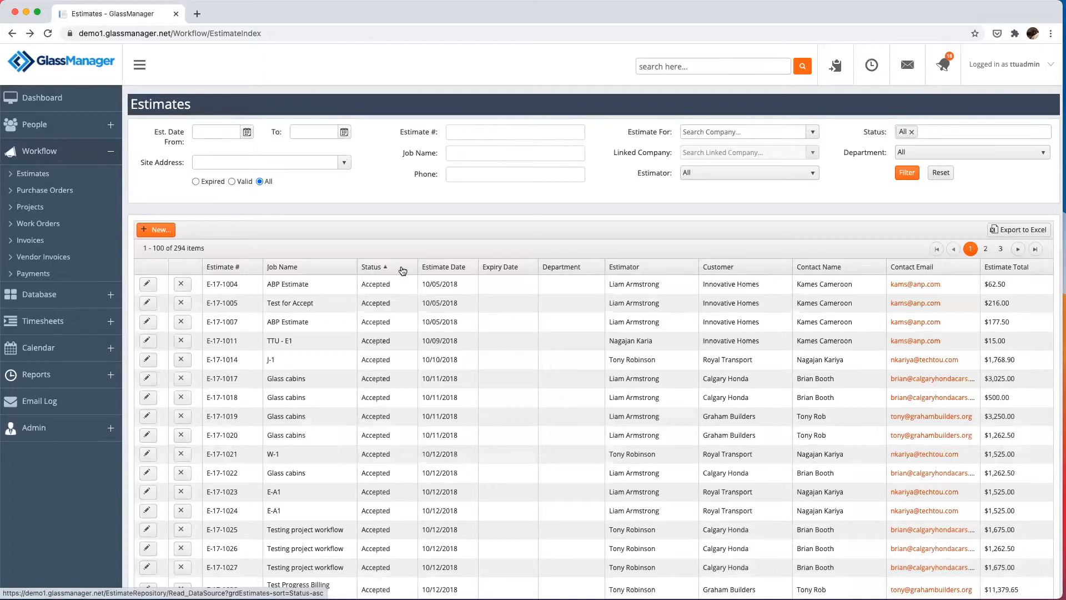
Step: Start a new estimate with the job name "Interior Office Glass" and the estimate type Work Order
left_click(167, 231)
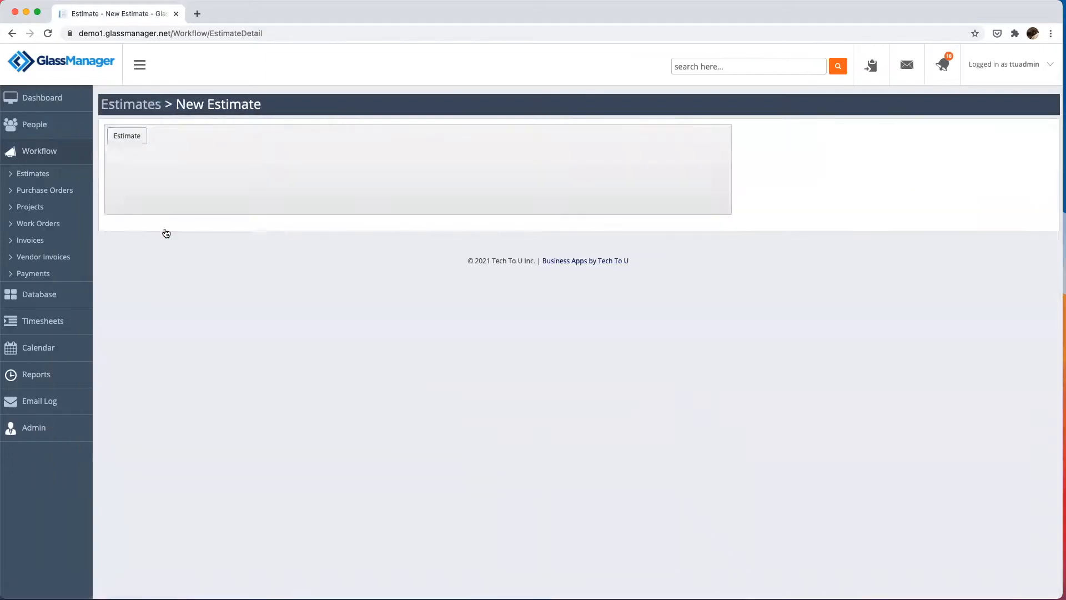
left_click(264, 218)
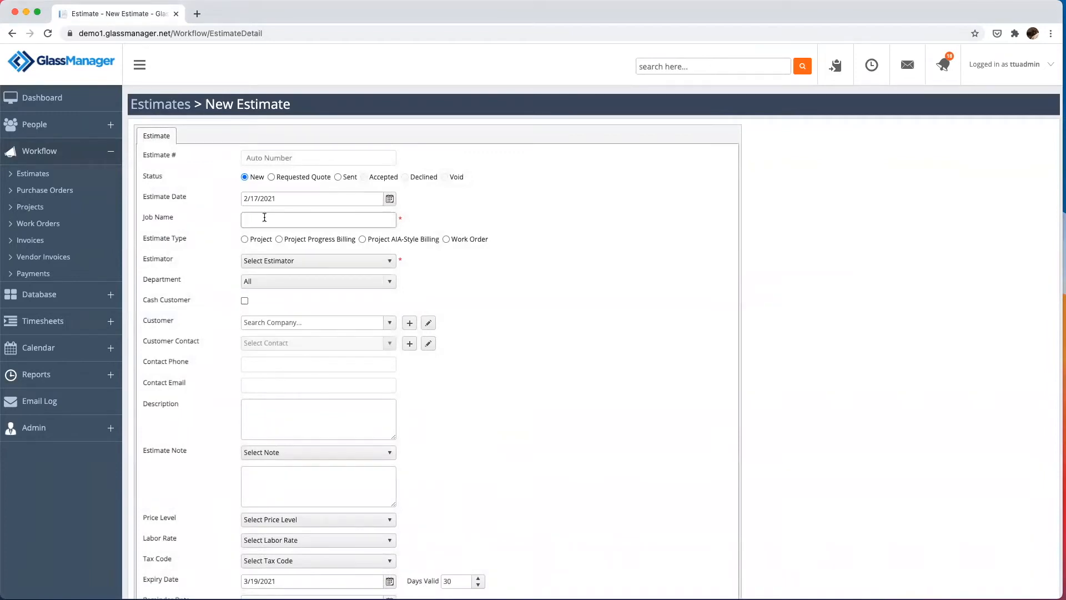
type("Interior Office Glass")
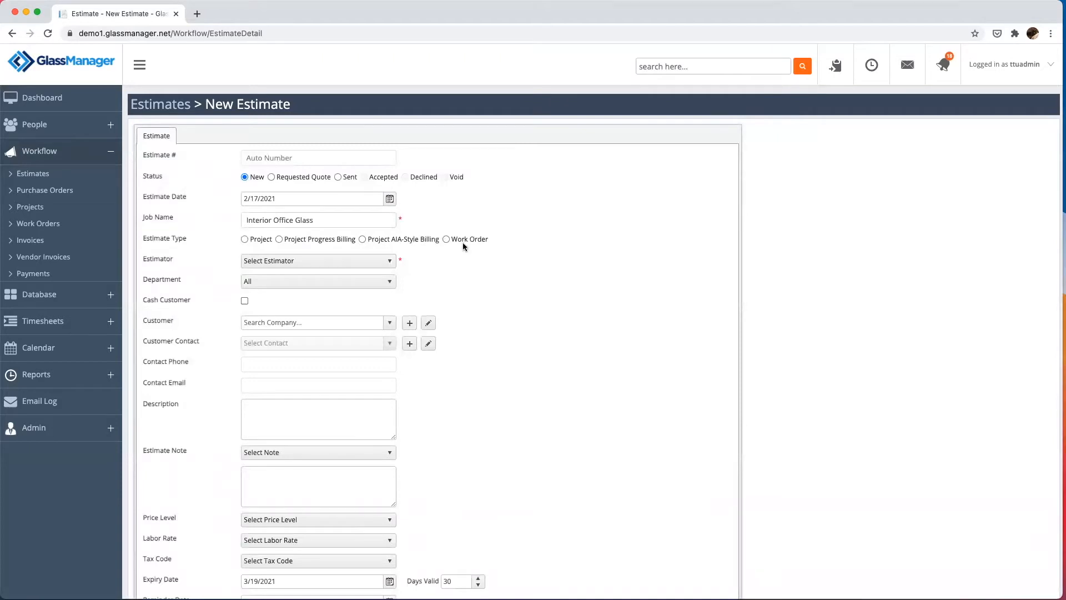
left_click(446, 239)
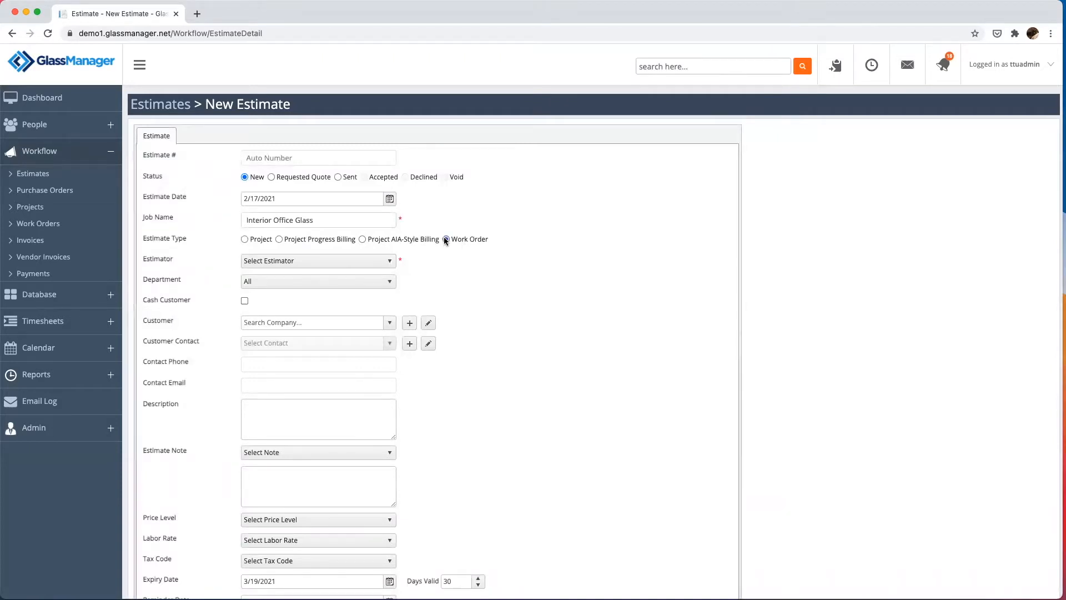
Step: Assign the General Manager as the estimator and set the department to Commercial
left_click(386, 261)
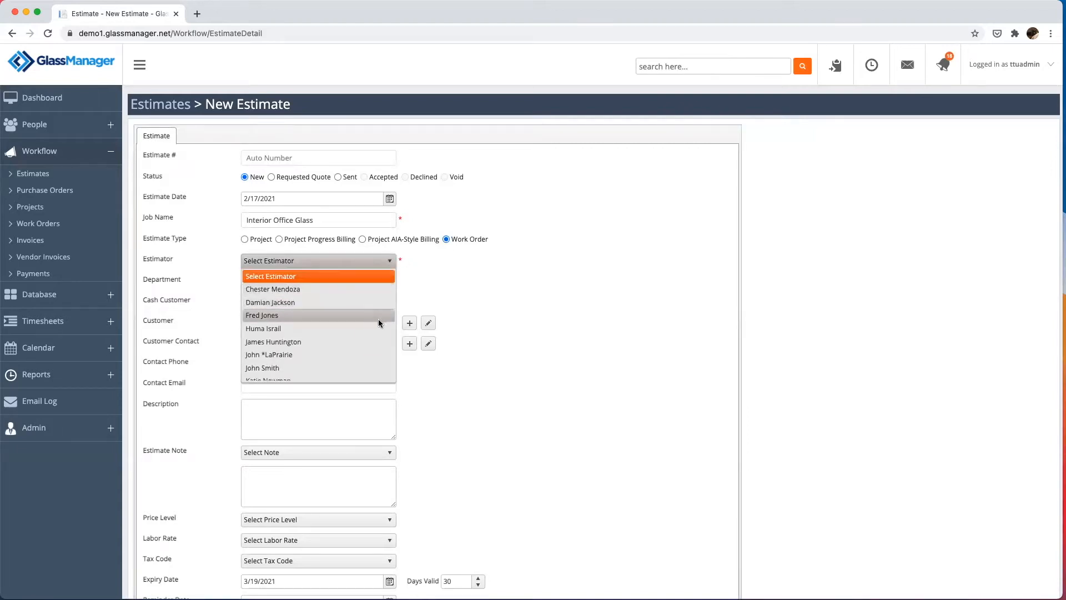
left_click(379, 340)
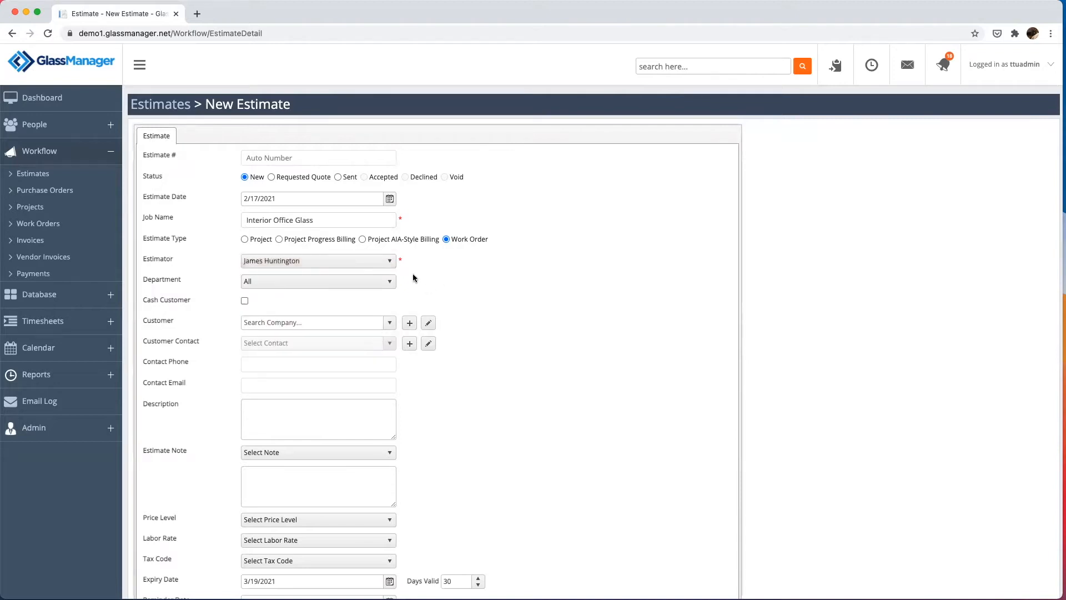
left_click(389, 282)
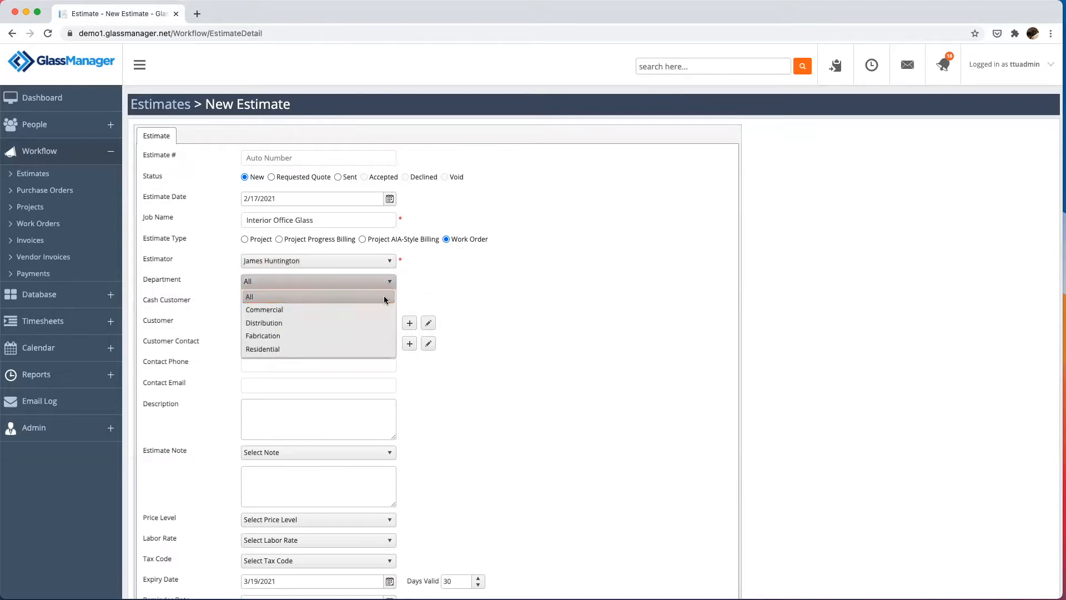
left_click(385, 309)
Step: Set the estimate's customer to Crown Construction Company and select its first listed contact
left_click(349, 319)
type("Crown")
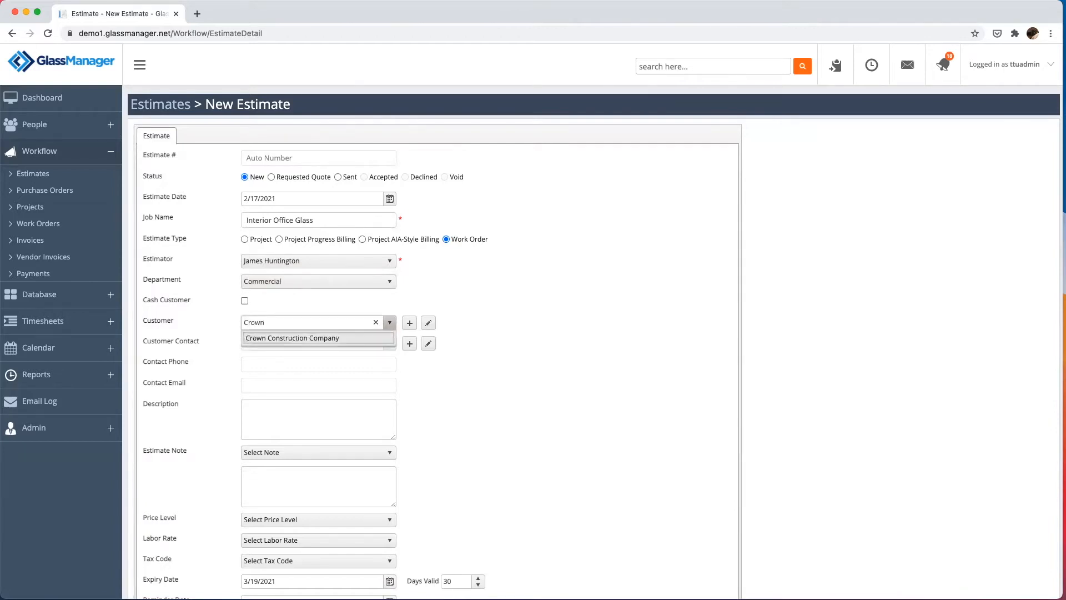
key("Return")
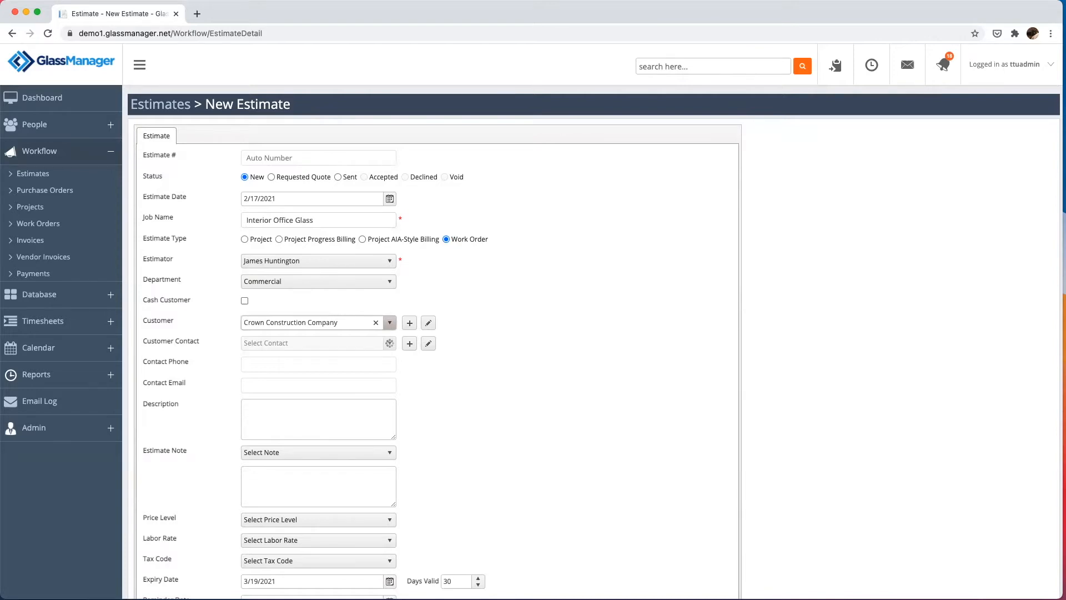
left_click(390, 343)
left_click(390, 358)
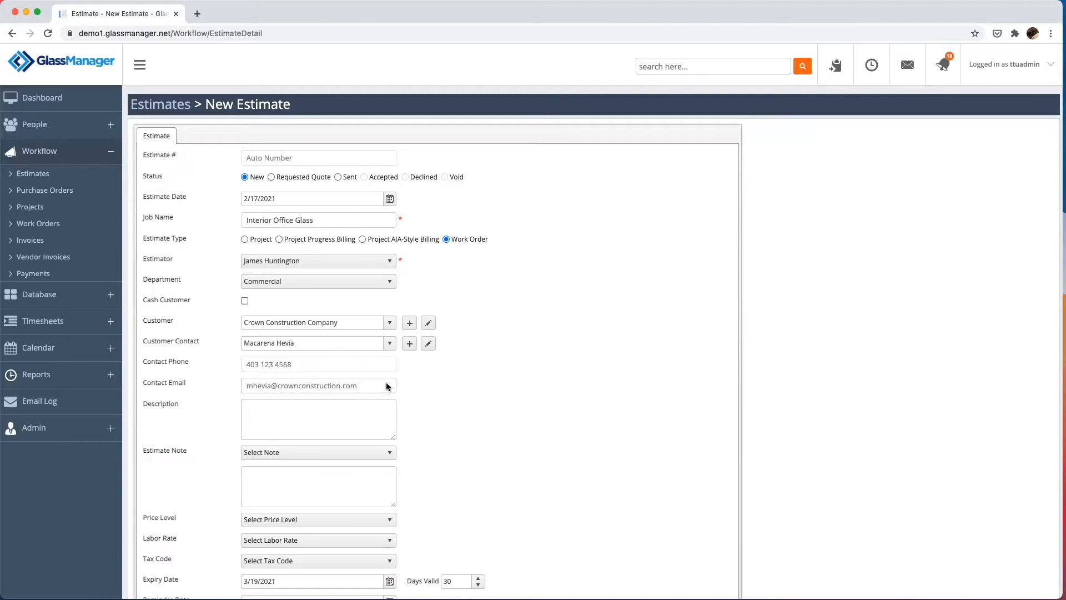
Step: Apply the Validity note to the estimate and set its price level to Goodwill Discount - 10%
scroll(416, 393, "down", 1)
scroll(415, 393, "down", 1)
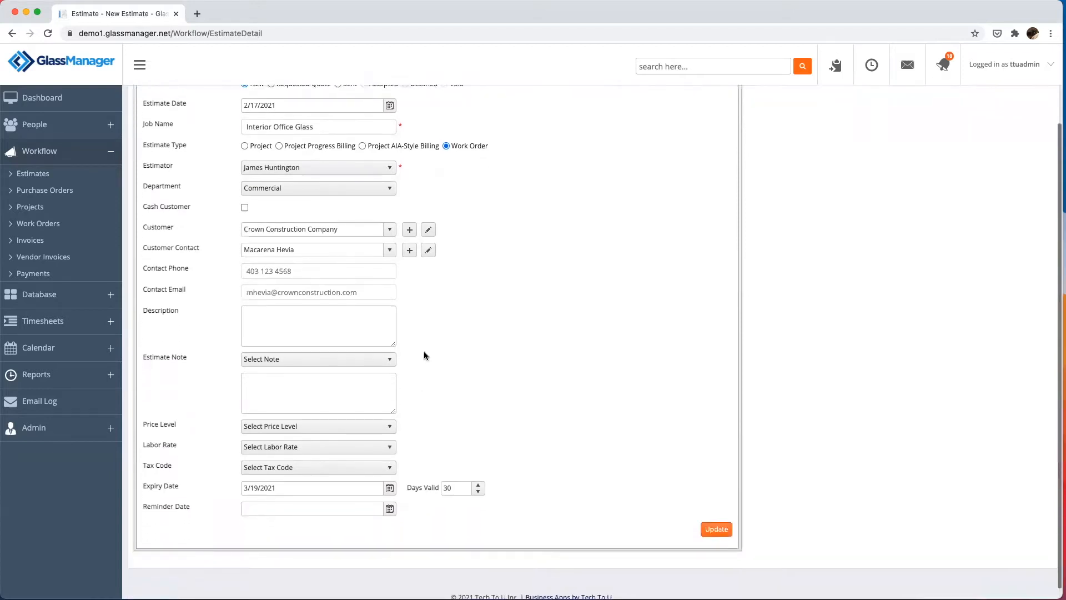
left_click(391, 361)
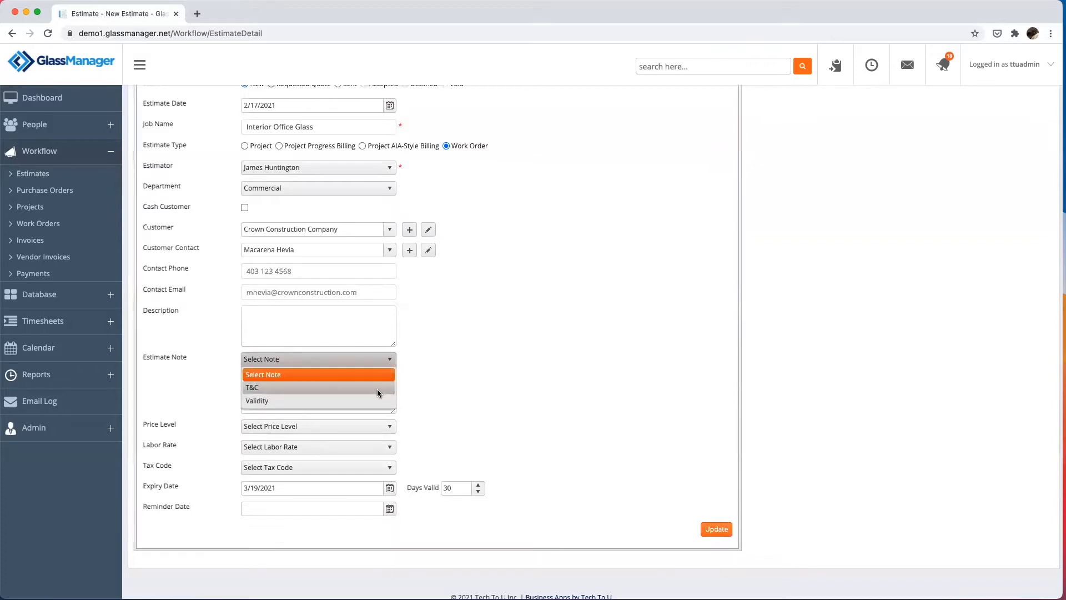
left_click(376, 400)
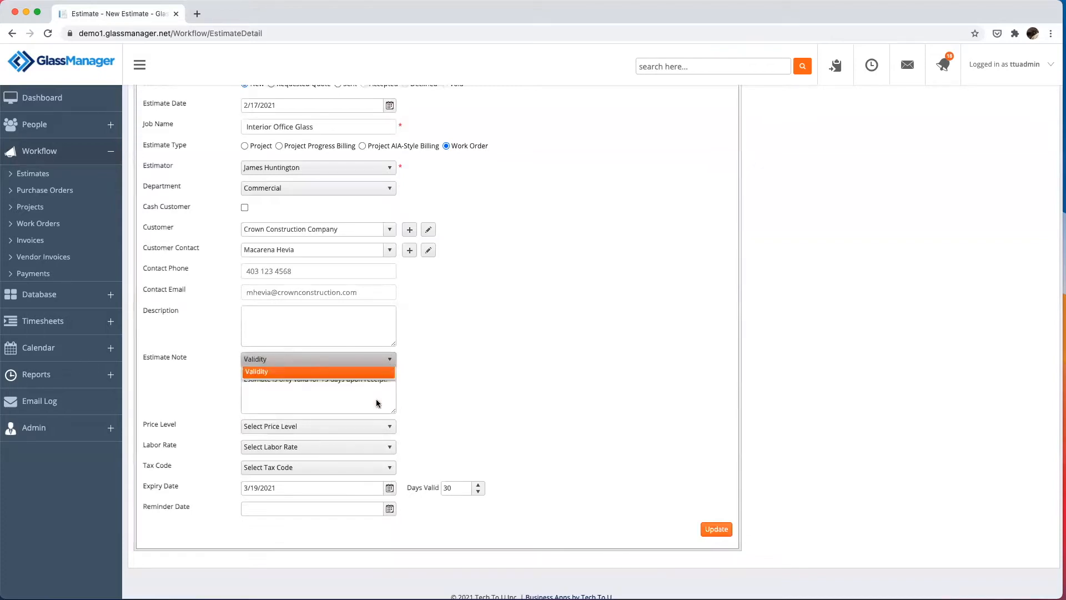
left_click(383, 426)
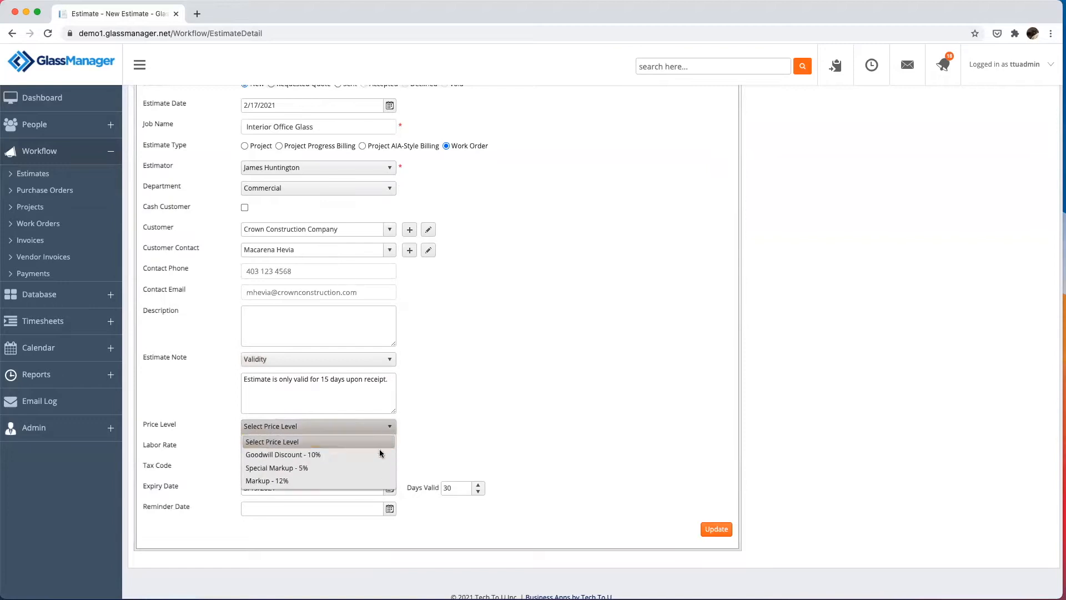
left_click(378, 454)
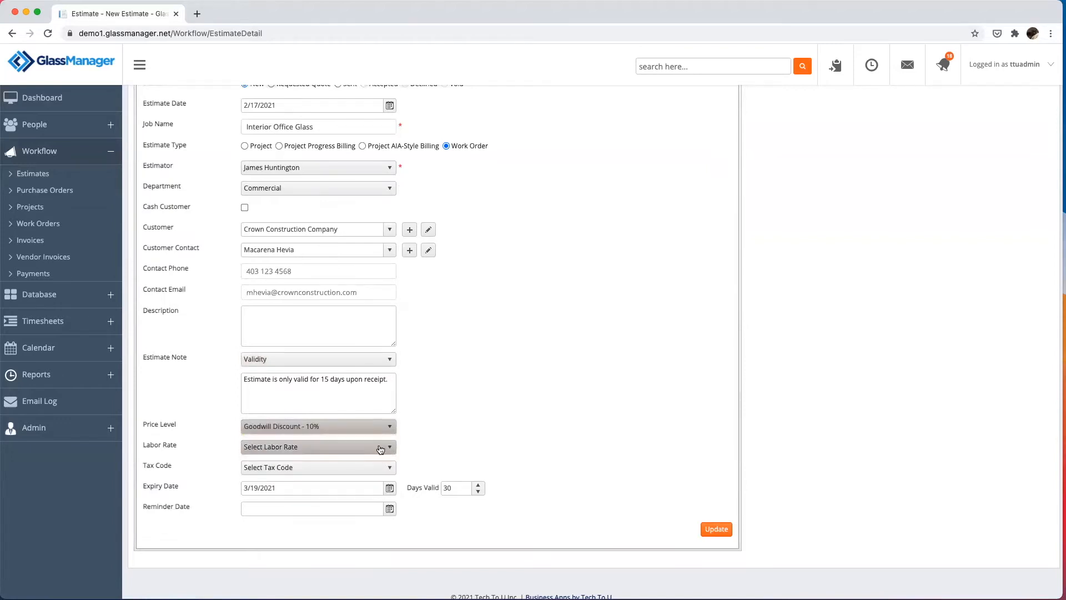
Step: Set the estimate's labor rate to Regular and its tax code to GST @ 5%
left_click(381, 448)
left_click(365, 488)
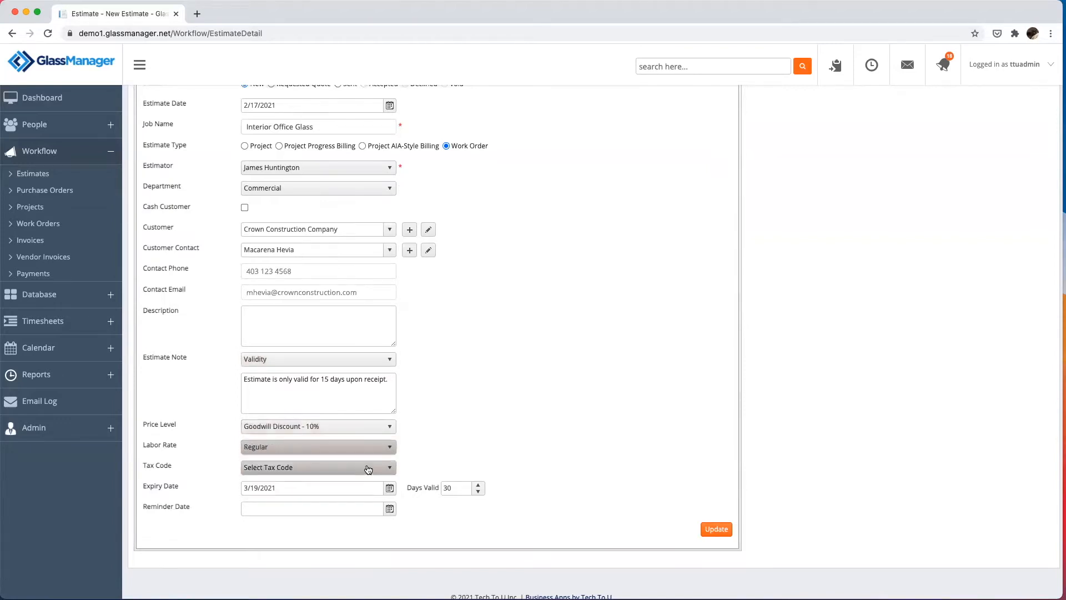
left_click(364, 467)
left_click(362, 493)
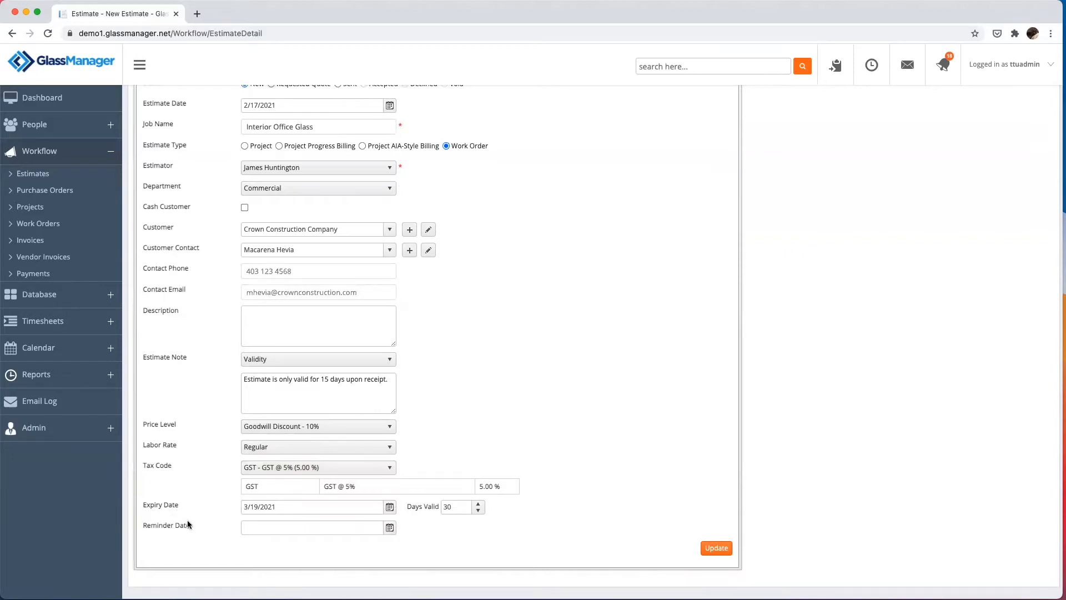
Step: Set the reminder date to 3/3/2021 and save the new estimate
left_click(390, 527)
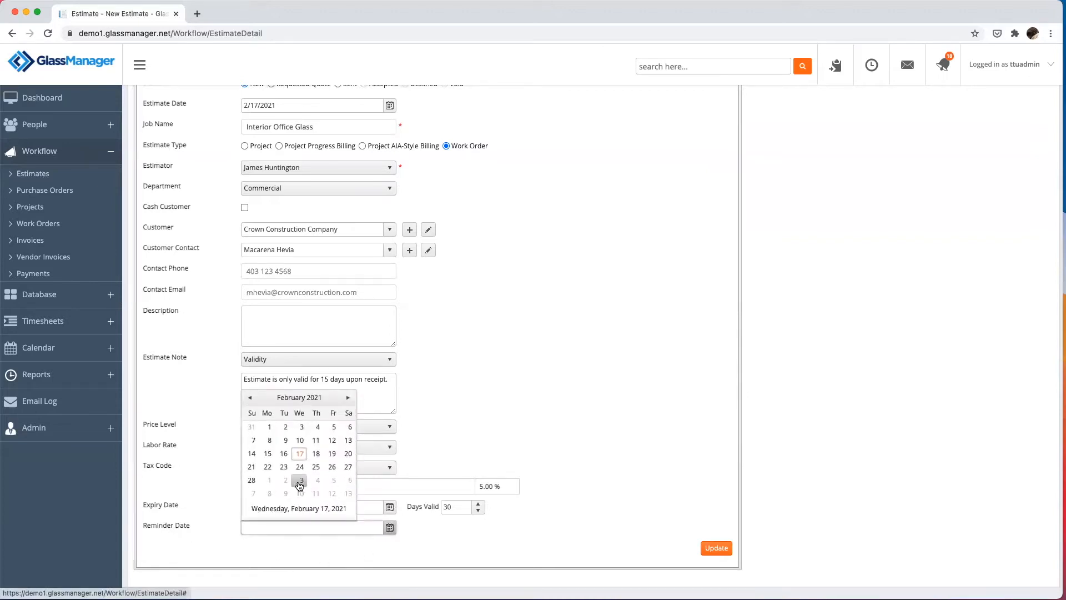
left_click(300, 482)
left_click(716, 548)
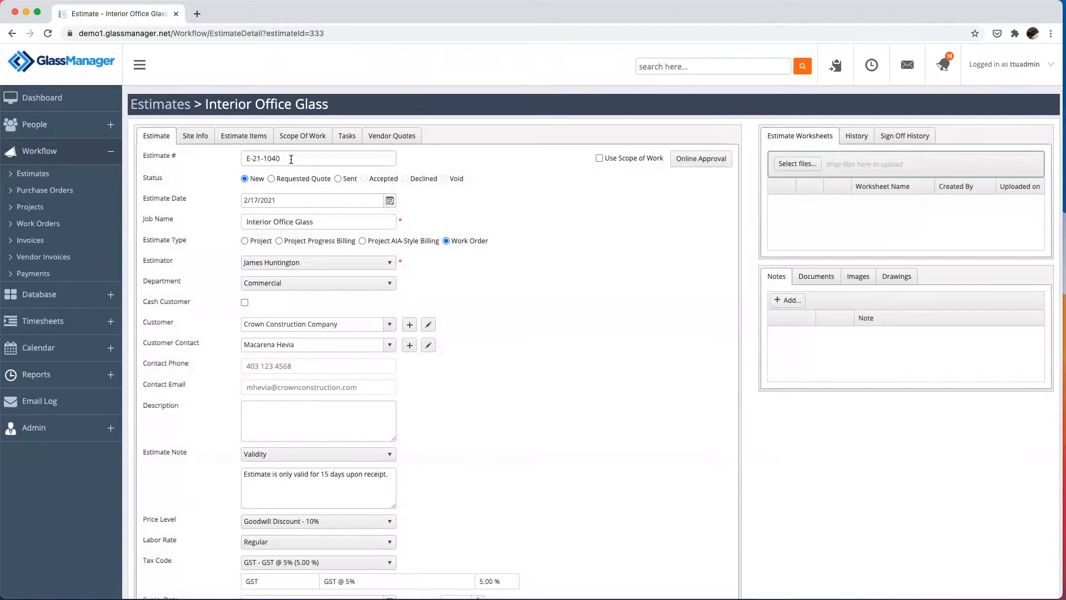
left_click_drag(292, 160, 239, 157)
left_click(233, 179)
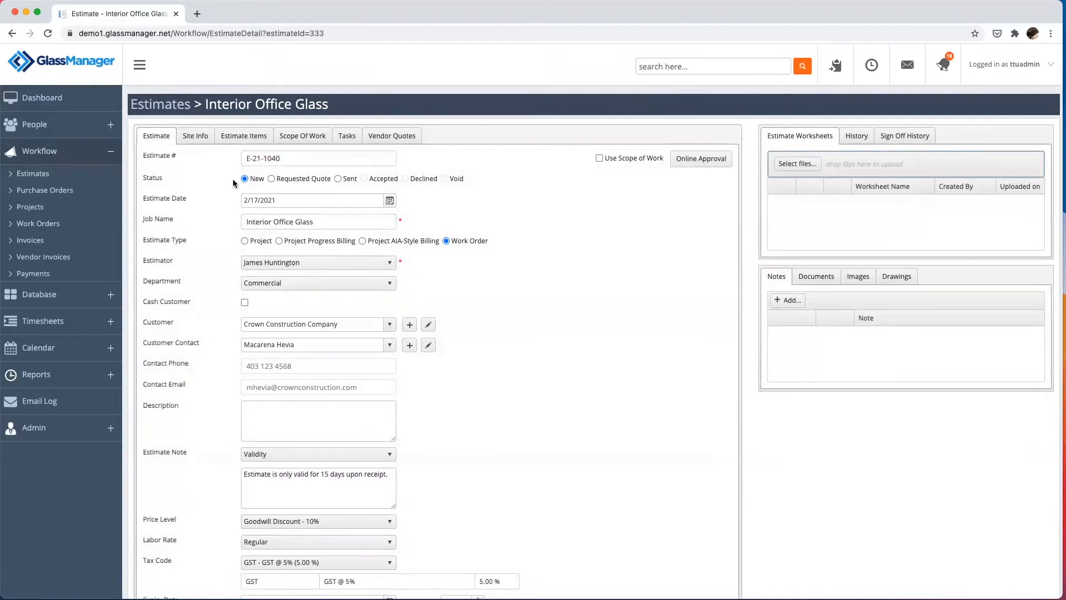
scroll(234, 304, "down", 3)
scroll(233, 305, "up", 3)
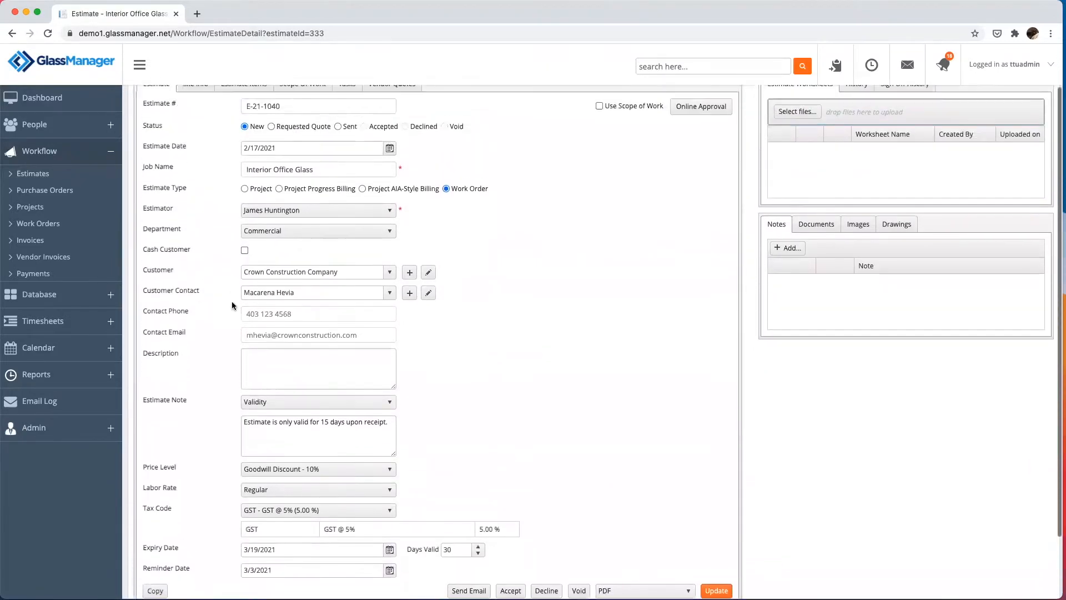
Step: Set the site location of the Interior Office Glass estimate to Main Location in its site info
left_click(203, 139)
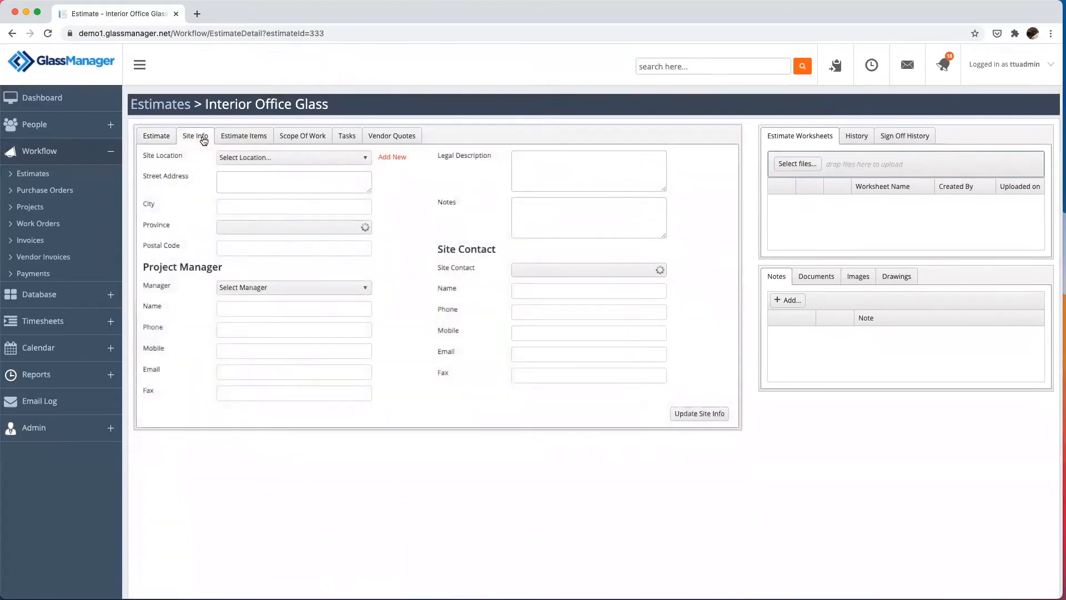
left_click(253, 160)
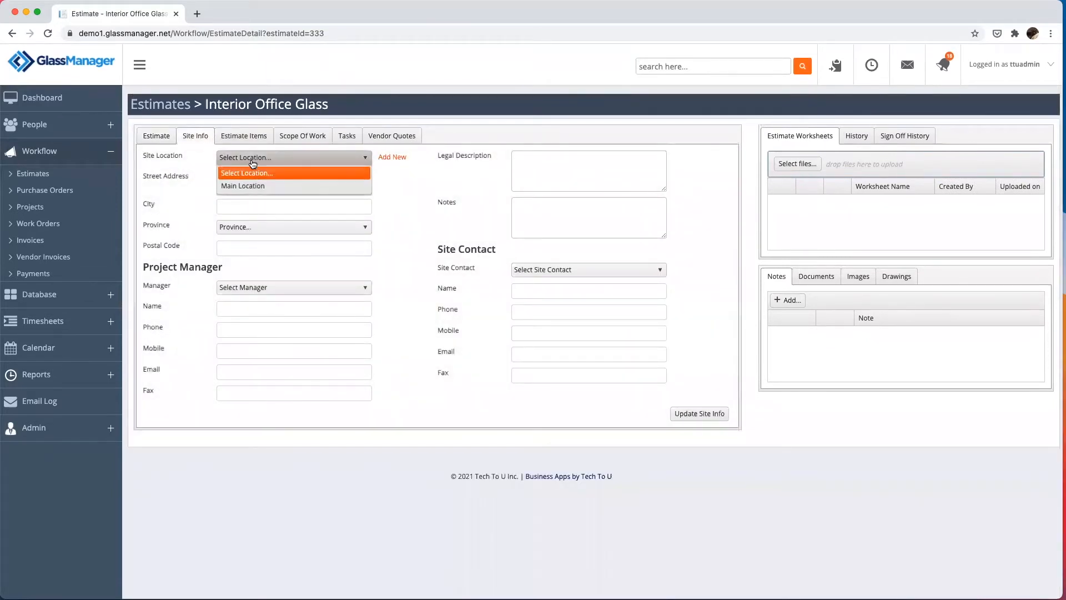
left_click(253, 186)
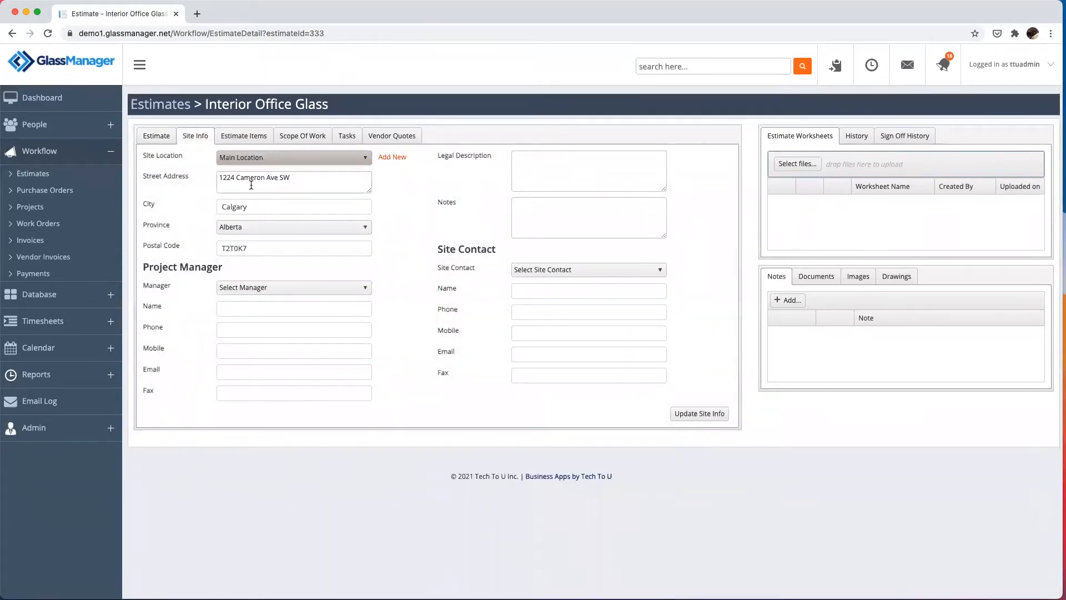
Step: Select the customer's contact as both project manager and site contact, and save the site info
left_click(295, 288)
left_click(281, 316)
left_click(592, 269)
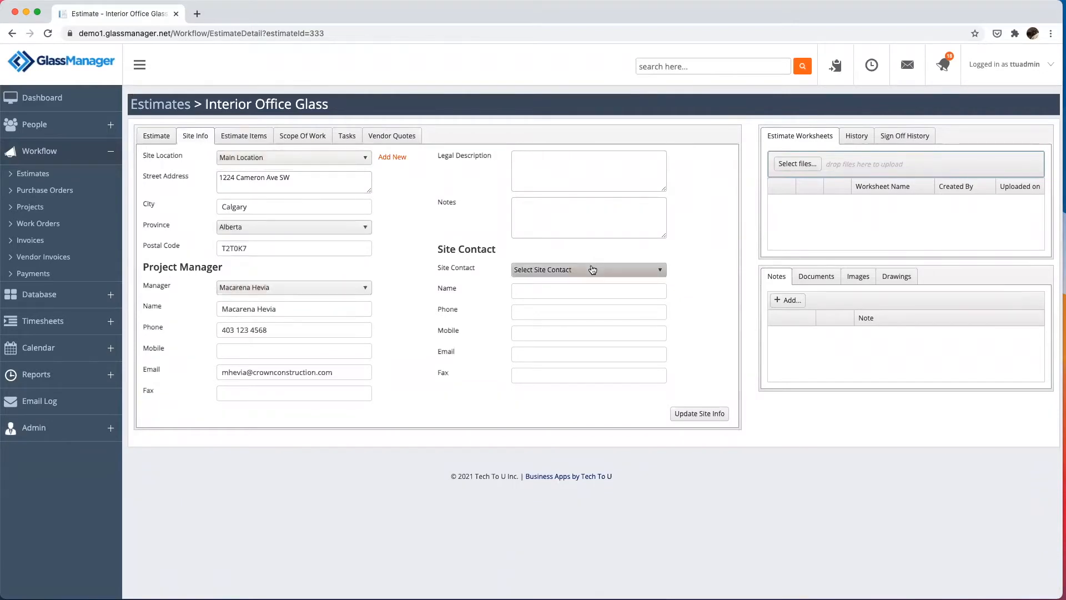
left_click(577, 300)
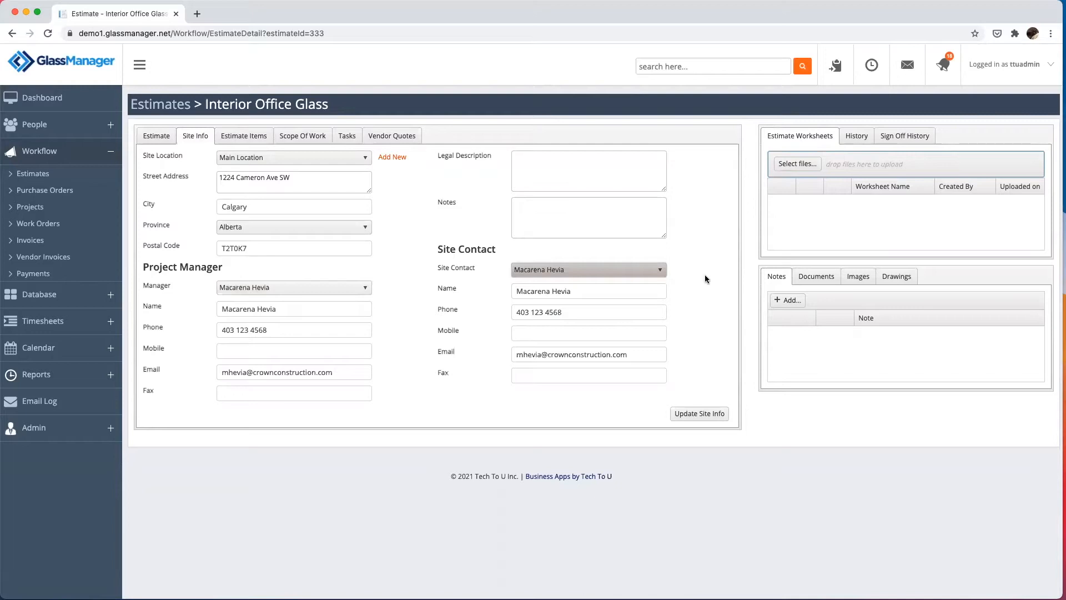
left_click(701, 412)
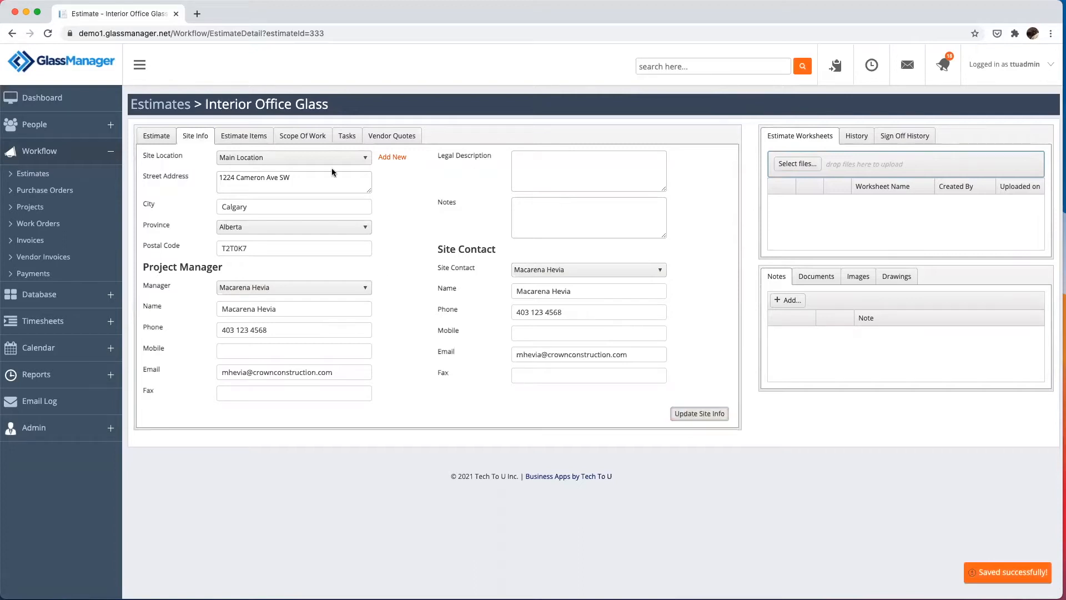
Step: View the import instructions and the product database categories available for the estimate's items, closing both without adding anything
left_click(258, 139)
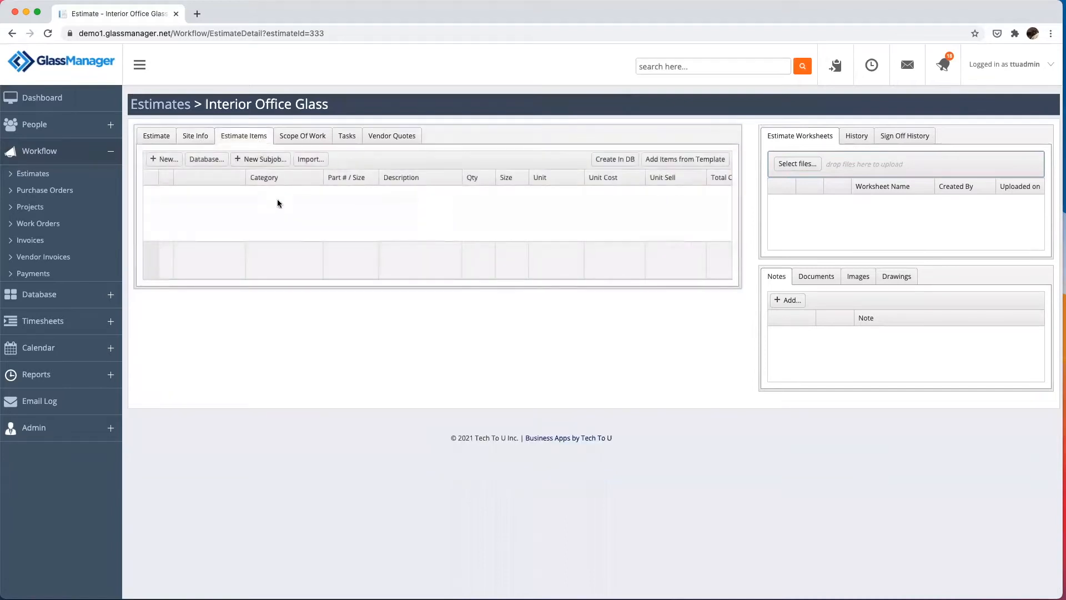
left_click(310, 159)
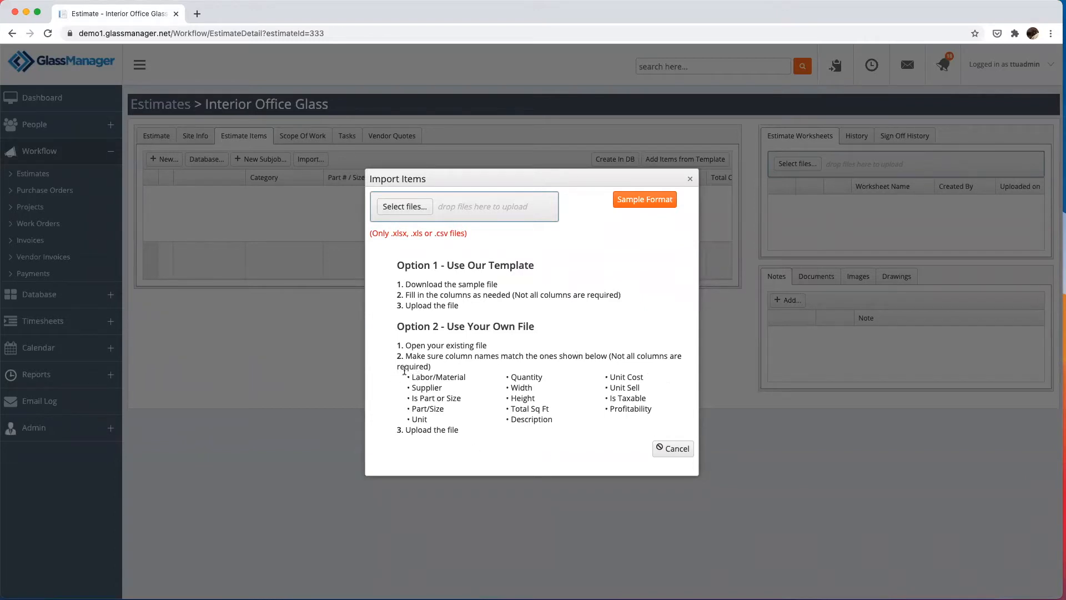
left_click(667, 447)
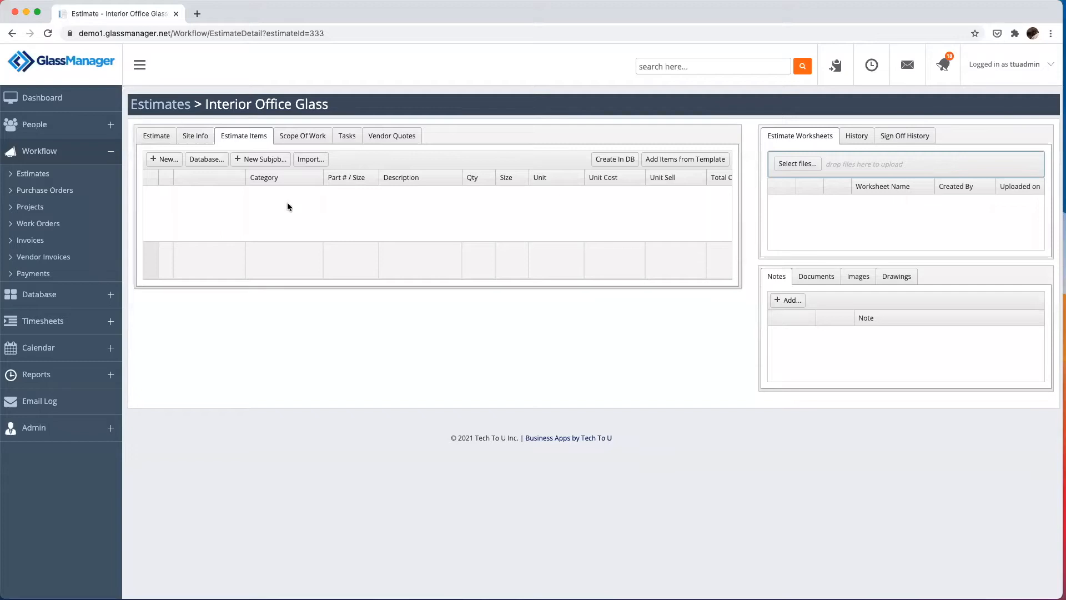
left_click(221, 163)
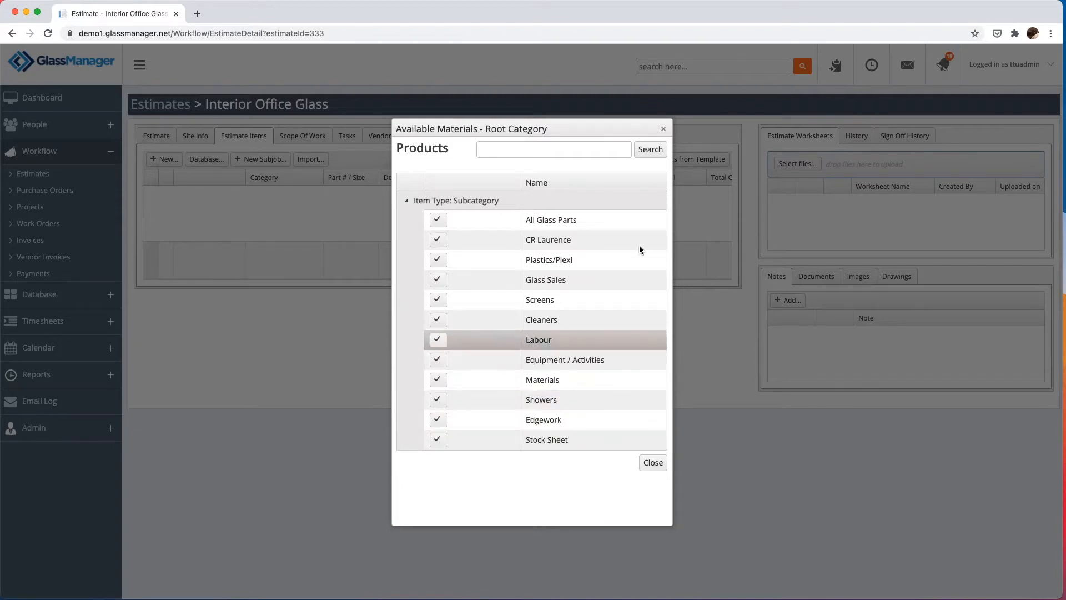
left_click(665, 129)
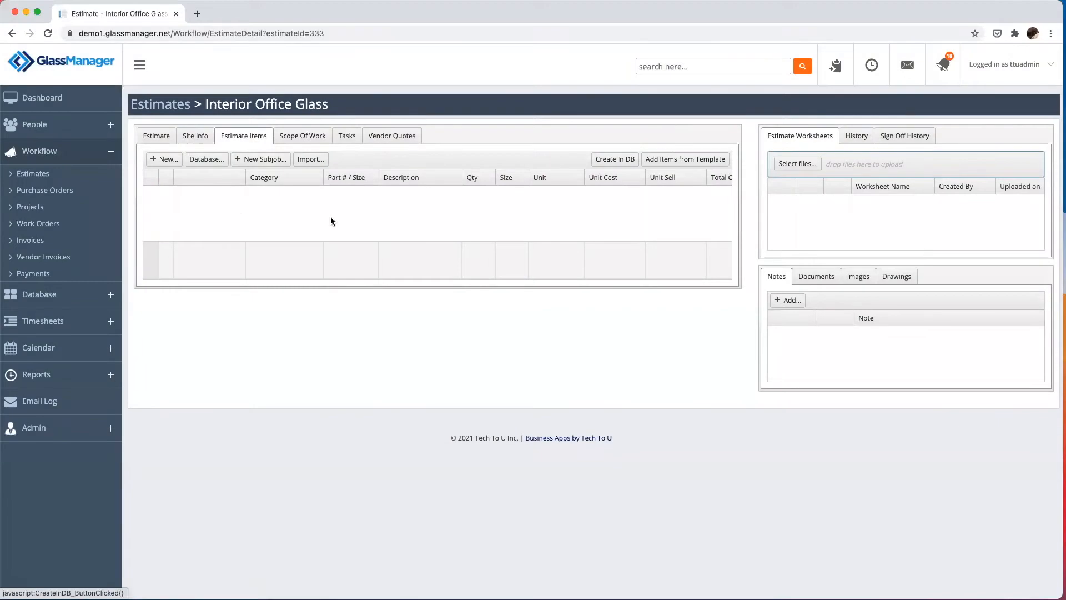
Step: View the fields and unit choices for adding a new estimate item manually, and cancel the item
left_click(167, 164)
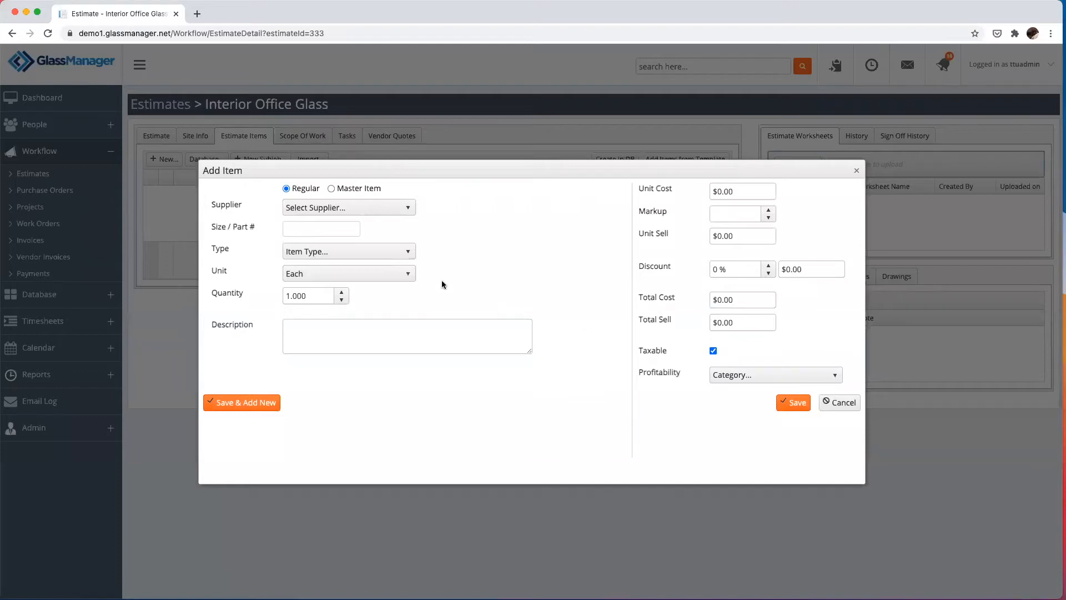
left_click(401, 274)
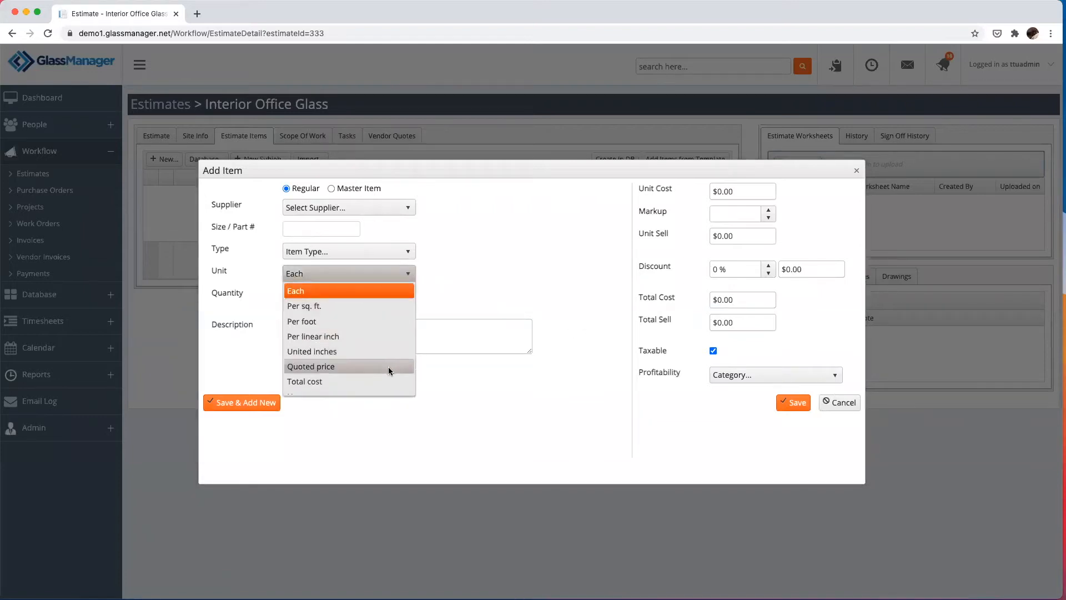
scroll(388, 366, "down", 1)
left_click(554, 257)
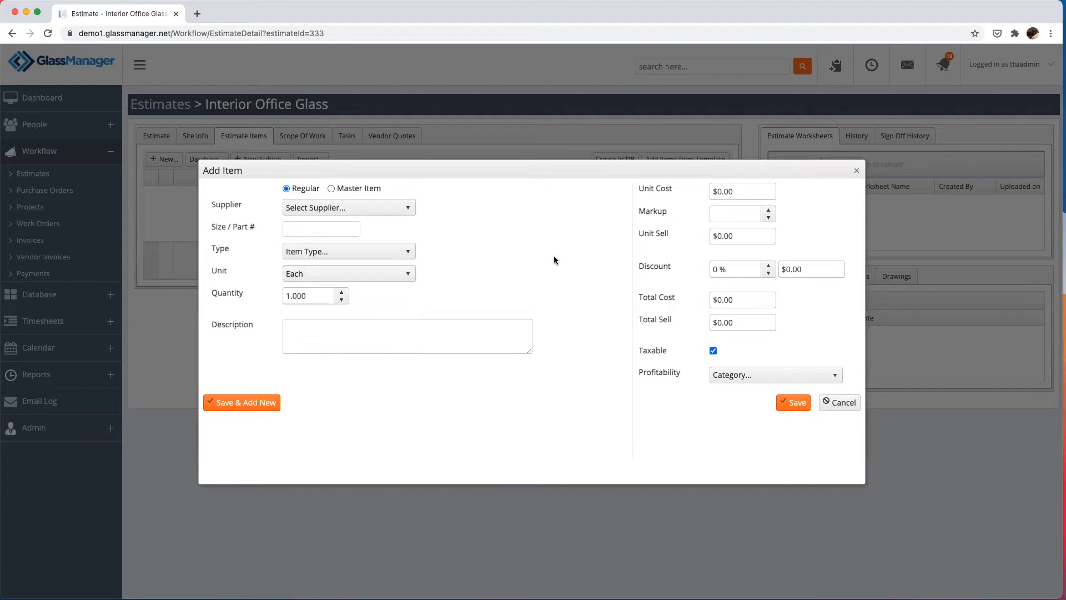
left_click(839, 402)
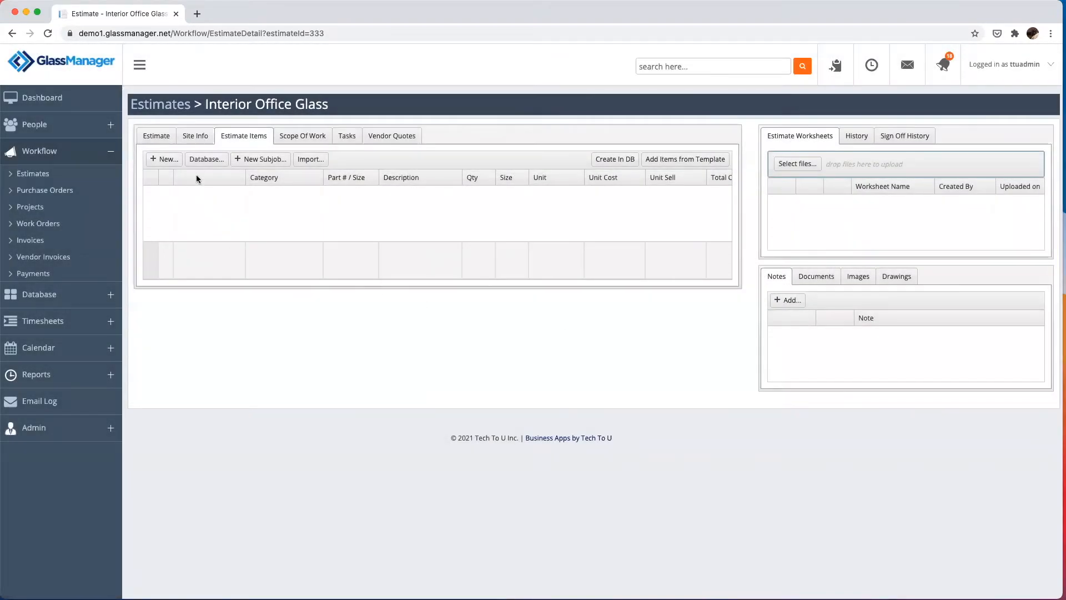
Step: Add a subjob named "Safety Glass" with the description "Furnish and Install. Base already provided by the office."
left_click(246, 160)
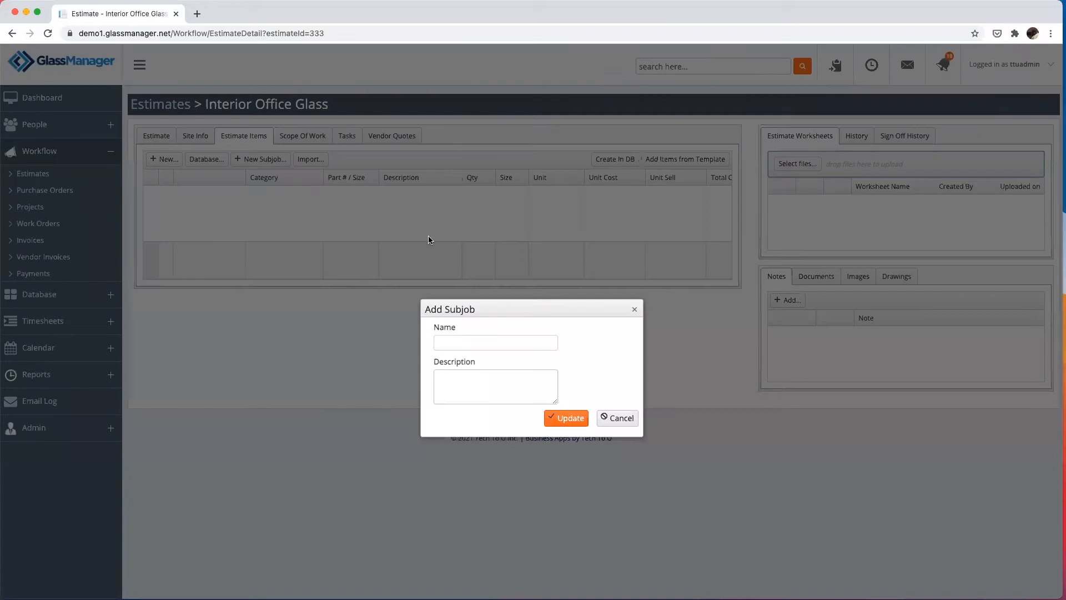
left_click(456, 338)
type("Safety Glass")
key("Tab")
type("Furnish and")
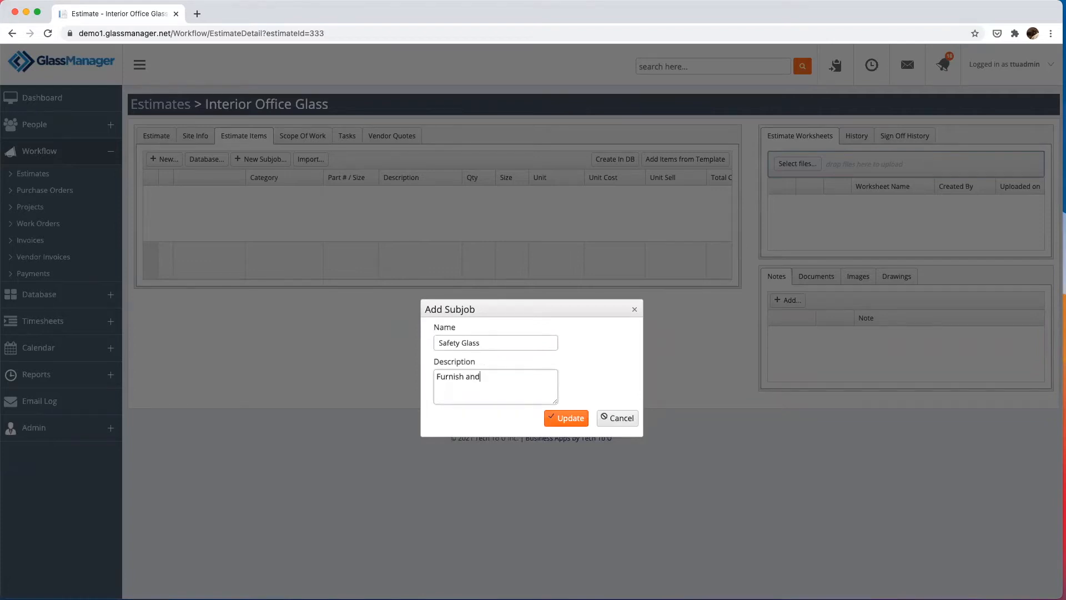
type(" Install. Base already provided by the office.")
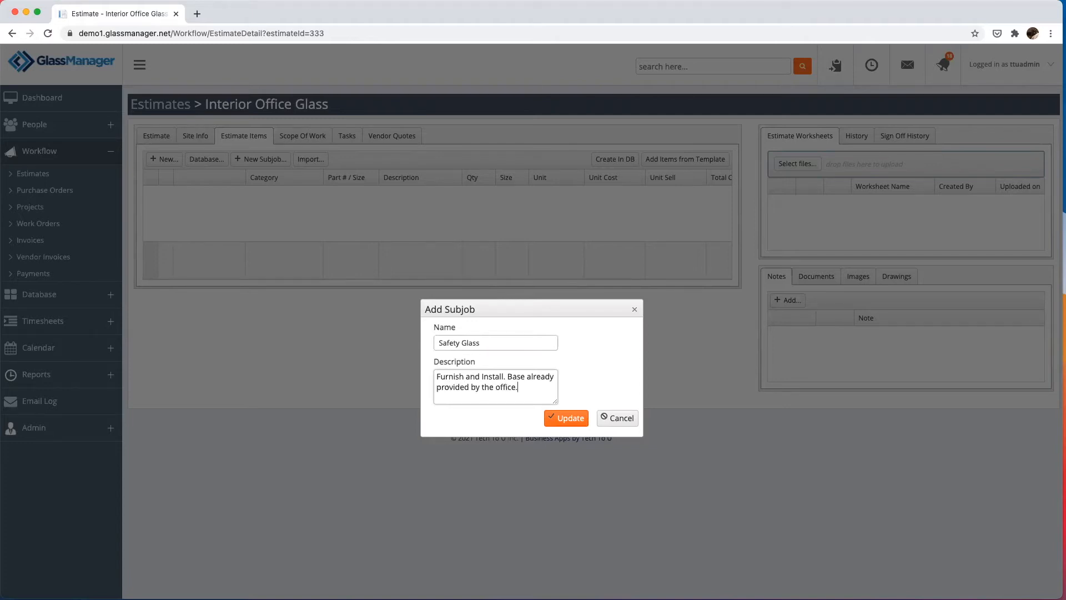
left_click(554, 420)
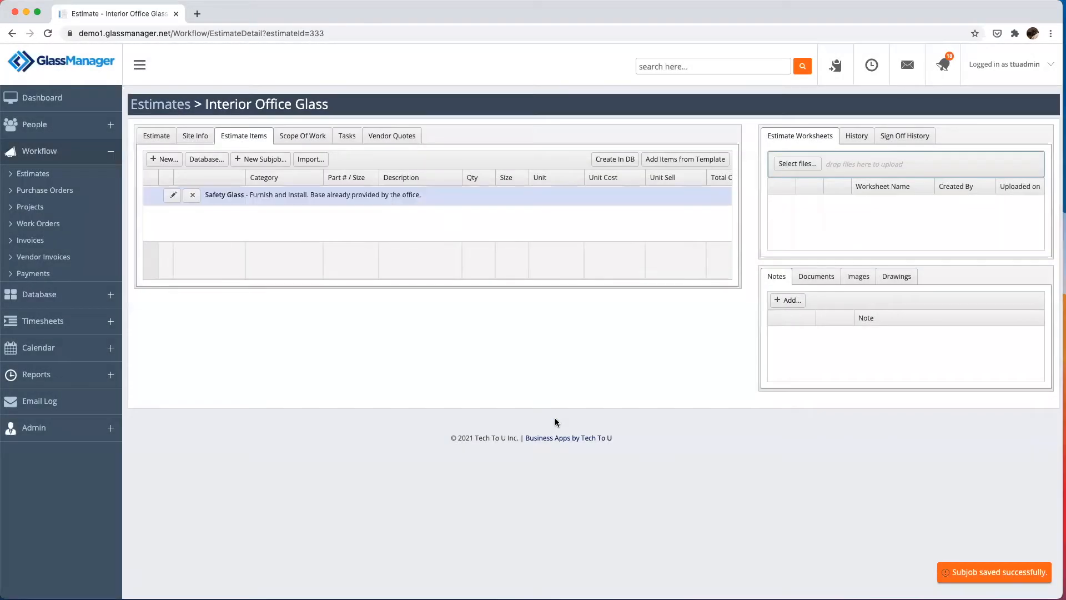
Step: Pick the FG6MMT 6mm Tempered Clear material from the database's 6mm Flat Glass items in Glass Sales as a new estimate item
left_click(207, 159)
left_click(435, 282)
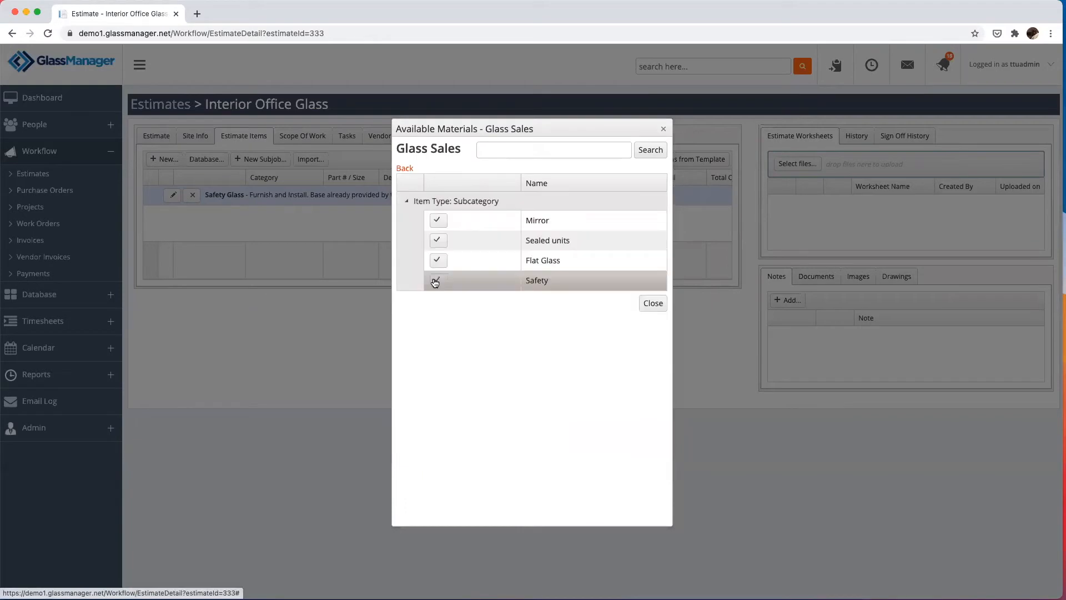
left_click(442, 259)
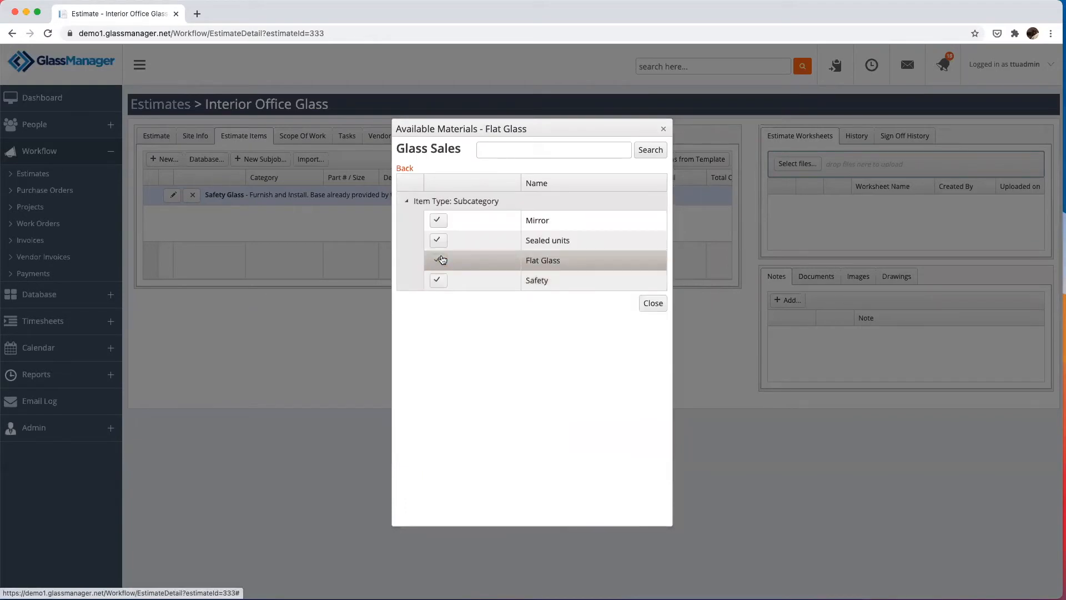
left_click(438, 339)
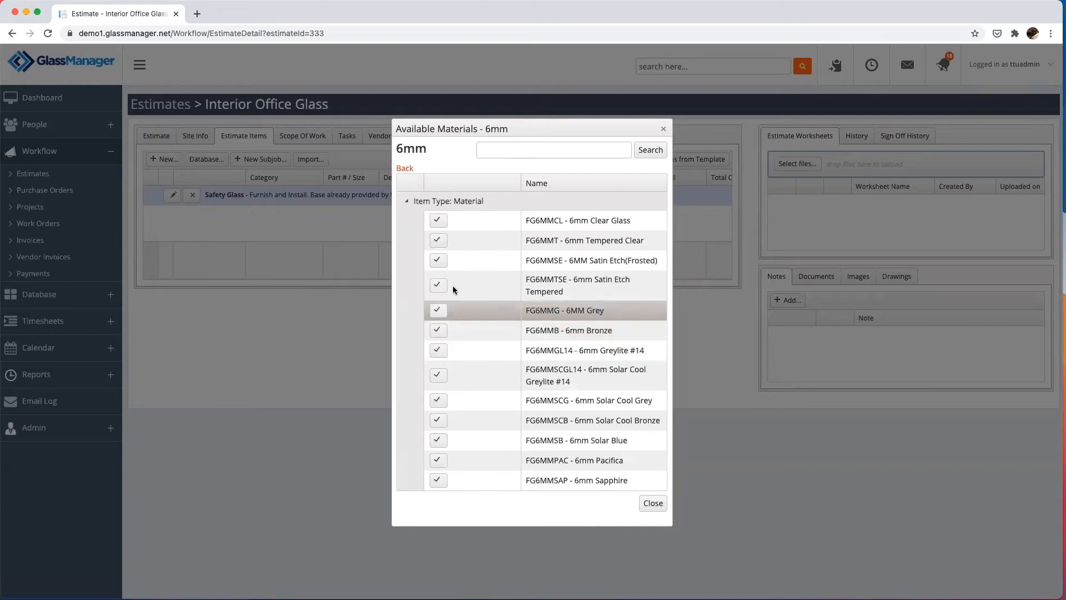
left_click(437, 241)
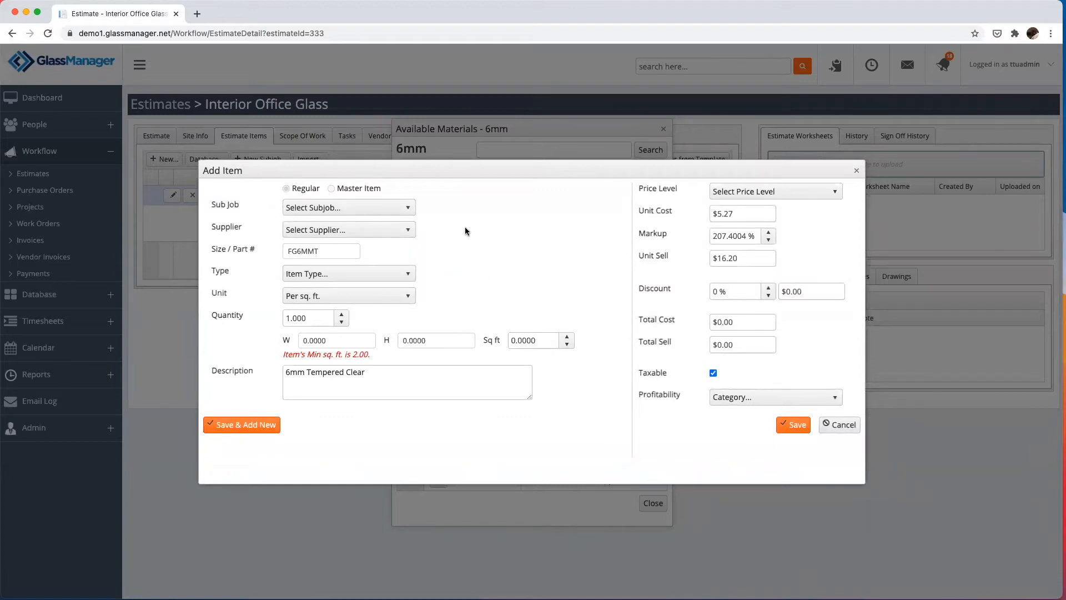
Step: Assign the tempered glass item to the Safety Glass subjob with Ocean glass as its supplier
left_click(407, 209)
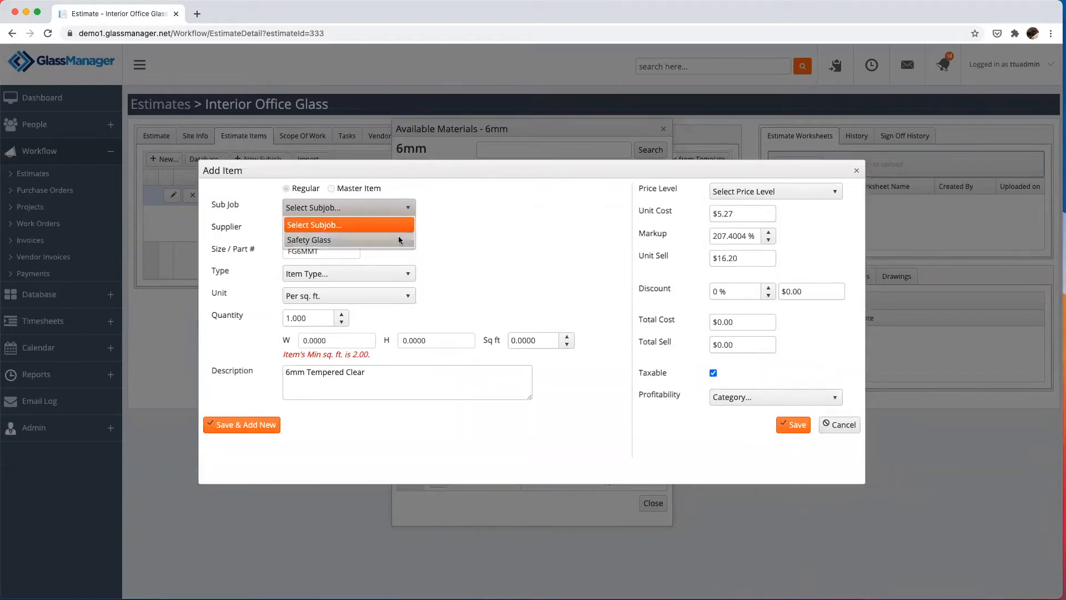
left_click(399, 240)
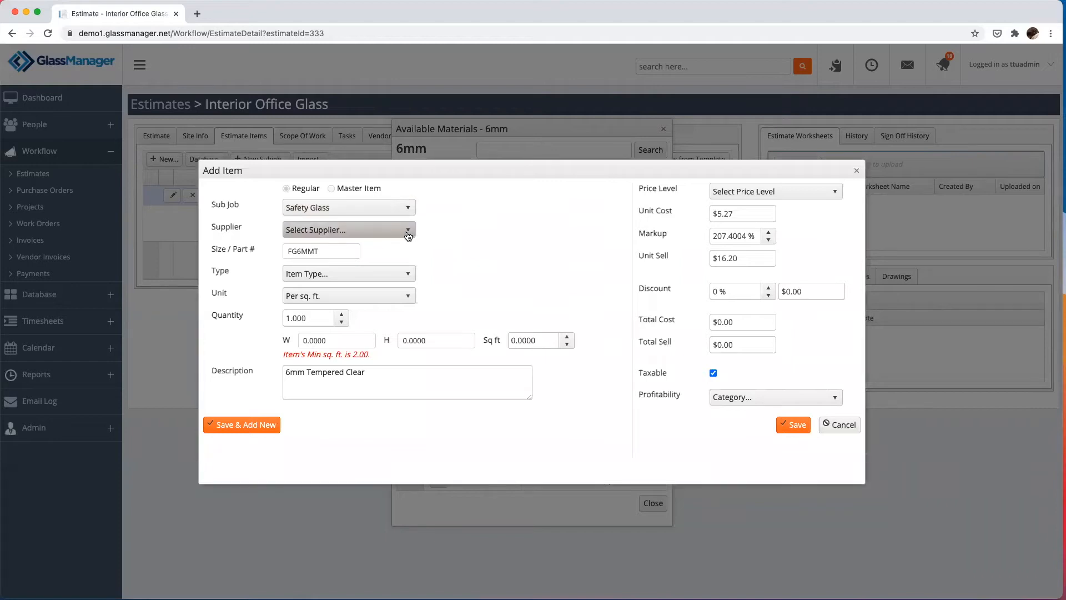
left_click(407, 232)
scroll(385, 307, "down", 3)
left_click(383, 304)
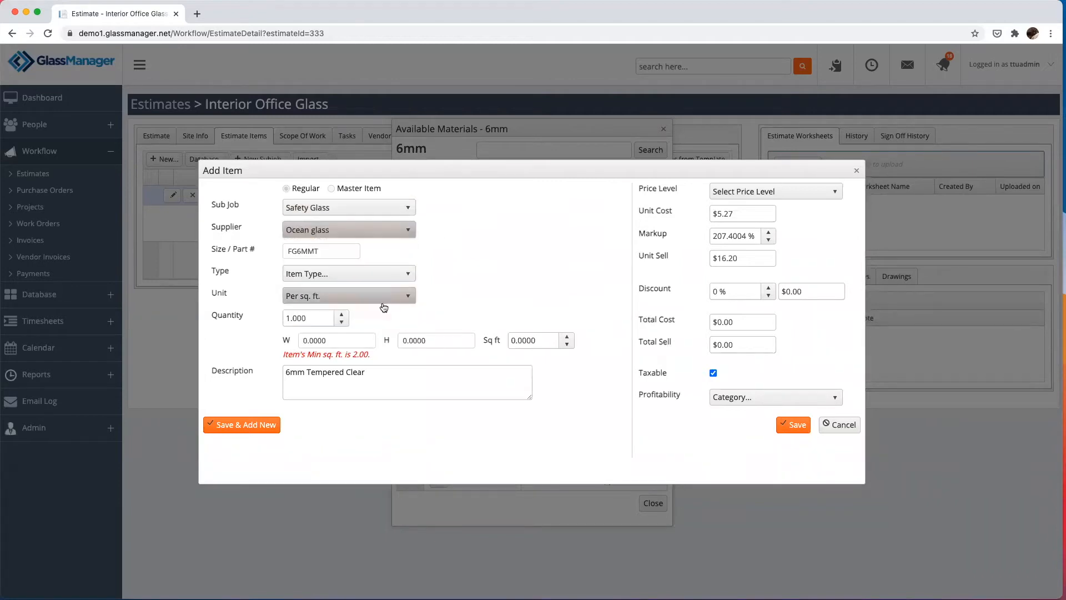
Step: Enter a width of 44 7/8 and a height of 94 1/8 for the glass item, and check its part number and description
left_click(347, 341)
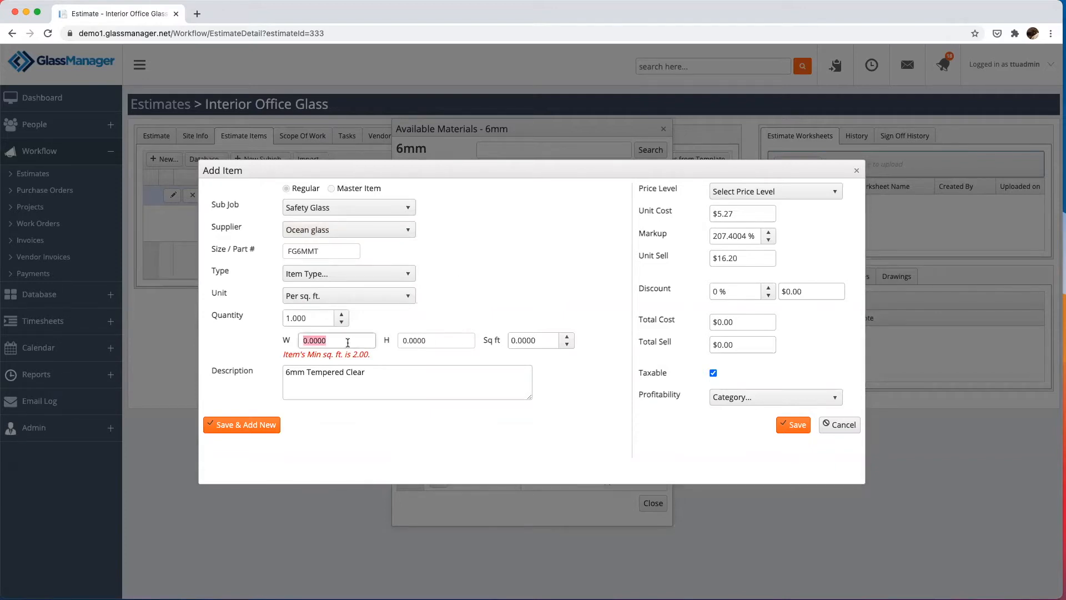
type("44 7/8")
key("Tab")
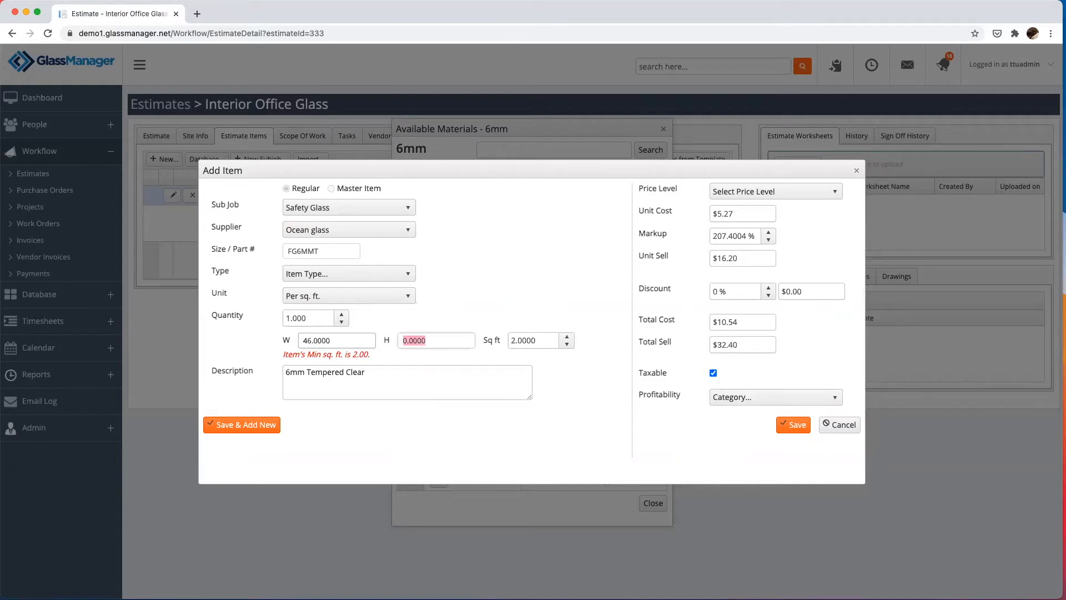
type("94 1/8")
left_click(448, 293)
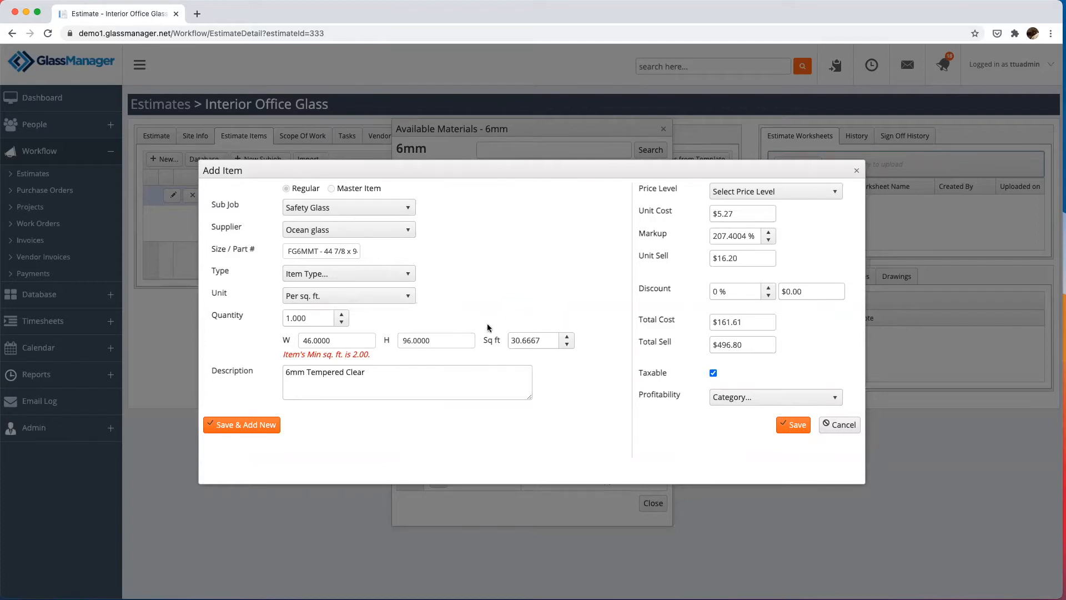
left_click_drag(327, 251, 382, 252)
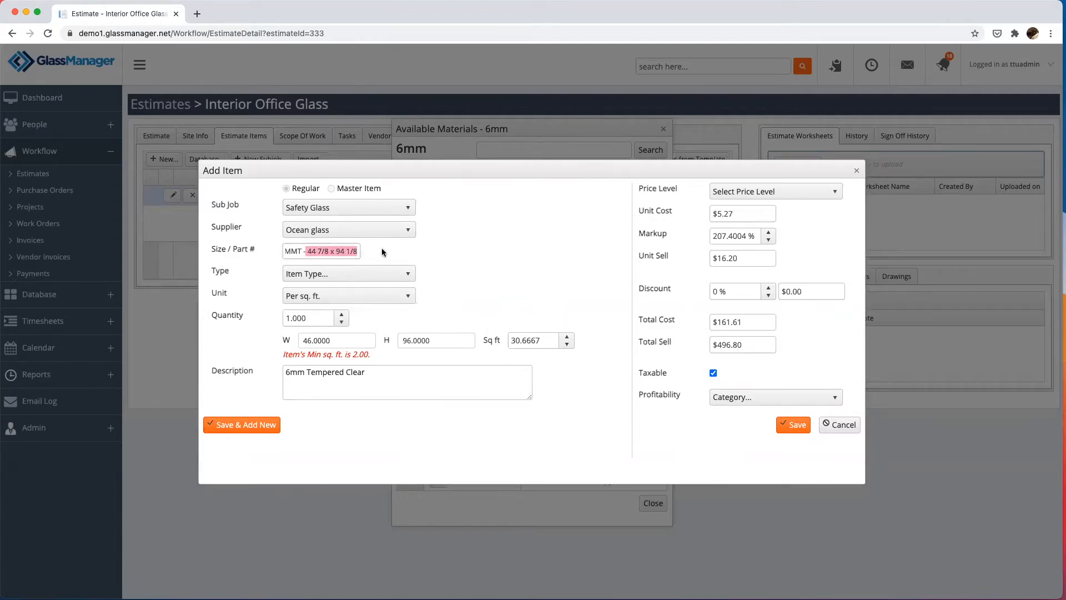
left_click(459, 257)
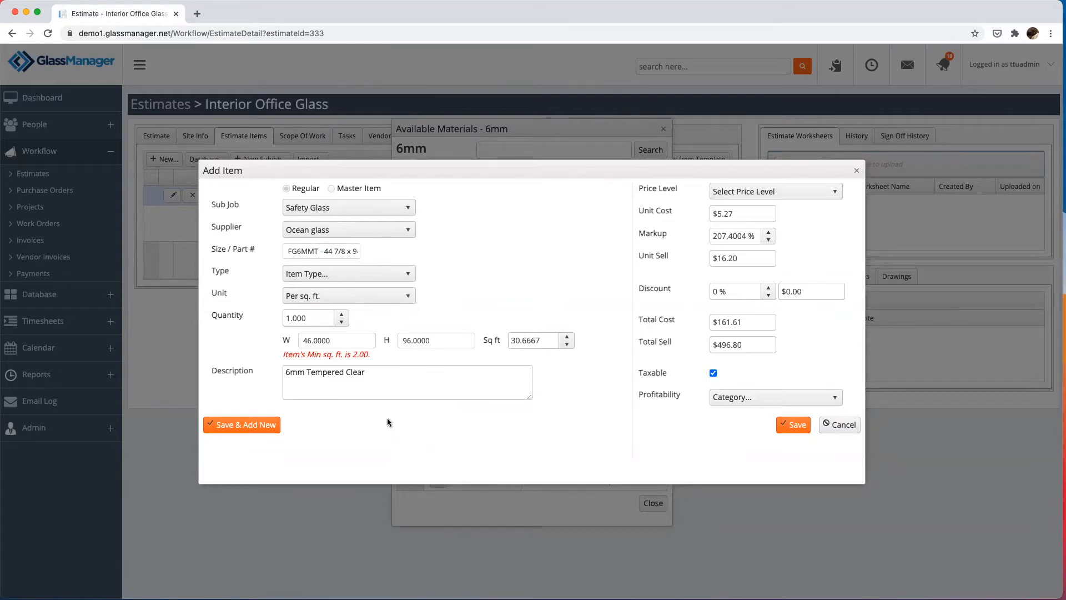
left_click(361, 375)
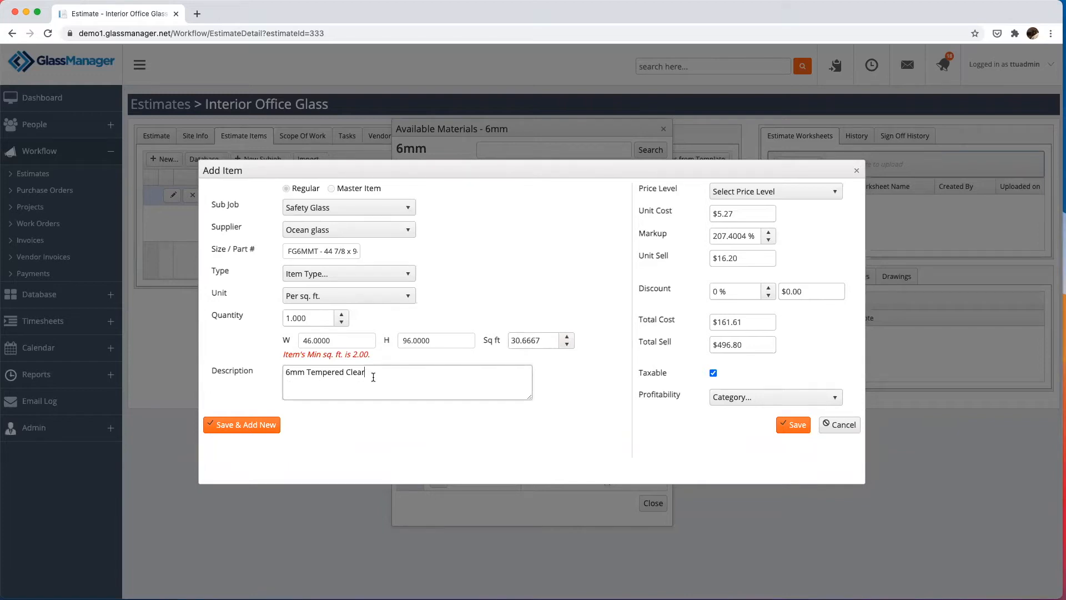
left_click(510, 294)
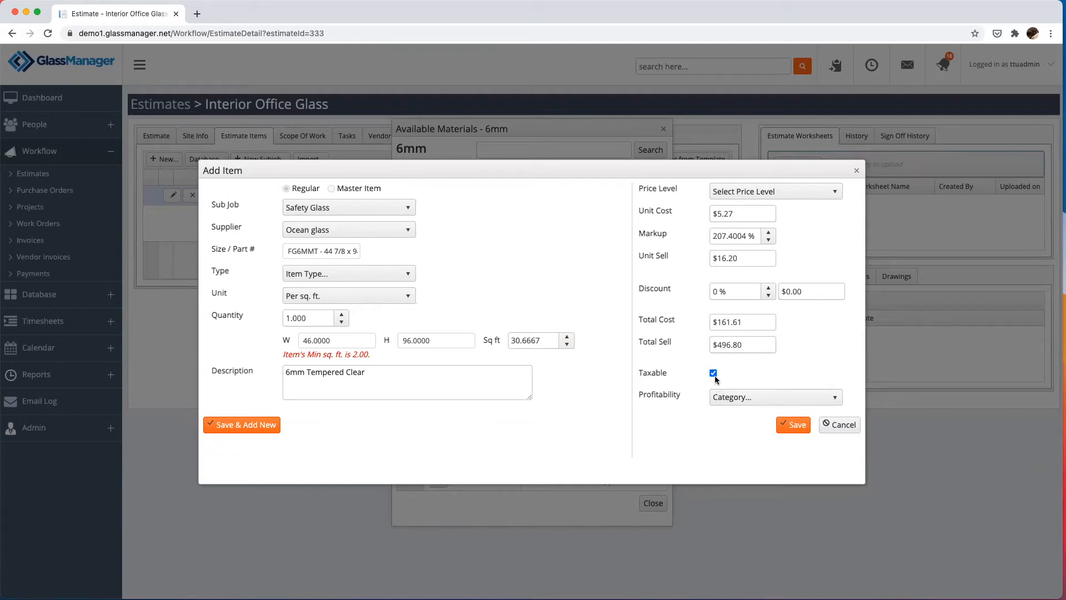
Step: Set the glass item's profitability category to Install - Glazing and save the item
left_click(756, 397)
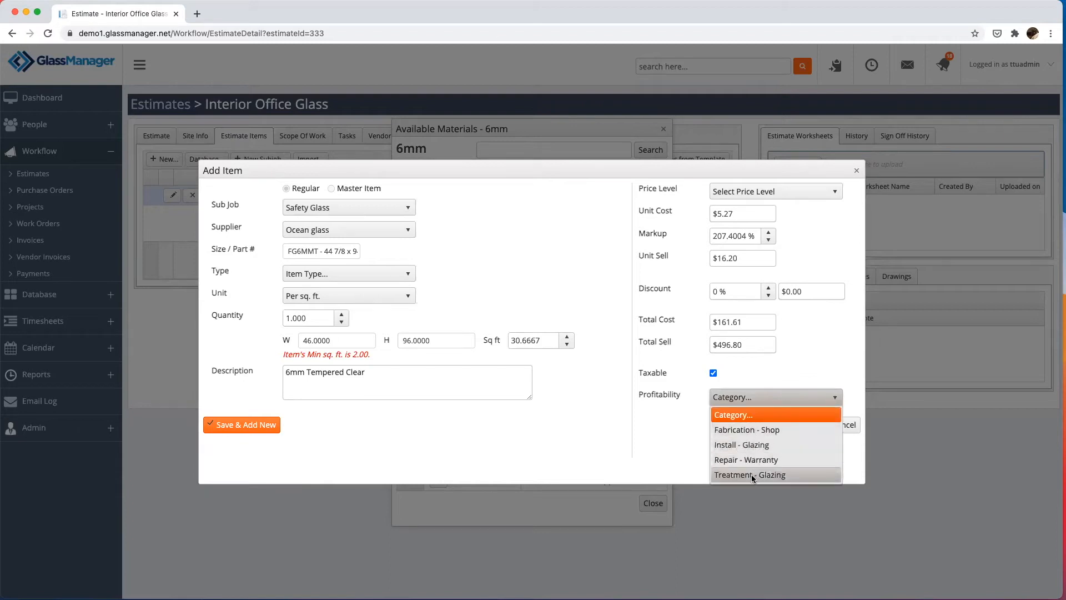
left_click(752, 445)
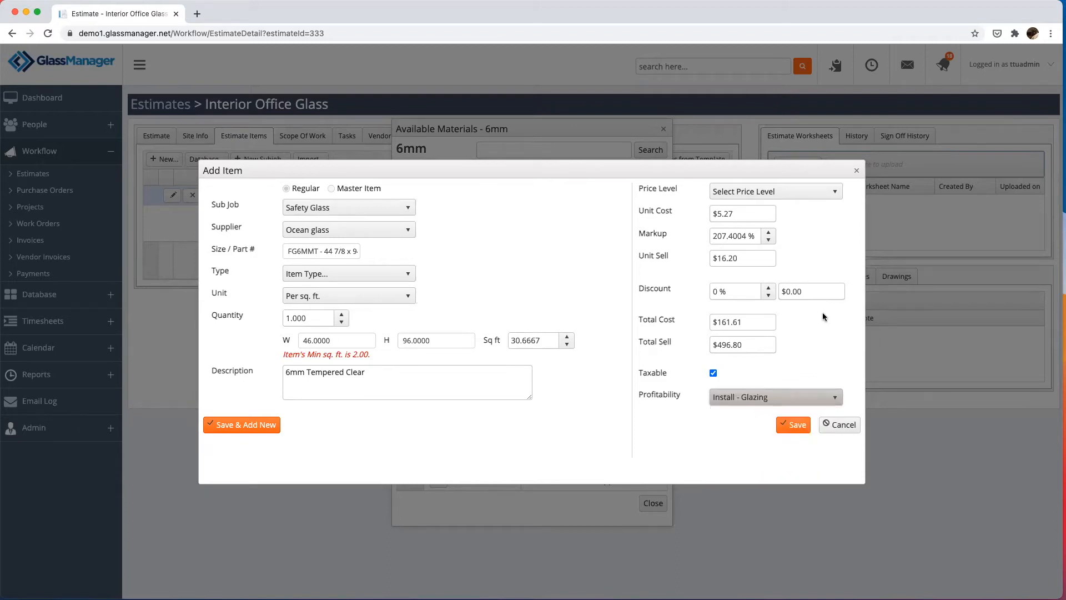
left_click(792, 426)
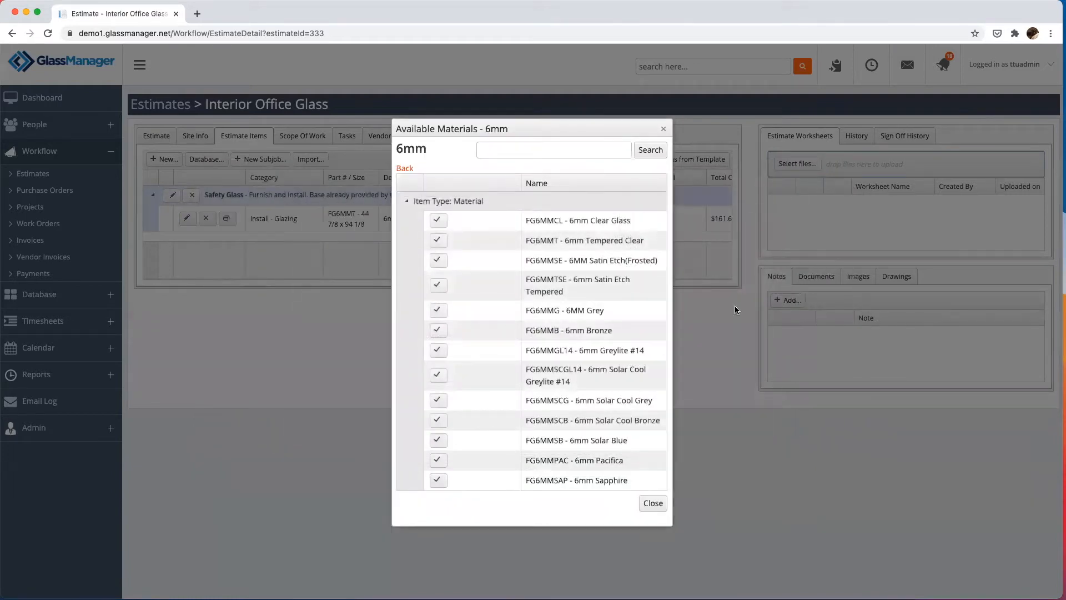
Step: Return to the top-level material categories and pick Commercial Labor from the General subcategory as a new item
left_click(414, 170)
left_click(413, 170)
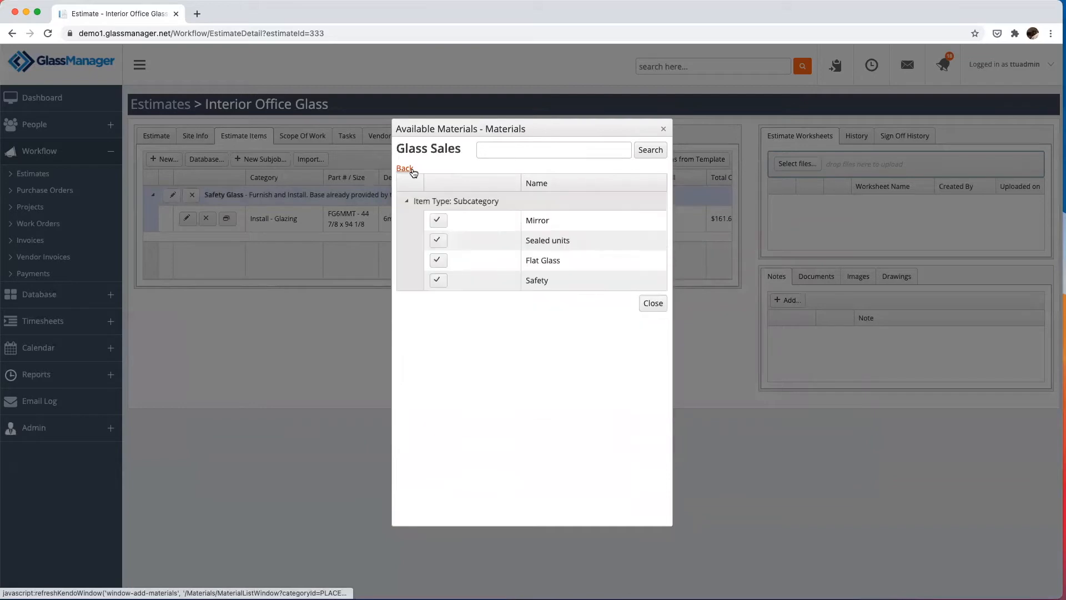
left_click(439, 340)
left_click(438, 261)
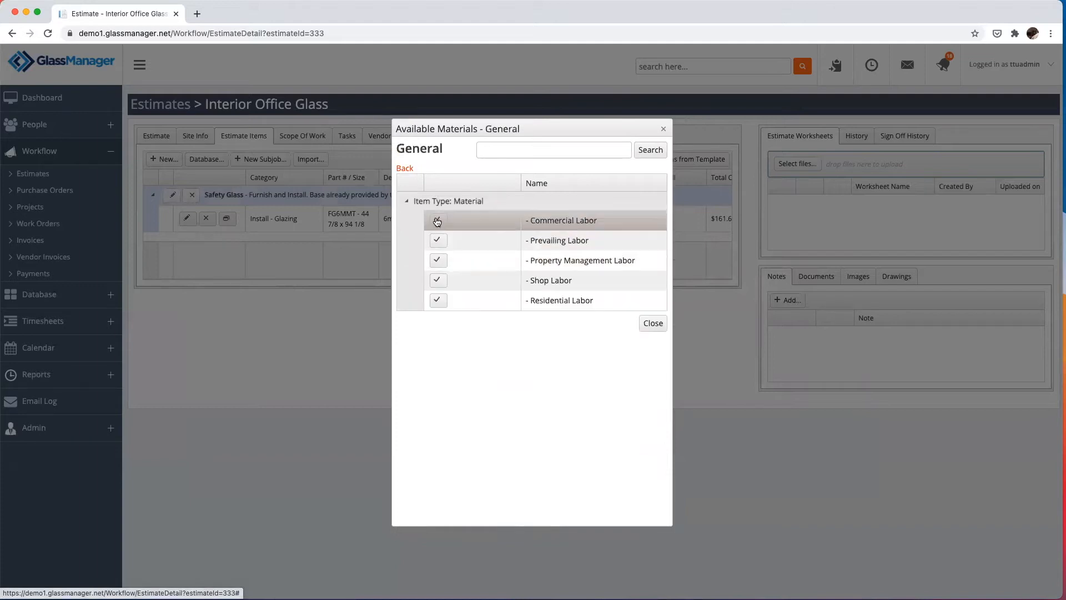
left_click(437, 219)
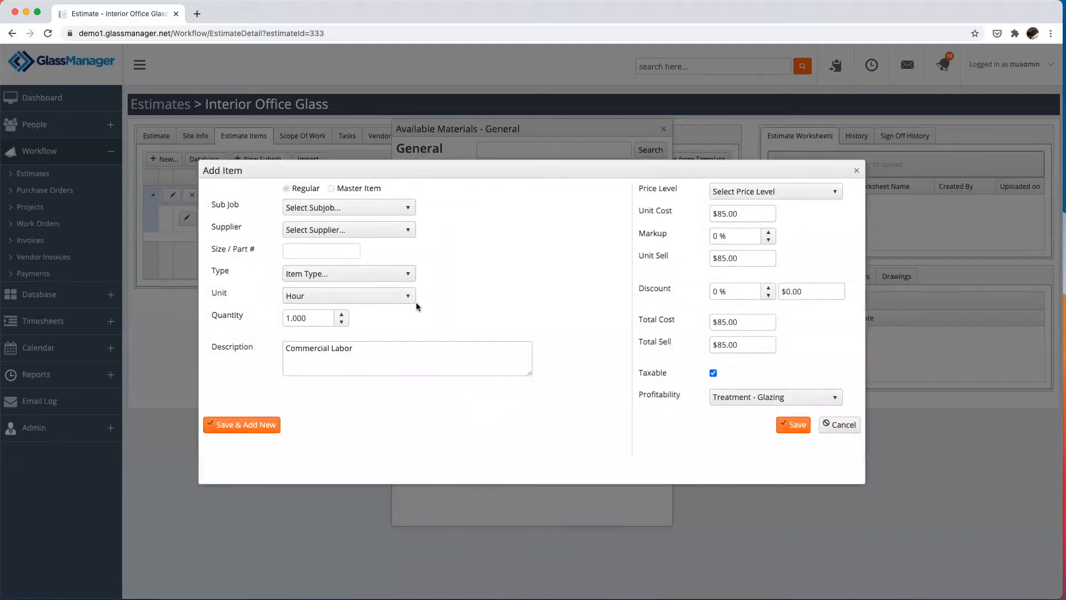
Step: Set the Commercial Labor quantity to 4 hours, make it non-taxable, save the item and close the materials list
left_click(342, 314)
left_click(417, 322)
left_click(714, 372)
left_click(713, 373)
left_click(792, 425)
left_click(663, 129)
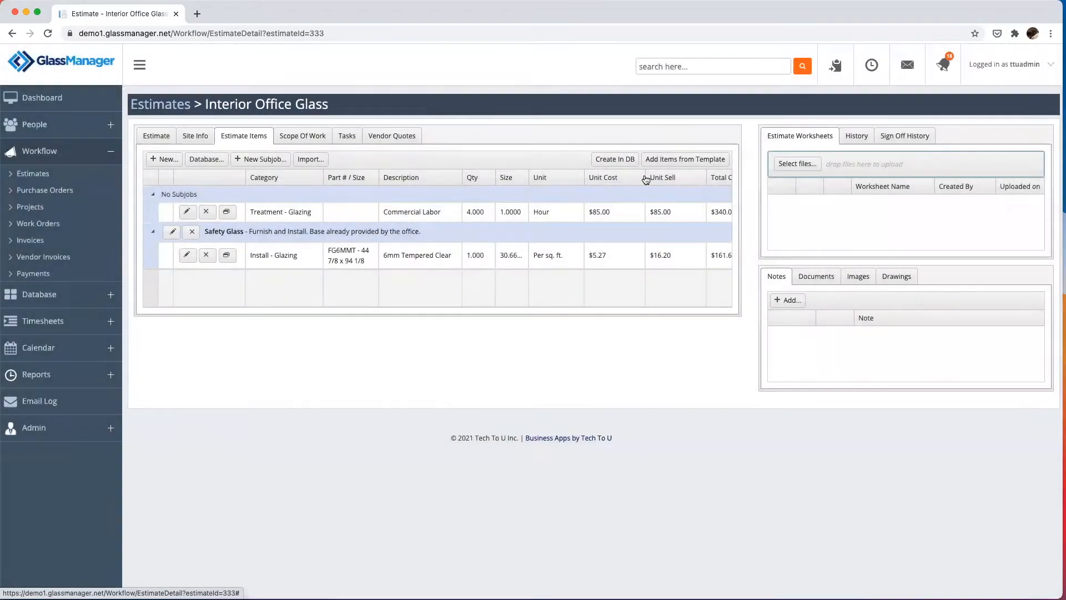
Step: Move the Commercial Labor item into the Safety Glass subjob and review the items' costs and totals
left_click_drag(442, 211, 442, 267)
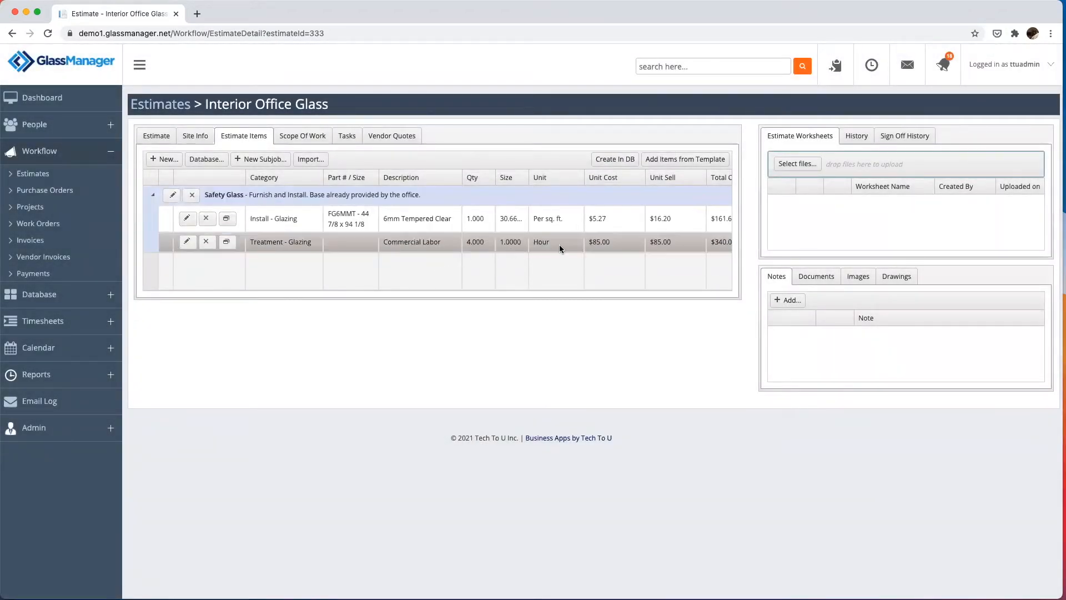
scroll(566, 261, "right", 5)
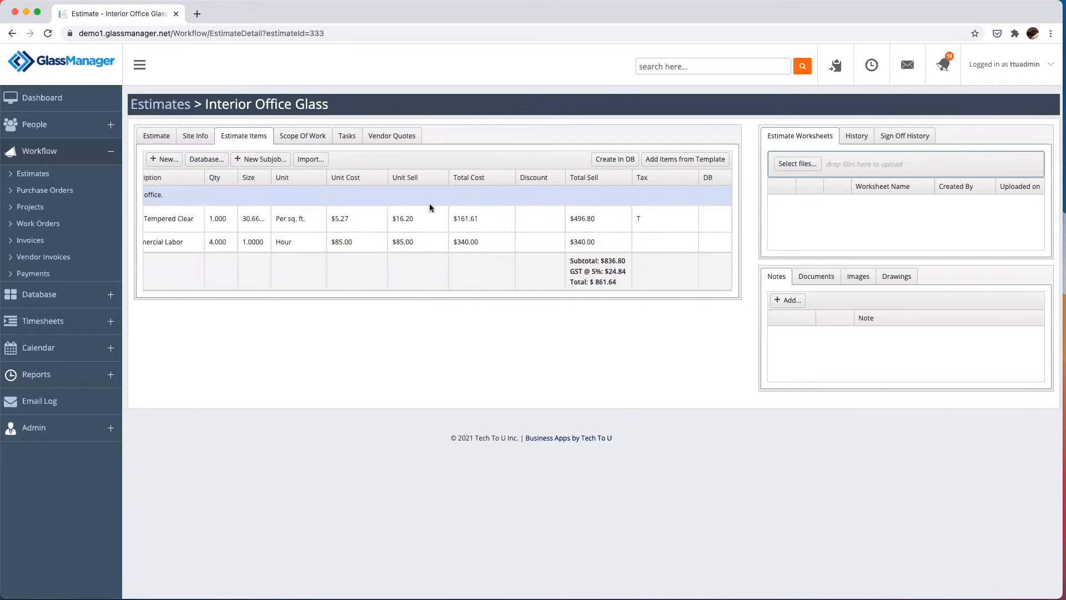
Step: Review the estimate's scope of work, vendor quotes and main details, plus its documents, images and drawings sections
left_click(307, 137)
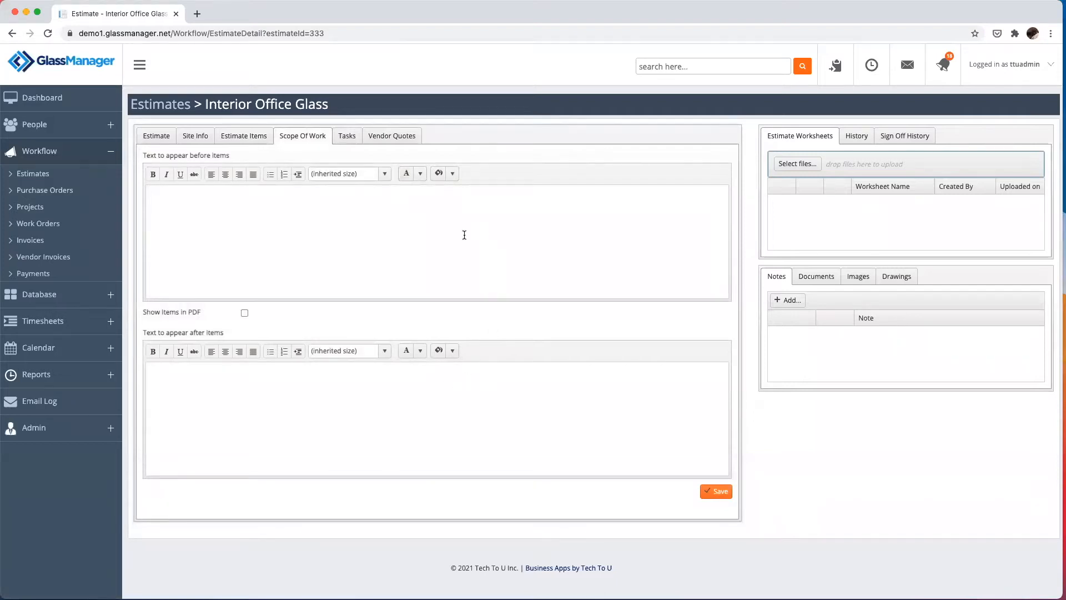
left_click(404, 143)
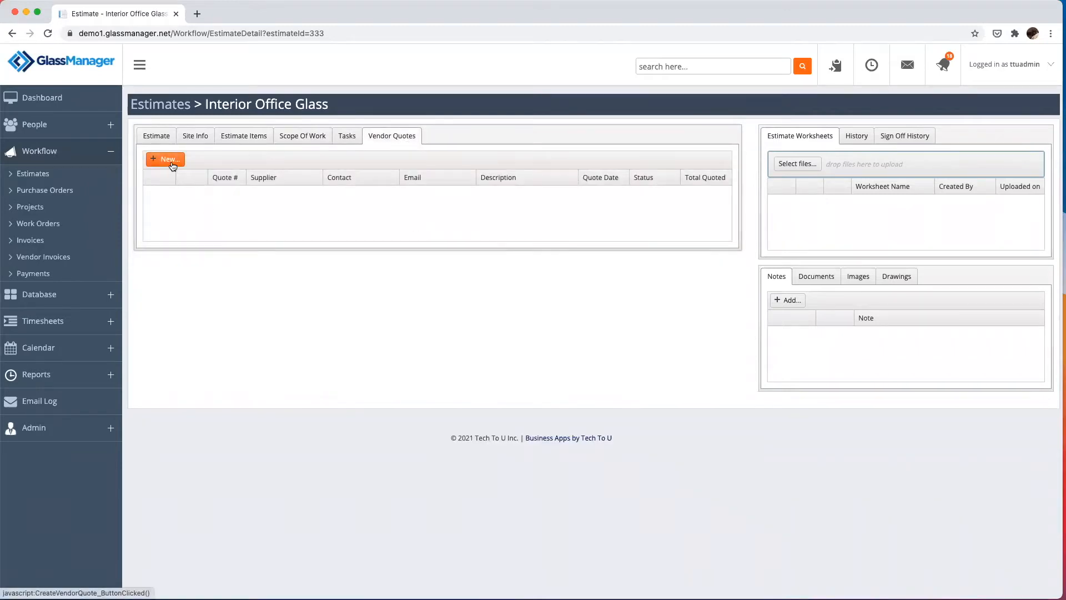
left_click(151, 138)
scroll(828, 224, "down", 2)
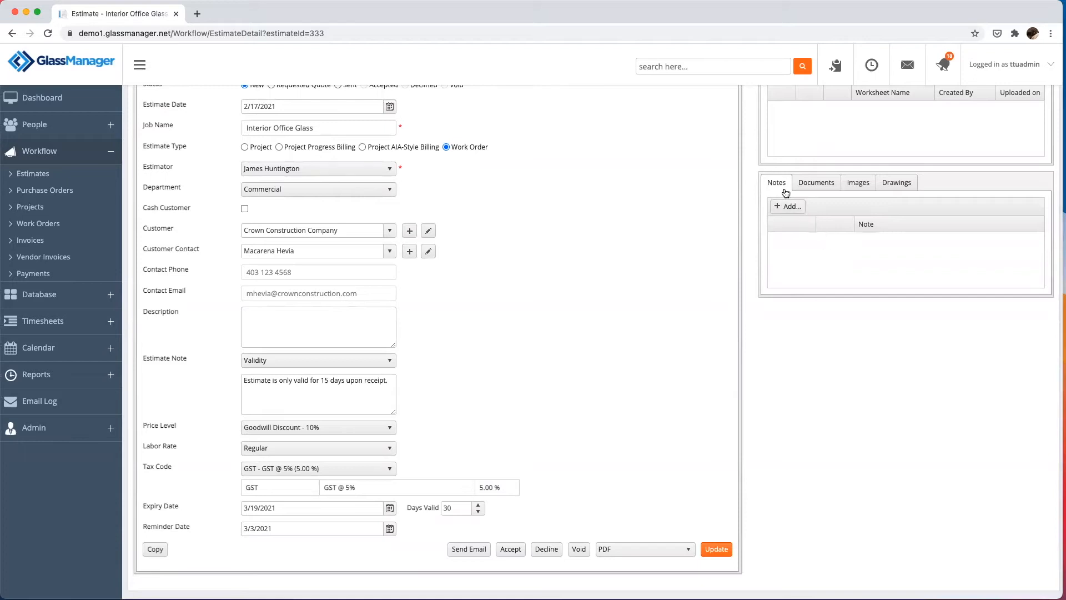
left_click(826, 188)
left_click(869, 189)
left_click(905, 183)
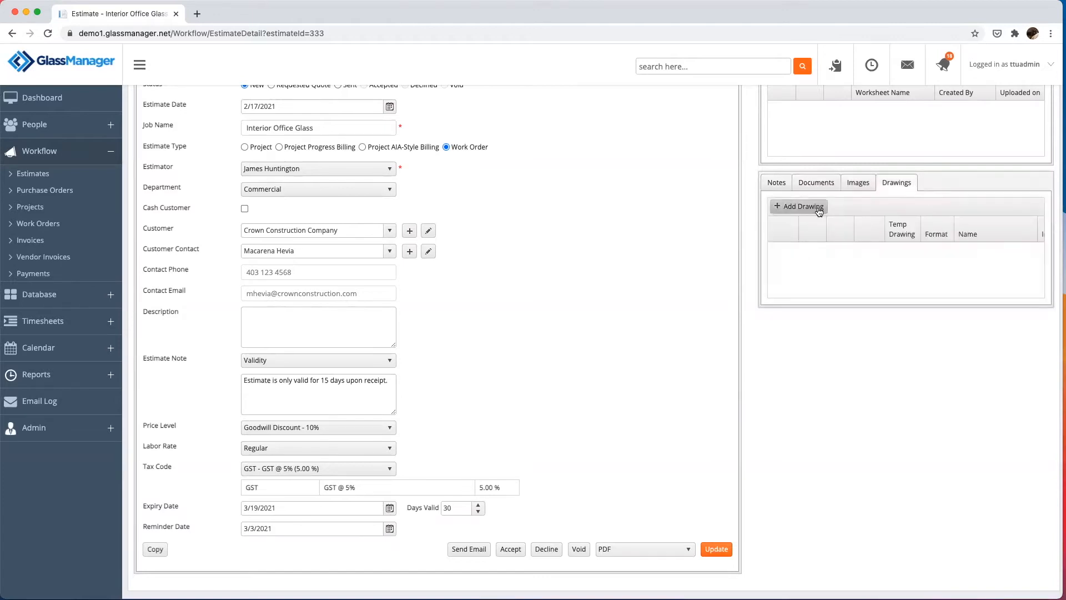
Step: Start a new drawing with a rectangle about 400 by 500 units and an upward arrow along the rectangle's left edge
left_click(820, 208)
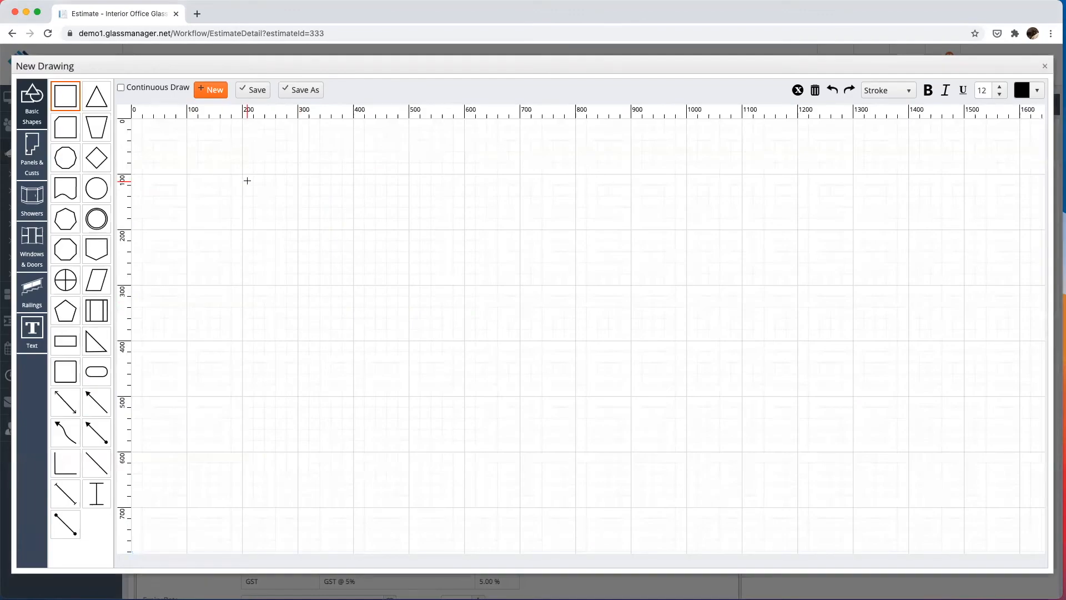
left_click_drag(242, 173, 463, 453)
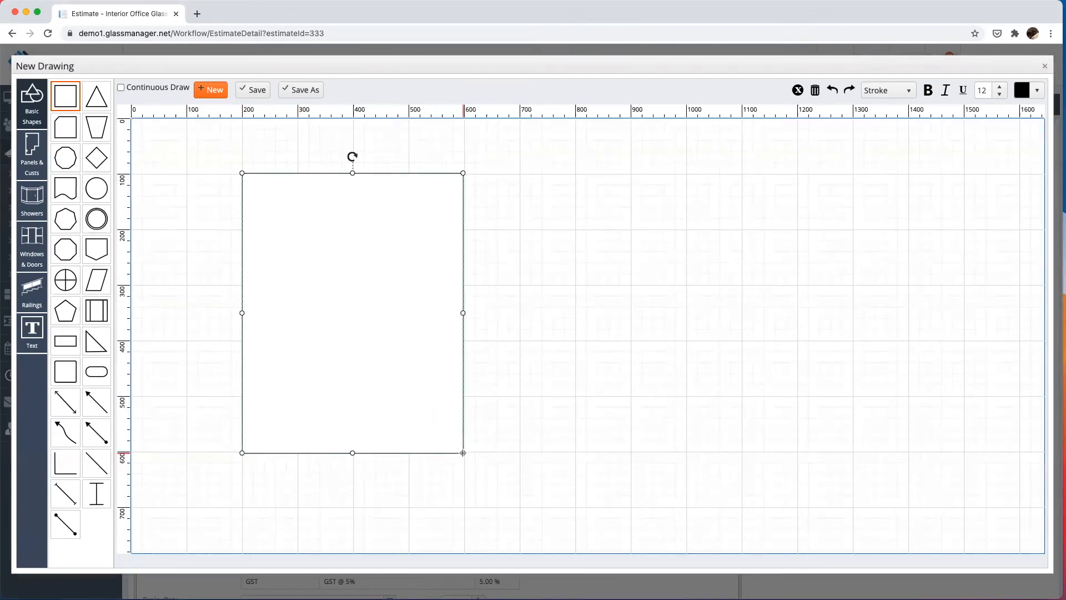
left_click(92, 403)
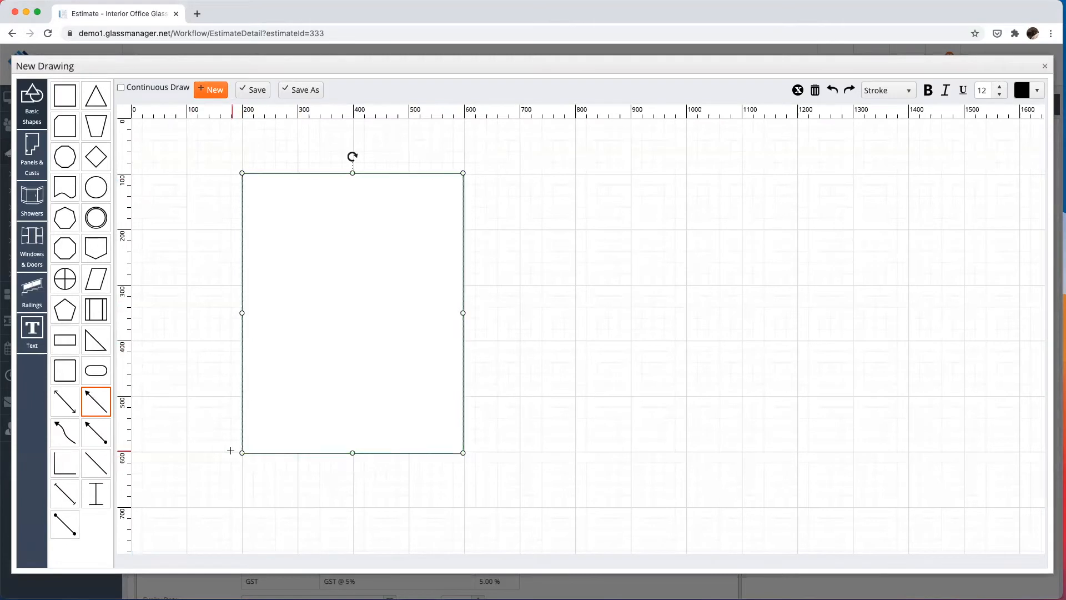
mouse_move(230, 450)
left_mouse_down()
mouse_move(231, 429)
mouse_move(198, 430)
mouse_move(211, 387)
mouse_move(186, 384)
mouse_move(203, 382)
mouse_move(231, 428)
mouse_move(231, 170)
left_mouse_up()
left_click(205, 430)
left_click(211, 227)
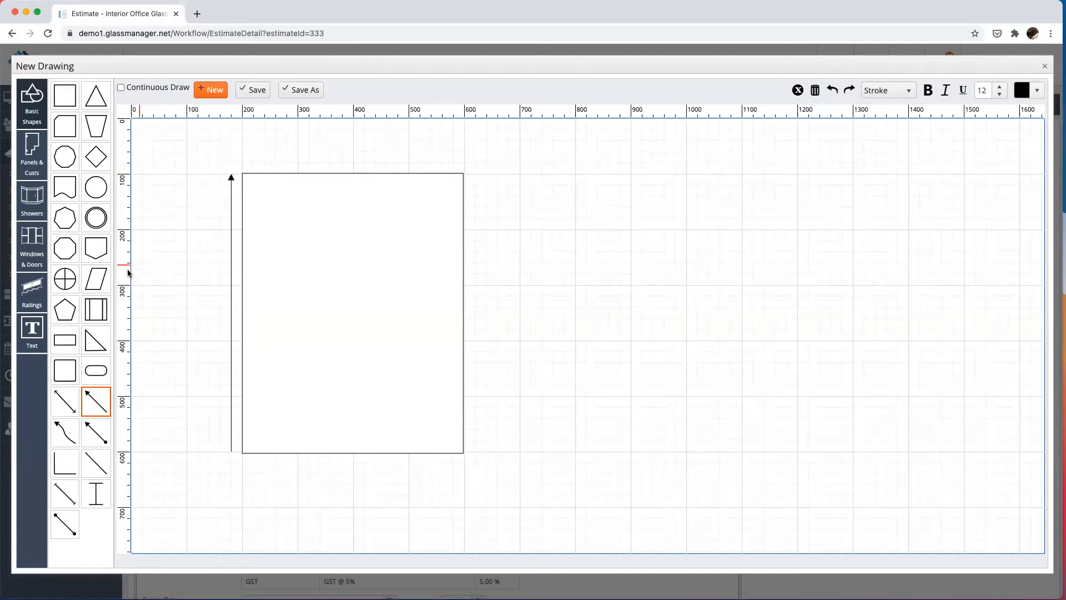
Step: Add the text label 94 1/8" beside the vertical arrow and nudge it closer to the arrow
left_click(32, 332)
left_click(205, 260)
type("94 1/8")
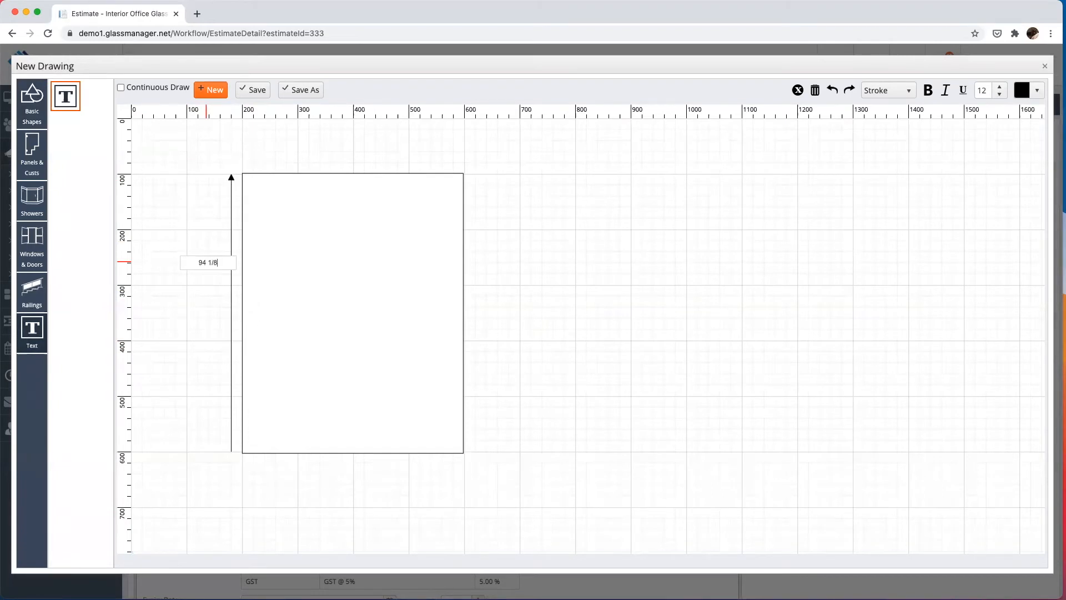
type("\"")
left_click(217, 227)
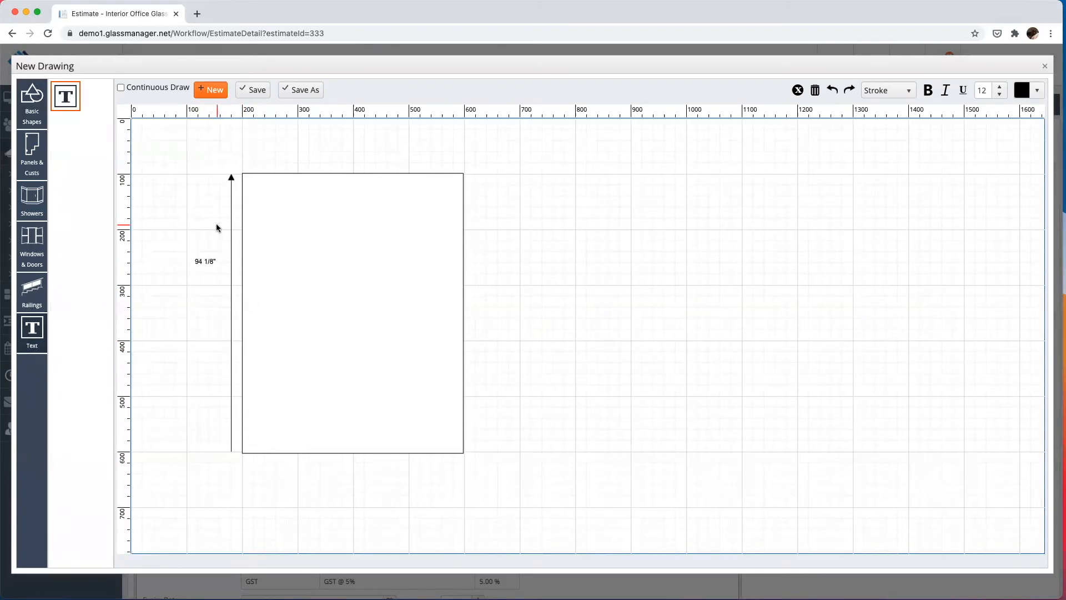
left_click_drag(208, 262, 214, 262)
left_click(215, 312)
Step: Save the drawing in PDF format as "Sample Image", close the drawing editor and update the estimate
left_click(253, 90)
left_click(596, 272)
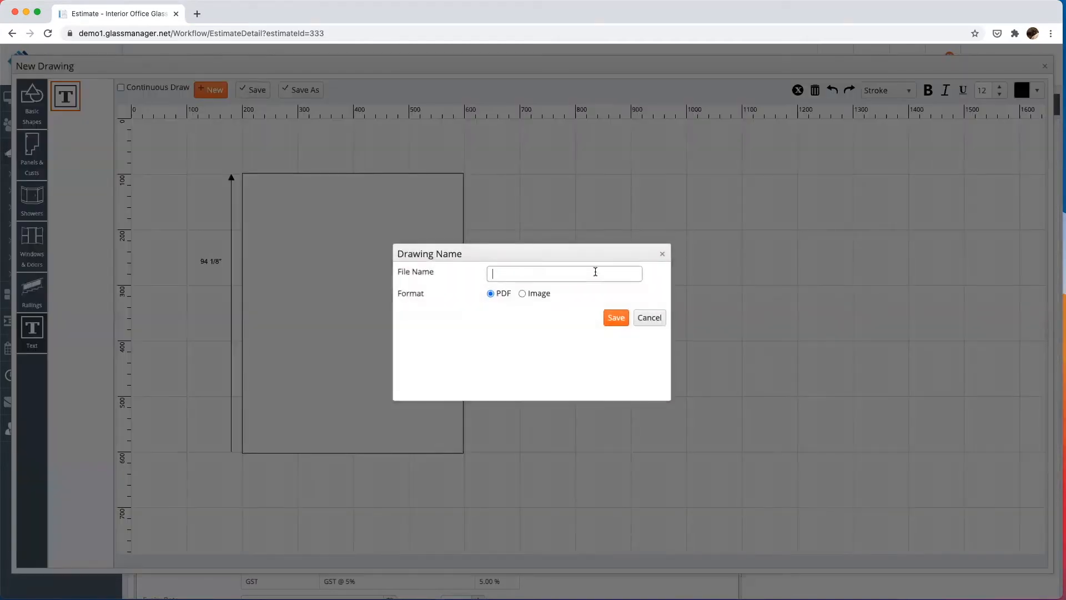
type("Sample Image")
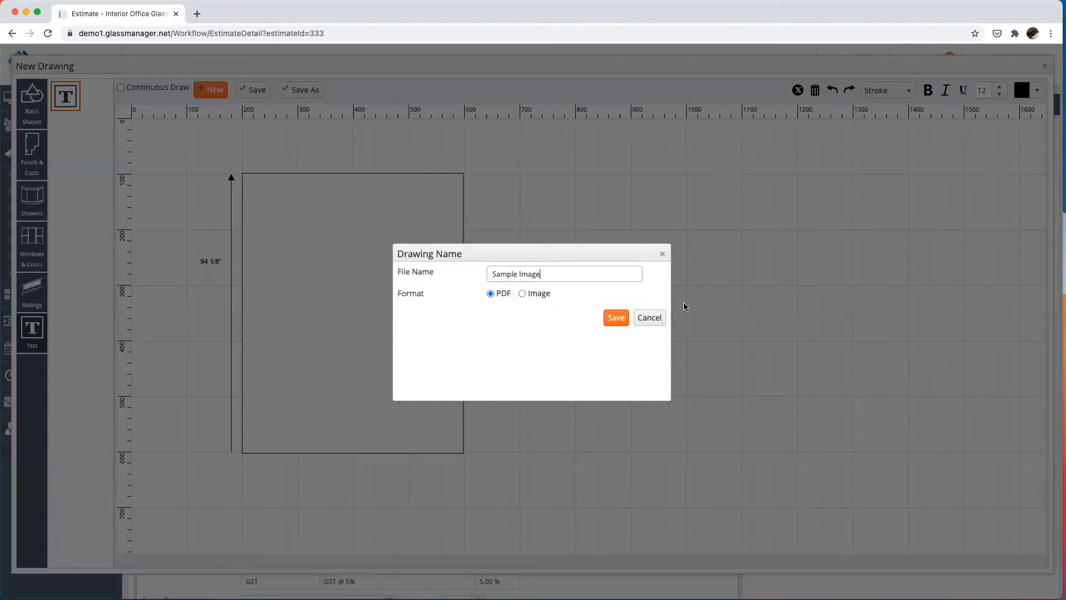
left_click(614, 317)
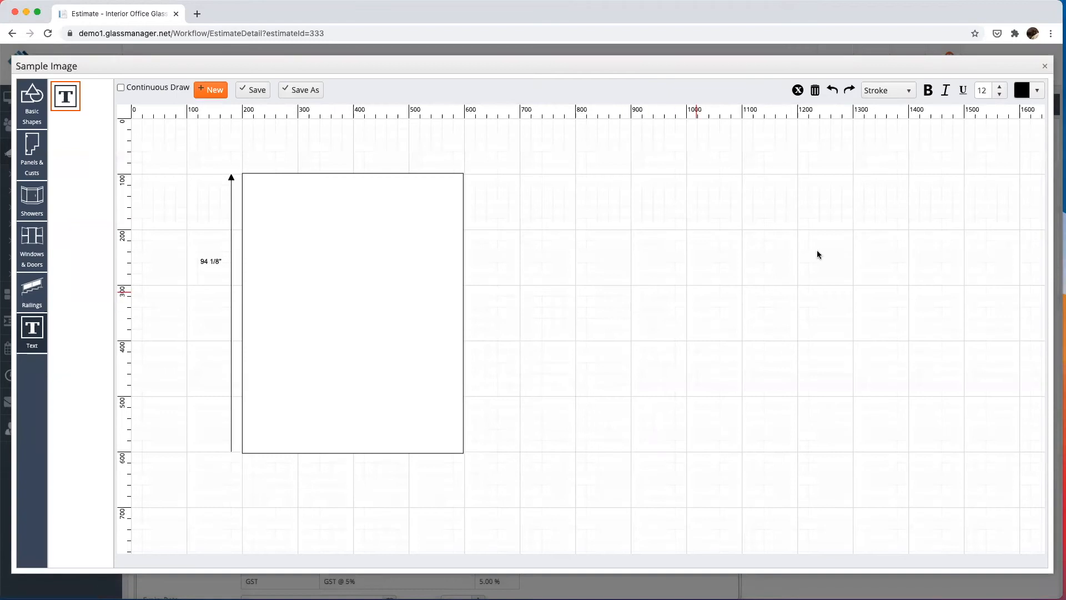
left_click(1044, 67)
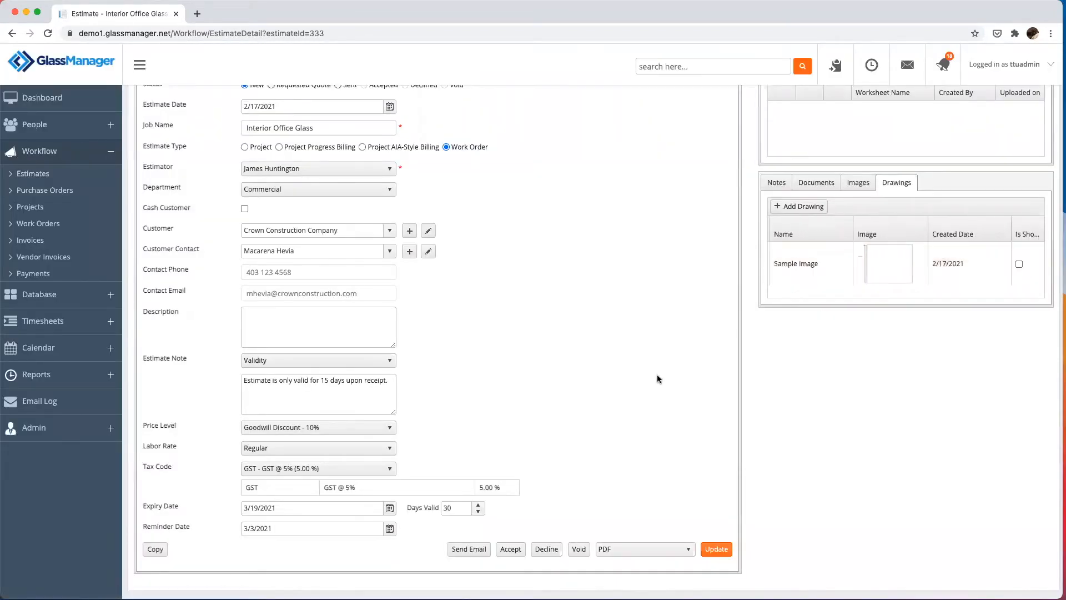
left_click(726, 550)
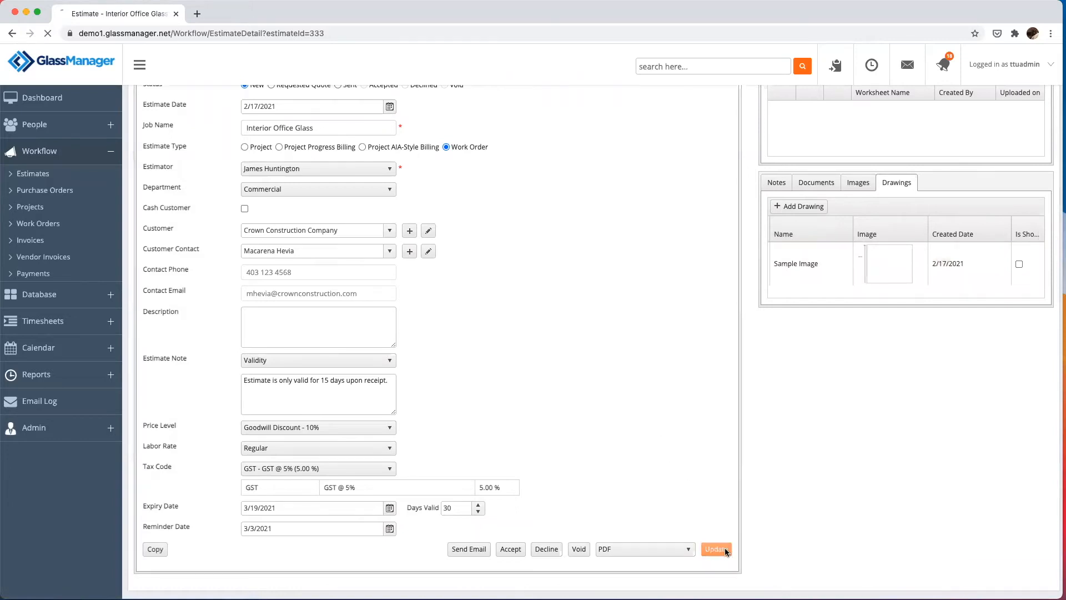
Step: Generate the estimate's Standard PDF and review its items, totals, customer approval section and terms and conditions
left_click(619, 516)
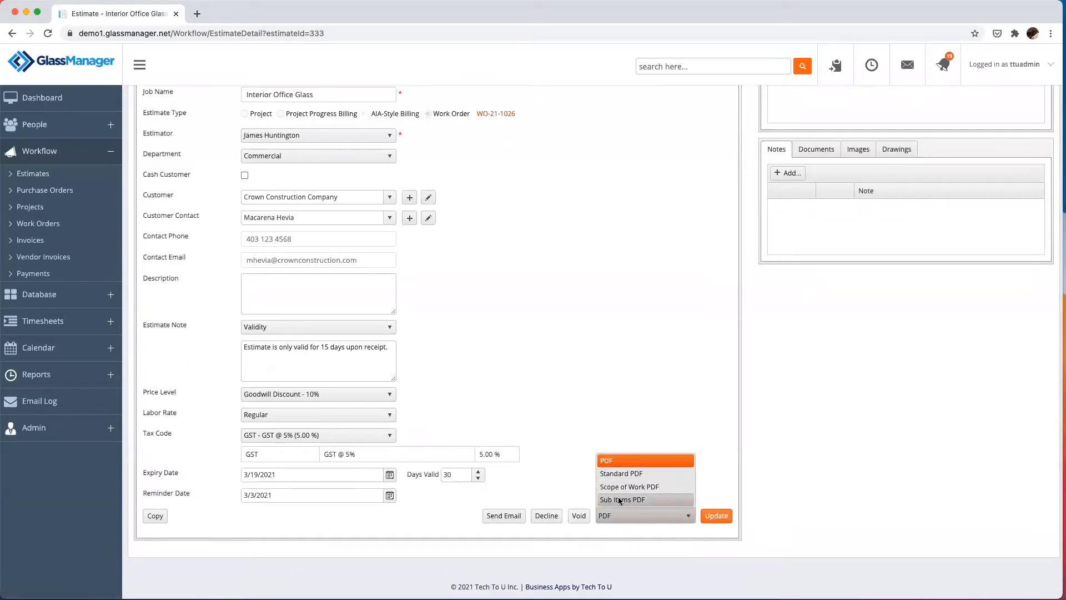
left_click(619, 474)
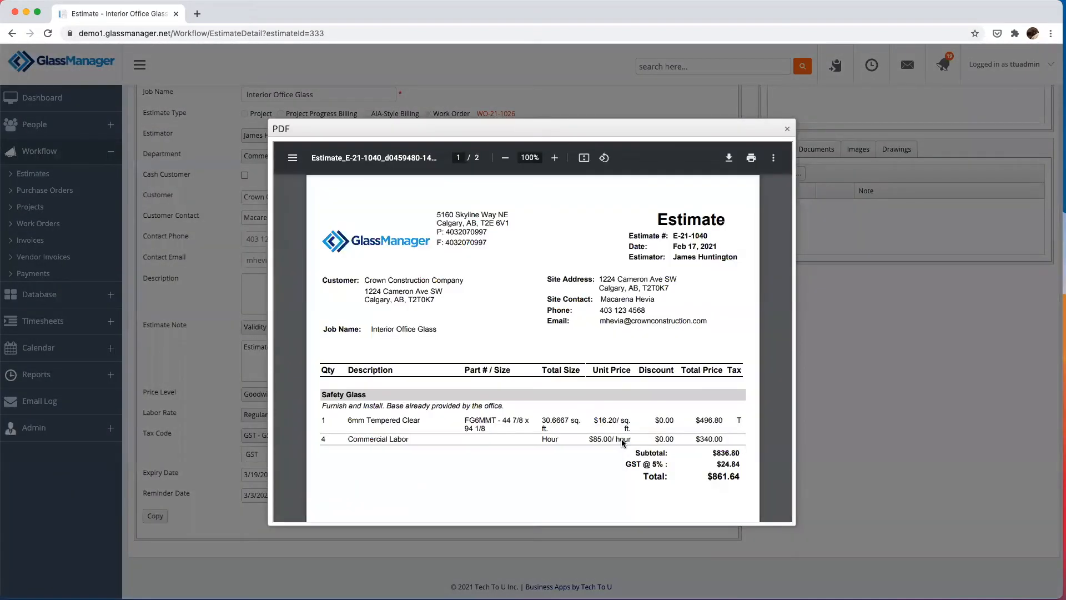
scroll(622, 442, "down", 1)
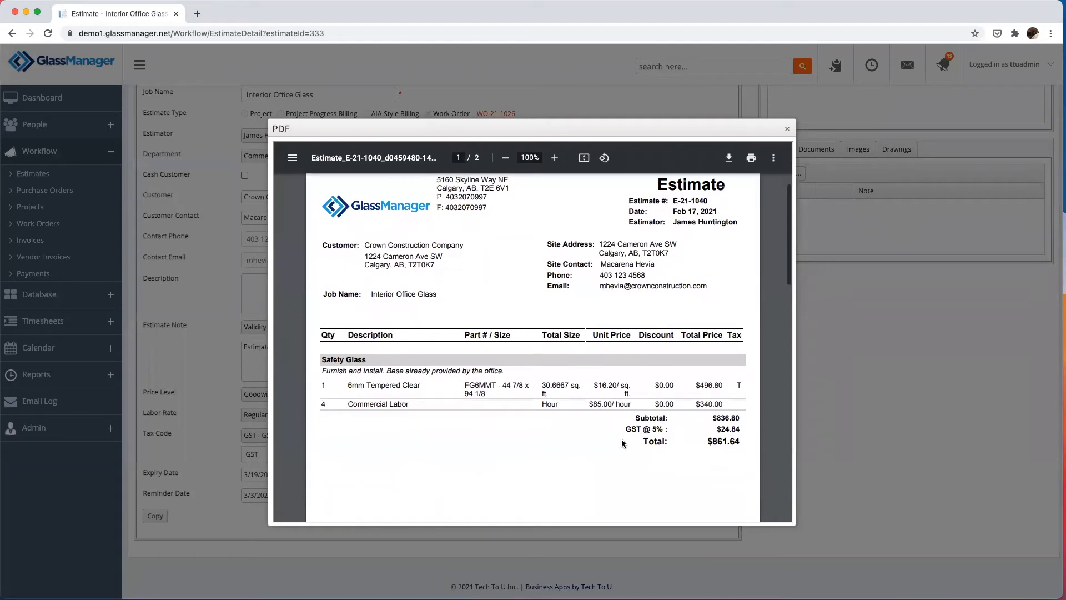
scroll(623, 443, "down", 1)
scroll(622, 443, "up", 2)
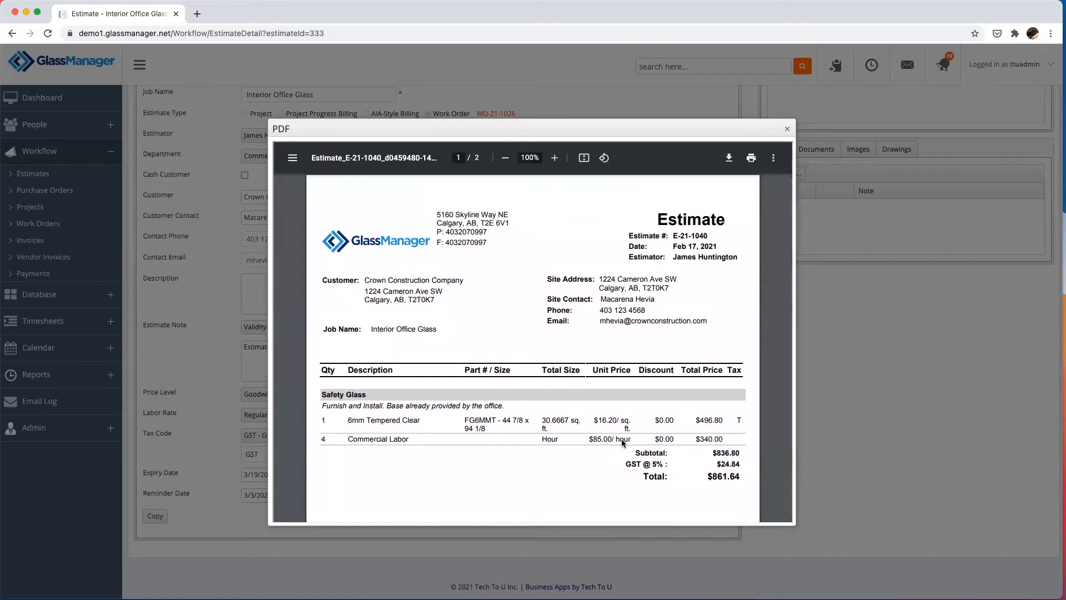
scroll(622, 439, "down", 5)
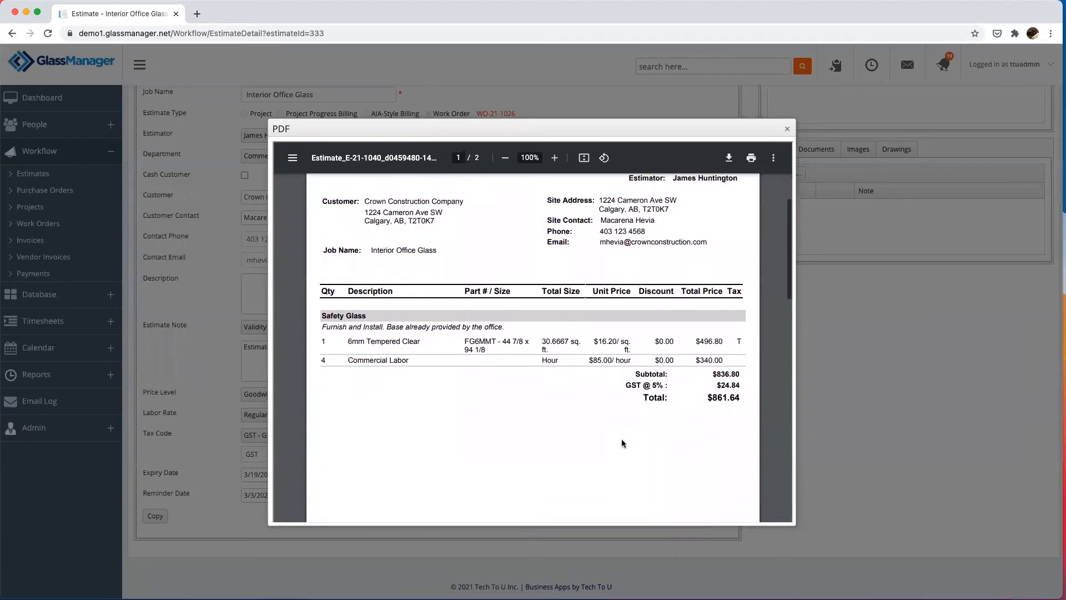
scroll(623, 441, "down", 4)
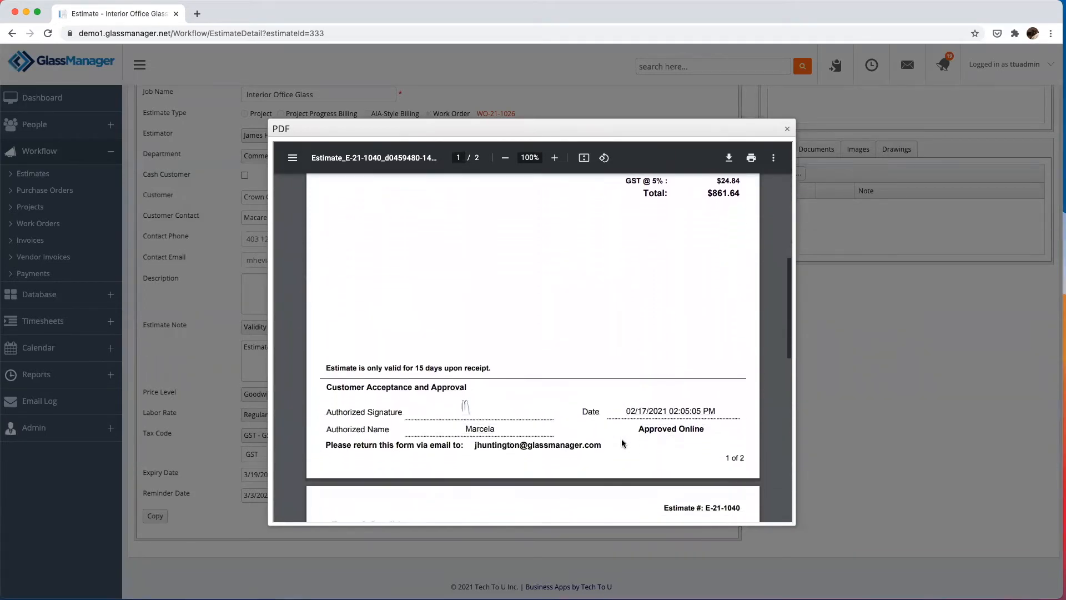
scroll(623, 442, "down", 5)
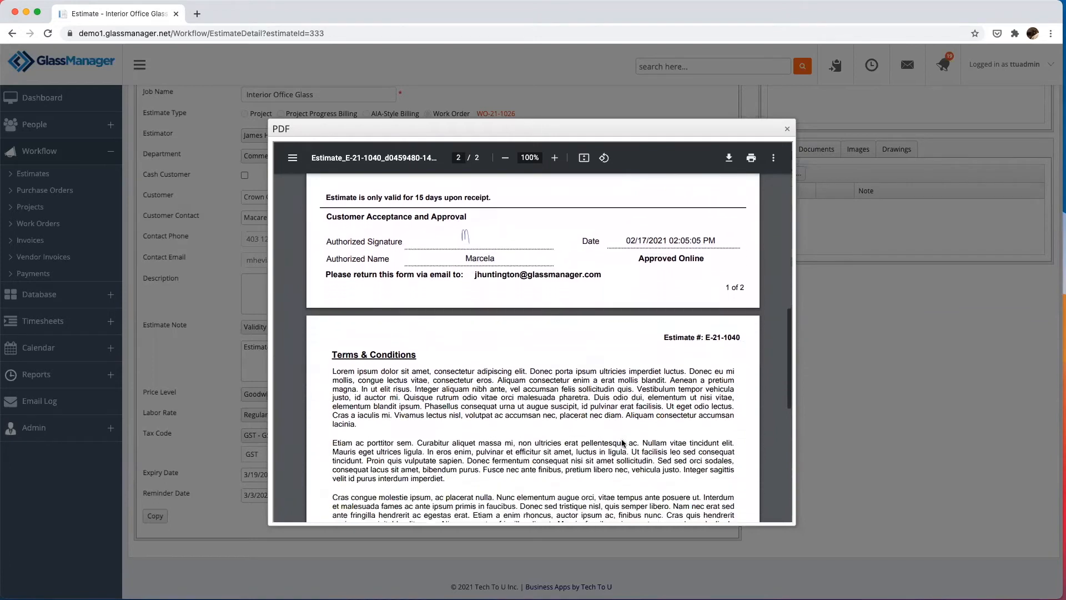
scroll(623, 442, "down", 6)
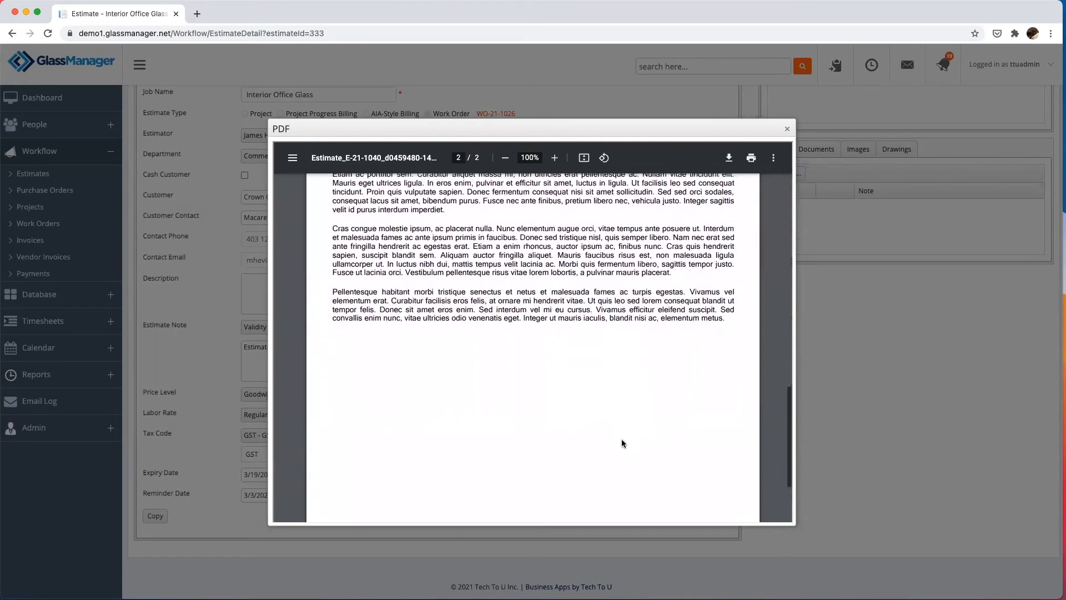
scroll(621, 443, "up", 15)
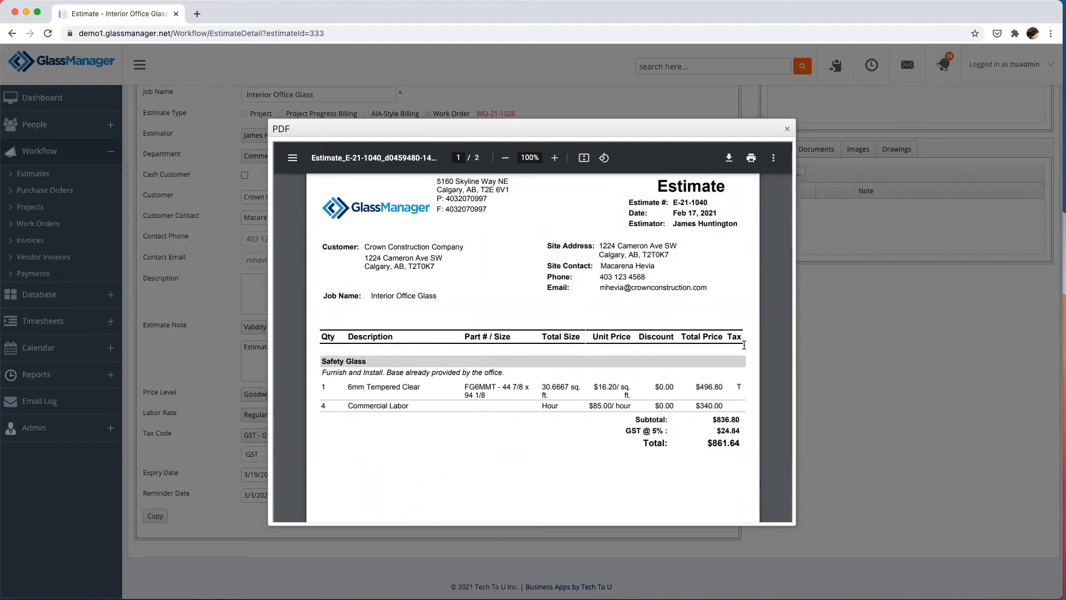
left_click(788, 129)
Step: Start an email for the estimate and attach the Sample Image drawing to it
left_click(475, 518)
scroll(600, 361, "down", 3)
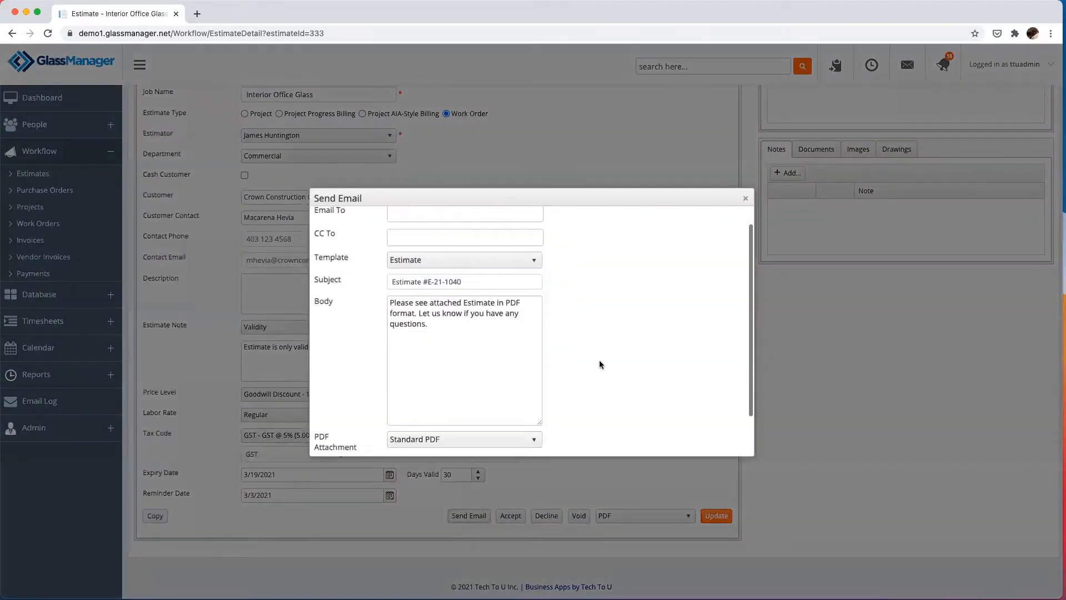
left_click(366, 420)
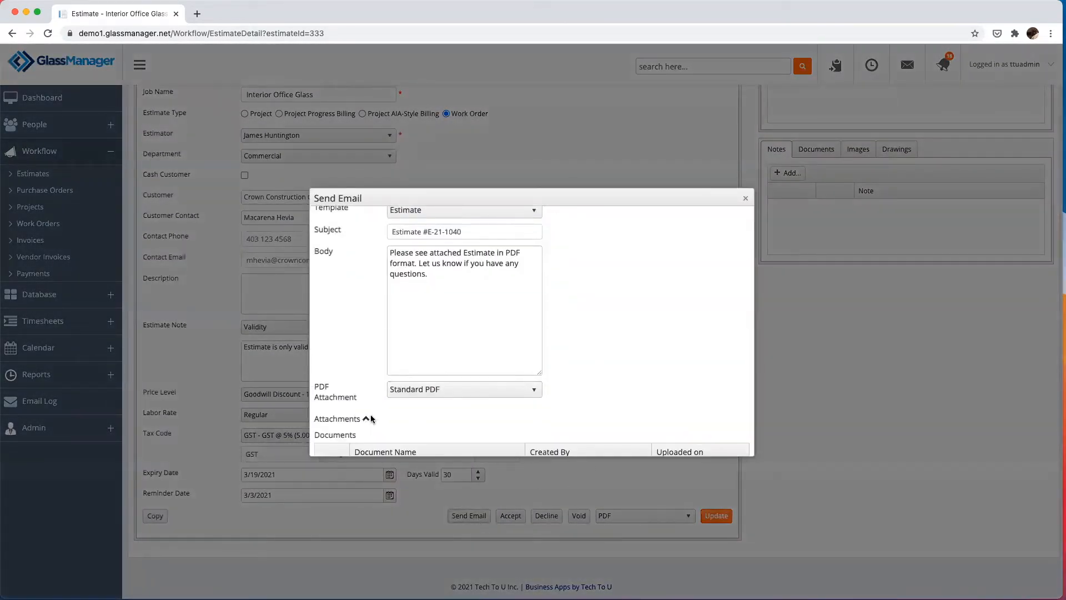
scroll(682, 390, "down", 3)
scroll(682, 390, "down", 2)
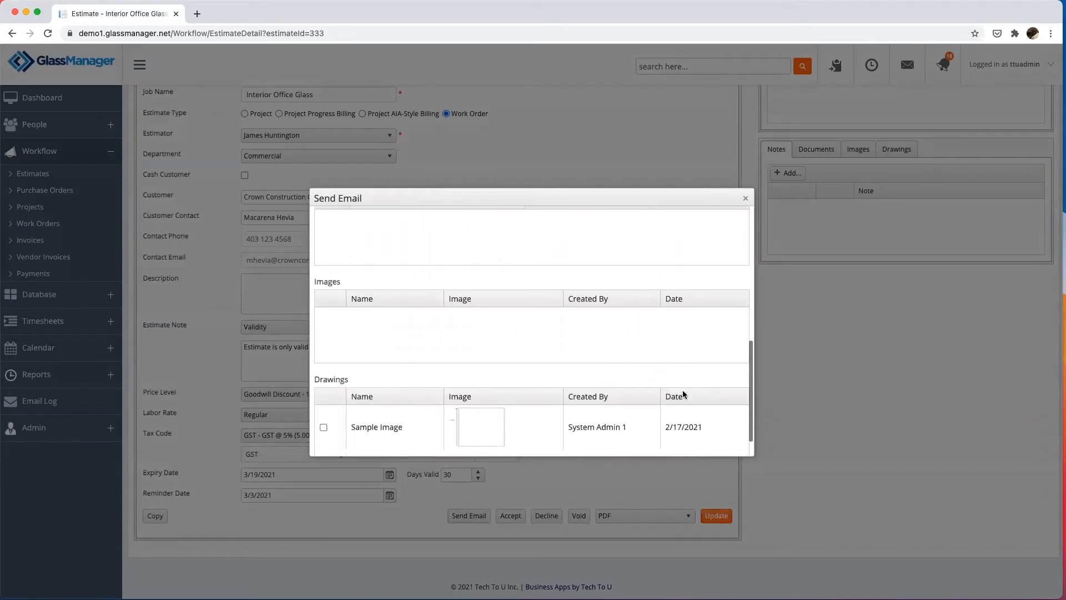
left_click(323, 407)
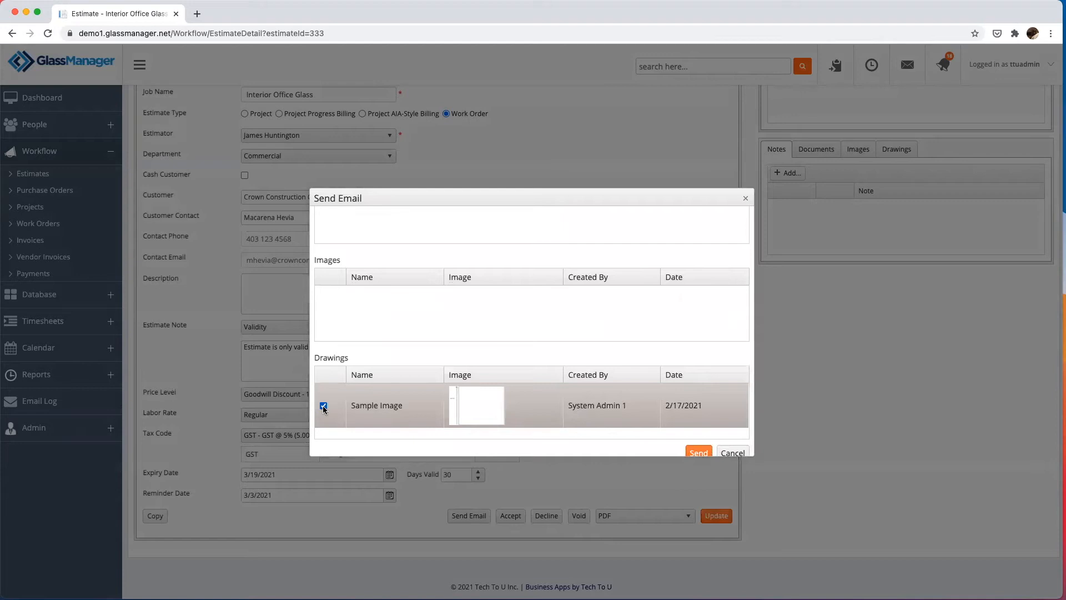
Step: Address the estimate email to Crown Construction Company's listed contact and send it as a regular email
scroll(531, 327, "up", 5)
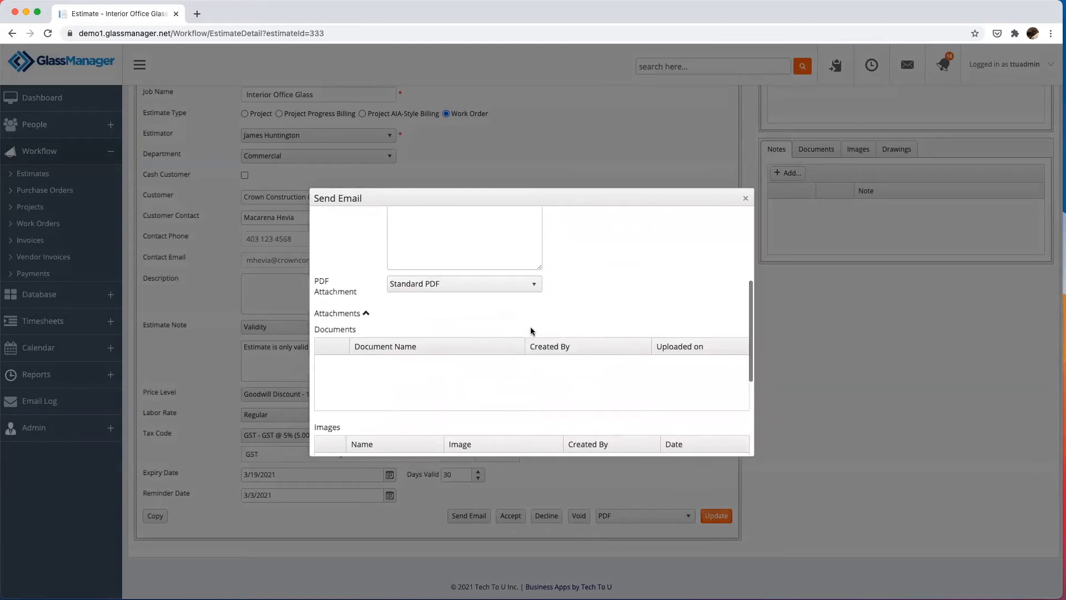
scroll(521, 331, "up", 2)
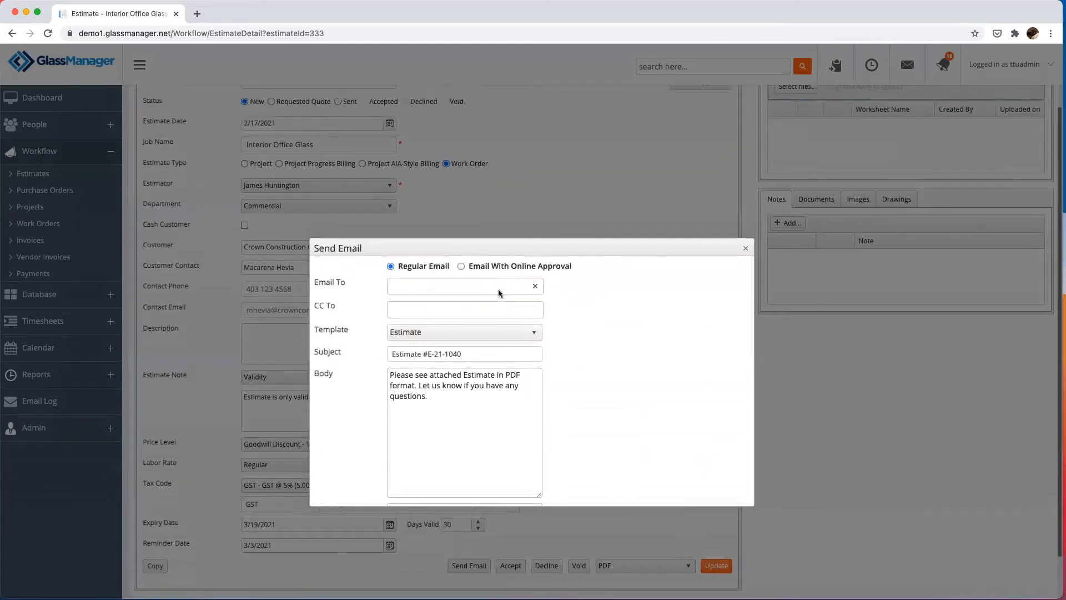
left_click(496, 284)
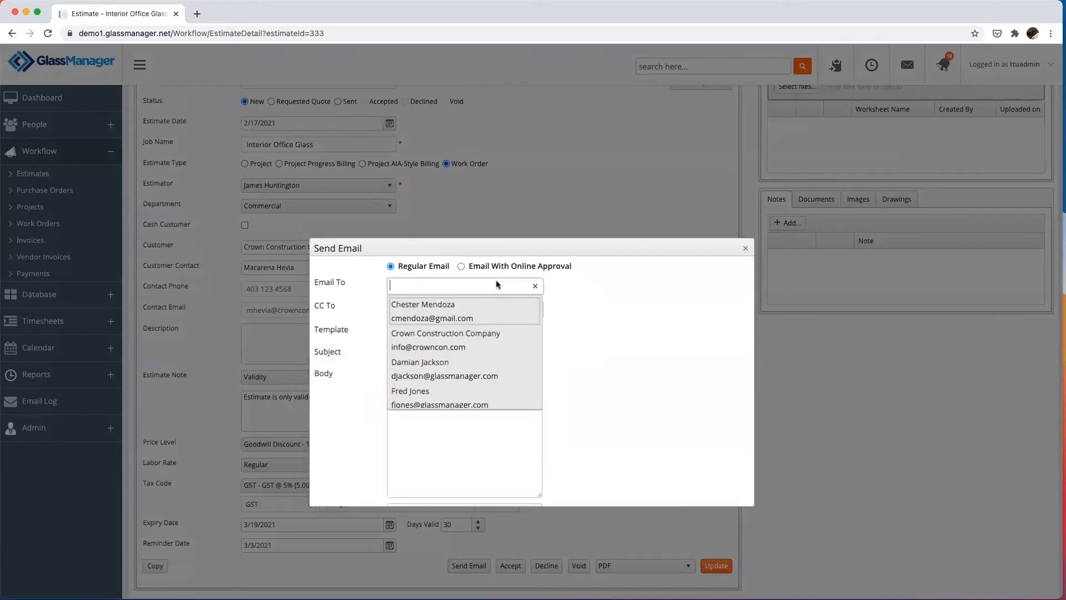
left_click(477, 340)
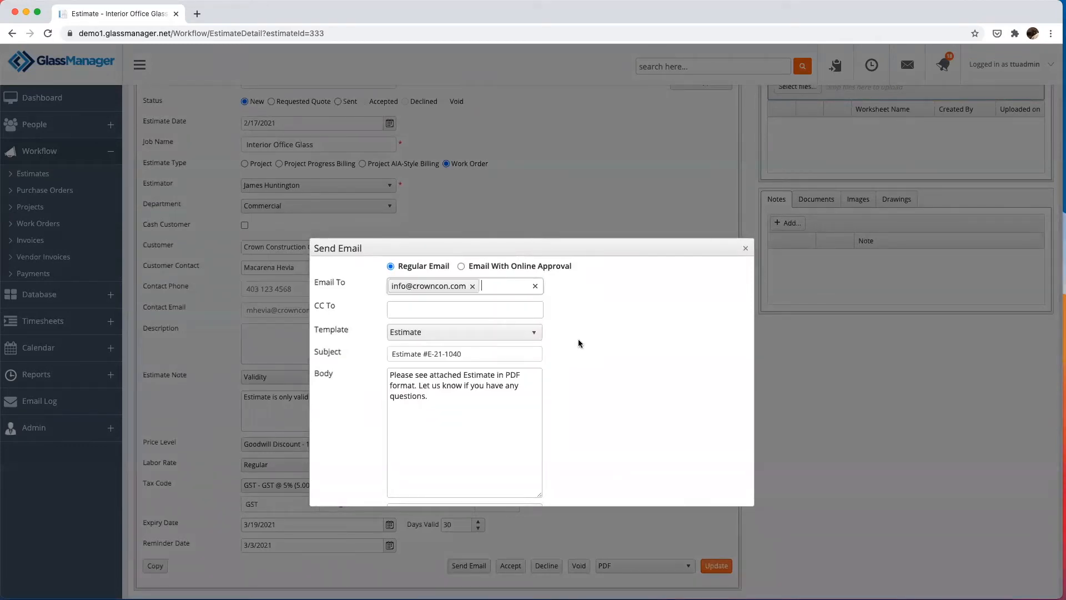
scroll(574, 393, "down", 2)
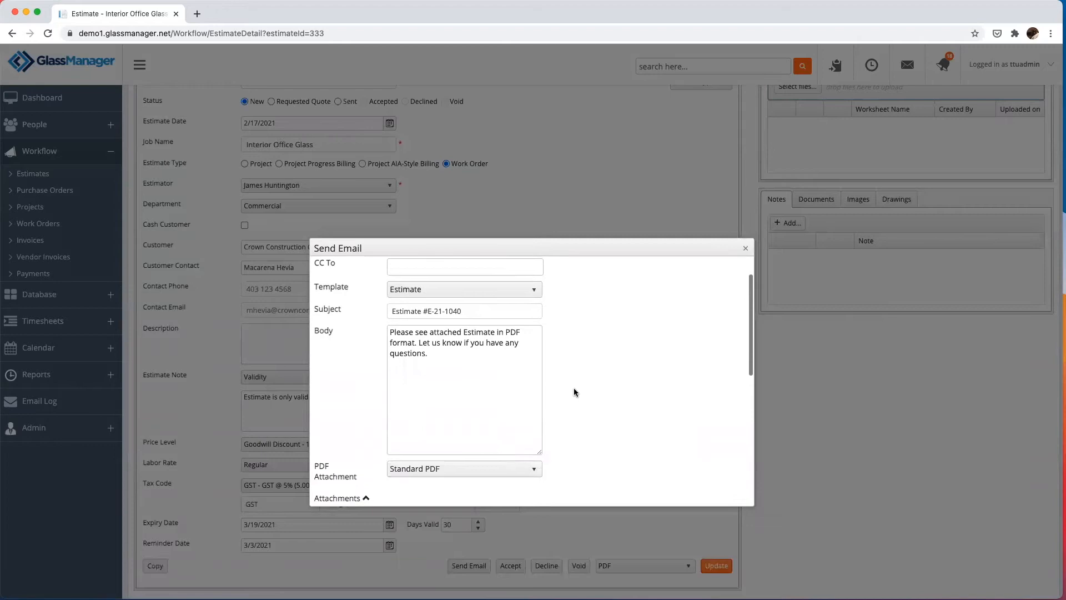
scroll(662, 419, "down", 10)
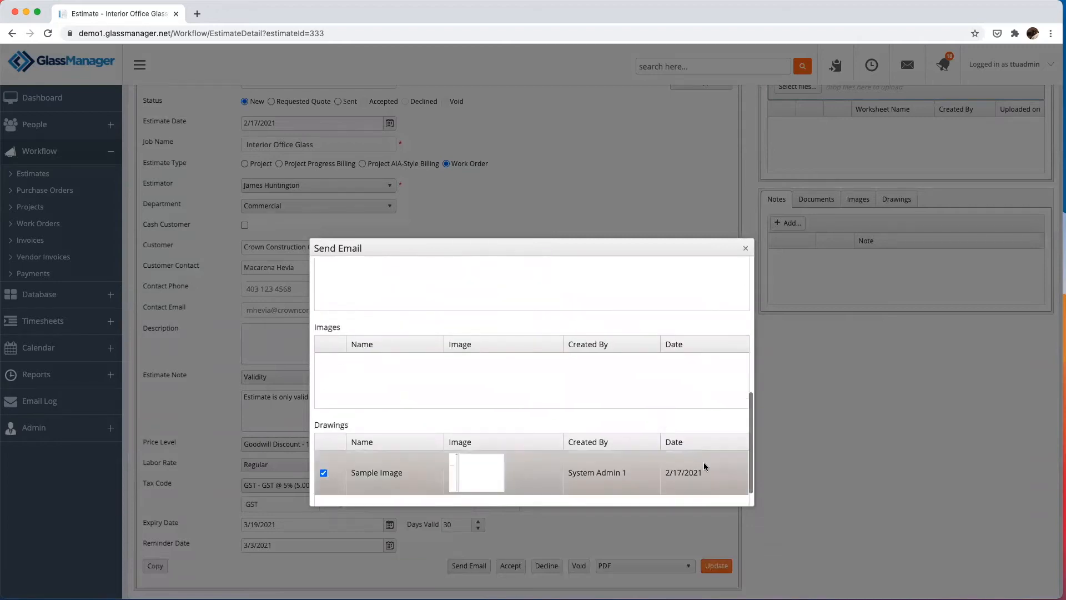
scroll(703, 476, "down", 1)
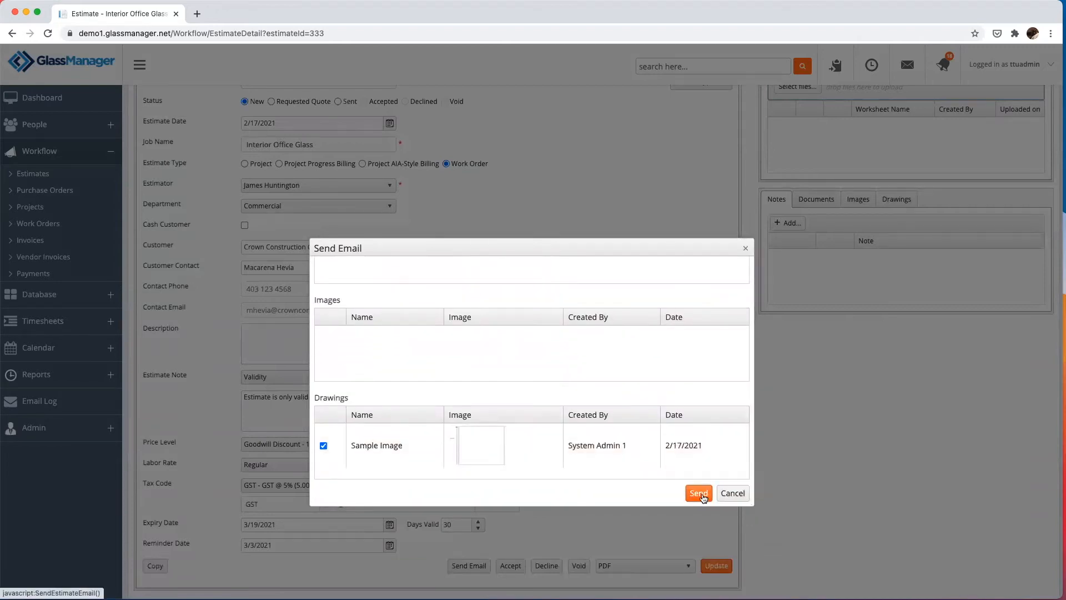
left_click(699, 493)
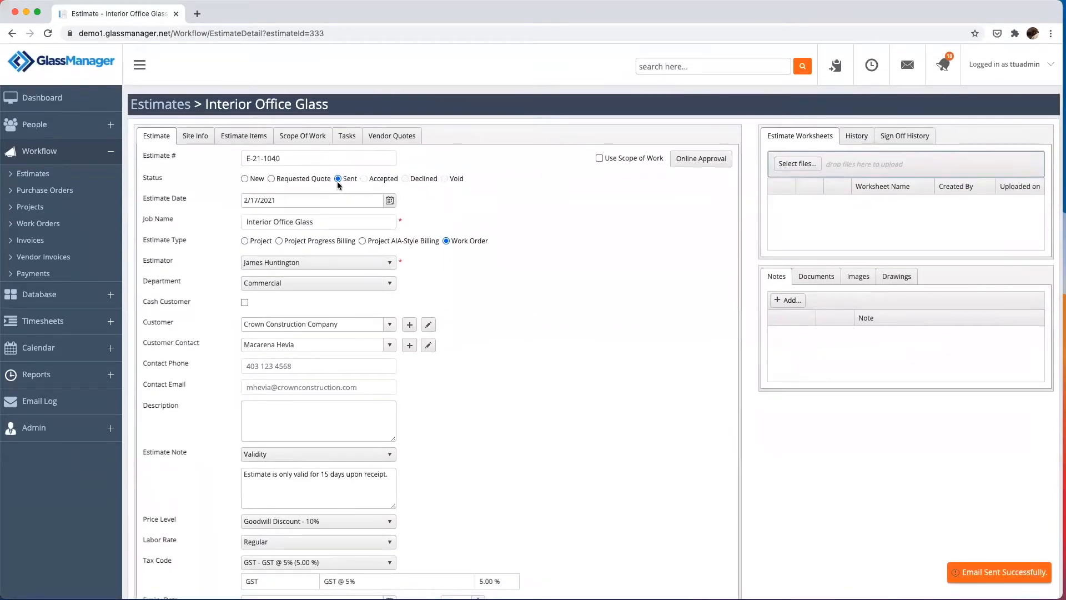
Step: Start approving the estimate on its online approval page, accepting the terms and entering the approver's name
left_click(702, 162)
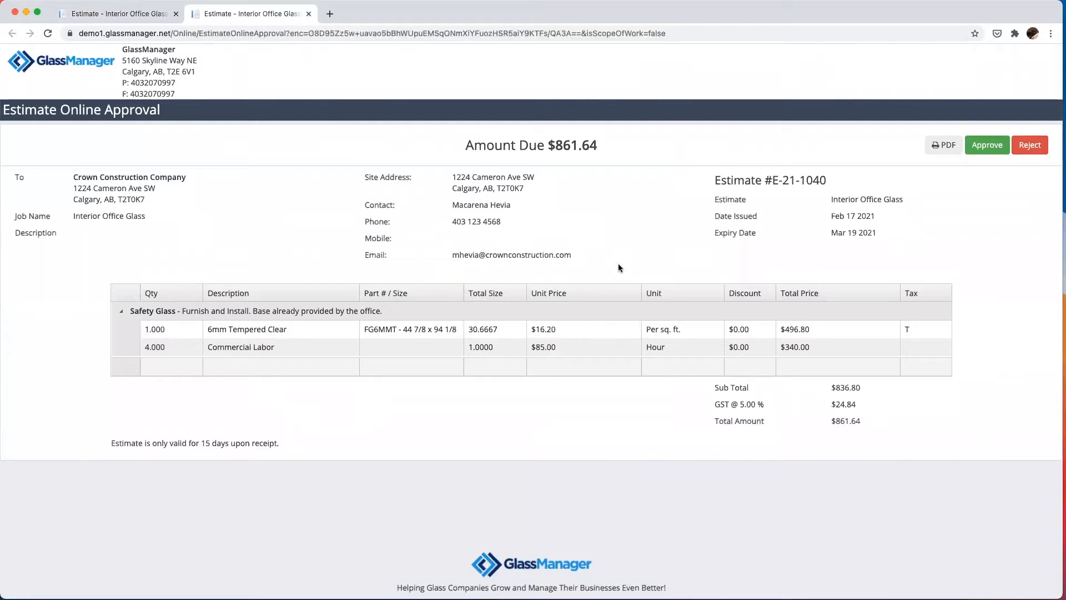
left_click(990, 143)
left_click(451, 197)
left_click(512, 264)
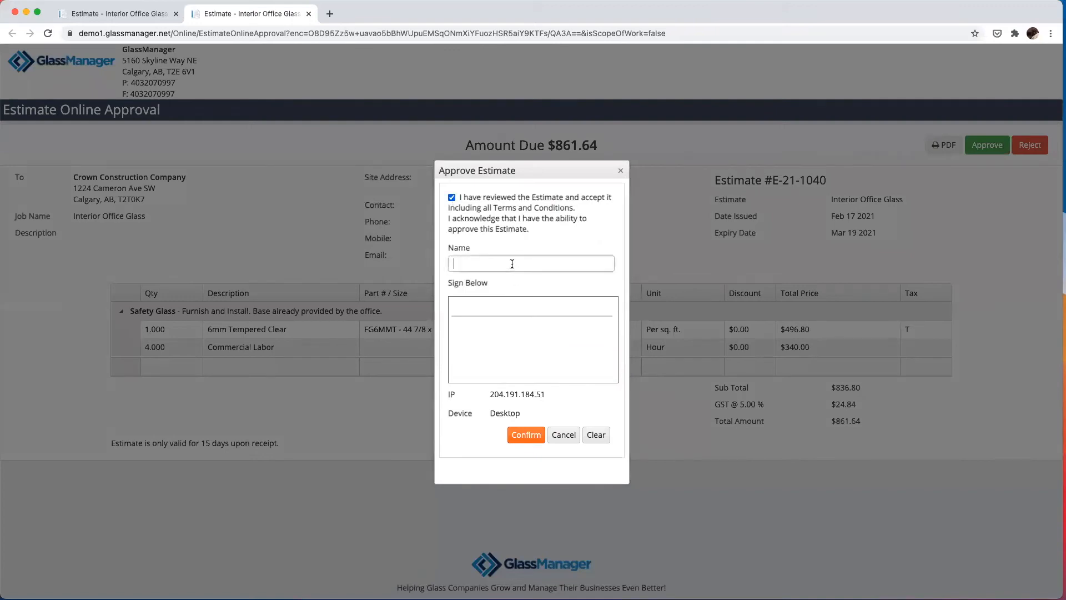
type("Marcela")
Step: Sign the estimate approval by hand, confirm it and close the online approval page
mouse_move(477, 353)
left_mouse_down()
mouse_move(491, 333)
mouse_move(502, 364)
left_mouse_up()
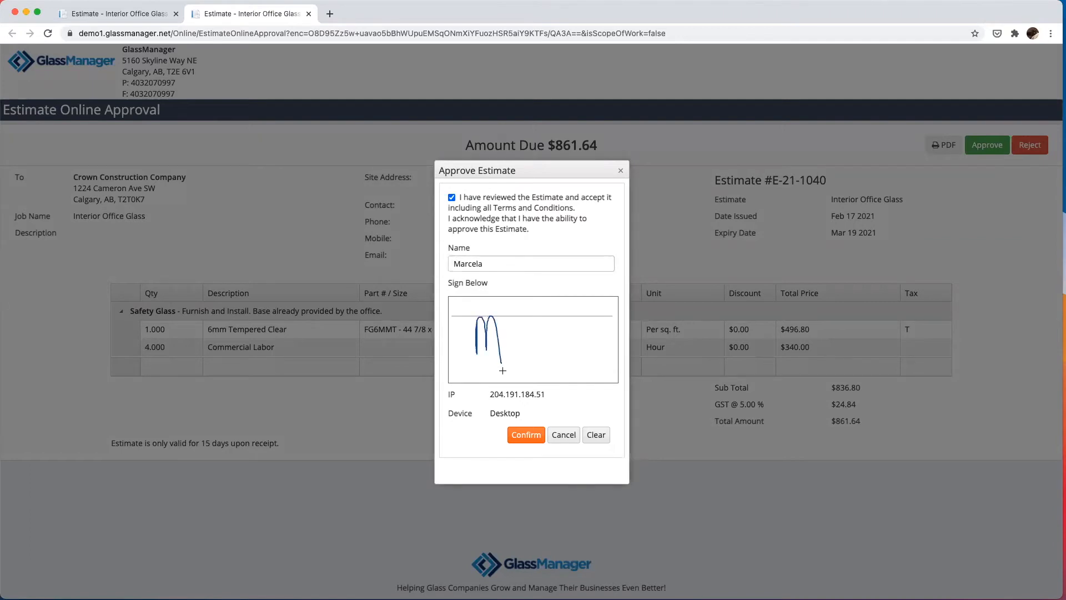
left_click(522, 434)
left_click(627, 99)
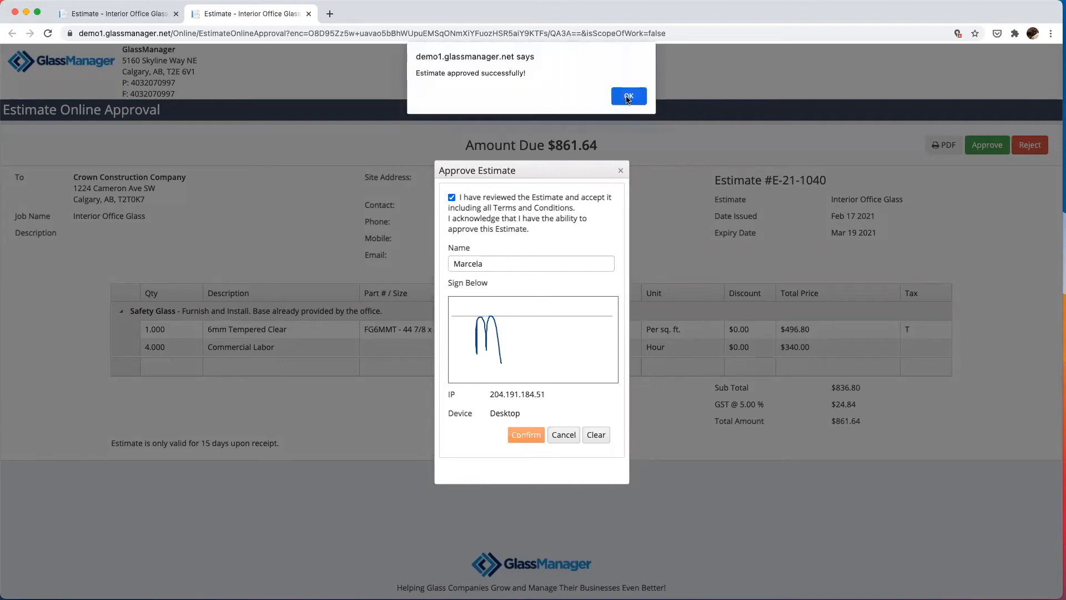
left_click(629, 97)
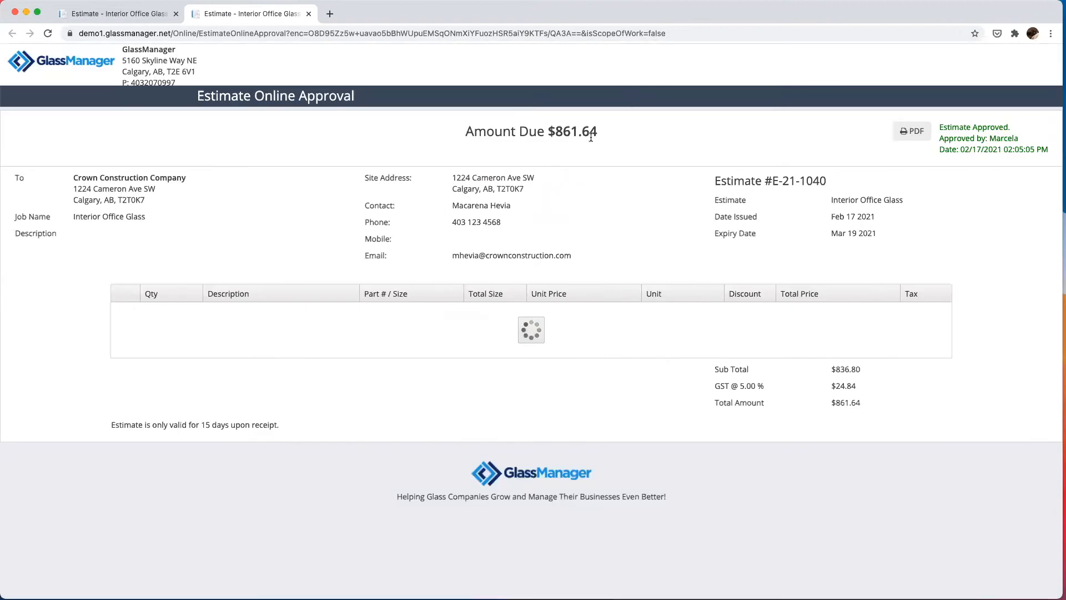
left_click(309, 14)
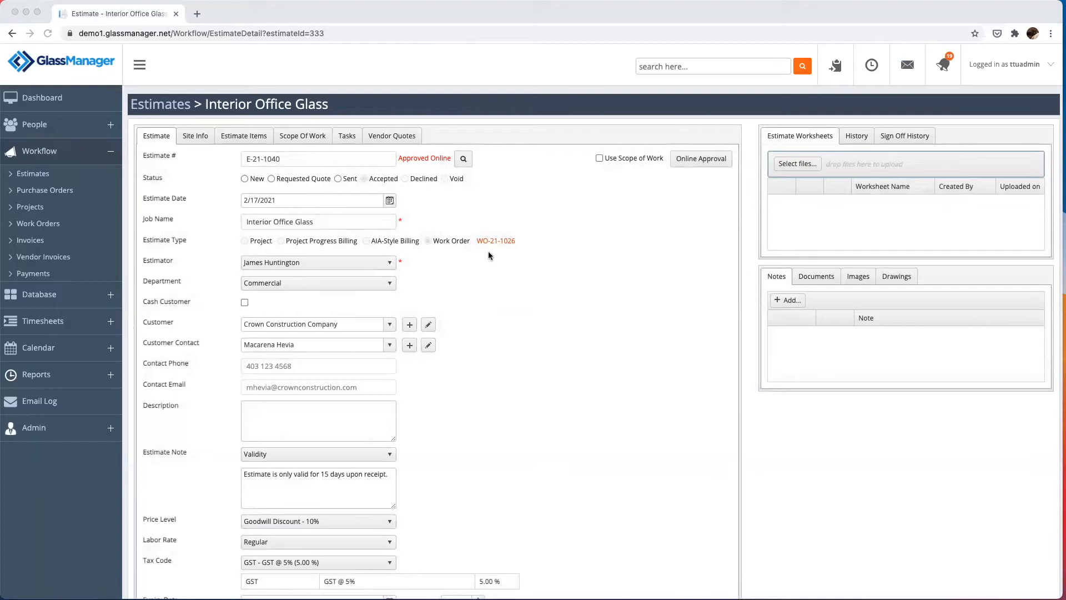
Step: Open the work order linked to the Interior Office Glass estimate and review its general details and site info
left_click(509, 242)
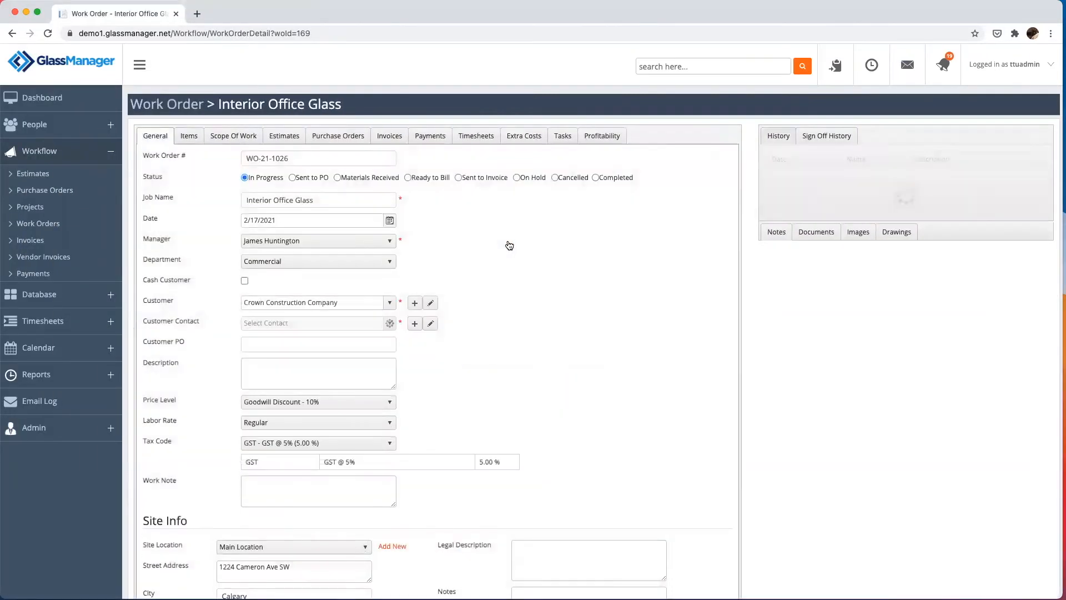
scroll(594, 285, "down", 1)
scroll(595, 285, "down", 5)
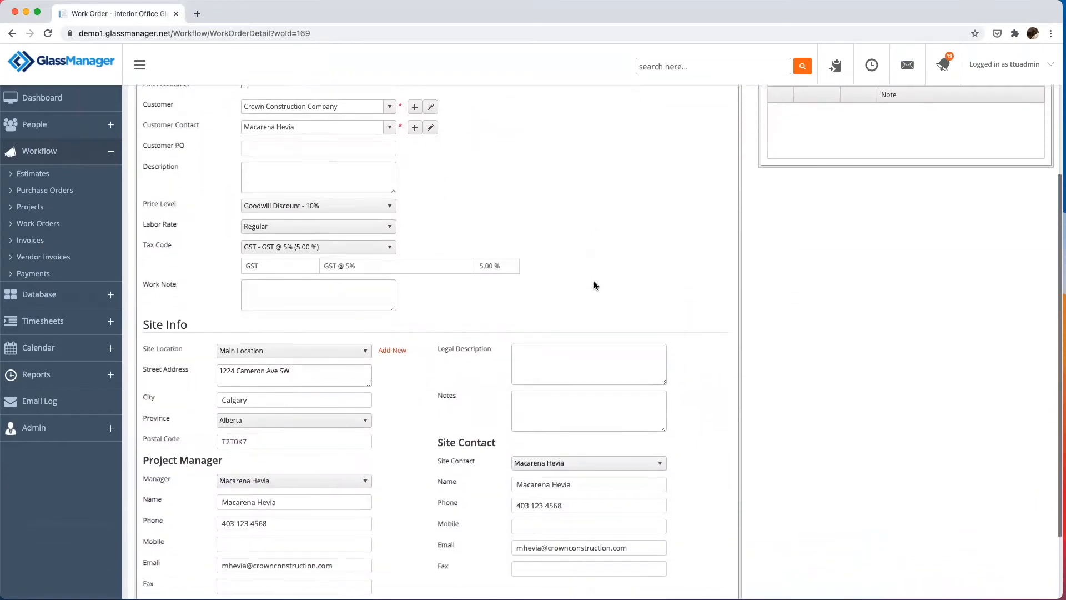
scroll(595, 282, "up", 5)
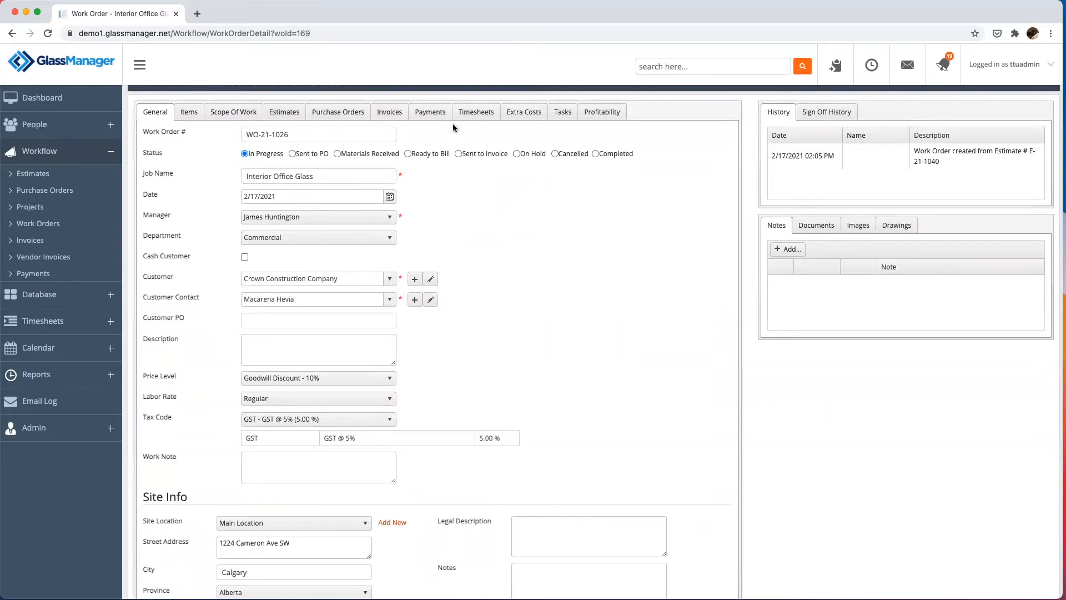
Step: Review the work order's items, linked estimates and payments
left_click(188, 112)
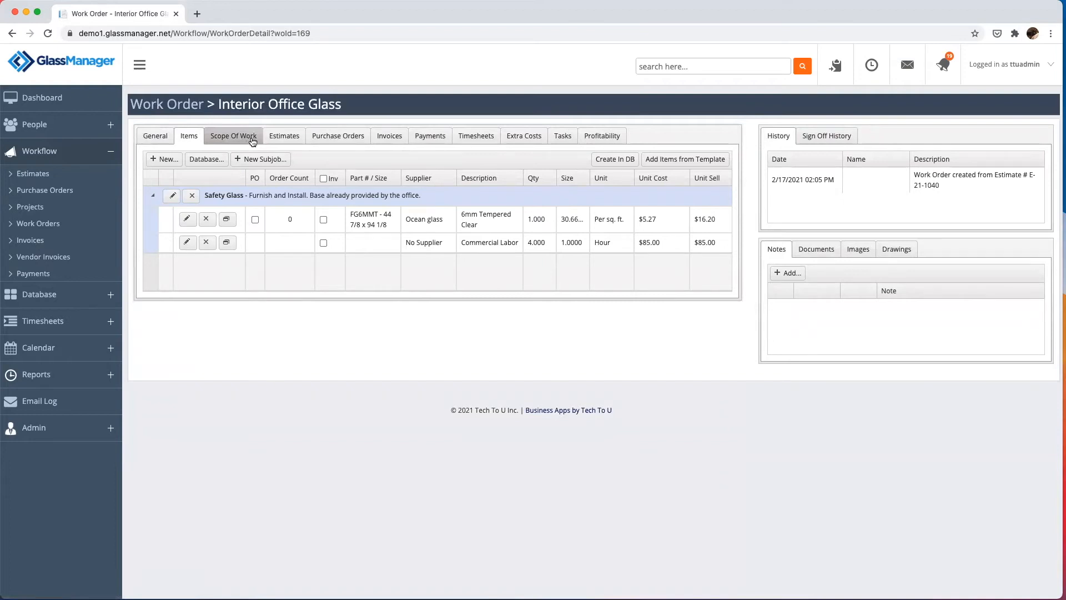
left_click(282, 143)
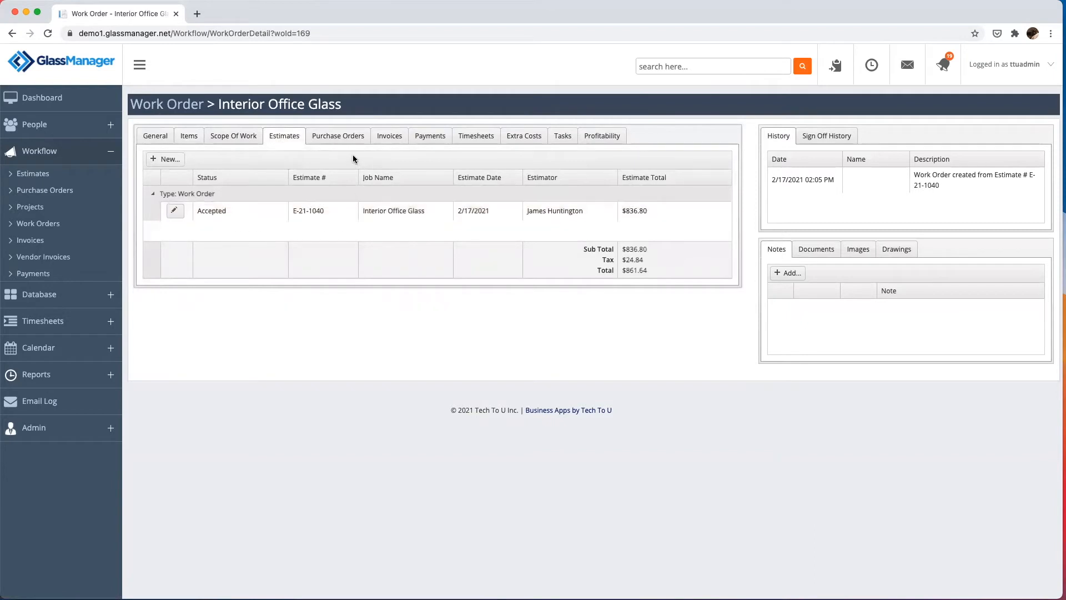
left_click(442, 137)
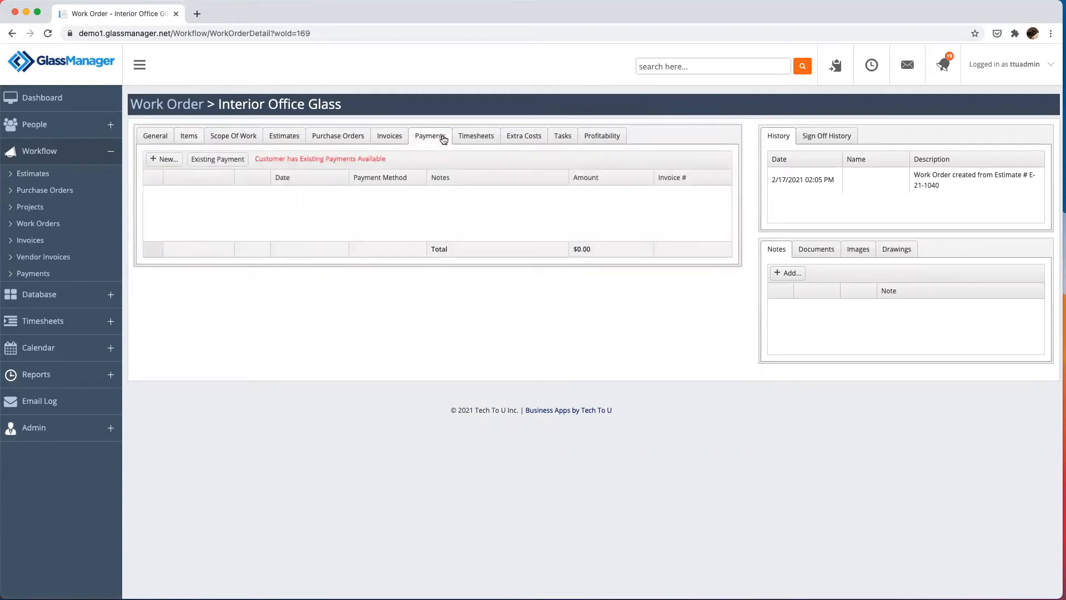
Step: Record a Cash payment of 500 on the work order with reference number 001 and the note "Deposit"
left_click(164, 162)
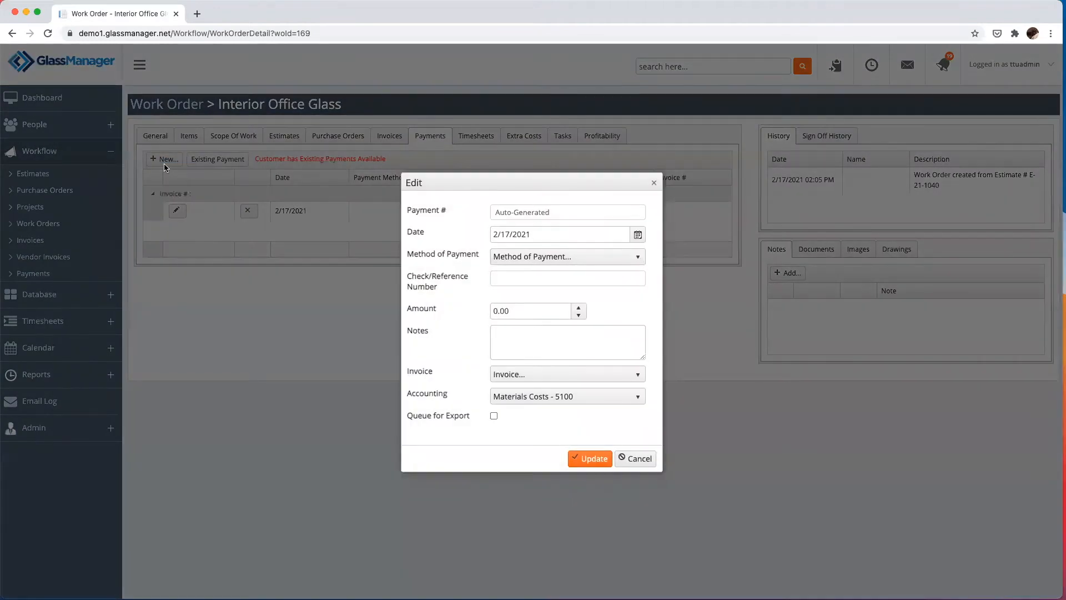
left_click(511, 257)
left_click(519, 284)
left_click(517, 277)
type("001")
left_click(523, 314)
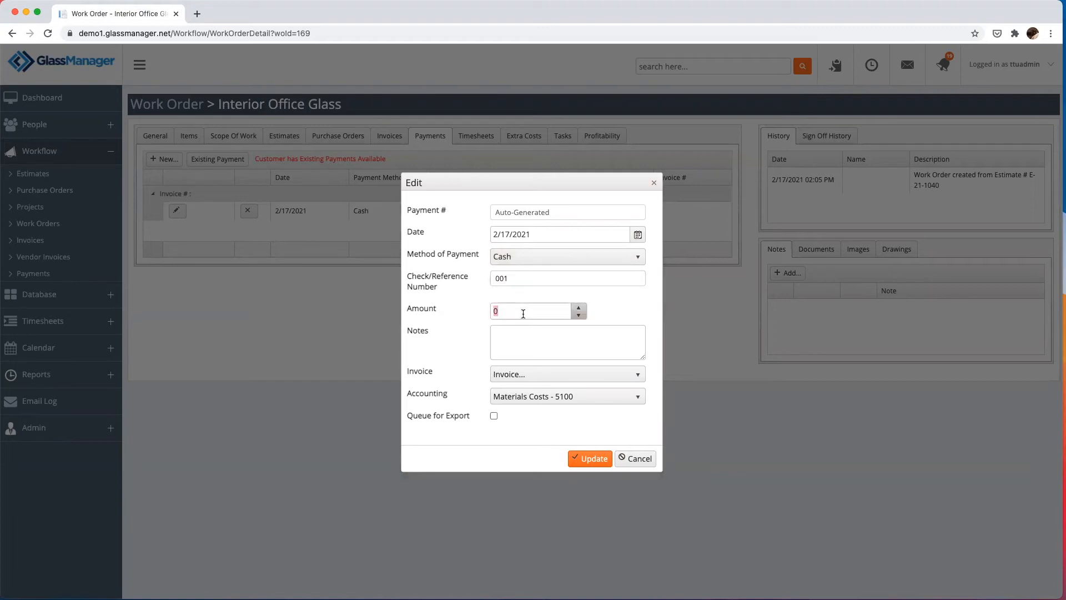
type("500")
left_click(533, 346)
type("Deposit")
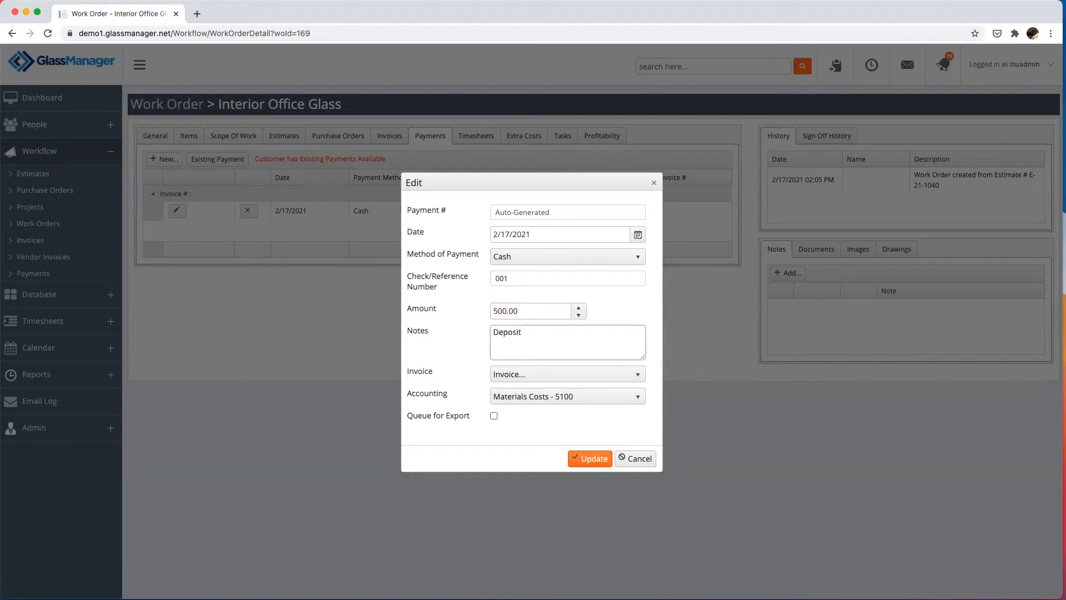
left_click(588, 459)
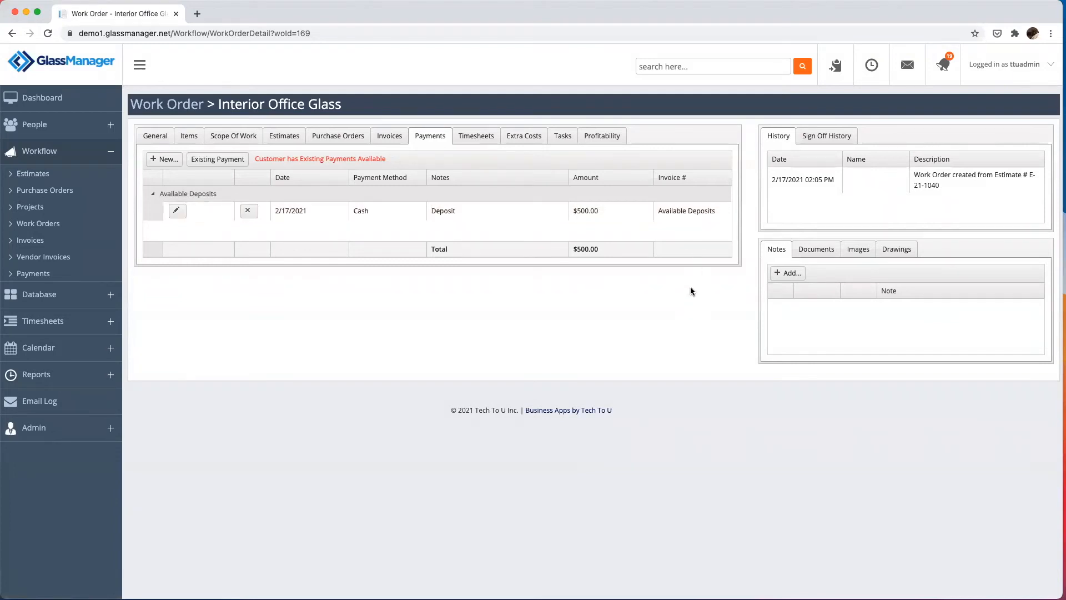
Step: Create a new supplier purchase order from the work order's 6mm Tempered Clear item and check its PO number
left_click(332, 138)
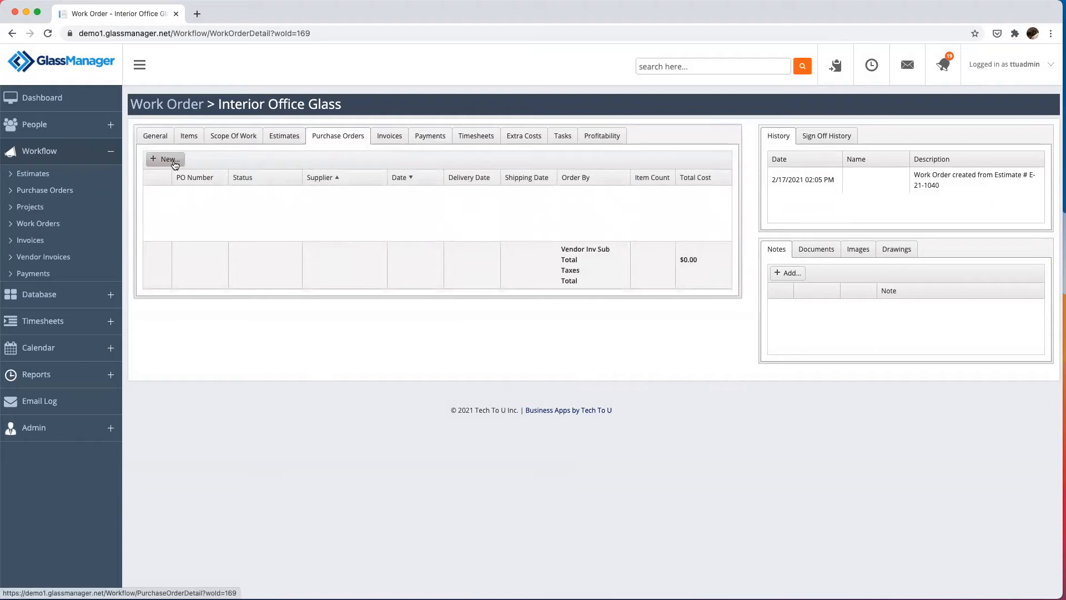
left_click(191, 138)
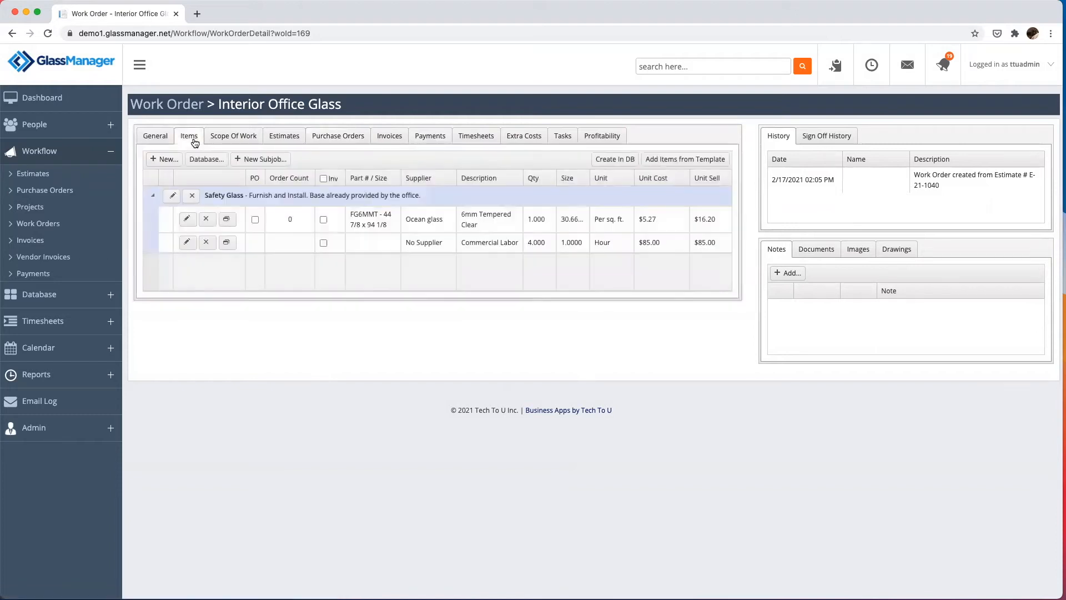
left_click(256, 220)
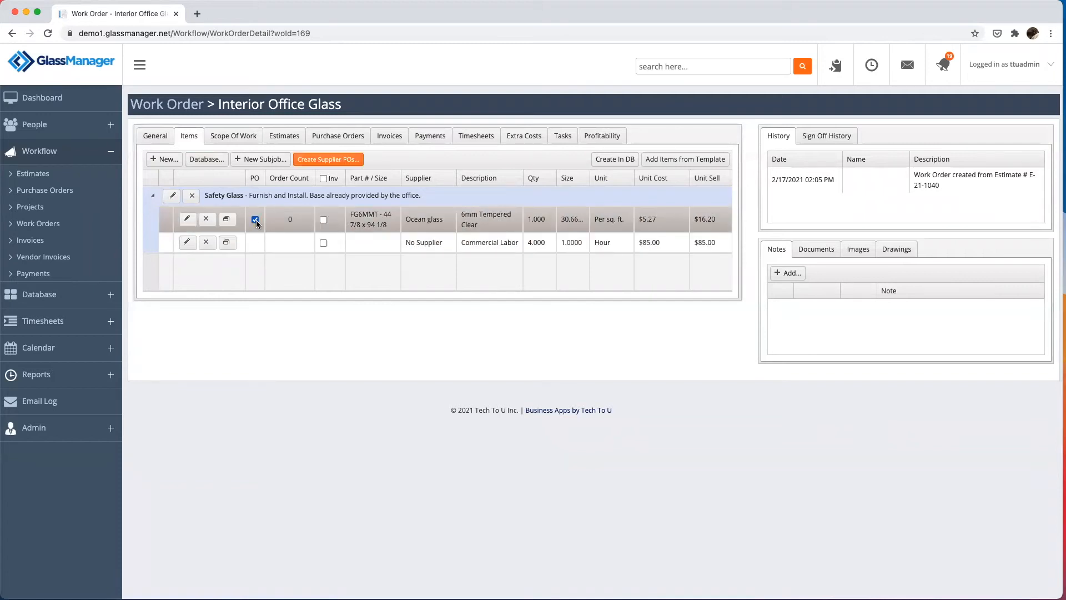
left_click(359, 165)
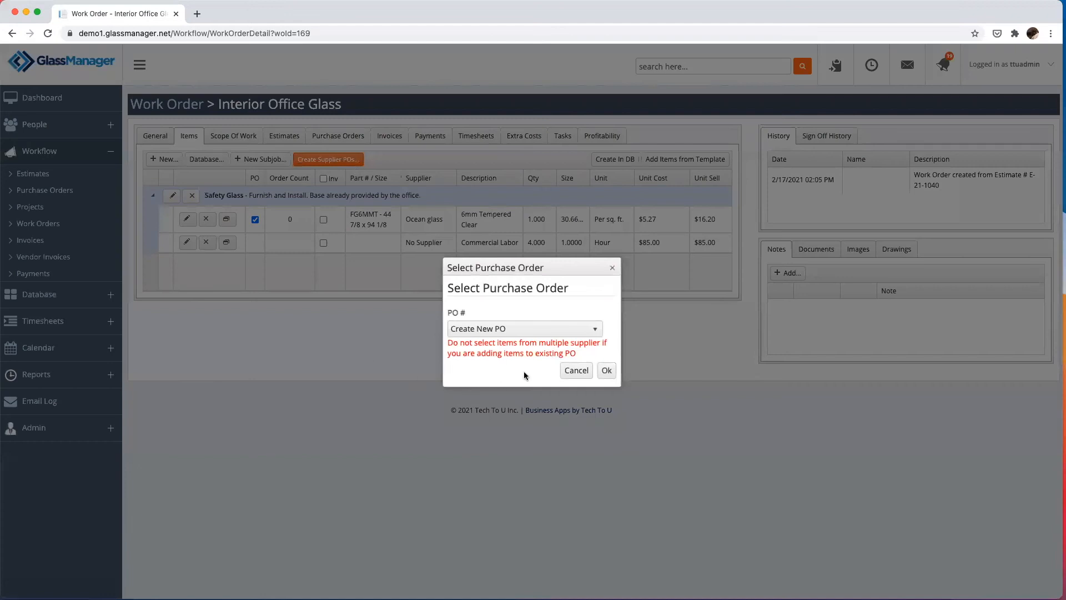
left_click(607, 371)
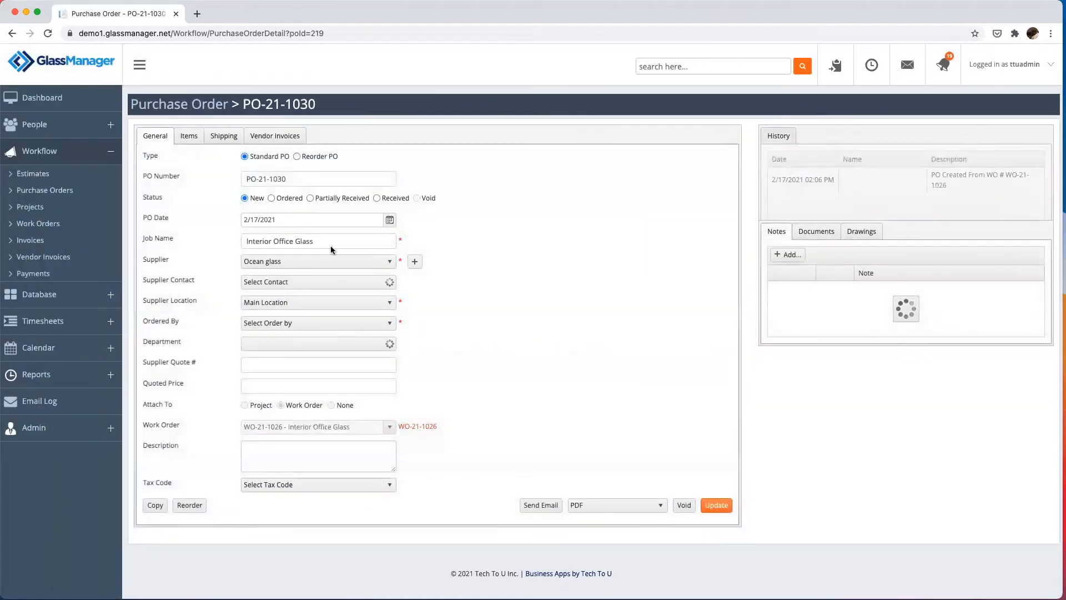
left_click_drag(297, 179, 224, 178)
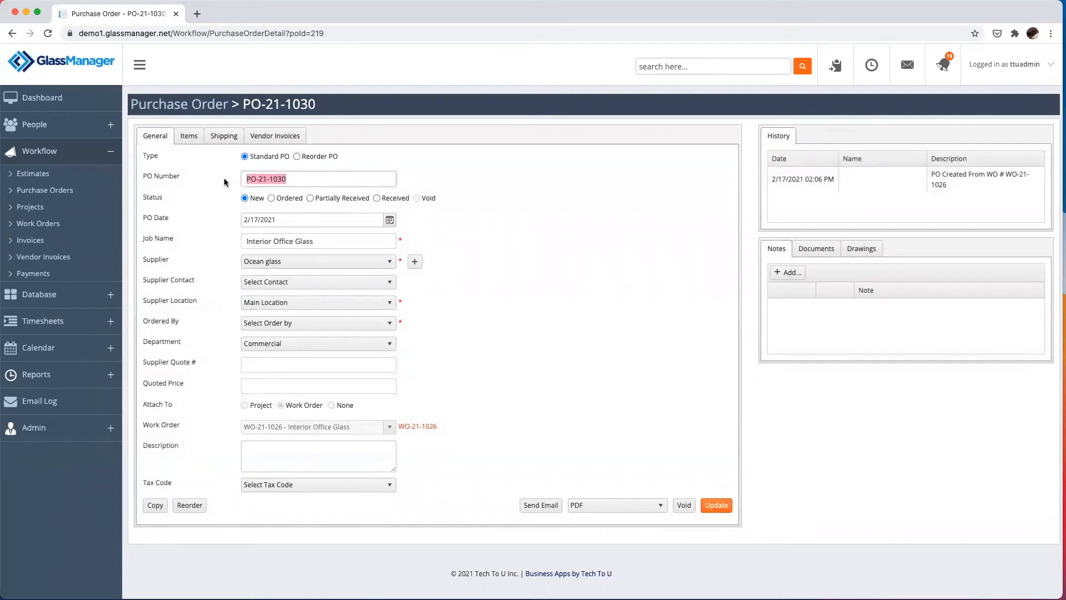
left_click(468, 198)
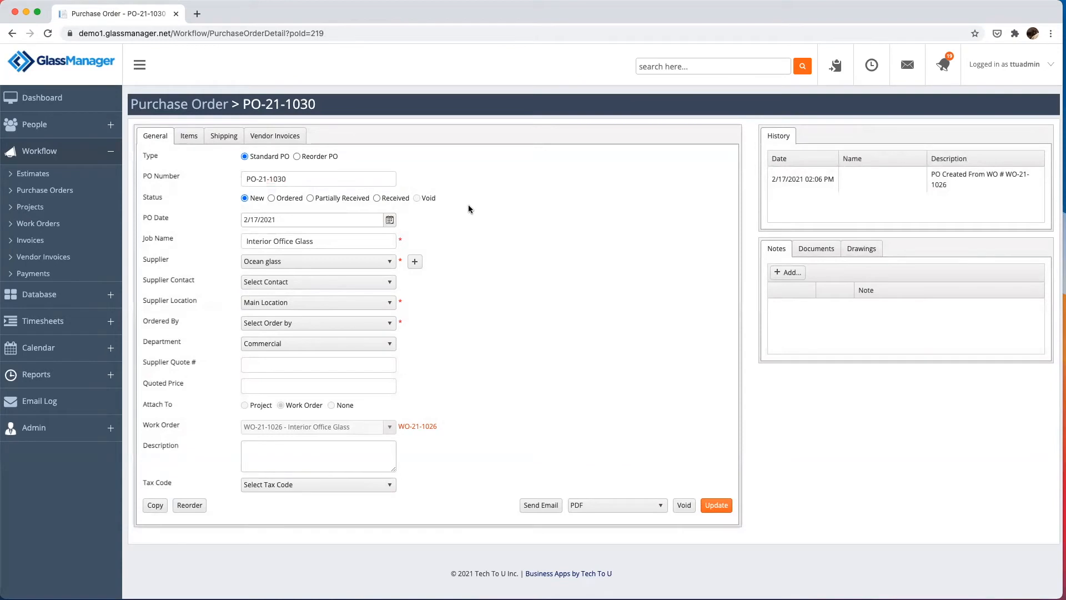
Step: Select Main Location as the supplier location and choose an employee as the person ordering
left_click(378, 304)
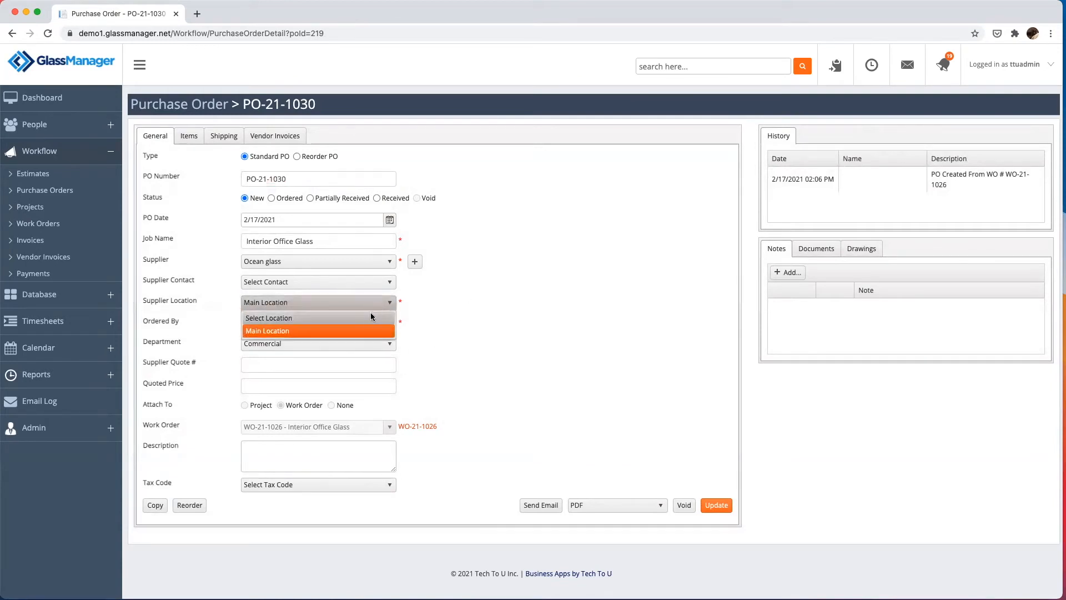
left_click(365, 329)
left_click(376, 328)
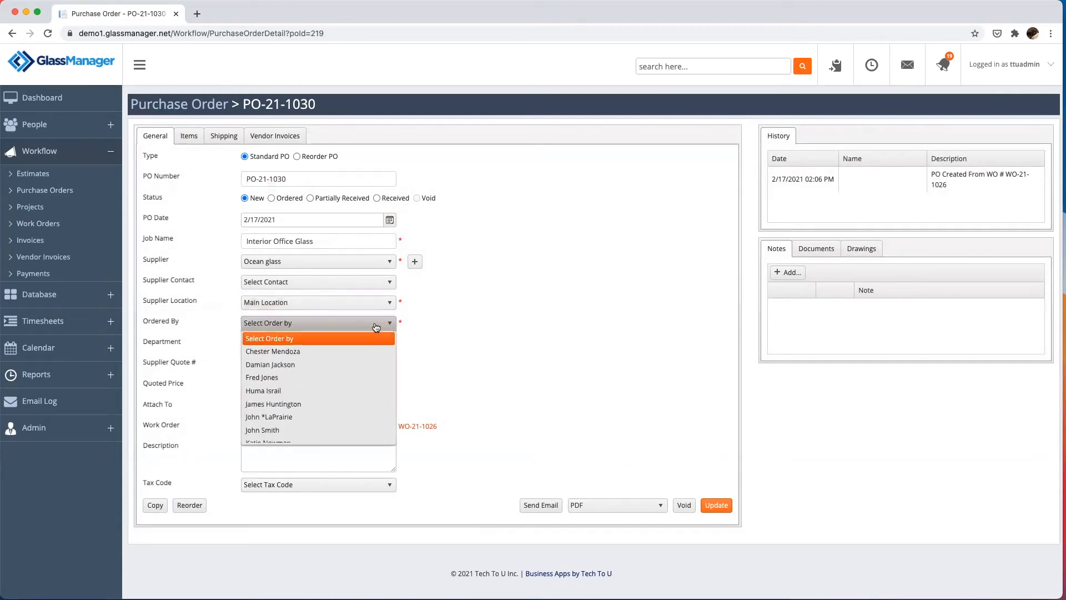
left_click(356, 377)
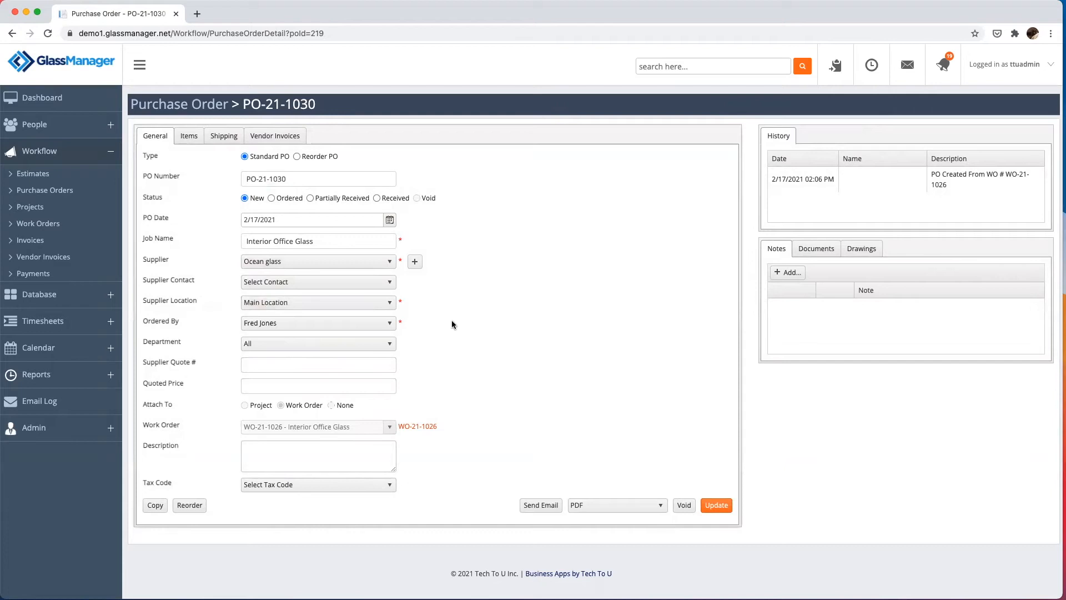
Step: Preview one copy of the purchase order as a Standard PDF, close it and check the attached drawings and documents
left_click(588, 507)
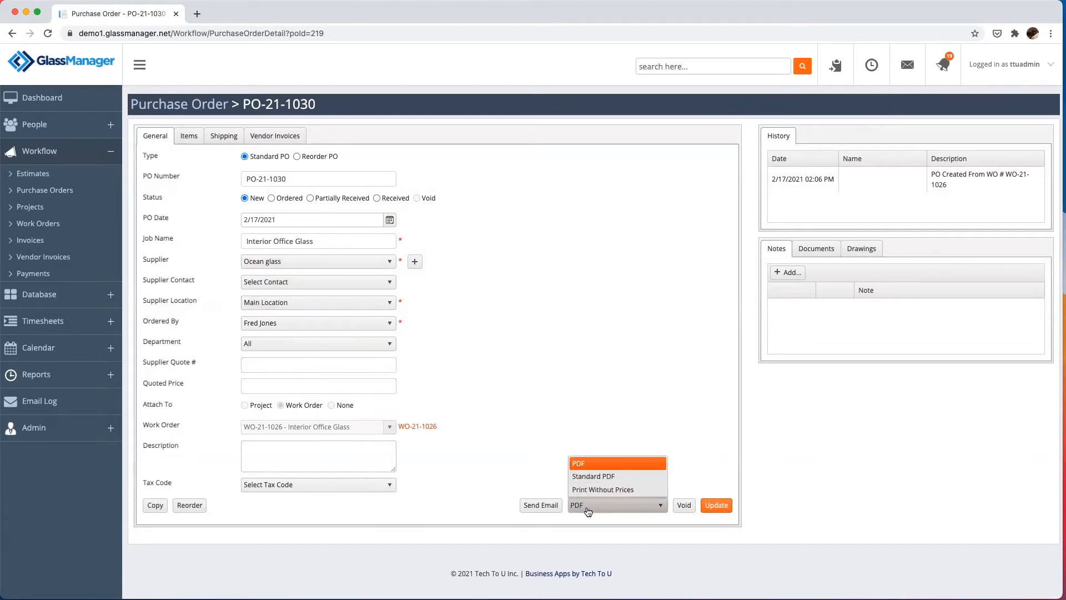
left_click(622, 477)
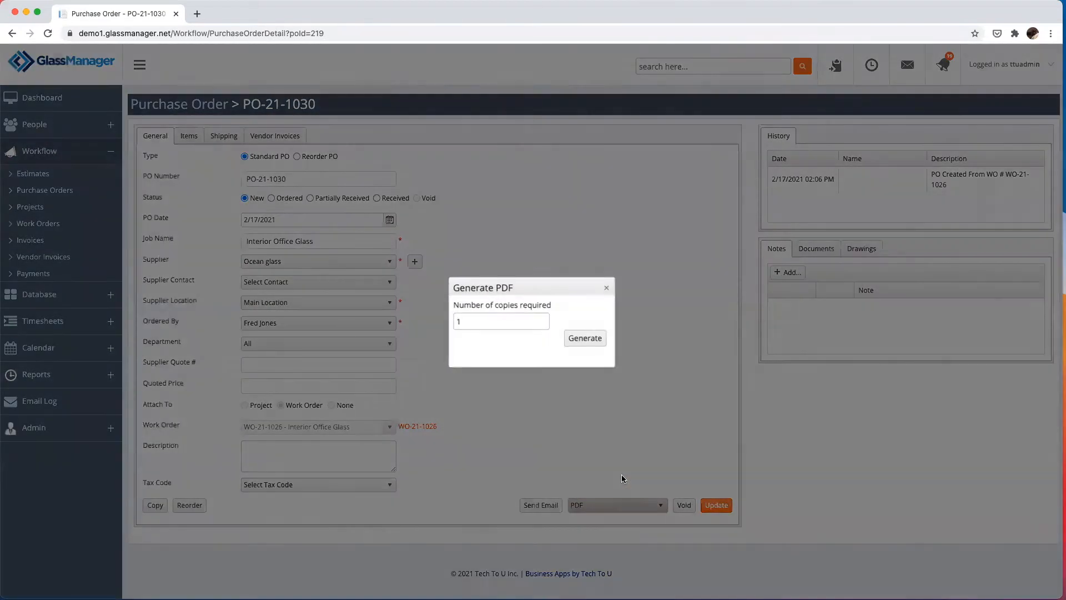
left_click(580, 339)
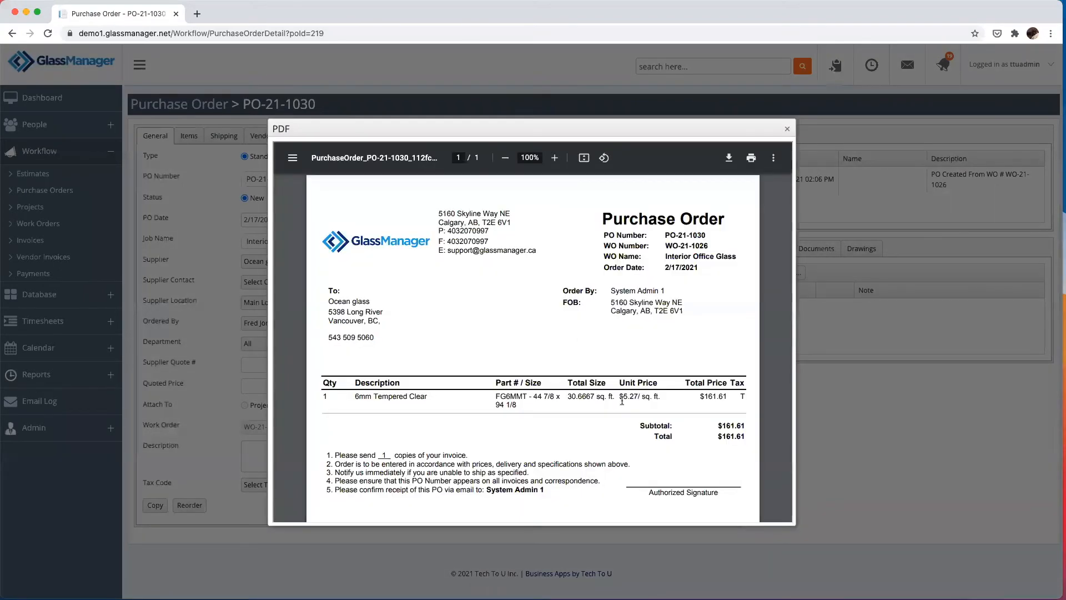
scroll(622, 400, "down", 5)
scroll(622, 400, "up", 5)
left_click(787, 130)
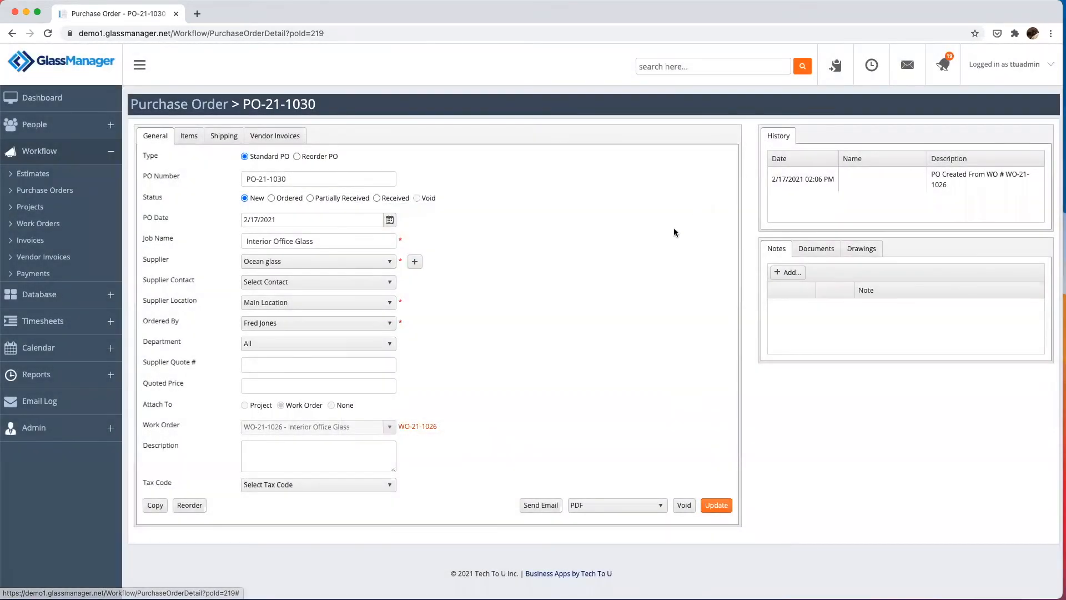
left_click(850, 248)
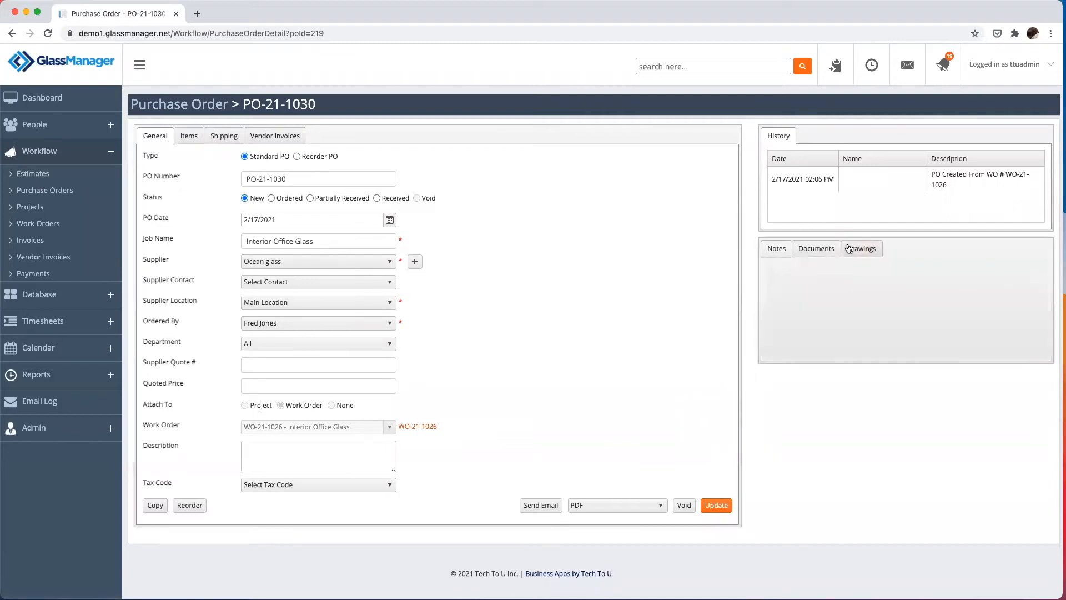
left_click(777, 248)
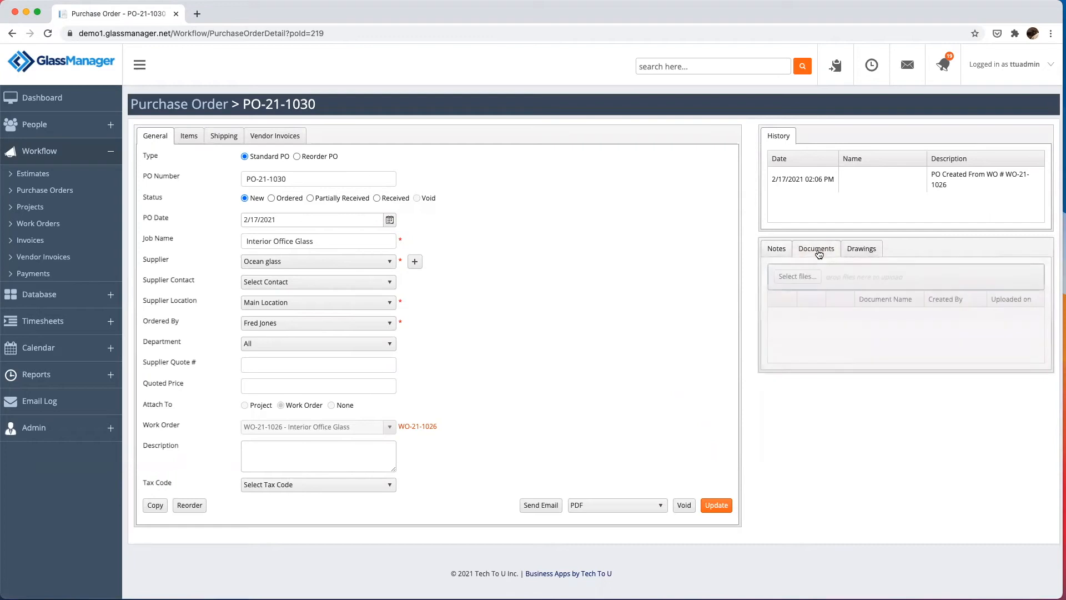
Step: Email the purchase order with its Standard PDF to Ocean glass's orders address, checking the additional attachments before sending
left_click(540, 508)
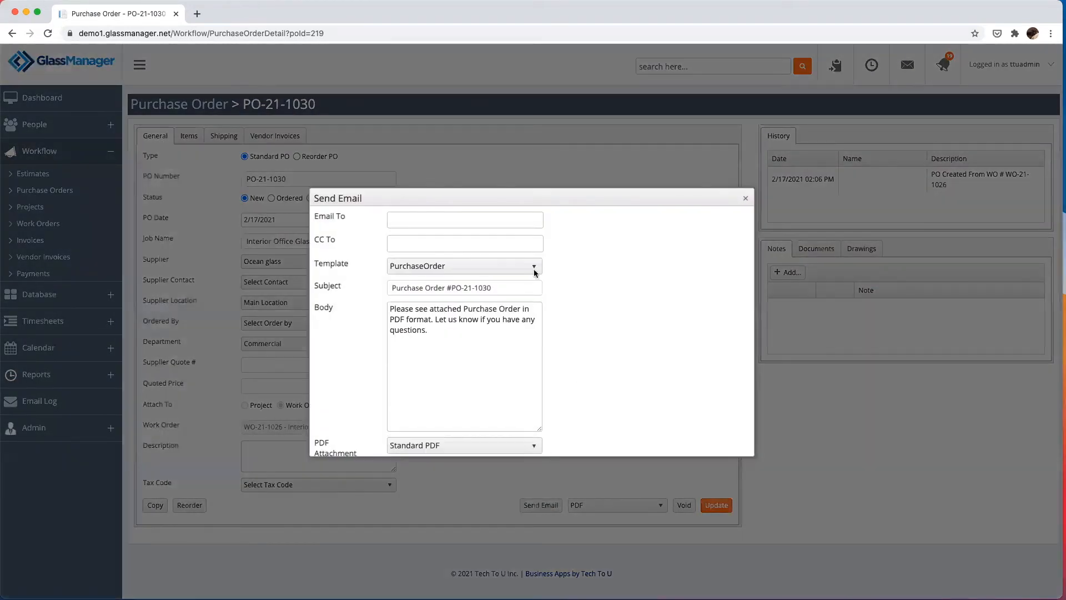
left_click(473, 219)
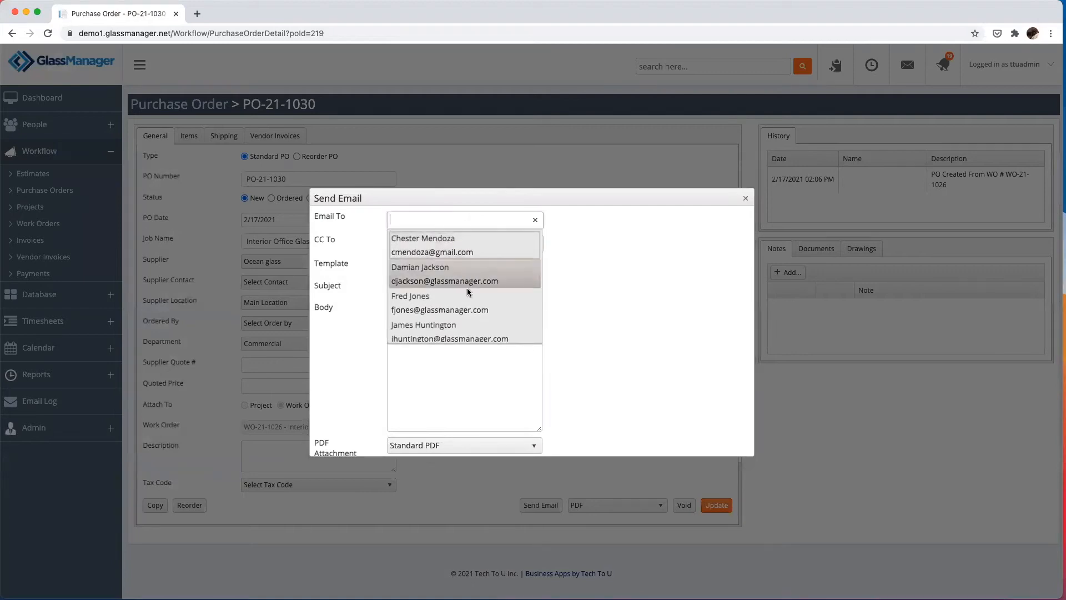
type("or")
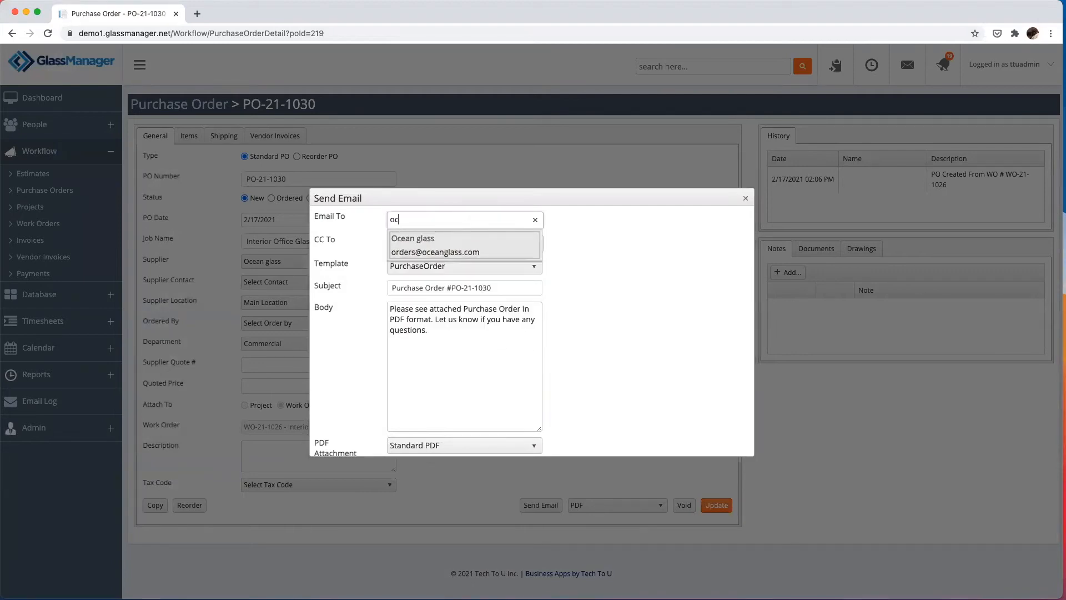
key("BackSpace")
key("Return")
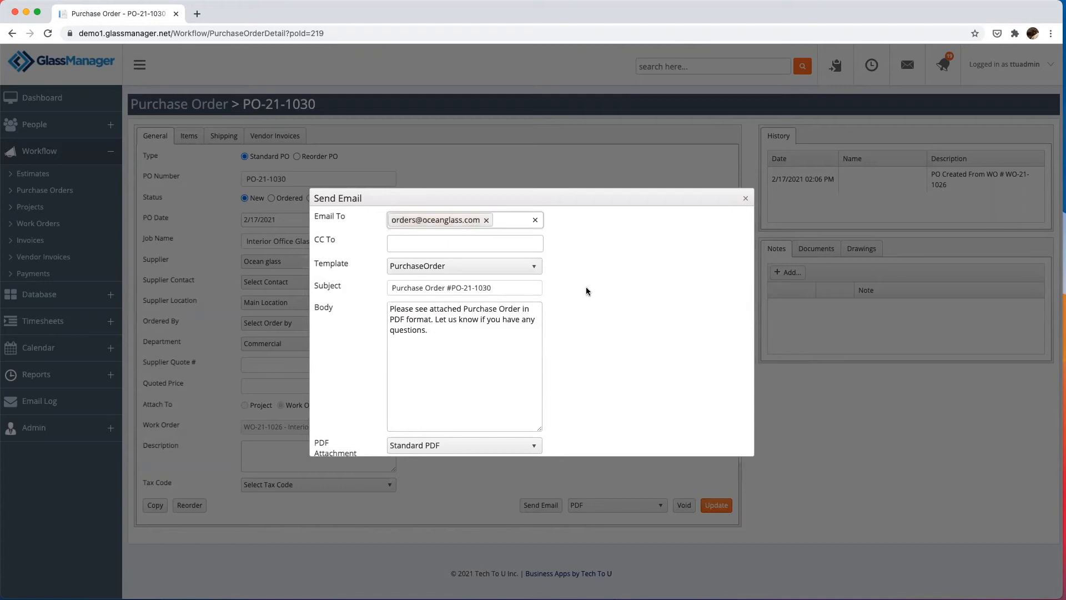
scroll(581, 385, "down", 2)
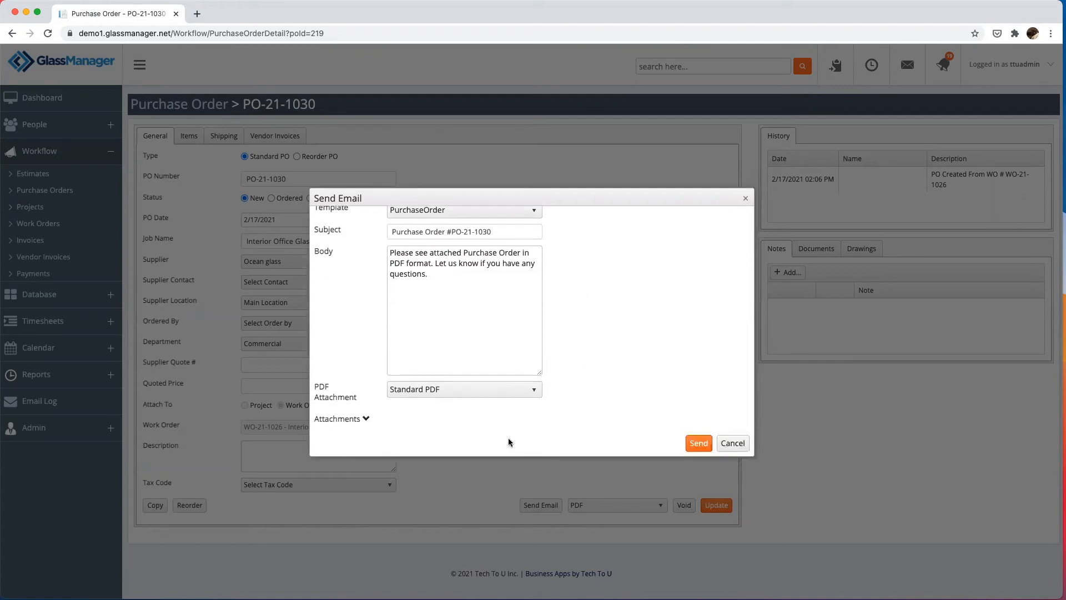
left_click(365, 420)
scroll(500, 433, "down", 5)
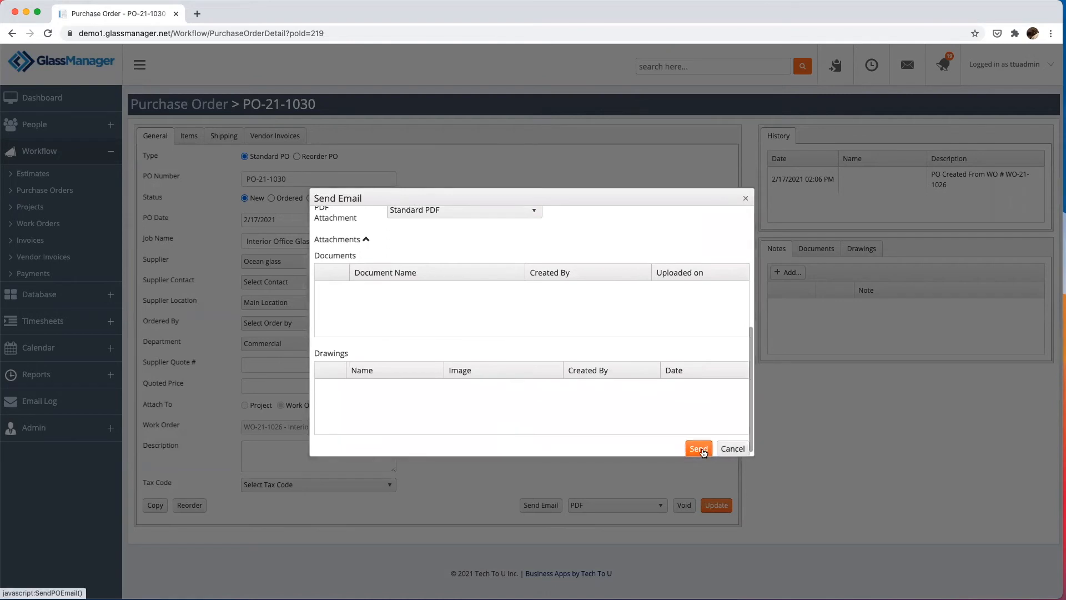
left_click(700, 450)
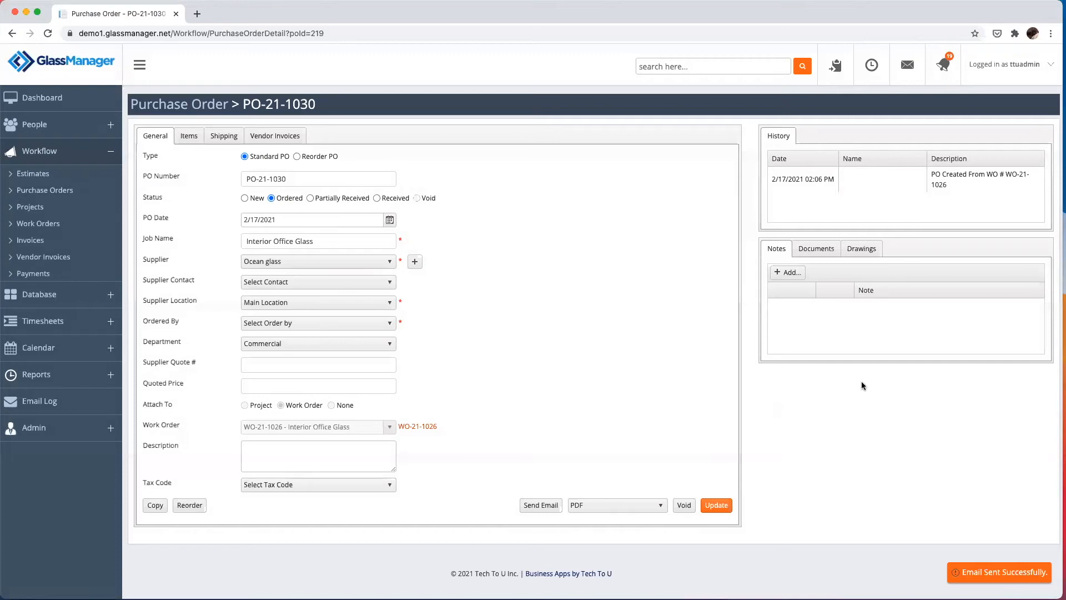
Step: Add a purchase order note reading "AR Received c/o" followed by the contact's first name, and check its info
left_click(790, 273)
left_click(568, 313)
type("AR Receive")
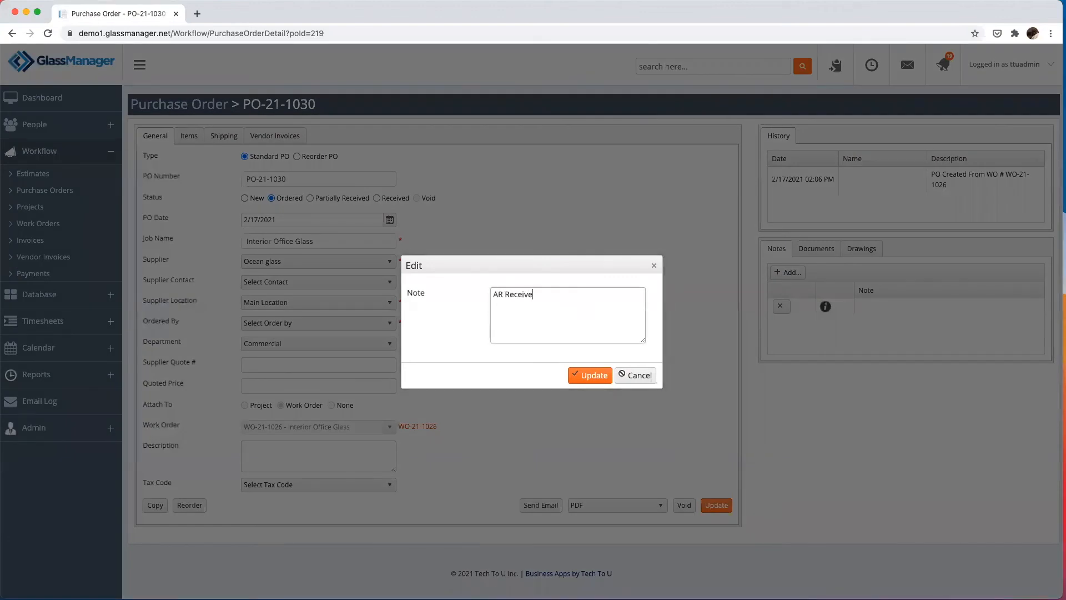
type("d c/o Matthew")
left_click(586, 375)
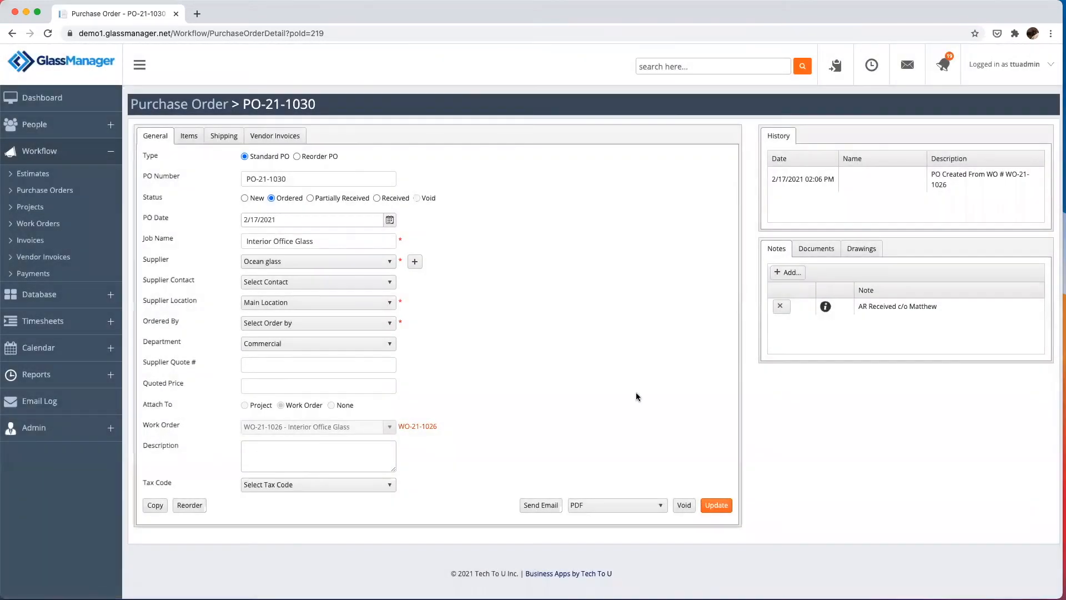
mouse_move(827, 310)
Step: Set the purchase order's delivery date to 2/22/2021, shipping date to 2/19/2021 and FOB to Shop, and save the shipping info
left_click(225, 136)
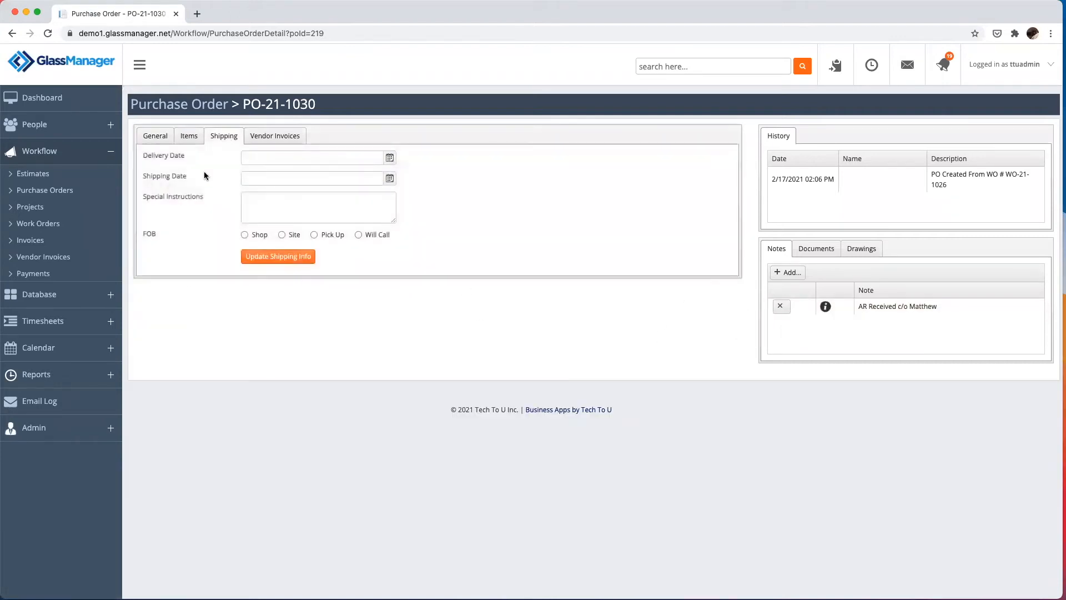
left_click(390, 158)
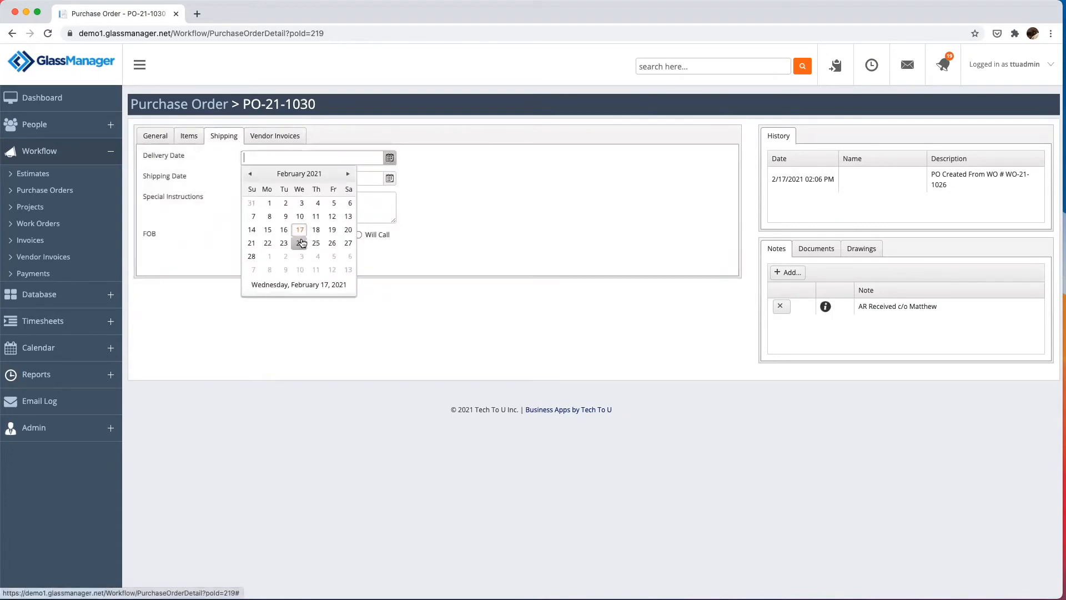
left_click(268, 244)
left_click(390, 179)
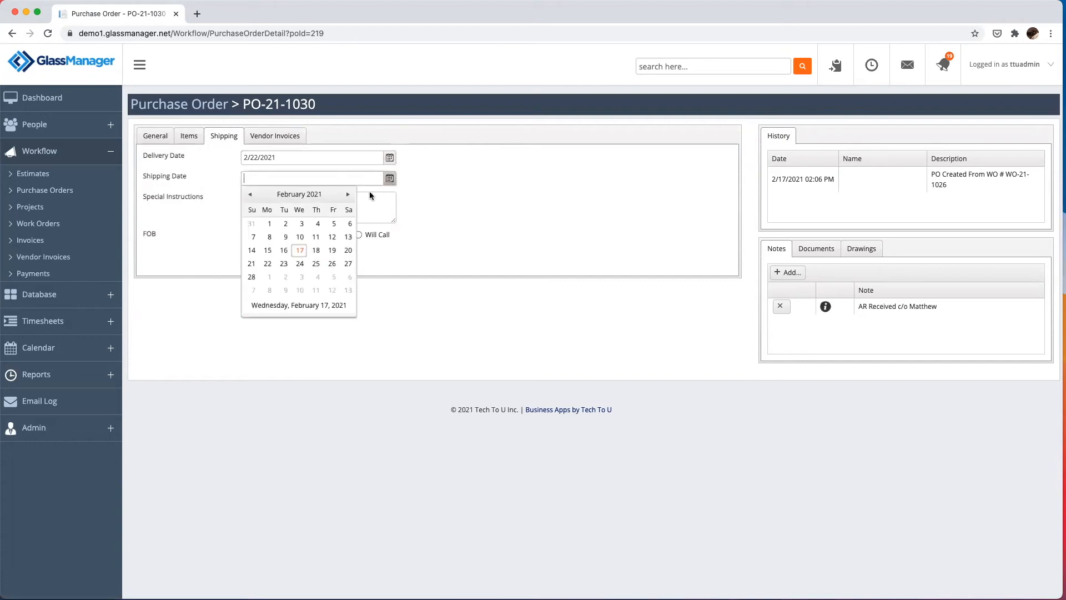
left_click(332, 252)
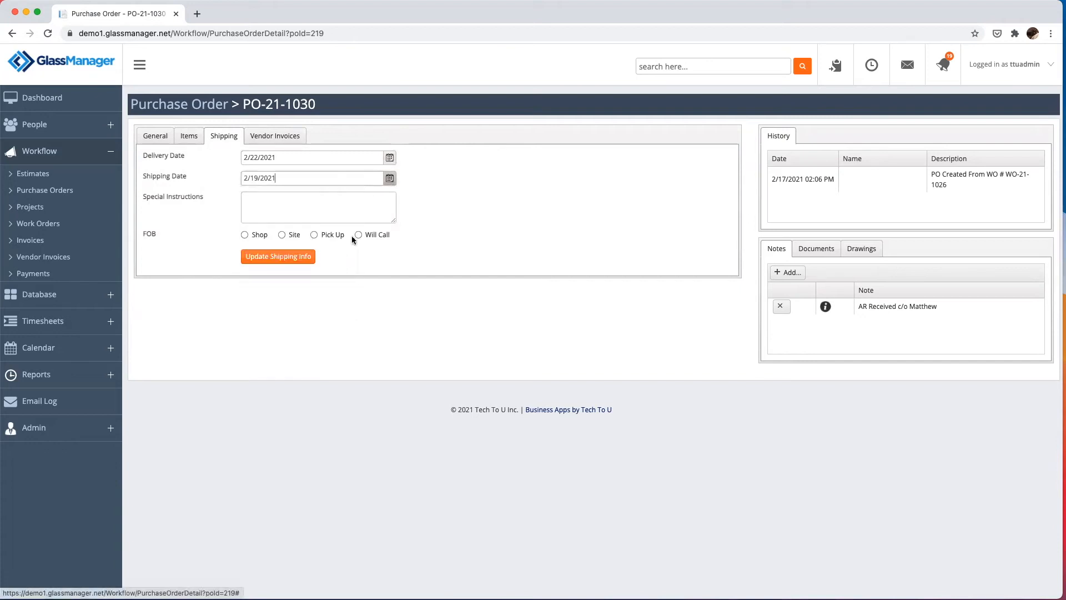
left_click(245, 234)
left_click(267, 257)
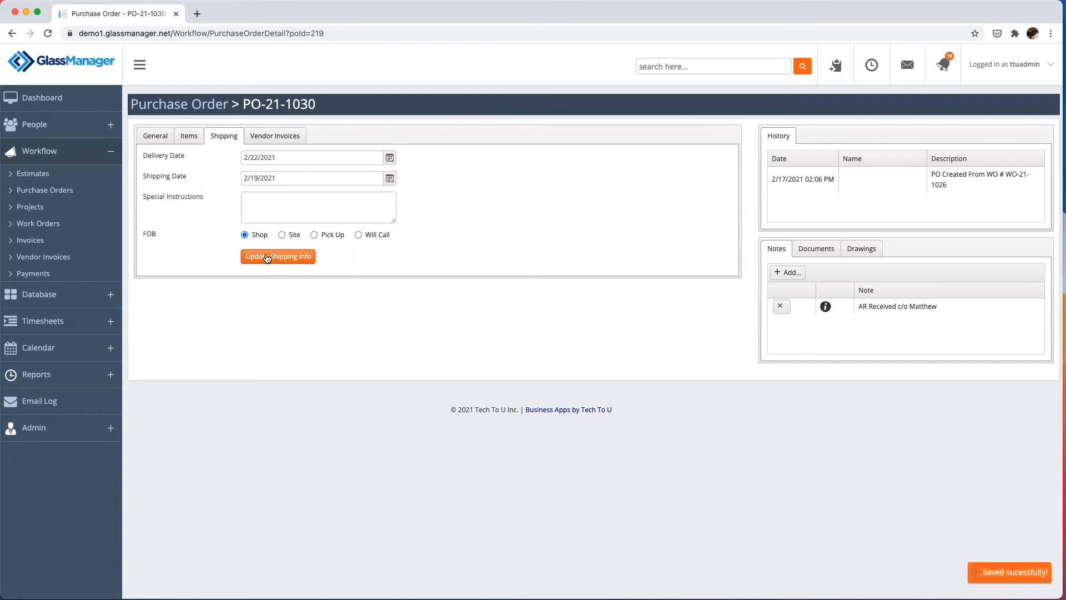
Step: Mark all purchase order items for invoicing and send them to a new vendor invoice
left_click(190, 137)
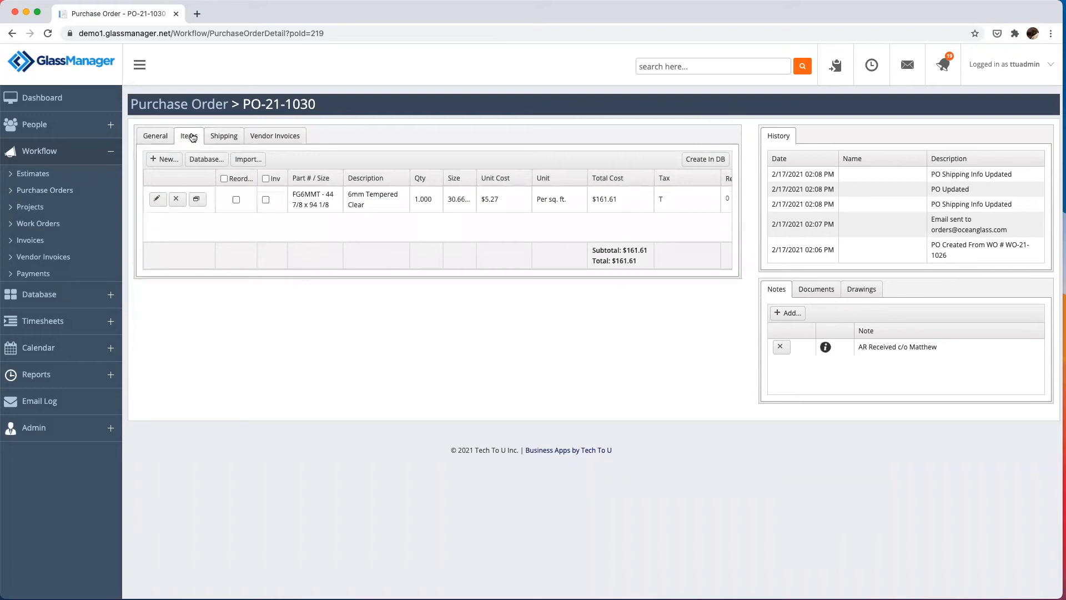
scroll(555, 220, "right", 1)
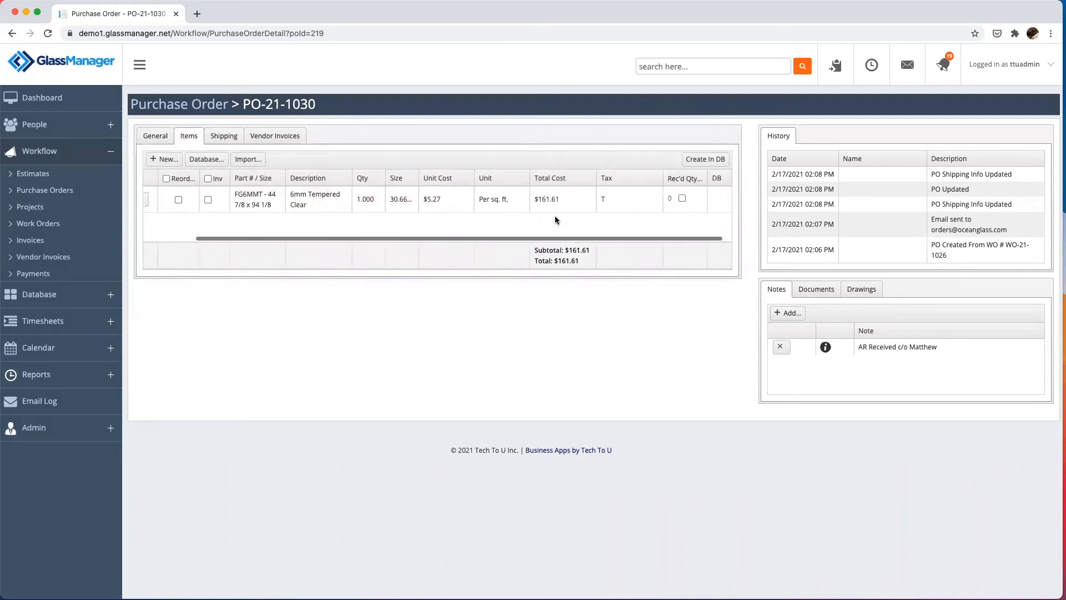
scroll(555, 220, "left", 1)
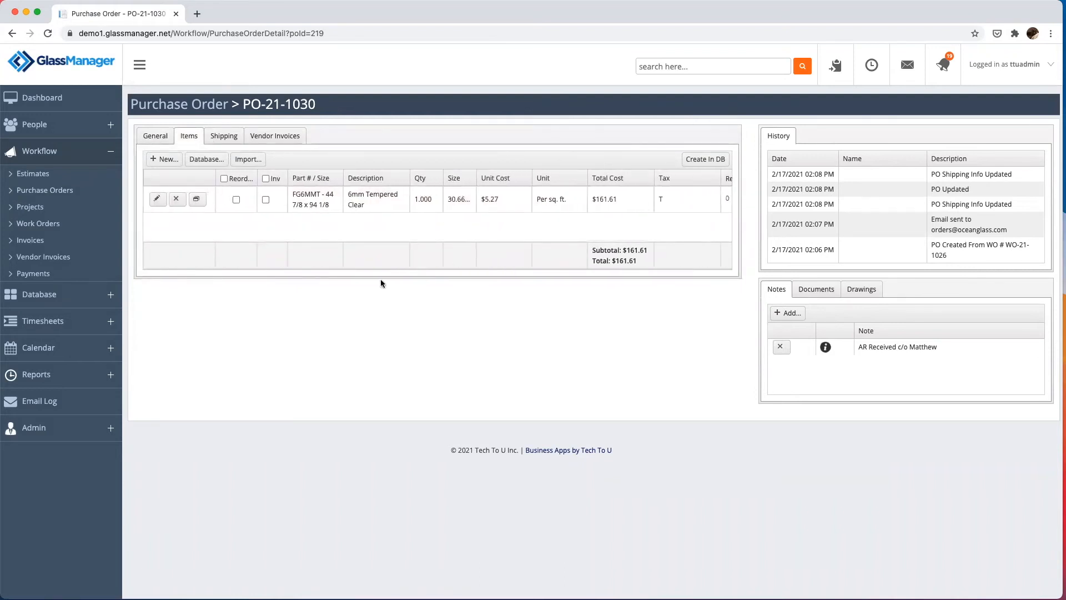
left_click(265, 179)
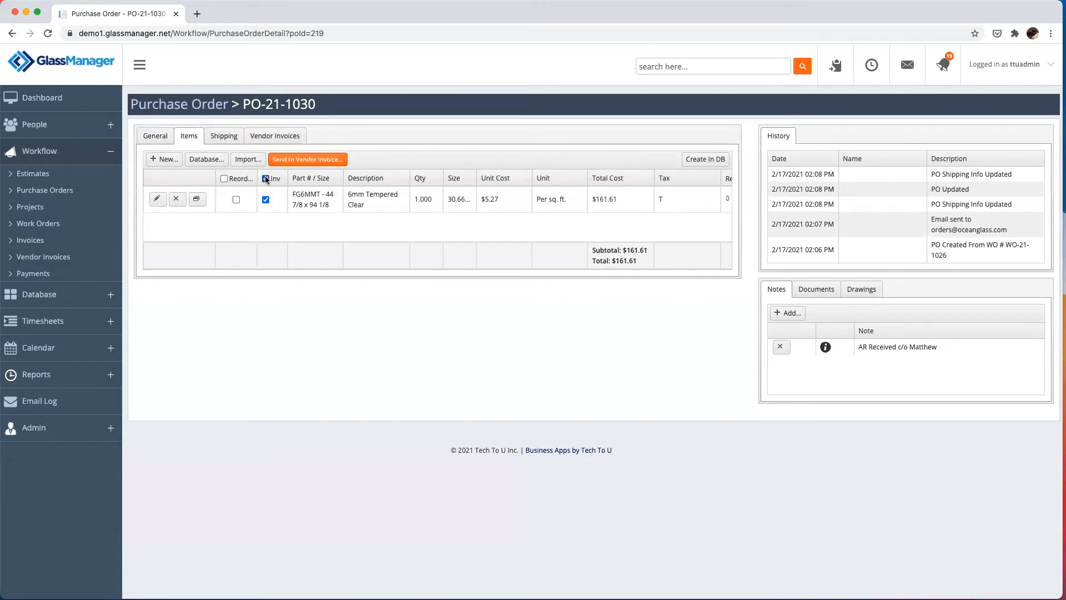
scroll(477, 202, "right", 2)
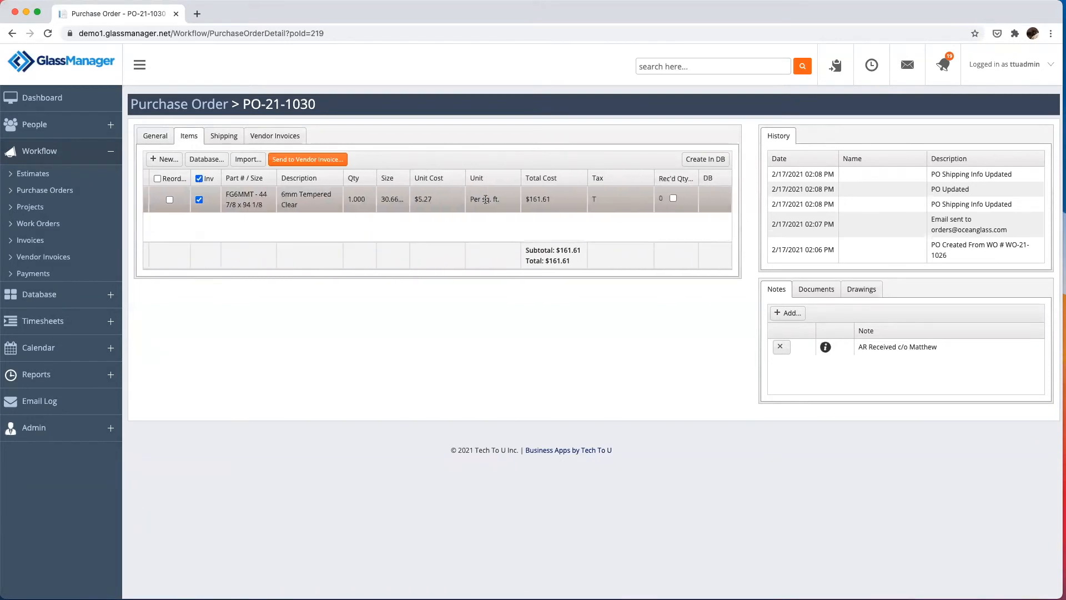
left_click(307, 160)
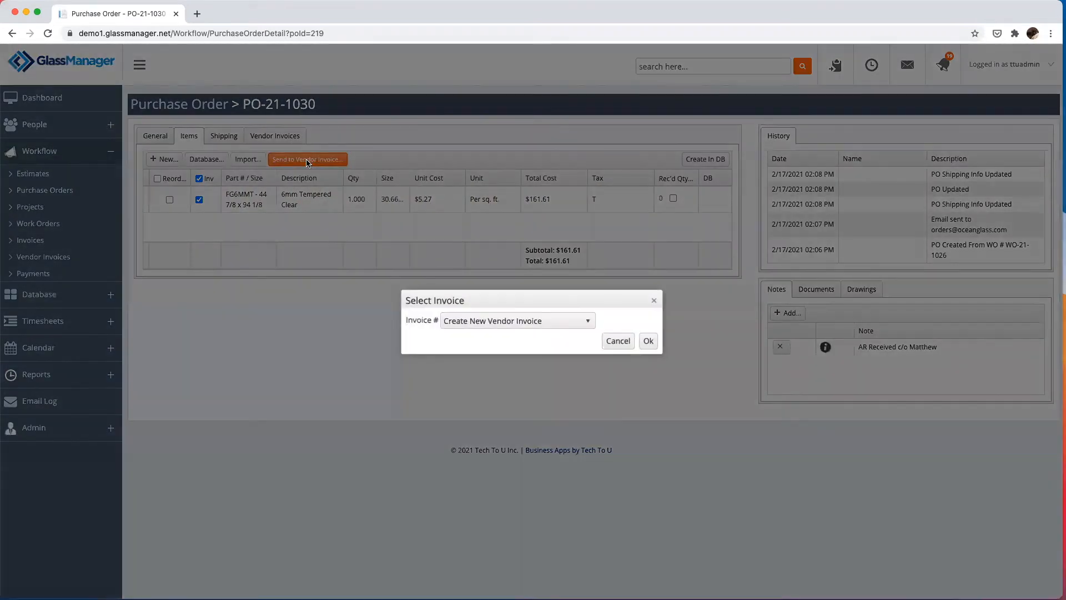
left_click(648, 341)
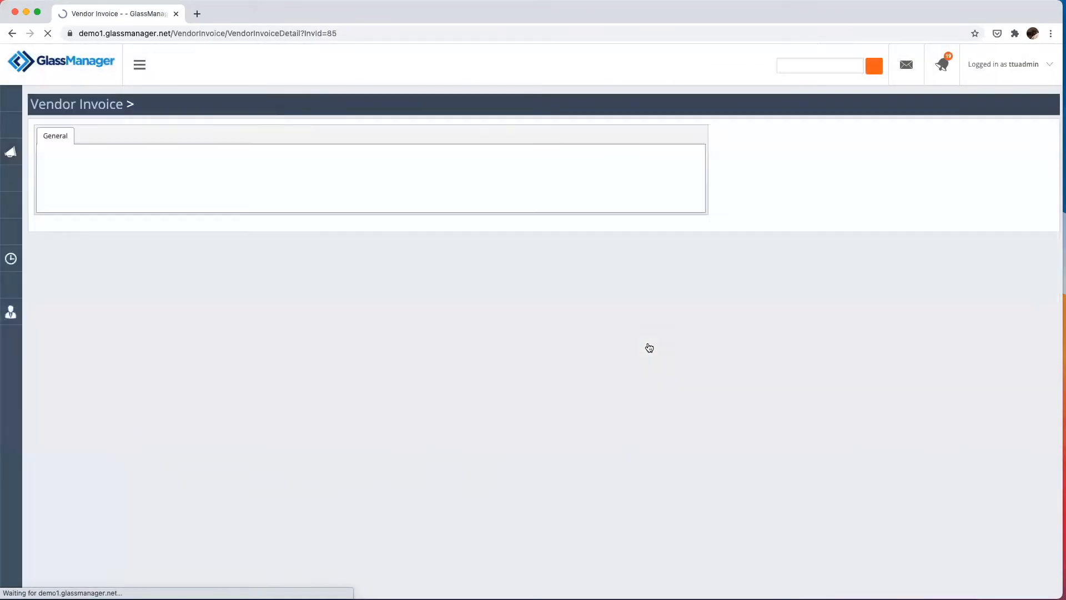
Step: Fill in the vendor invoice with invoice number 001 and tax code GST @ 5%, and save it
left_click(355, 158)
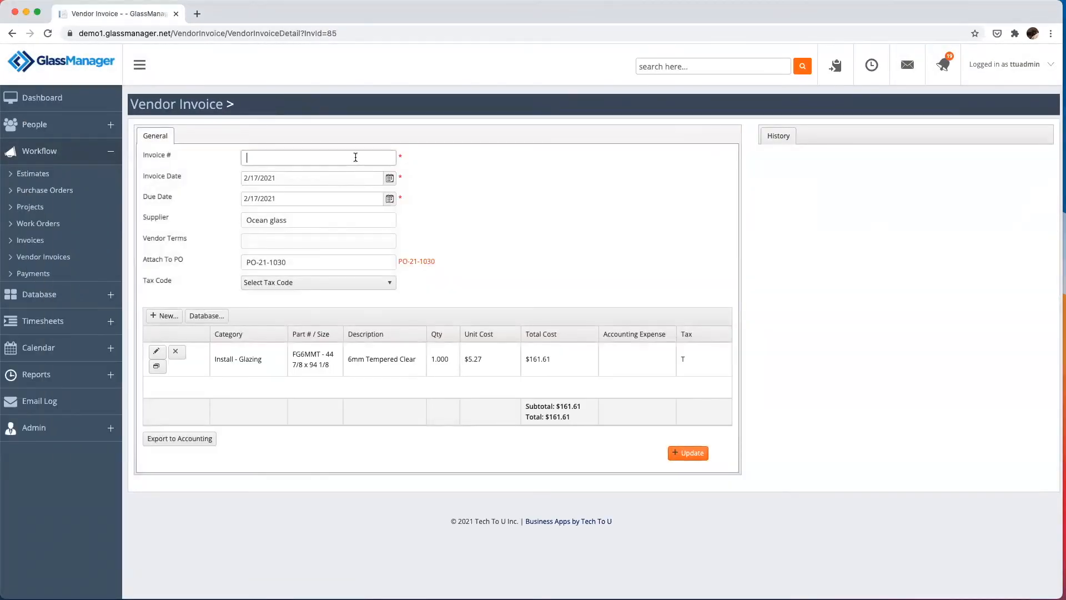
type("001")
left_click(575, 215)
left_click(356, 283)
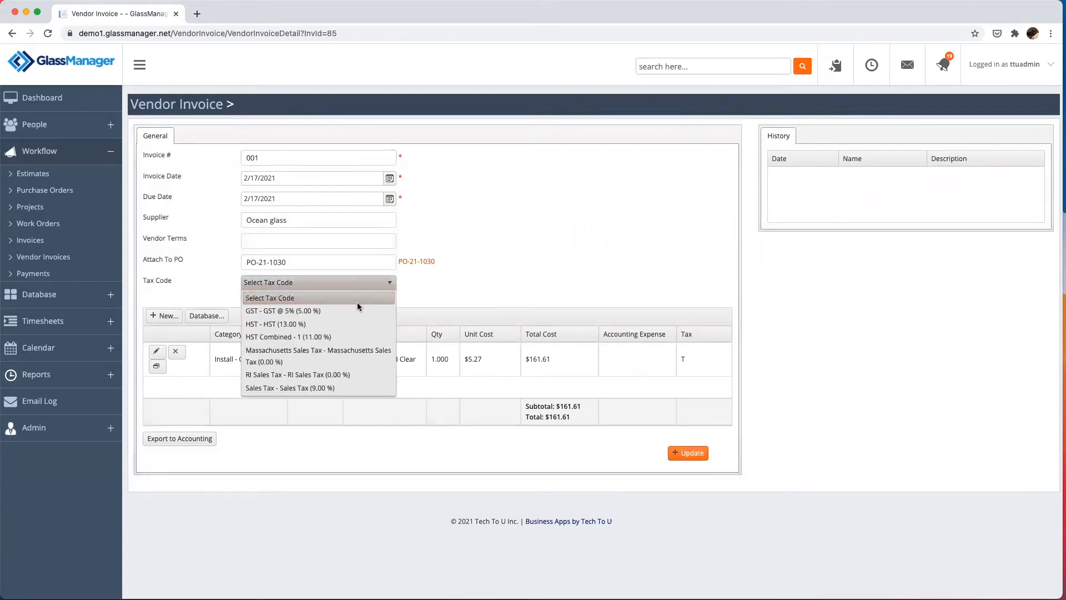
left_click(355, 308)
left_click(690, 466)
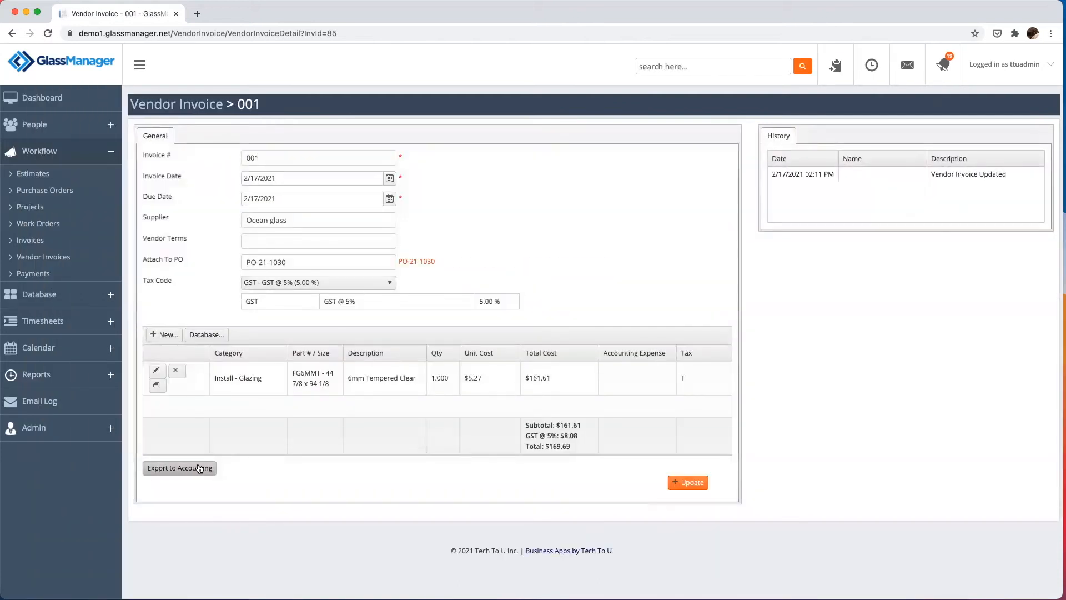
Step: Return to the linked purchase order and record a received quantity of 1 for the 6mm Tempered Clear item
left_click(429, 263)
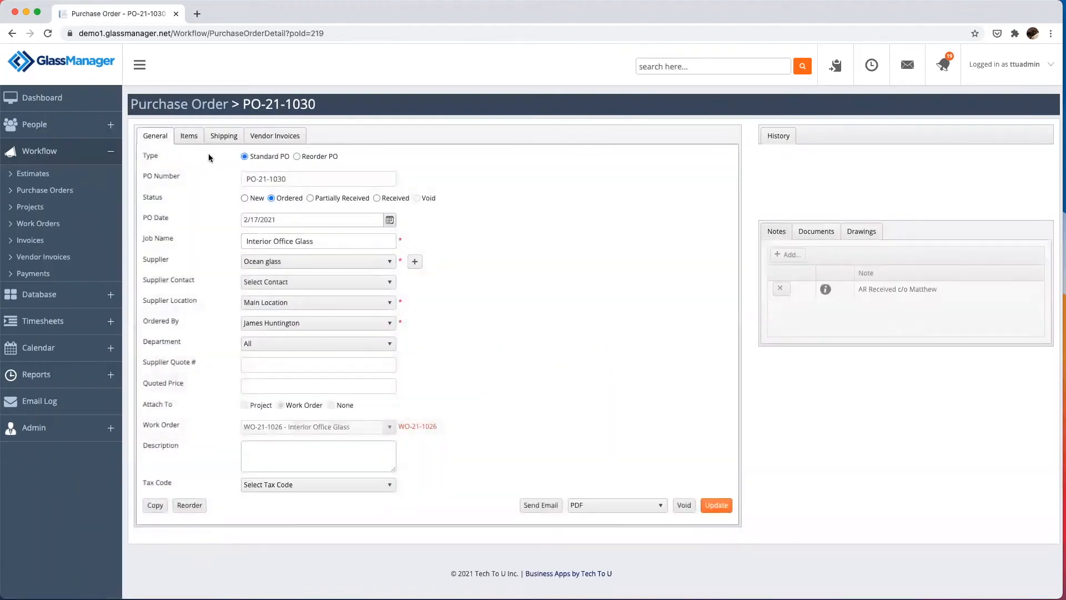
left_click(189, 135)
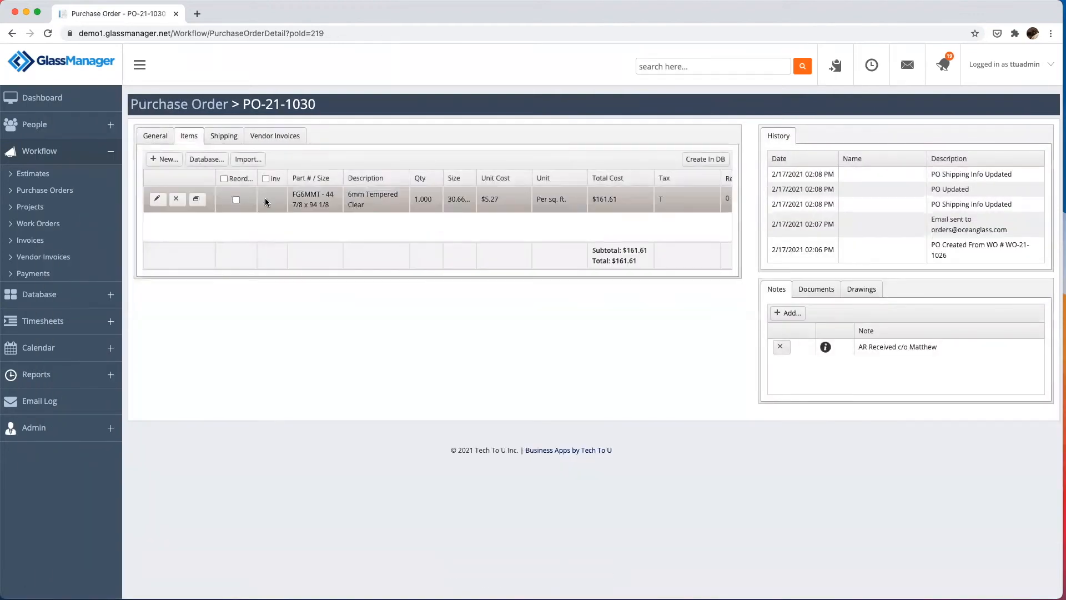
scroll(565, 197, "right", 3)
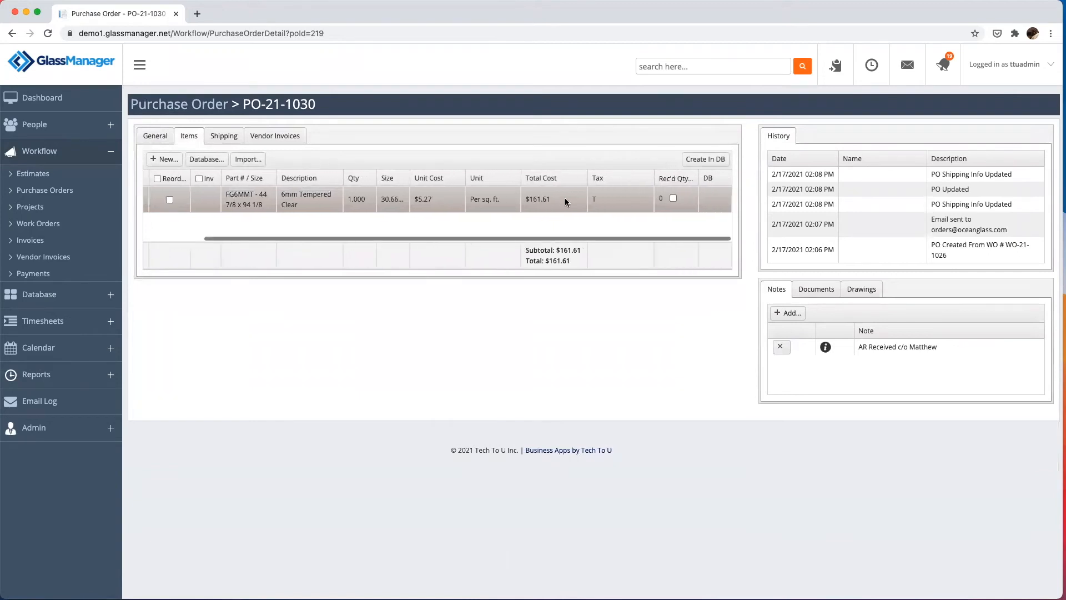
left_click(669, 199)
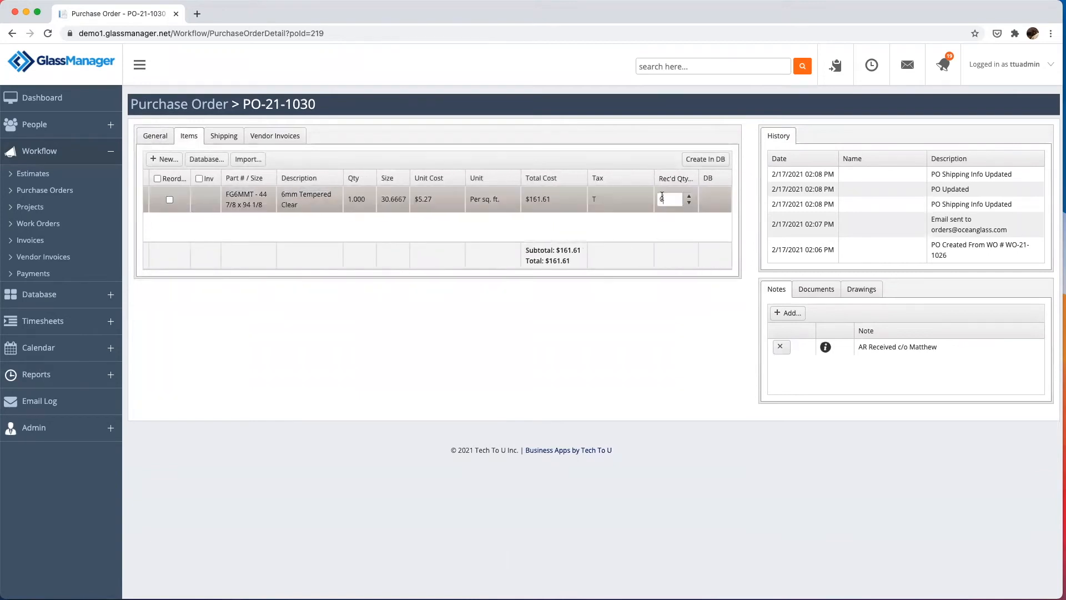
key("BackSpace")
type("1")
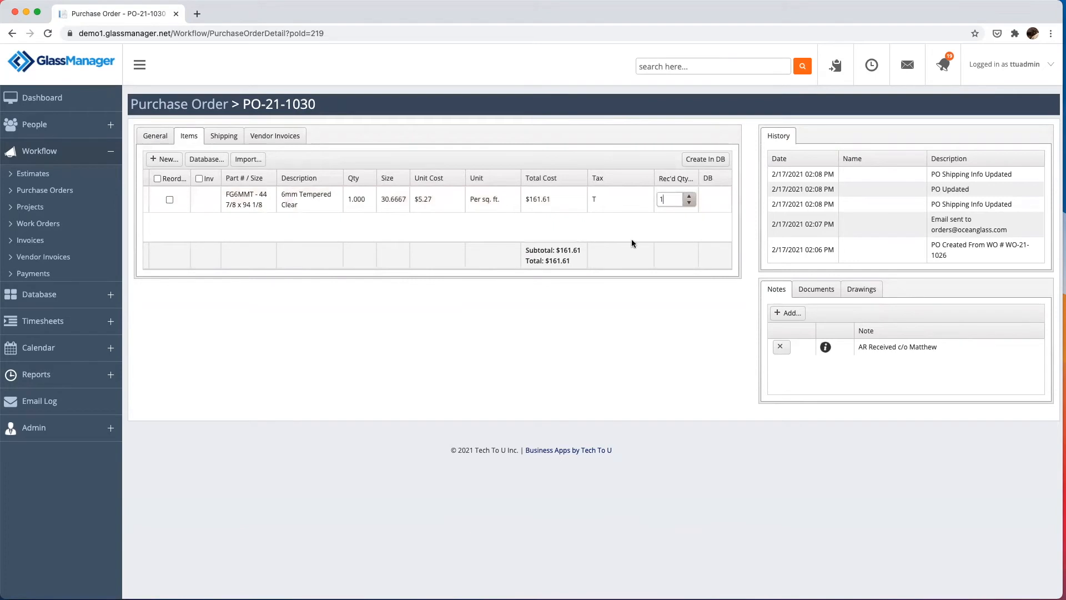
left_click(648, 226)
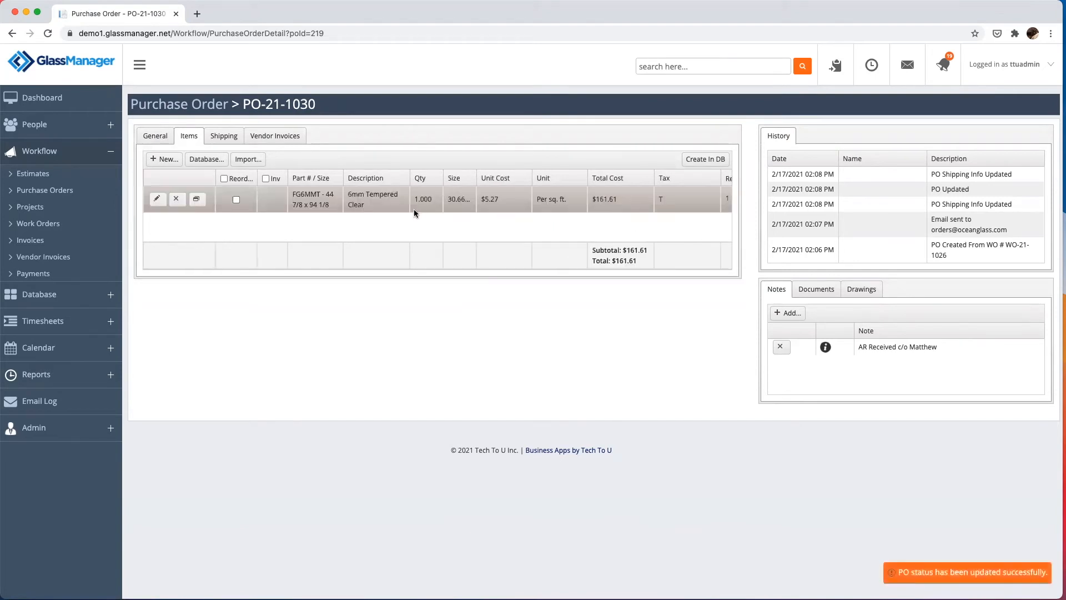
Step: Check the purchase order's status, then the linked work order's status and its list of purchase orders
left_click(155, 137)
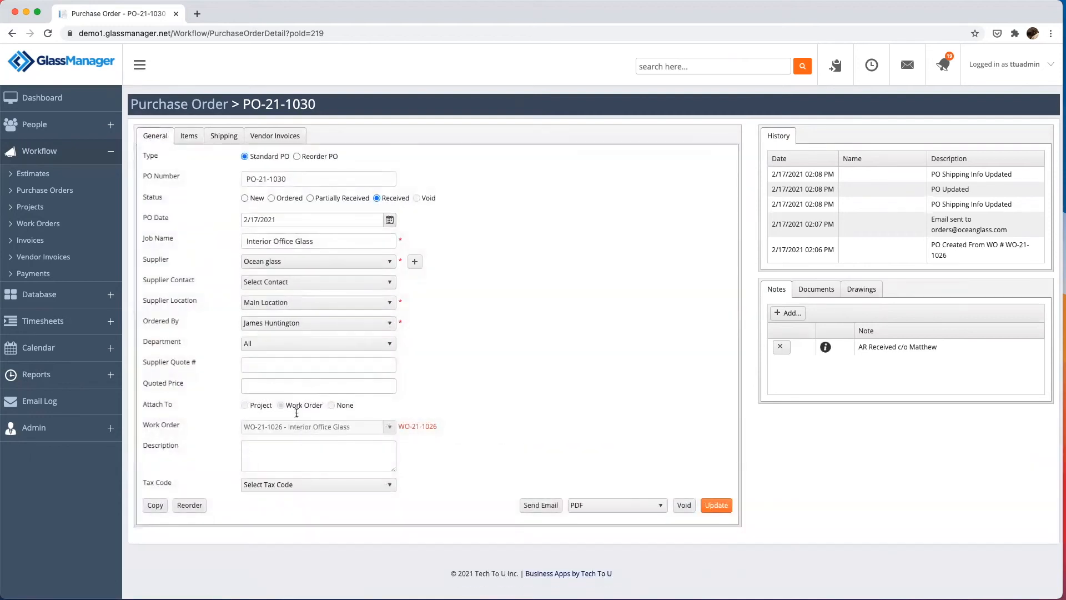
left_click(414, 428)
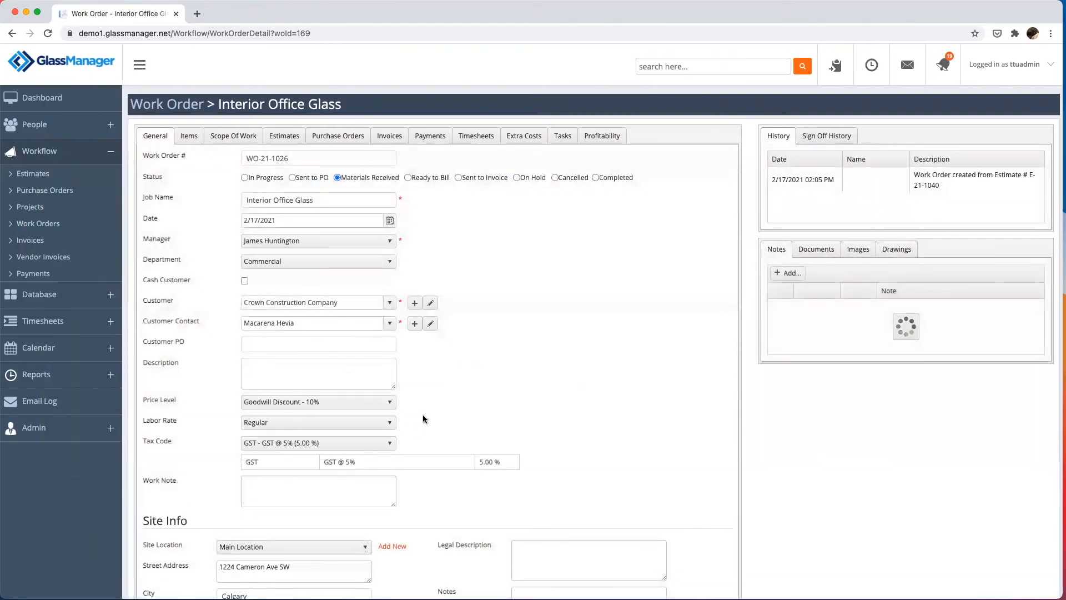
left_click_drag(335, 179, 414, 178)
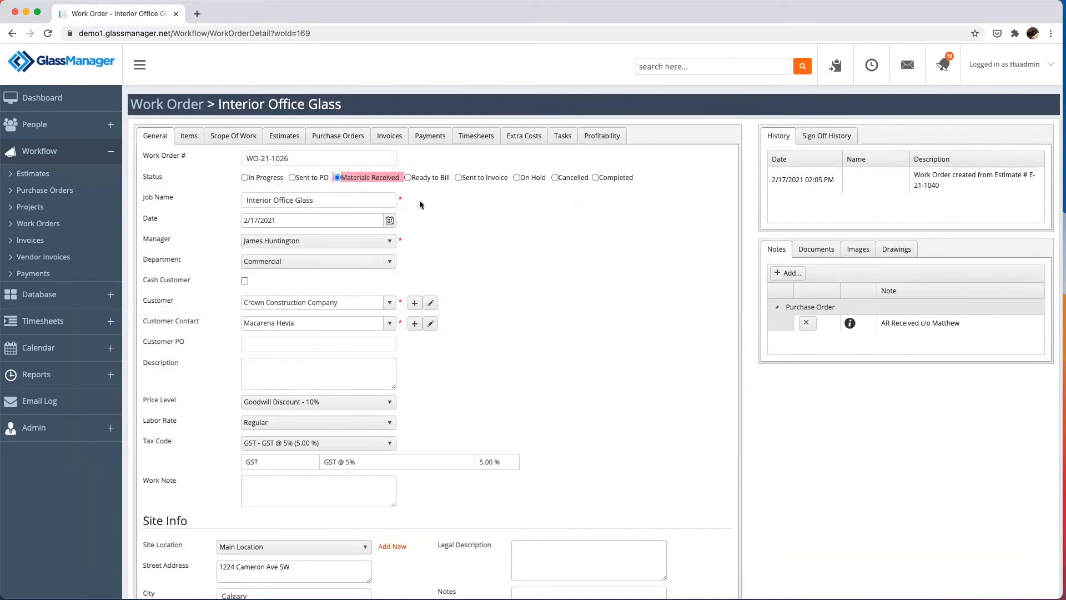
left_click(419, 200)
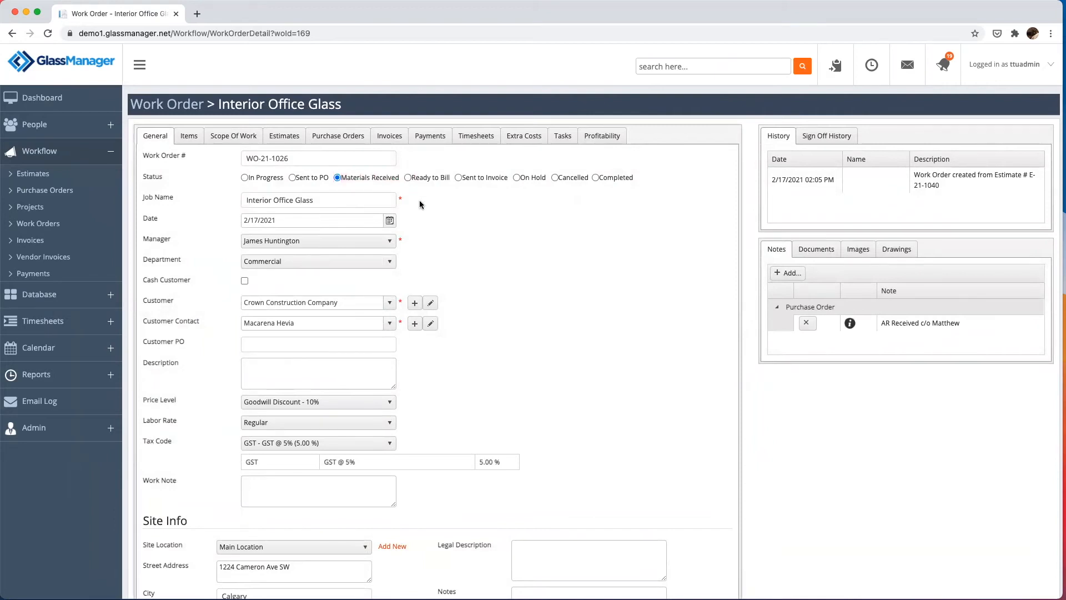
left_click(327, 138)
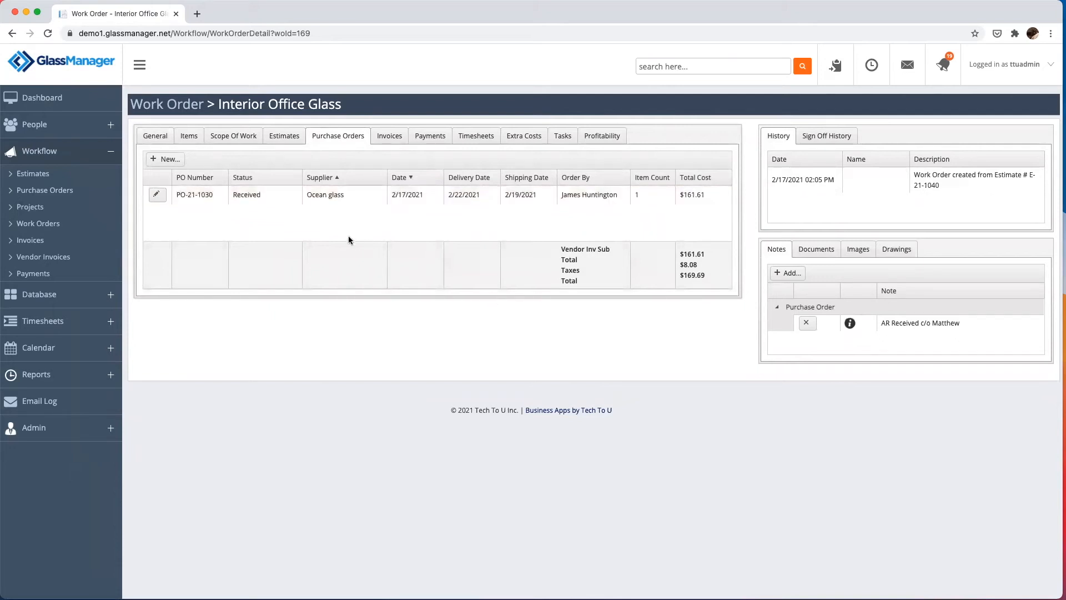
Step: Send all of the work order's items to a new invoice, applying the available $500.00 deposit
left_click(184, 139)
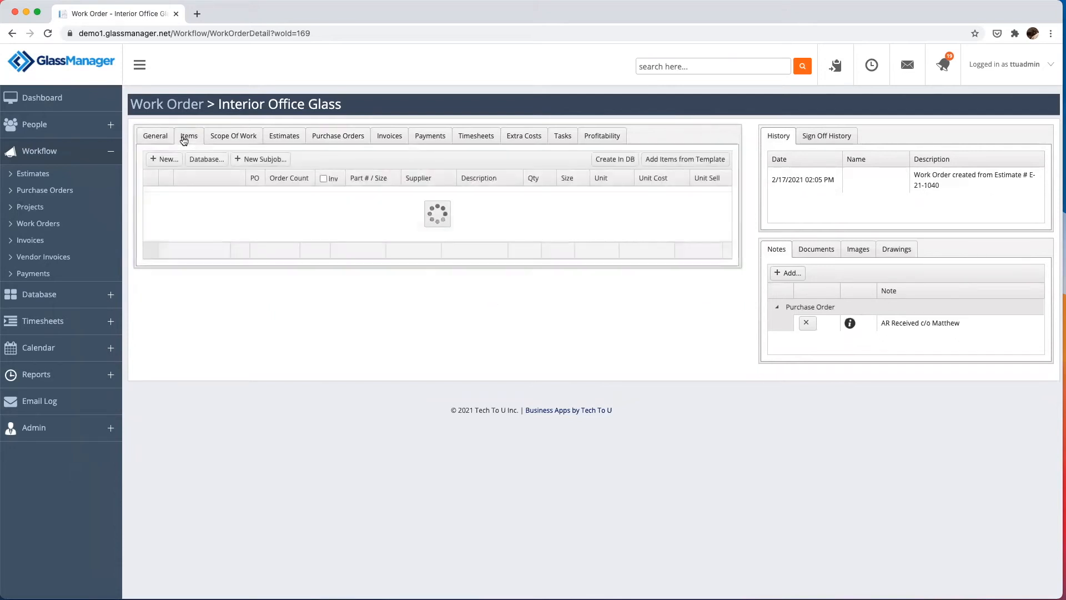
left_click(323, 178)
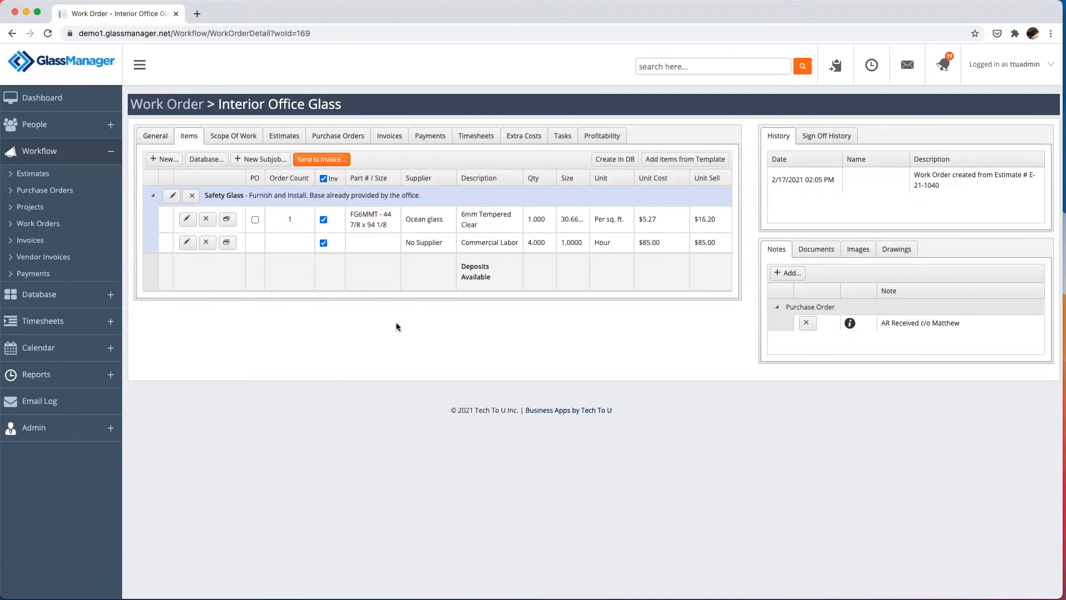
left_click(324, 161)
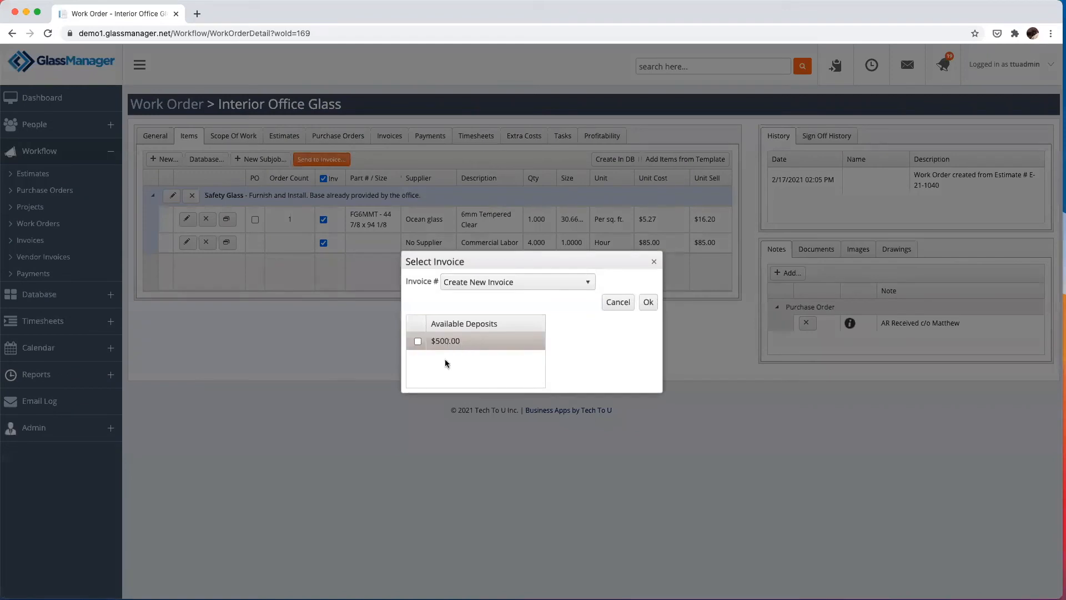
left_click(418, 341)
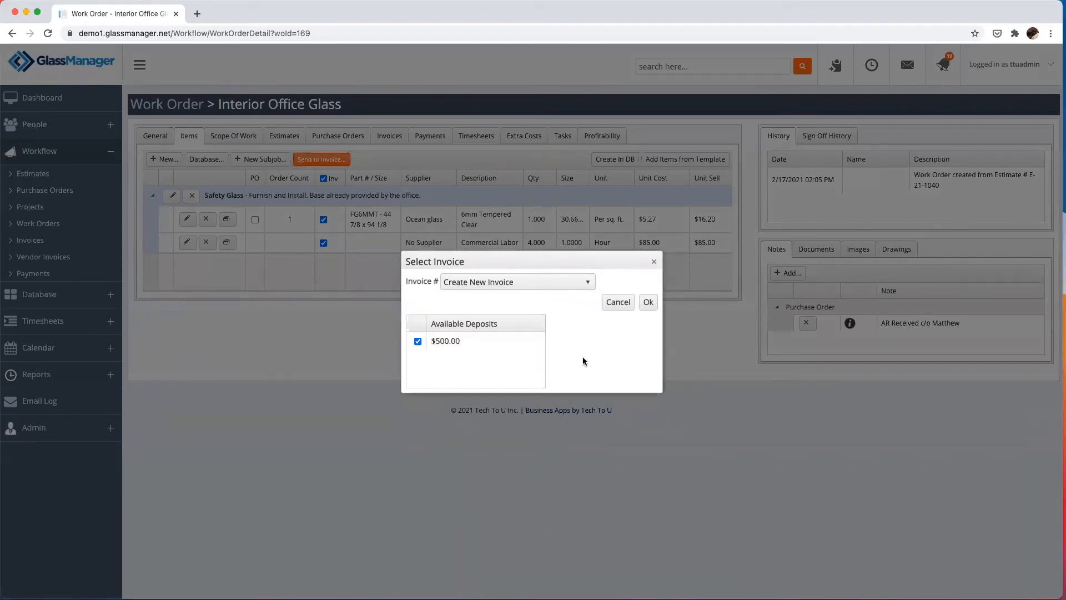
left_click(654, 299)
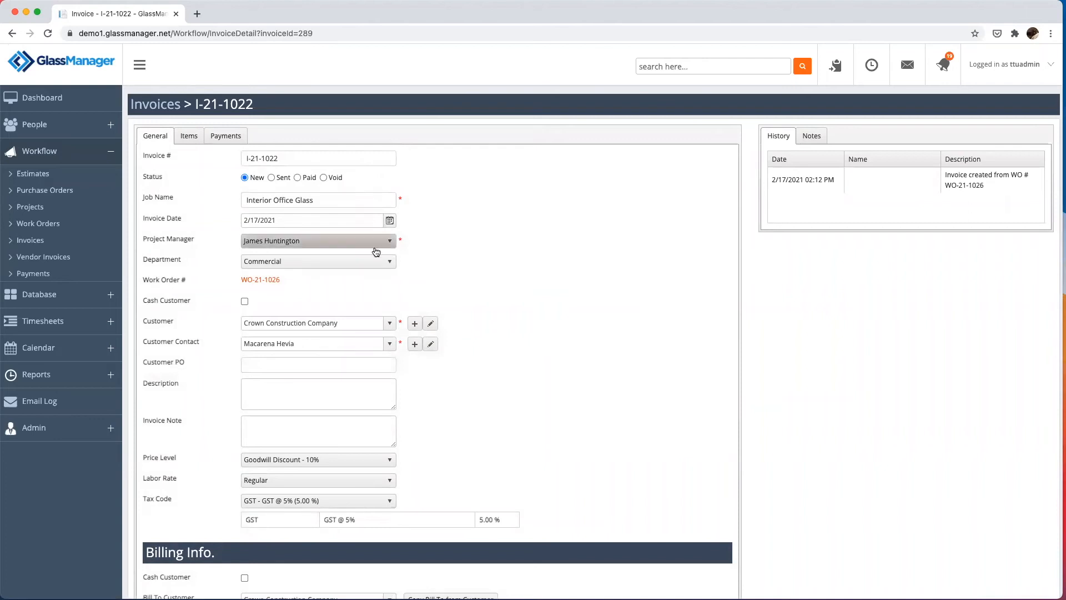
Step: Review the new invoice's general and billing details and preview it as a Standard PDF
scroll(375, 263, "down", 4)
scroll(376, 266, "down", 2)
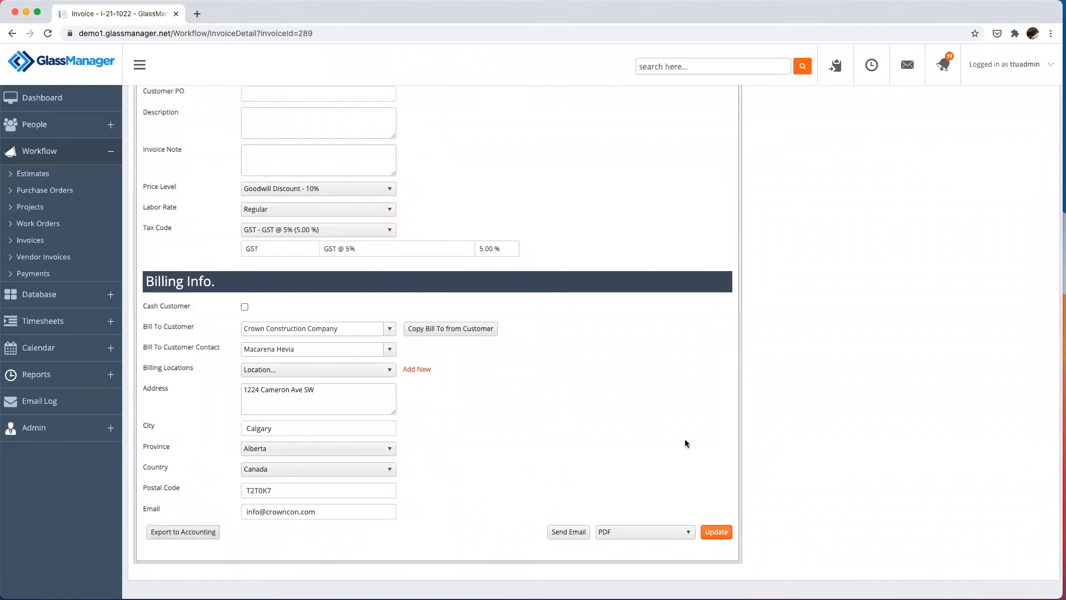
left_click(660, 533)
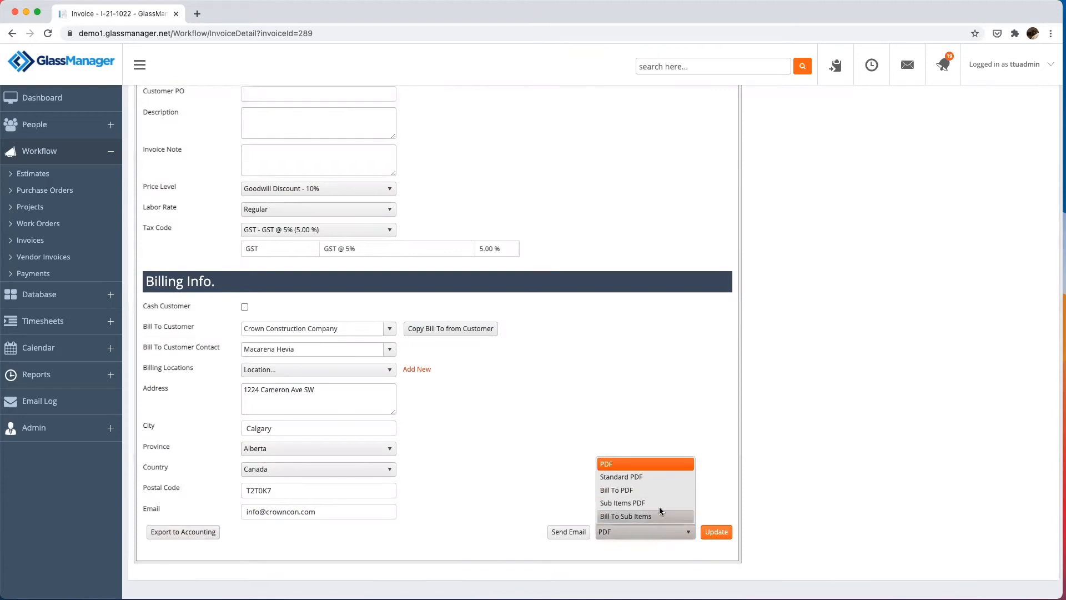
left_click(655, 479)
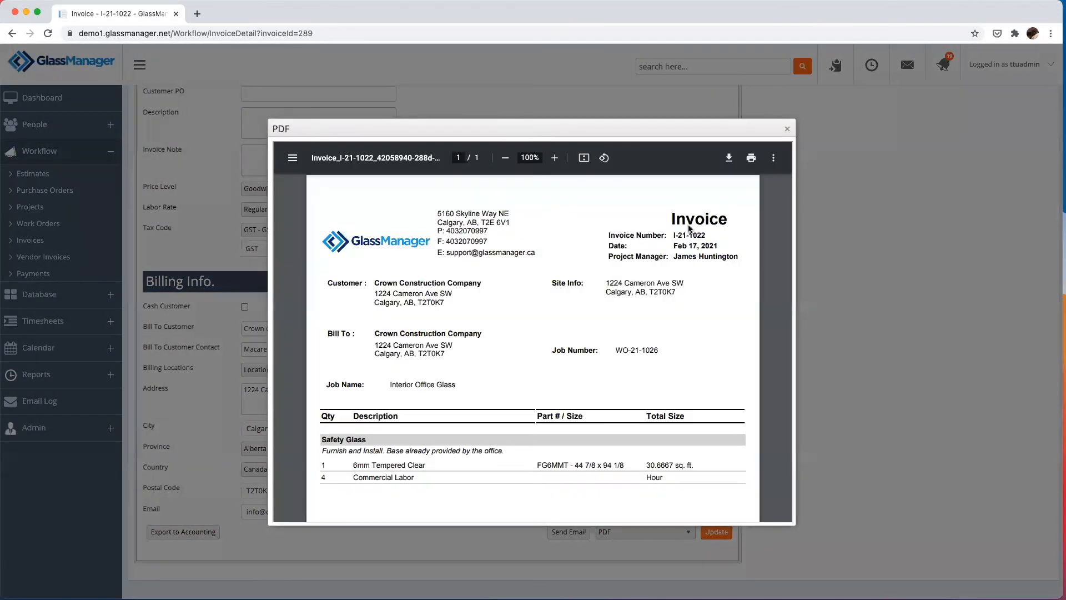
scroll(707, 377, "down", 5)
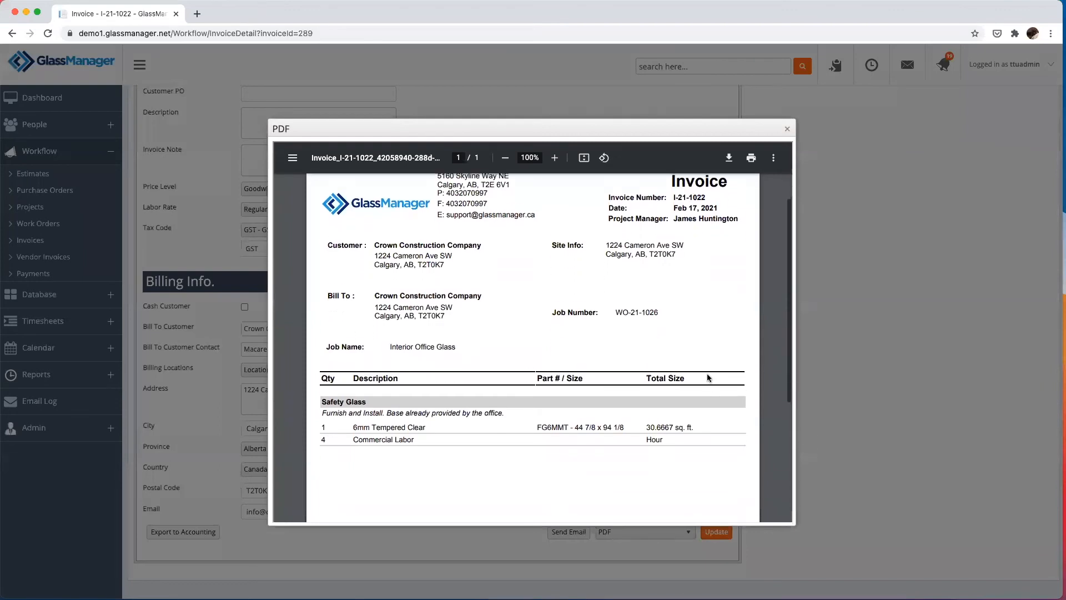
Step: Examine the line items, totals and billing details in the invoice's PDF preview and close it
scroll(707, 376, "down", 5)
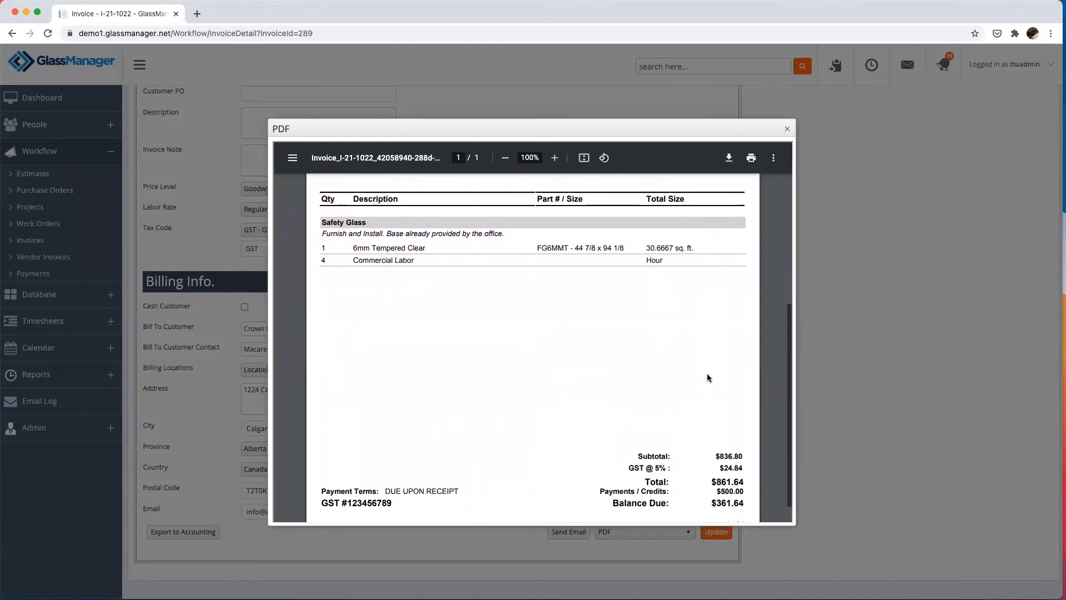
scroll(707, 377, "up", 7)
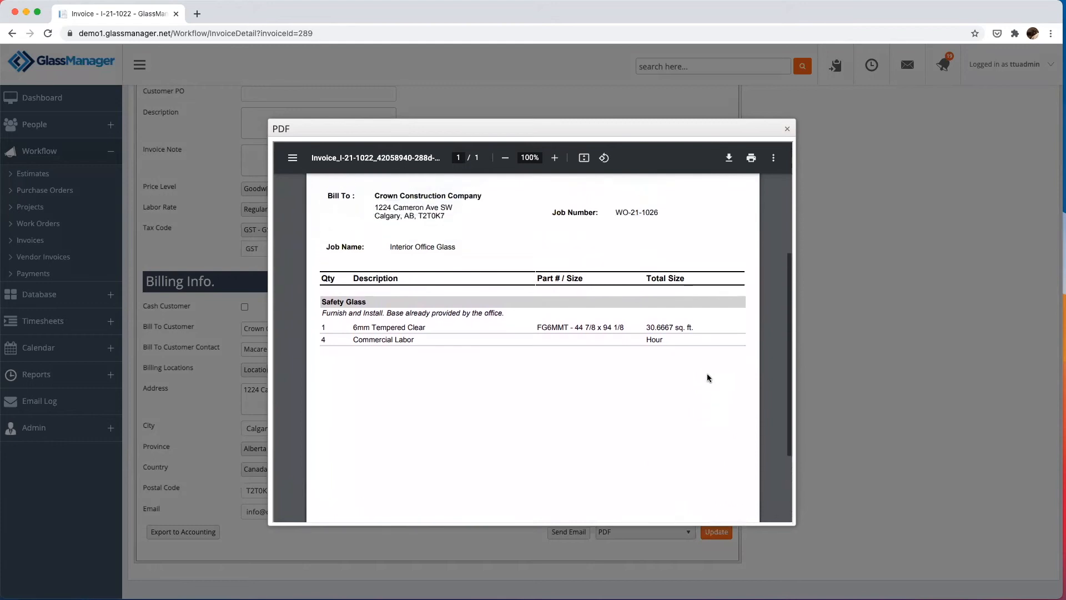
scroll(707, 378, "up", 2)
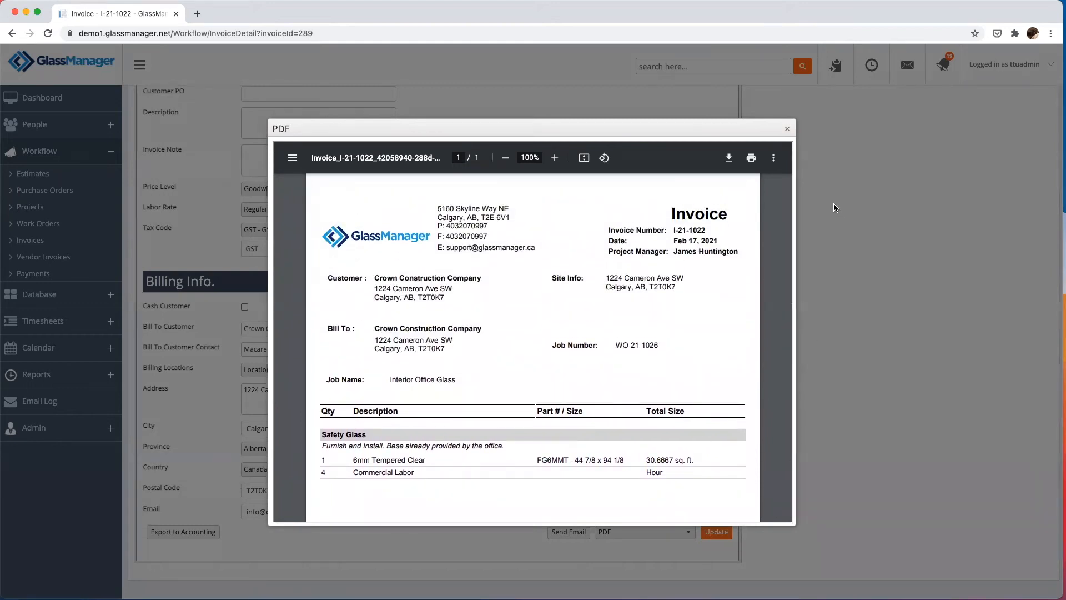
left_click(787, 129)
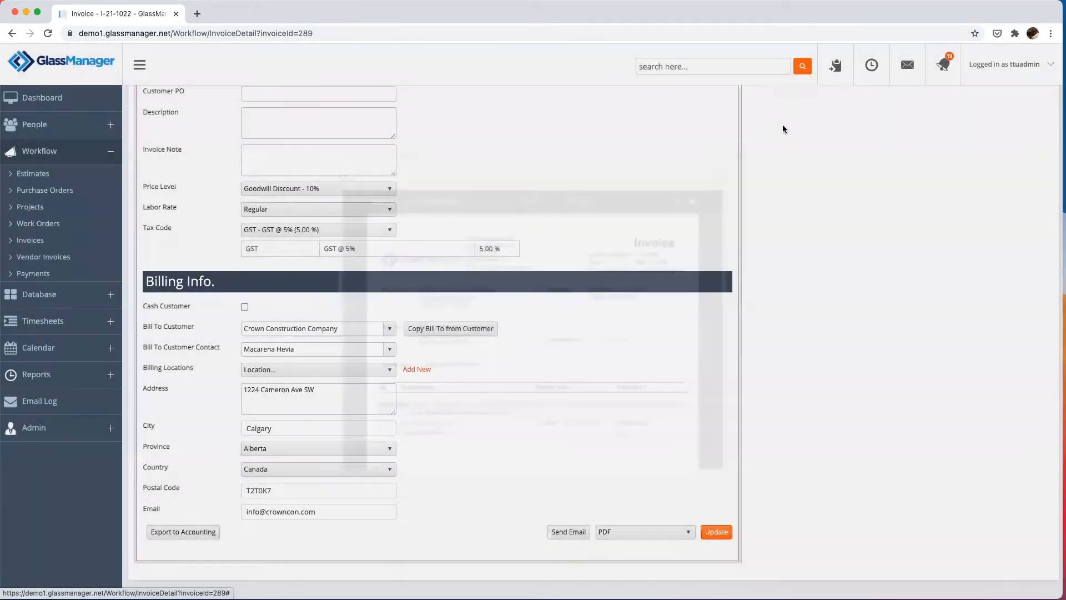
scroll(591, 188, "up", 4)
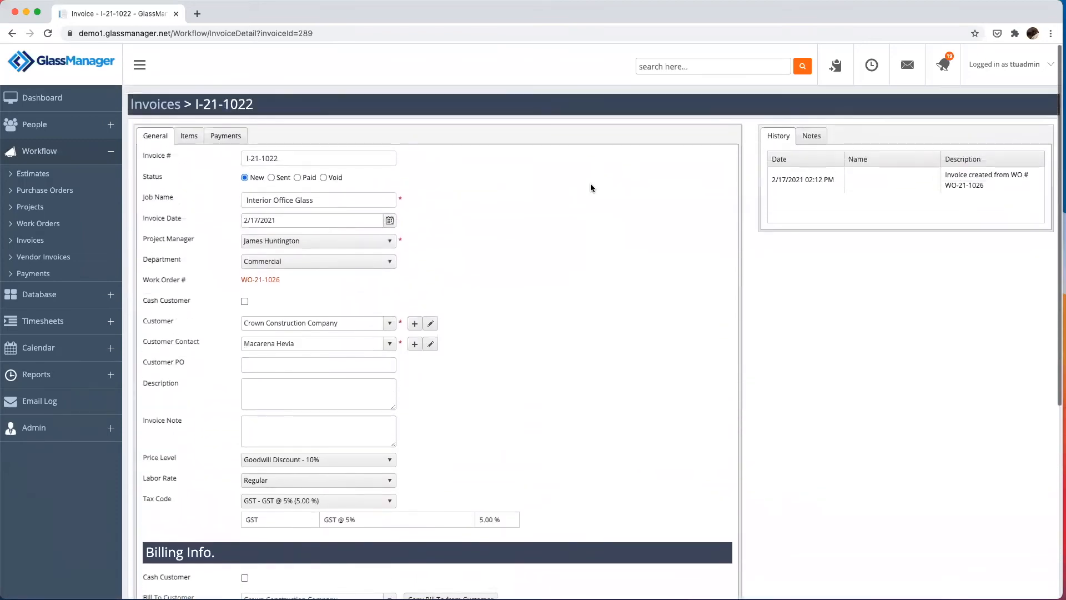
Step: Open the invoice's linked work order, check its status and general details, and review its Standard PDF preview
left_click(260, 280)
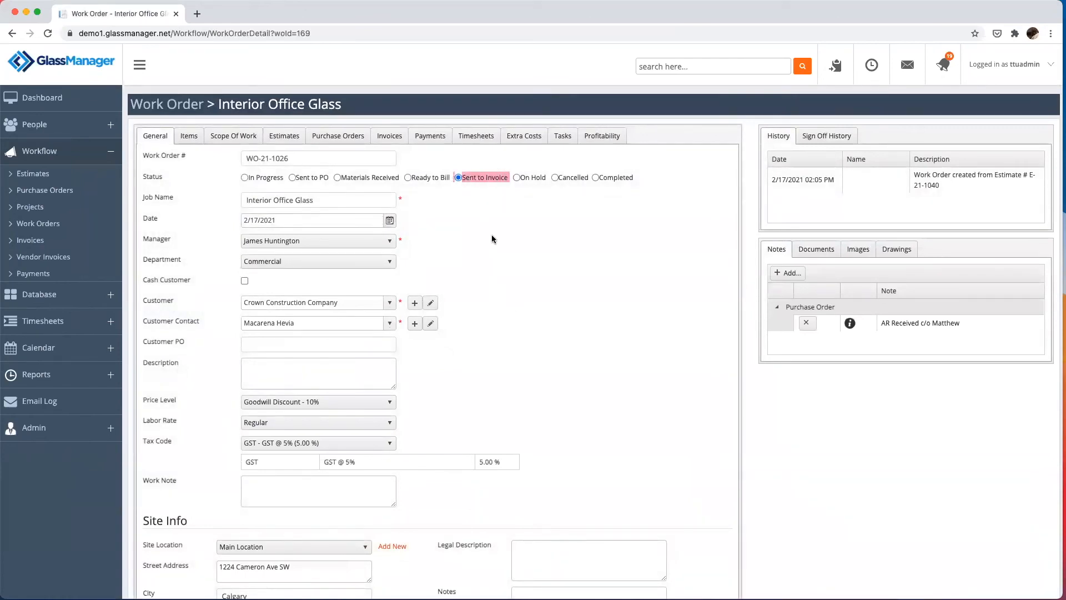
scroll(515, 300, "down", 5)
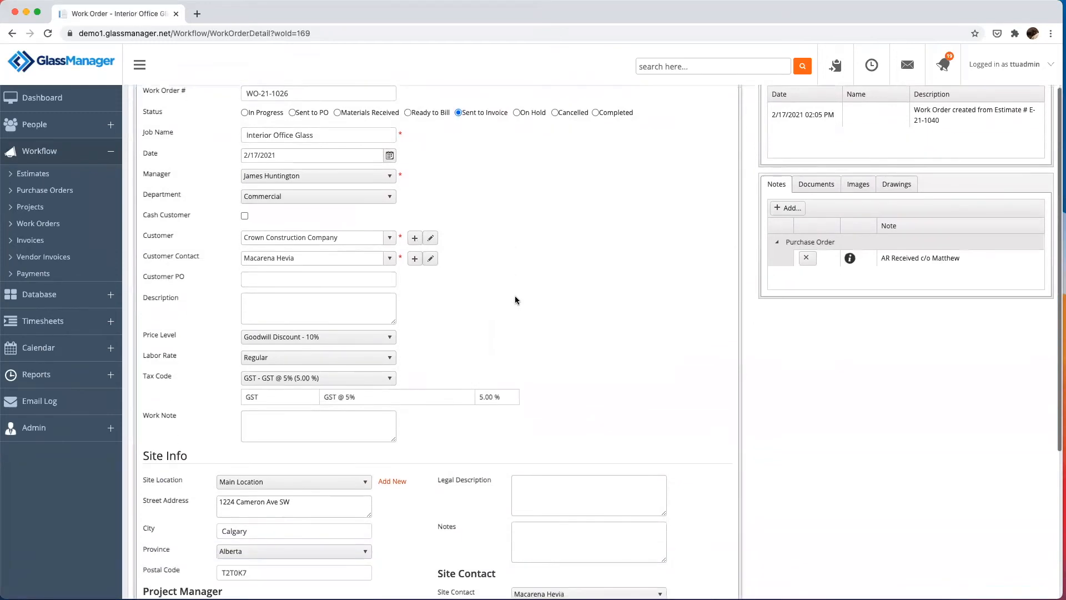
scroll(514, 300, "down", 2)
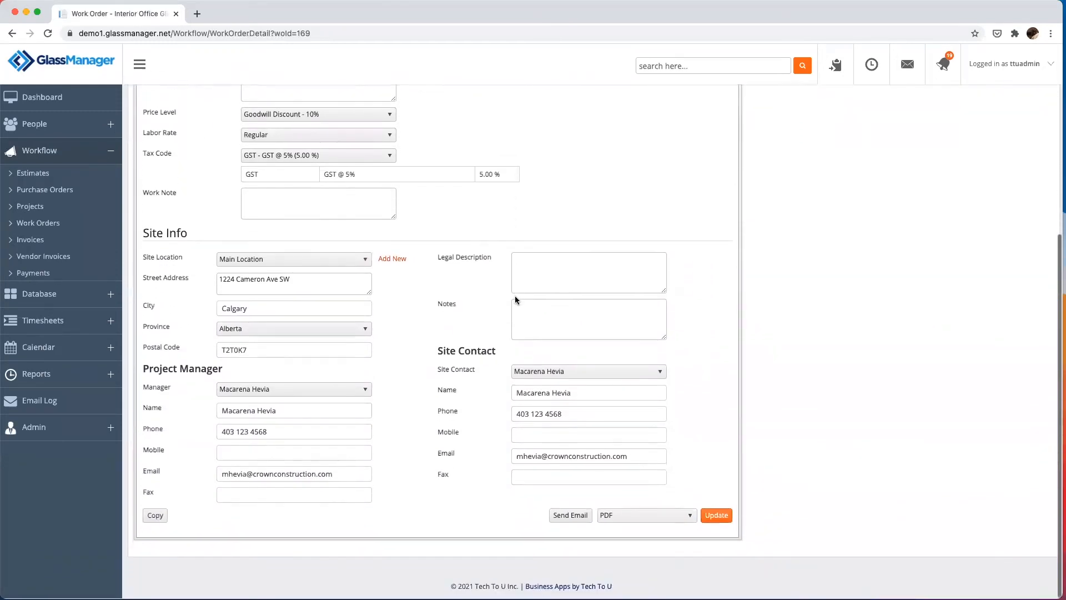
left_click(632, 517)
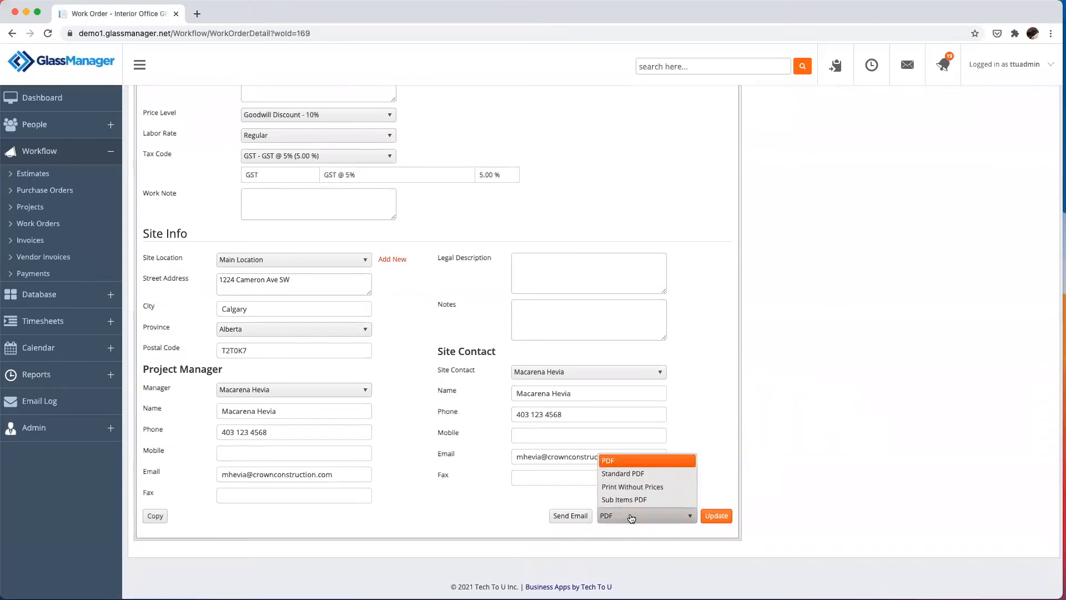
left_click(631, 473)
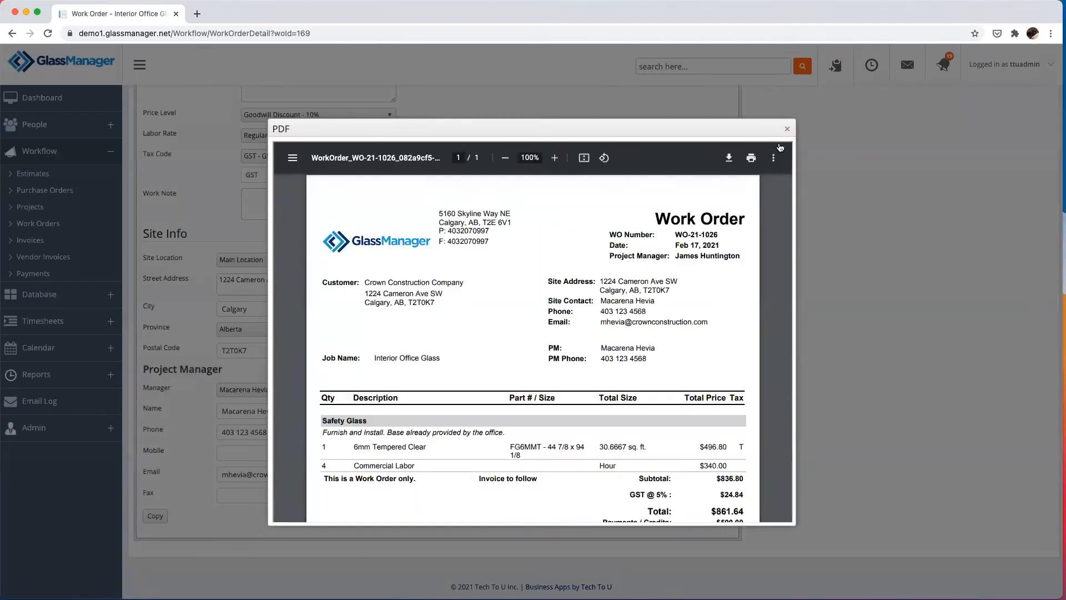
scroll(735, 279, "down", 3)
scroll(734, 282, "down", 2)
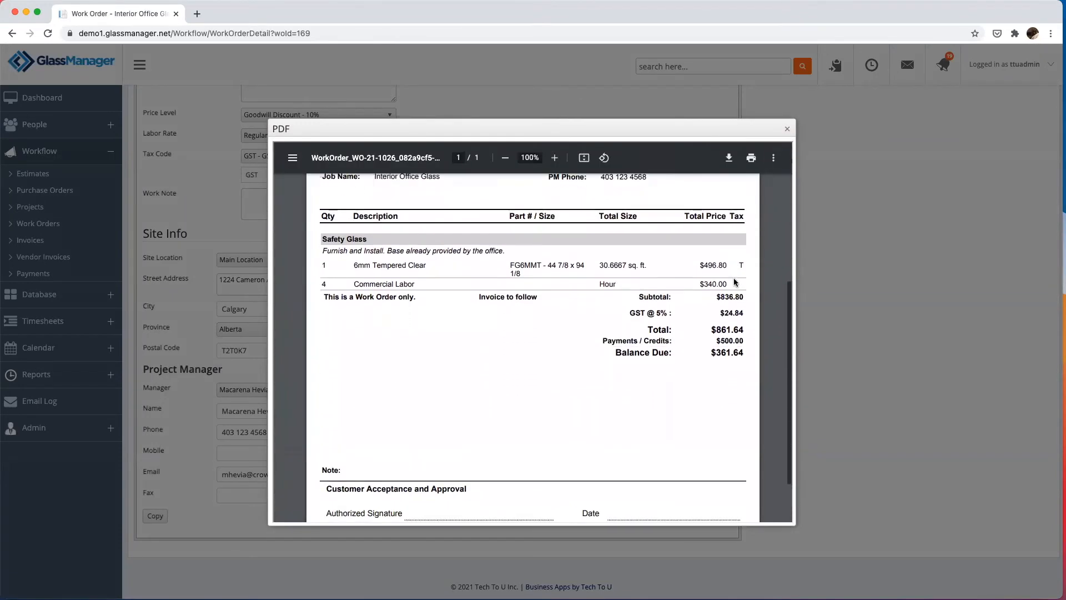
scroll(735, 281, "down", 2)
scroll(734, 281, "up", 4)
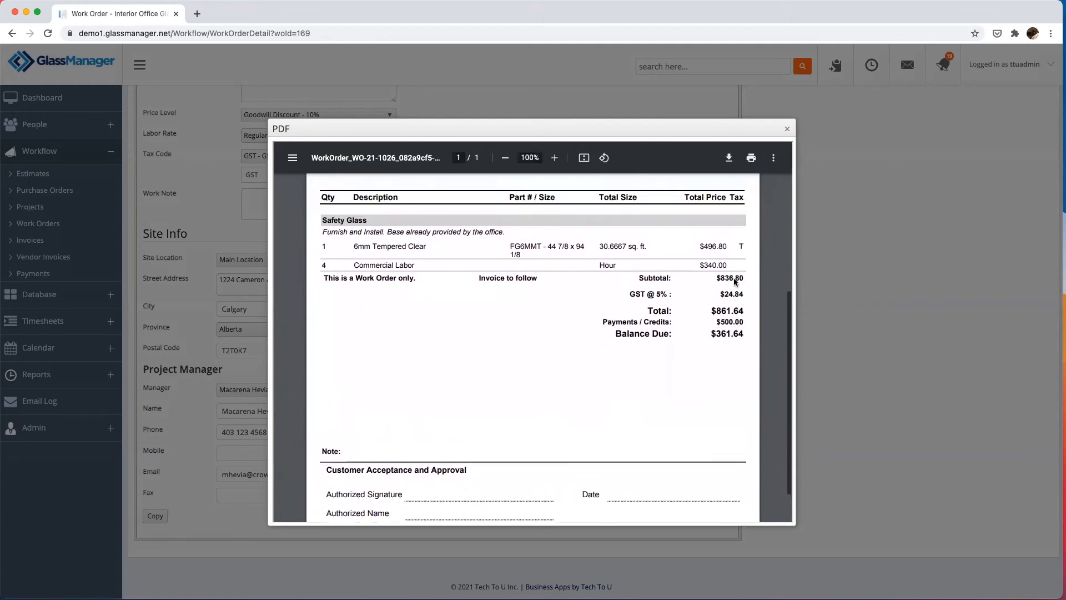
scroll(734, 282, "up", 4)
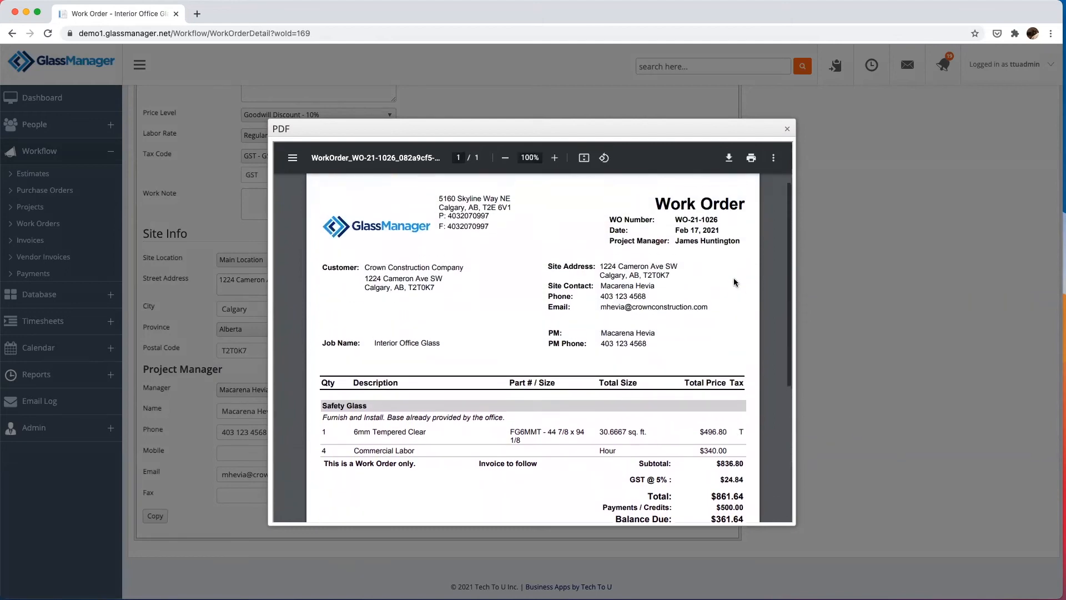
left_click(787, 128)
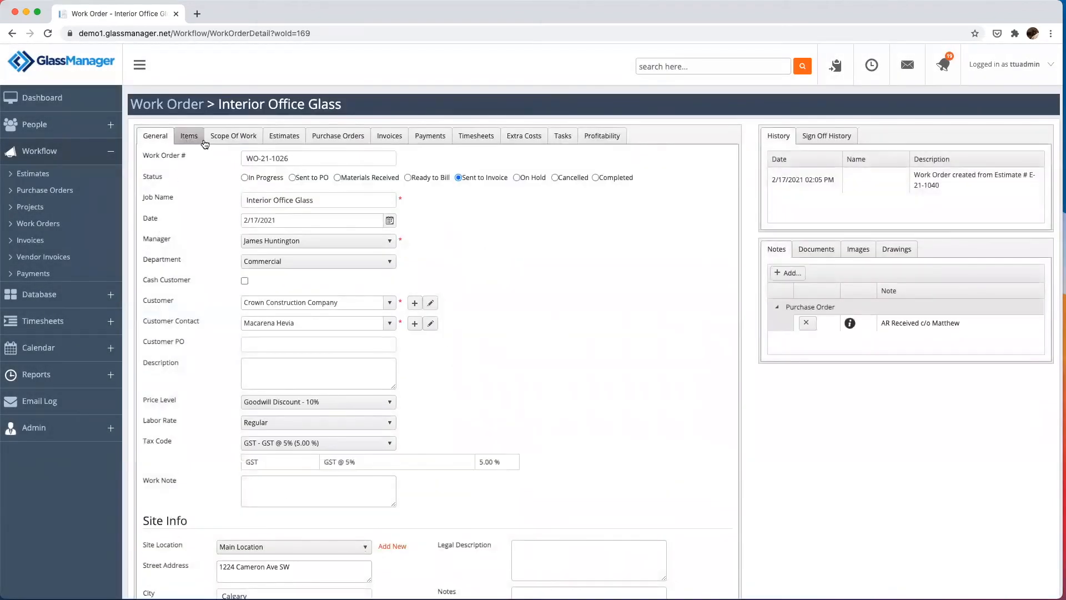
Step: Review the work order's purchase orders, invoices and payments, and compare its cost and sales in the profitability chart
left_click(353, 138)
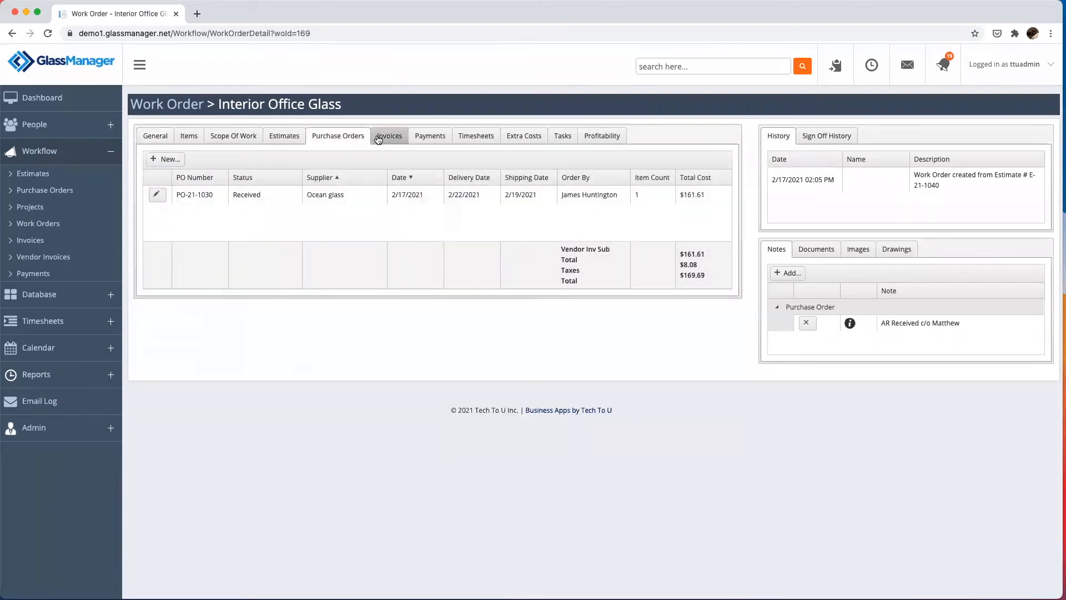
left_click(378, 139)
left_click(426, 138)
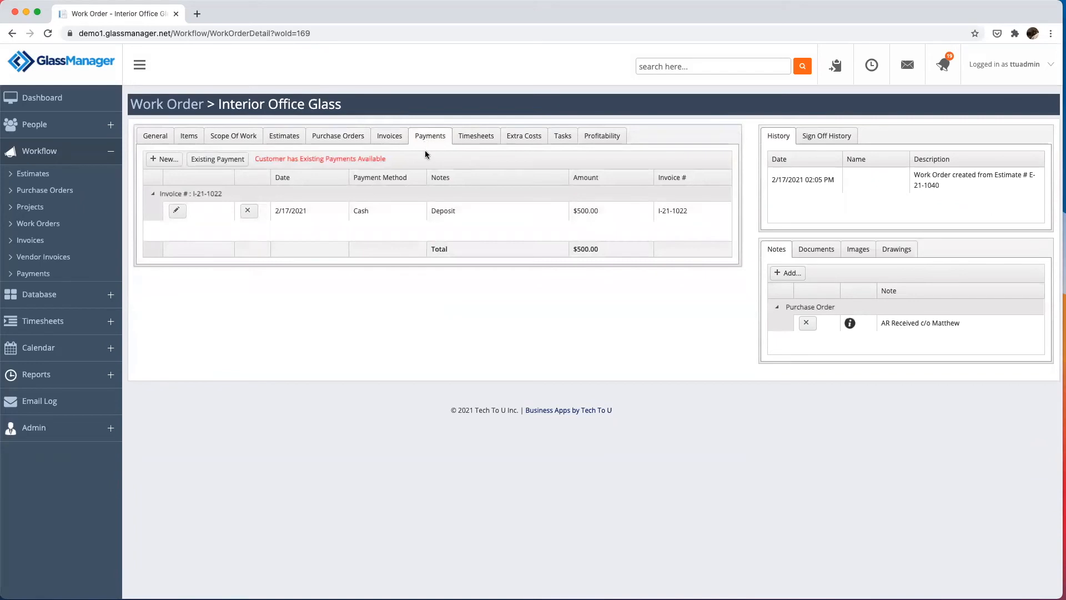
left_click(622, 140)
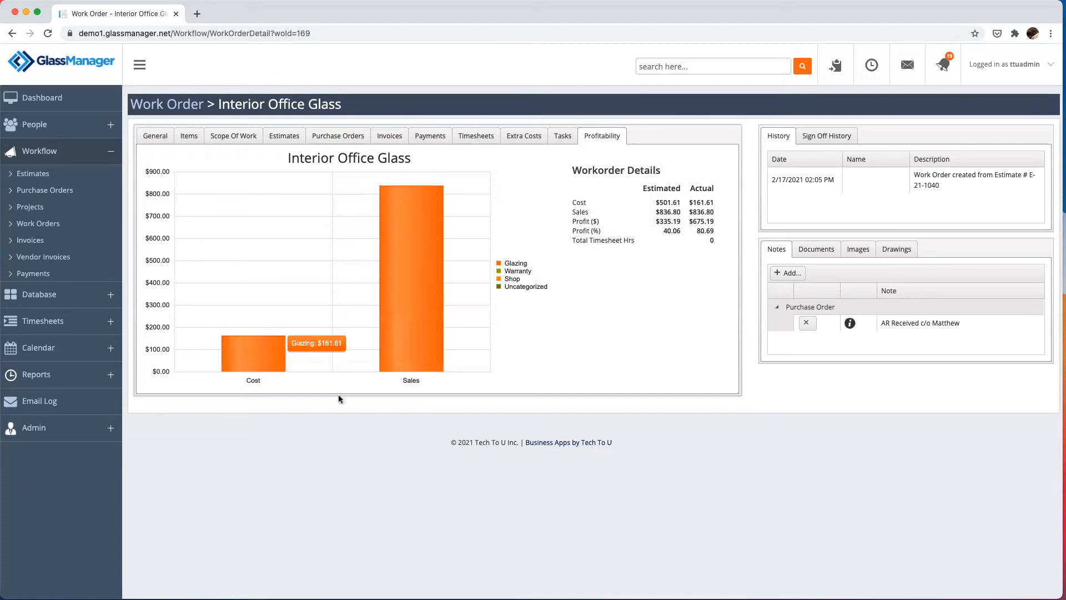
mouse_move(418, 367)
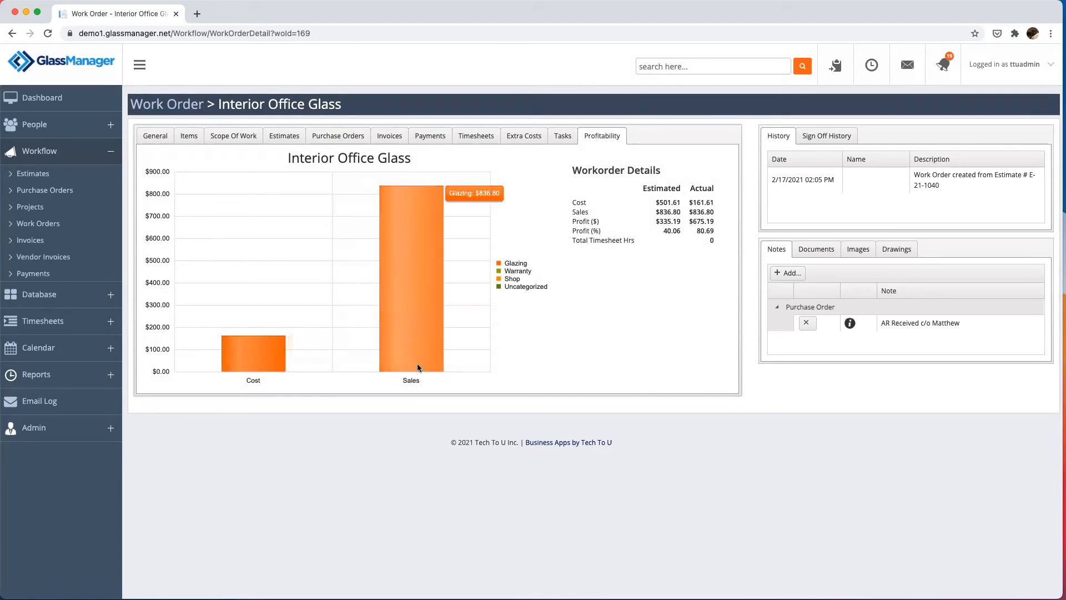
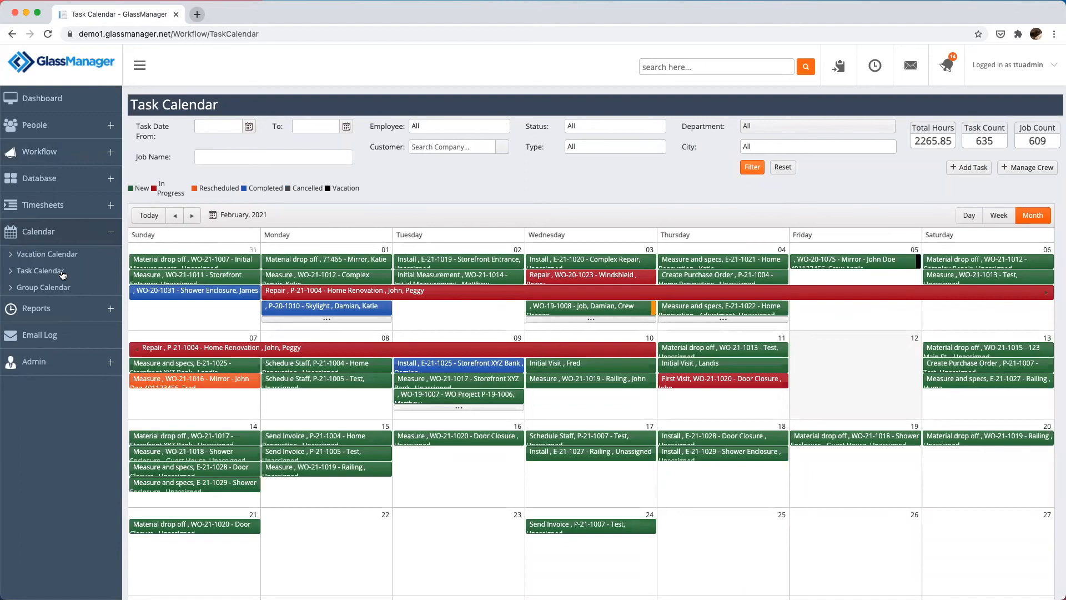
Step: View the task calendar by week and by day, and look through the available Department filter options
left_click(1001, 218)
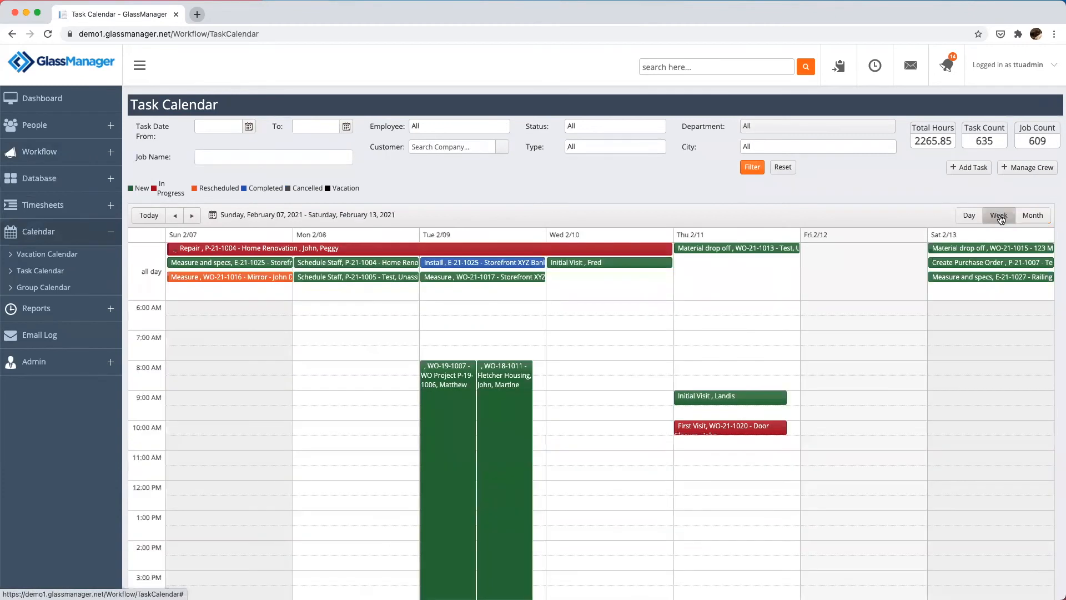
left_click(970, 217)
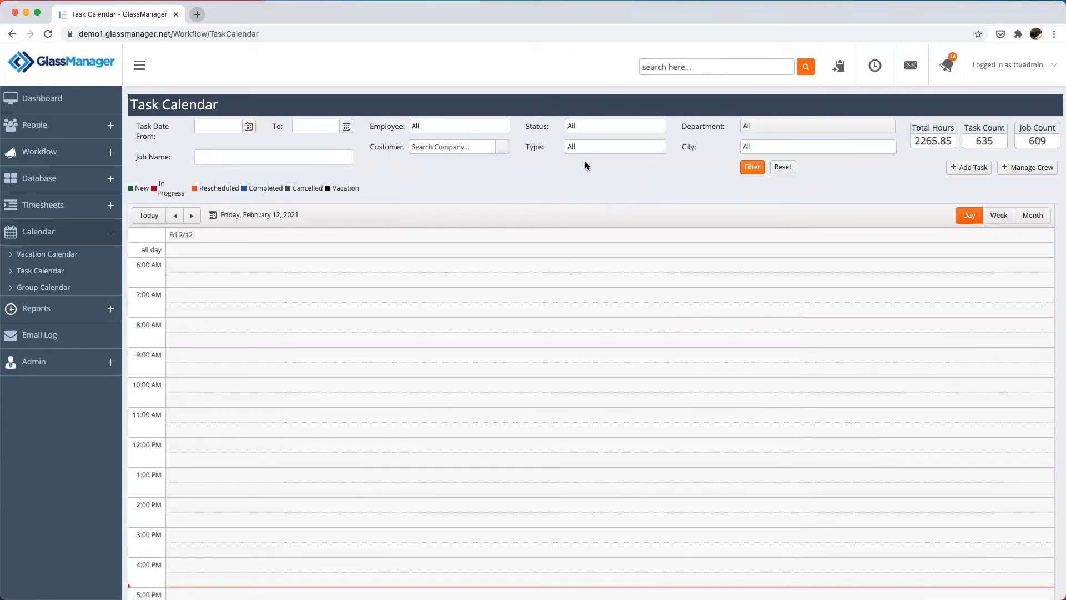
left_click(750, 129)
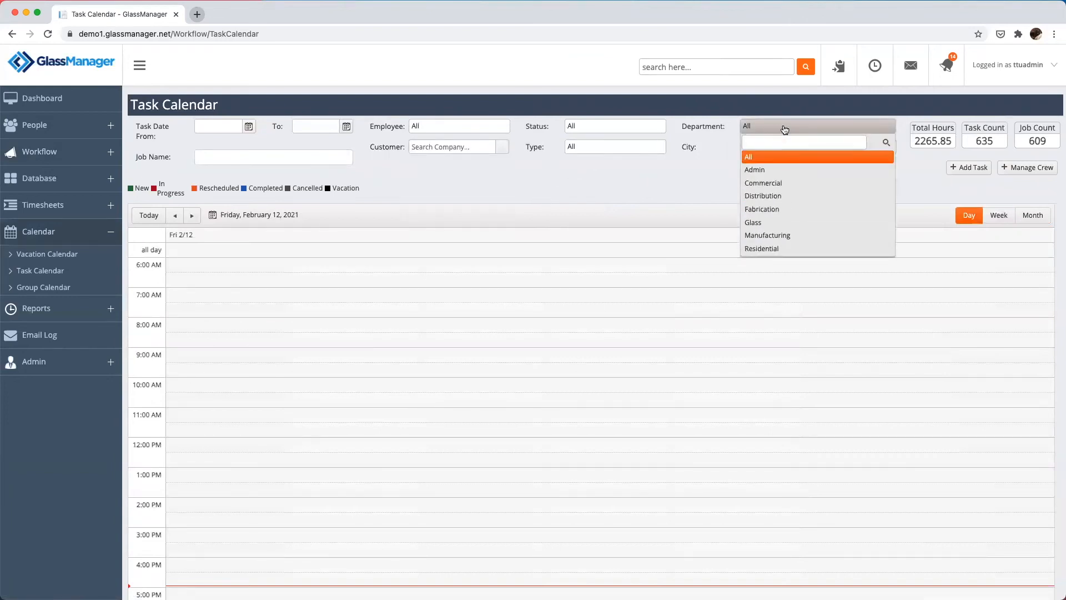
left_click(770, 135)
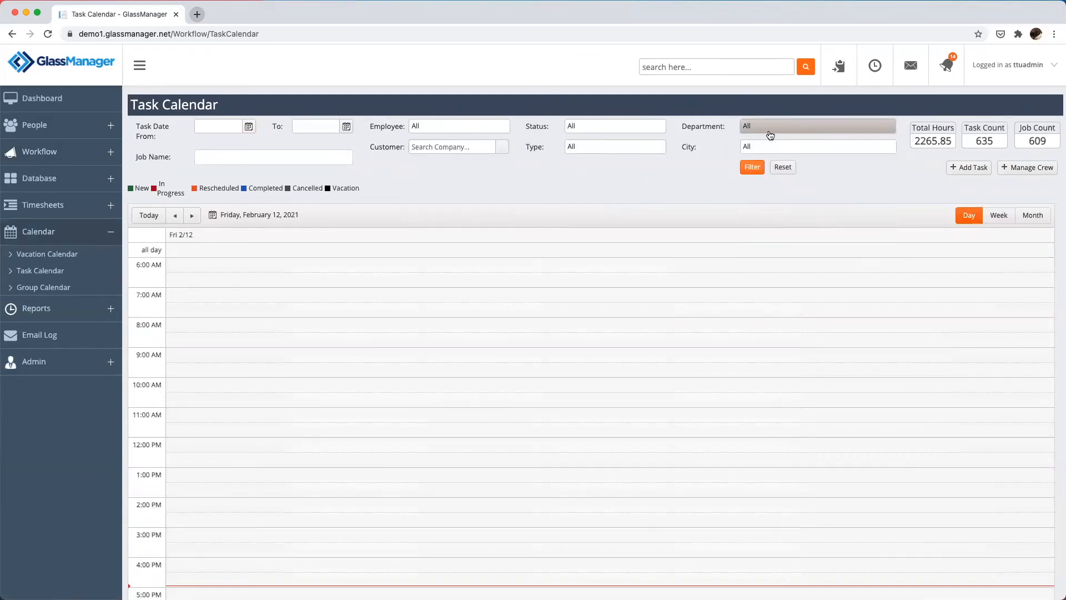
Step: In the weekly calendar, start a task at 7:30 AM on Wednesday 2/10 named "Glass Replacement" with description "Remove and Install new units."
left_click(995, 214)
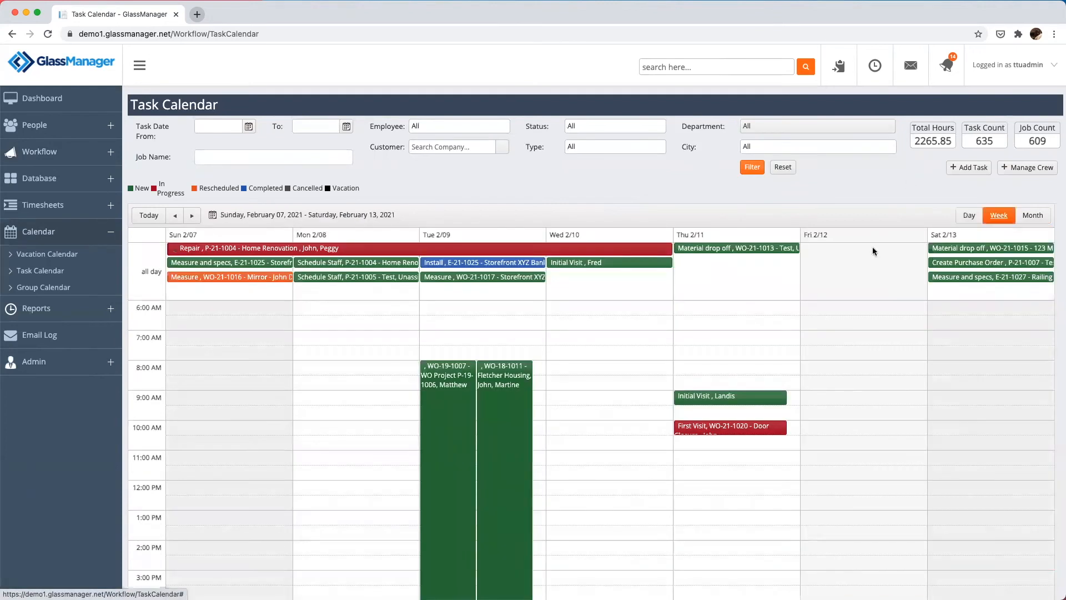
double_click(618, 359)
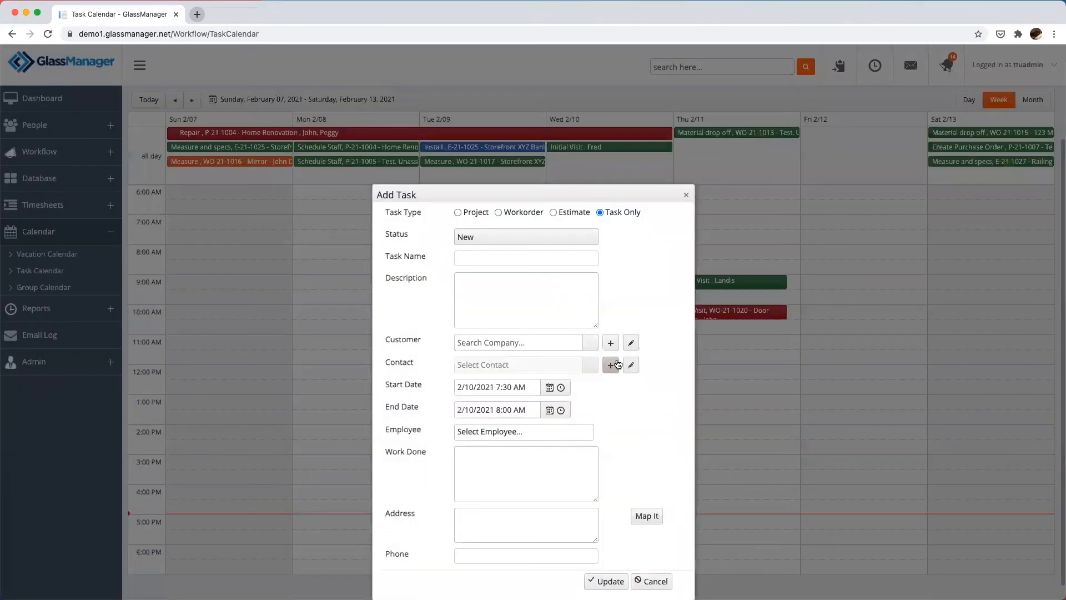
scroll(631, 310, "down", 1)
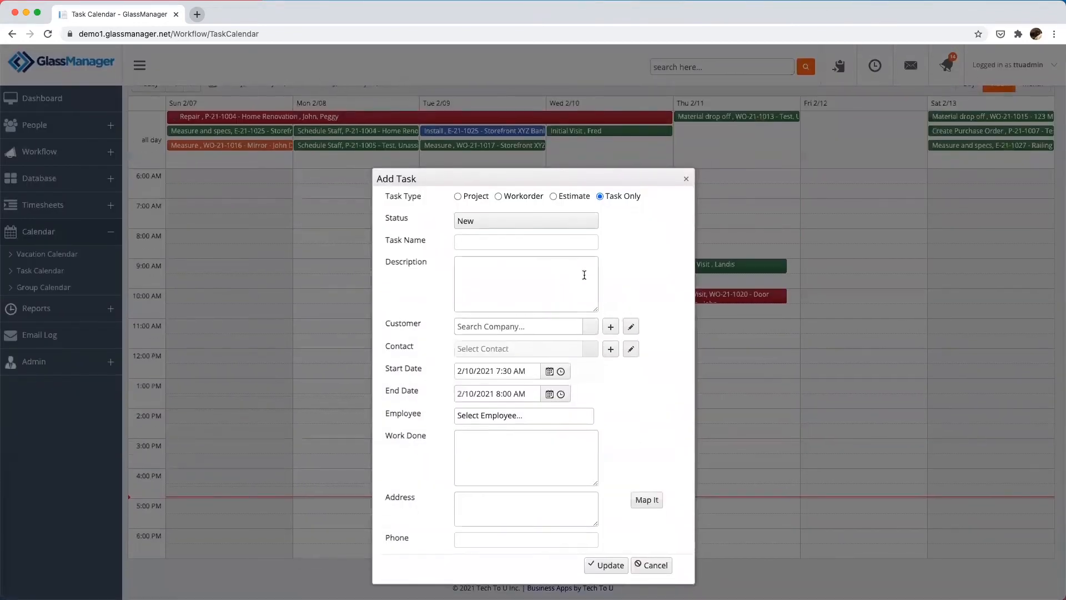
left_click(546, 244)
type("Glass Replacement")
left_click(530, 277)
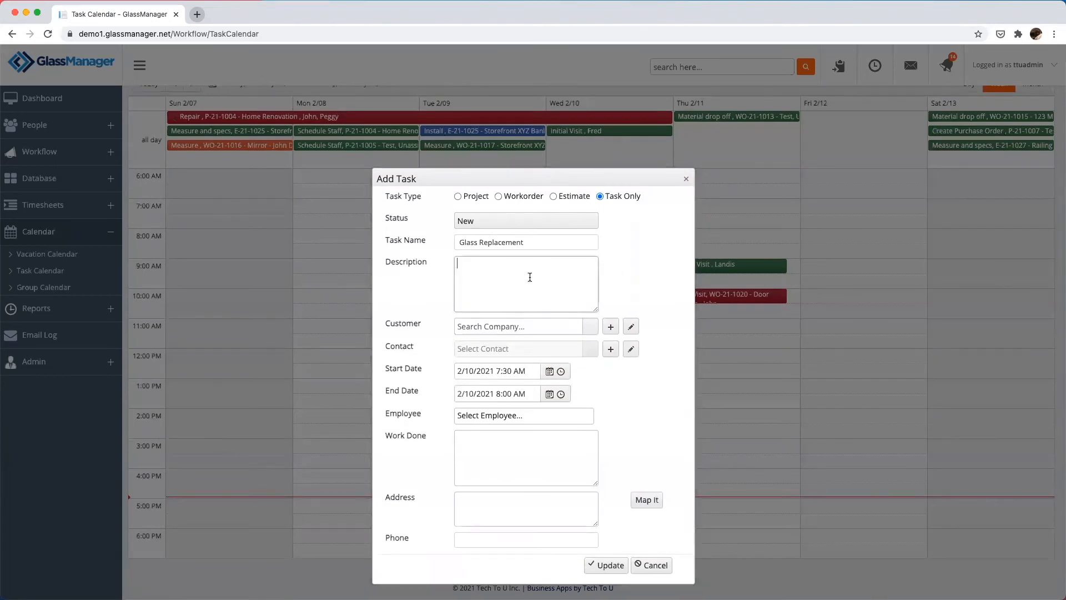
type("Remove and Install new units.")
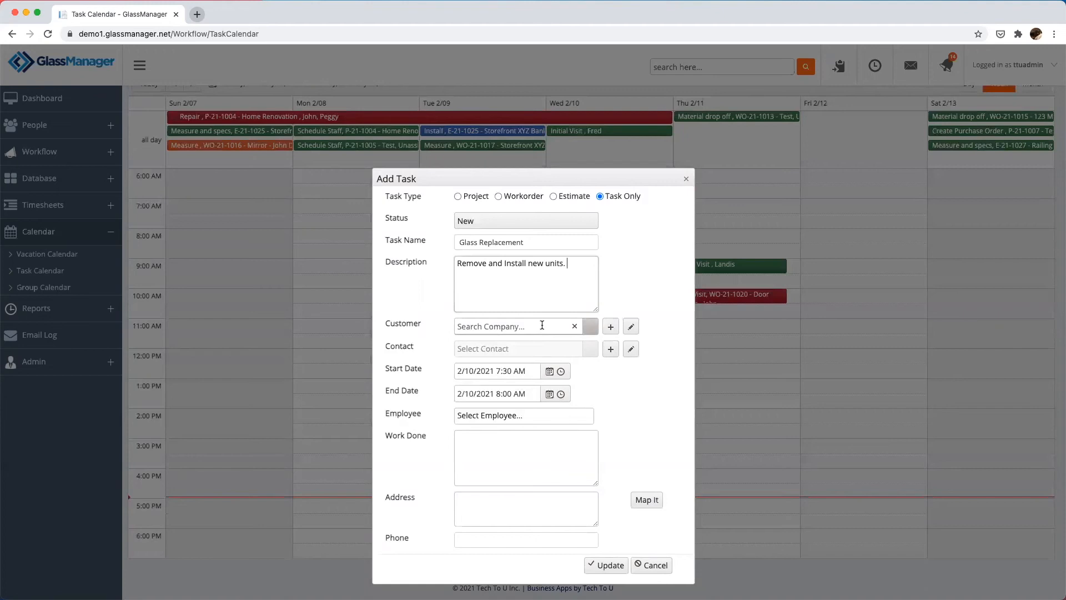
Step: Assign one employee from the staff list to the Glass Replacement task
left_click(562, 415)
scroll(545, 464, "down", 1)
scroll(545, 464, "down", 7)
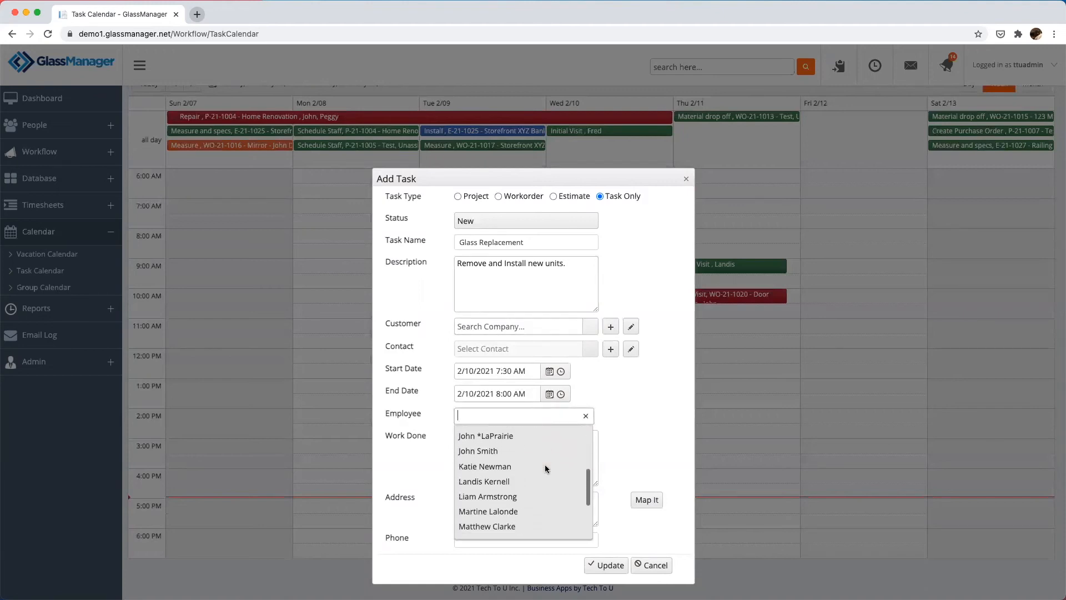
left_click(542, 496)
left_click(632, 432)
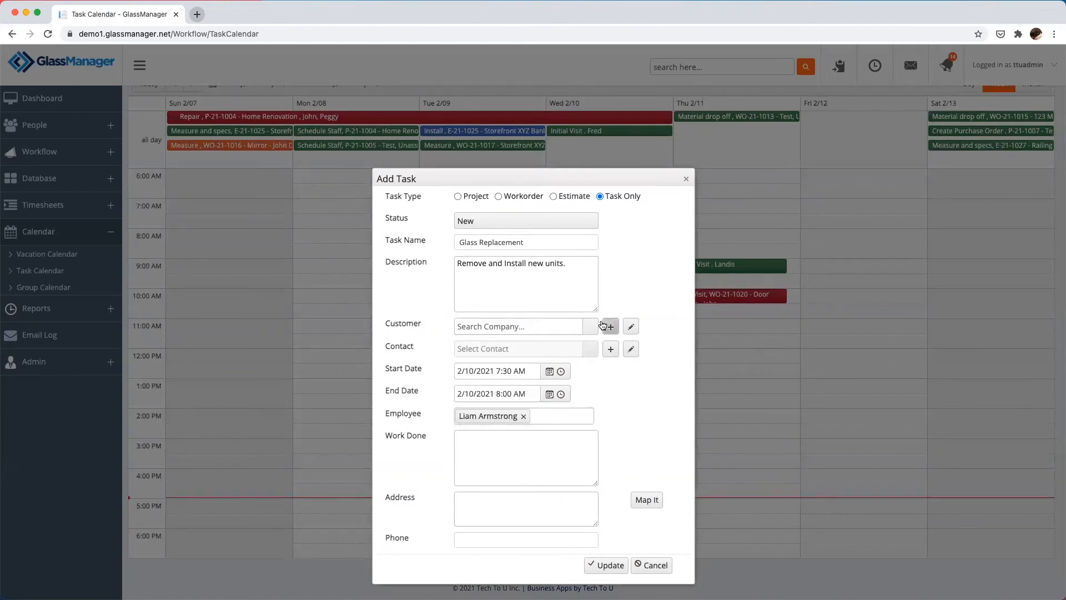
Step: Switch the task type through Estimate, Workorder and Project, examining the list of jobs each type can be linked to
left_click(554, 196)
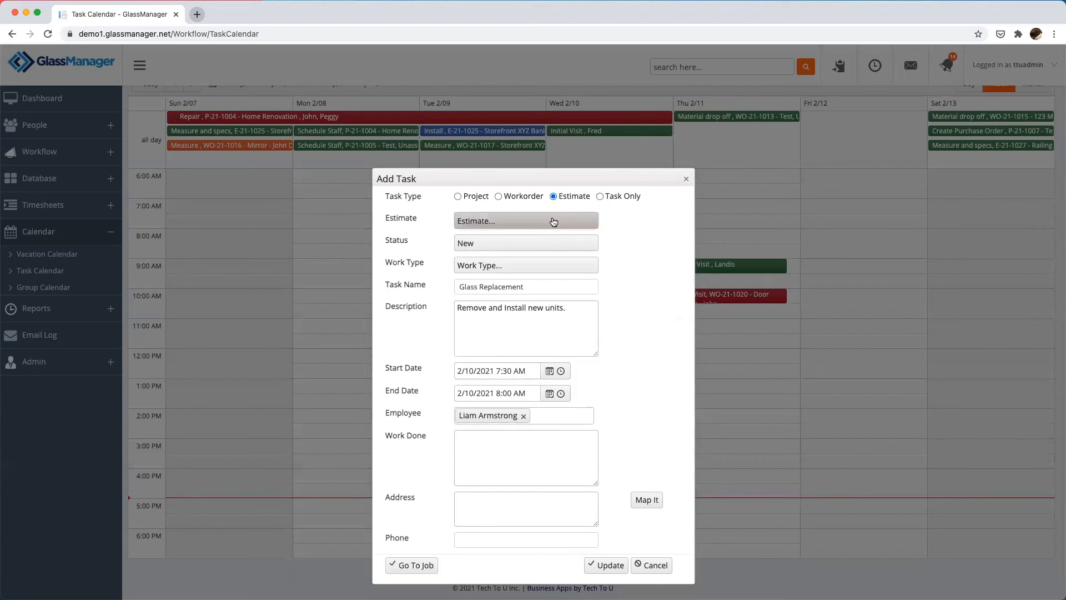
left_click(553, 219)
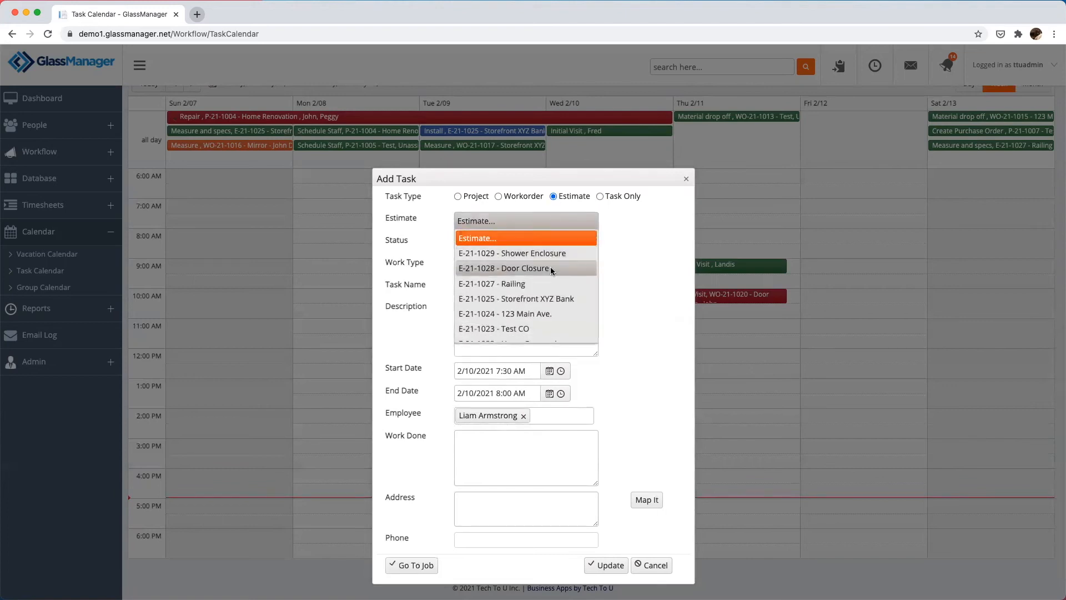
left_click(498, 197)
left_click(501, 222)
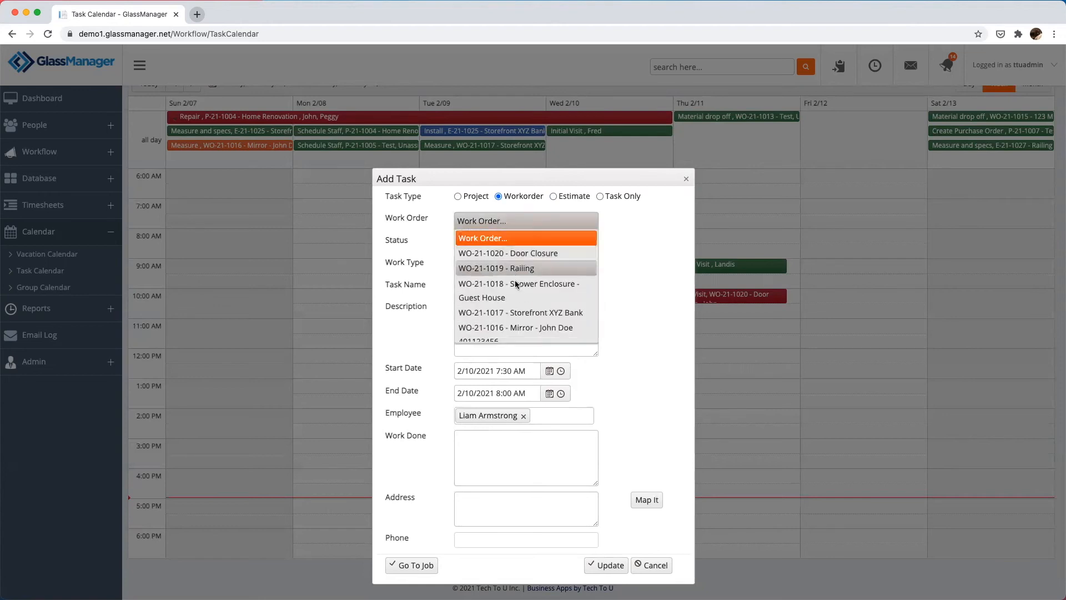
scroll(514, 280, "down", 4)
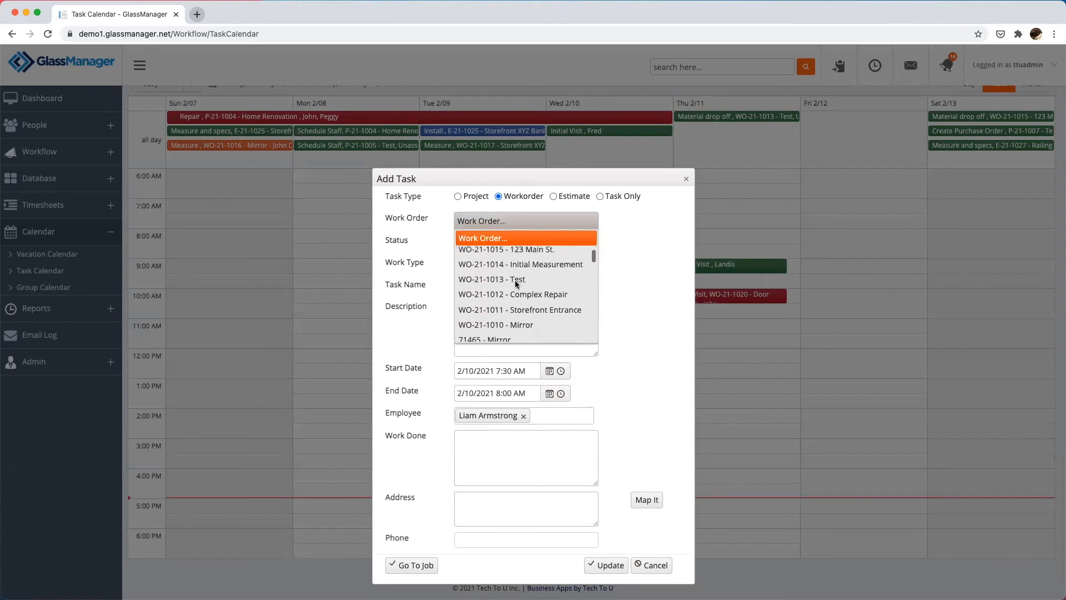
left_click(457, 197)
left_click(549, 222)
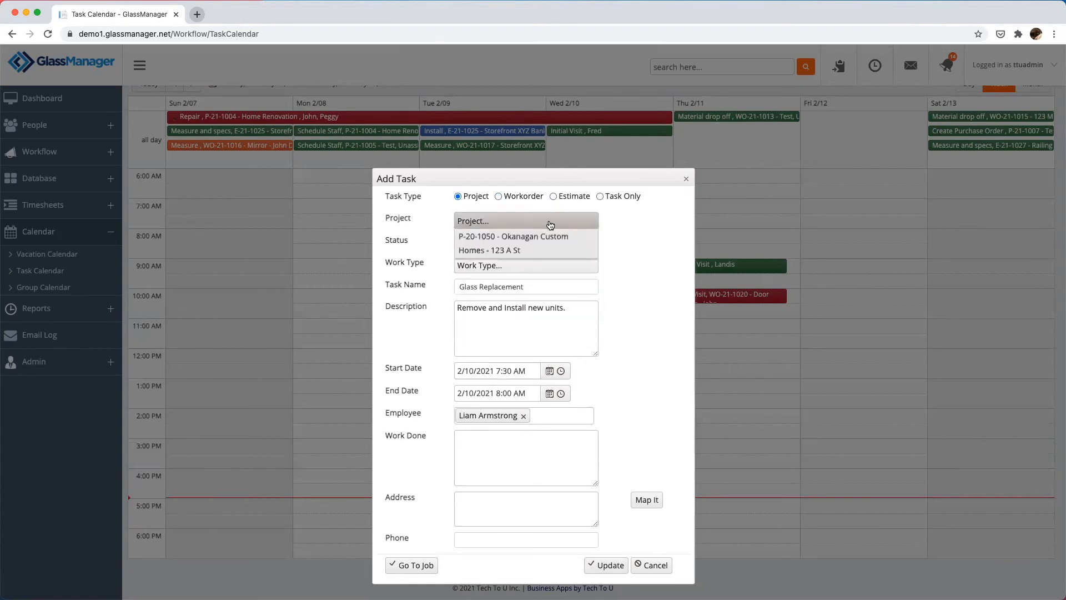
Step: Save the Glass Replacement task linked to project P-20-1046 - Building, and check its job details in the calendar
scroll(547, 278, "down", 4)
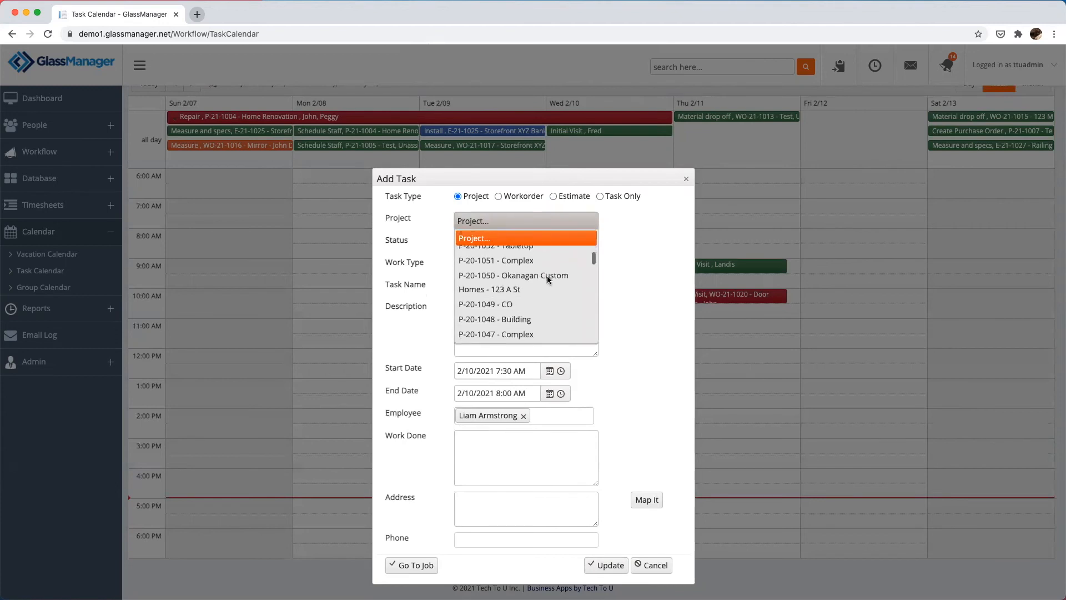
scroll(547, 279, "down", 4)
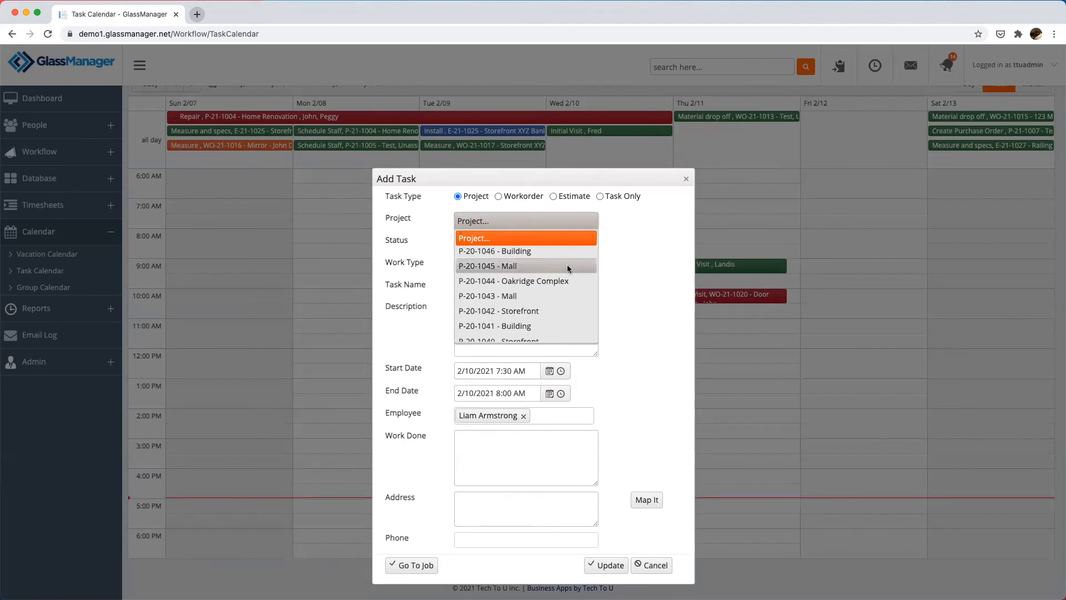
left_click(567, 252)
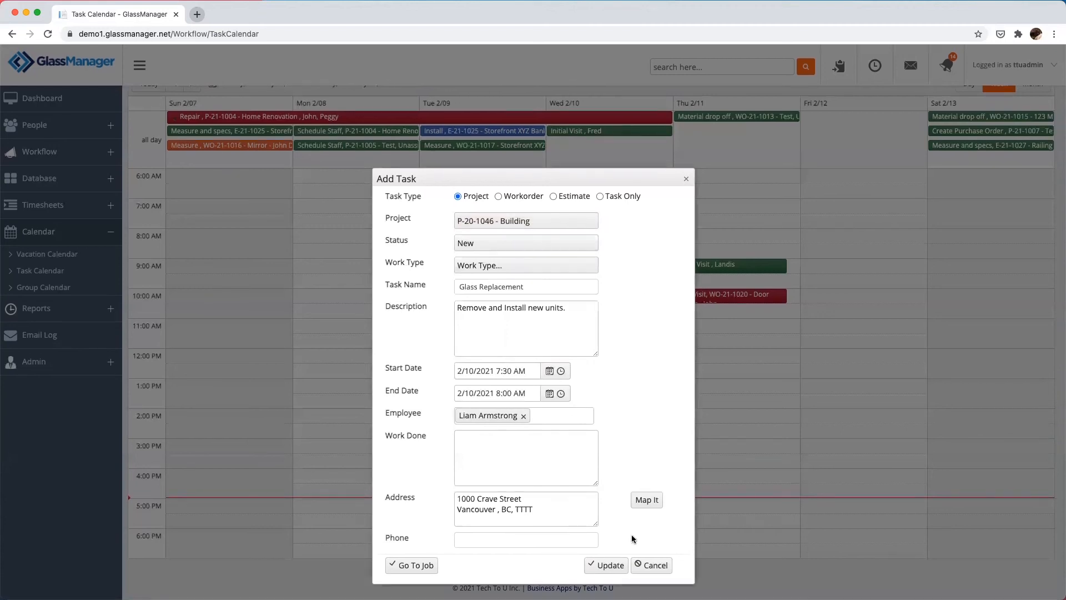
left_click(600, 565)
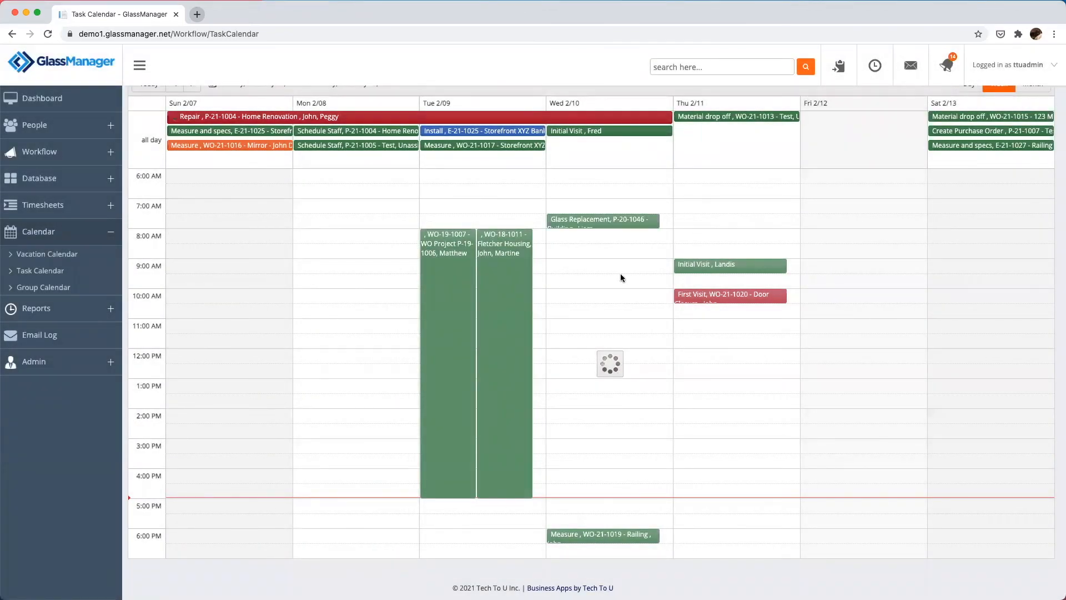
left_click(621, 223)
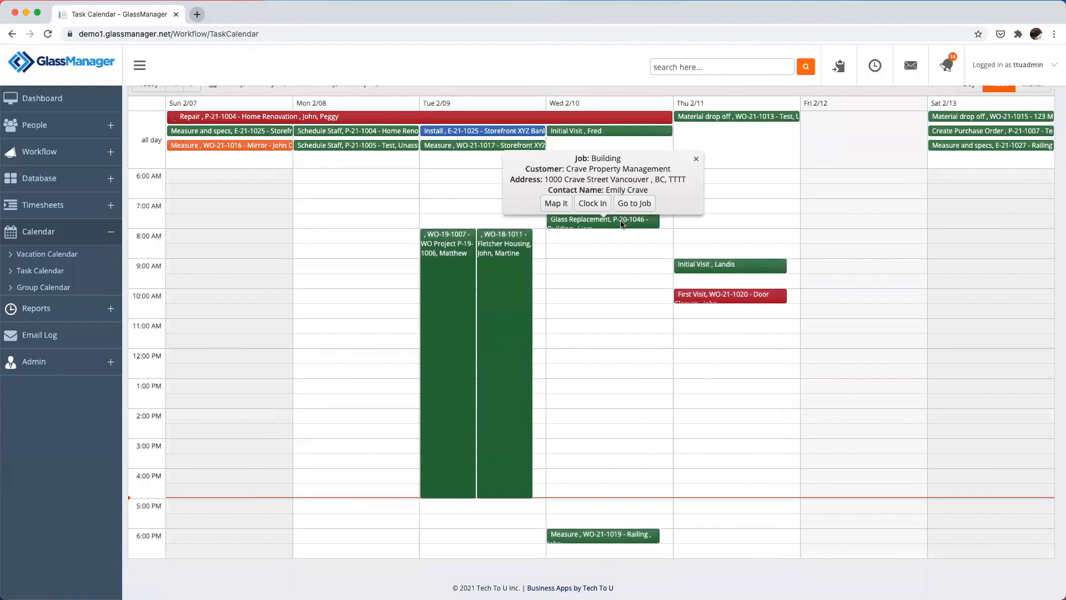
left_click(639, 278)
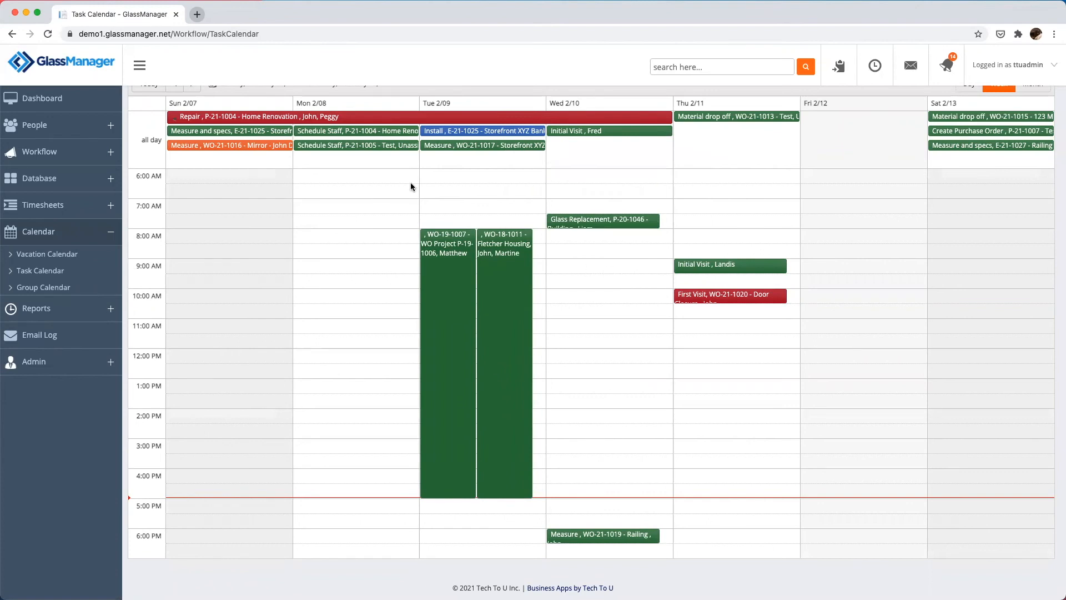
Step: Open the Group Calendar and look through its job list and the weekly schedule of each employee and crew
left_click(66, 289)
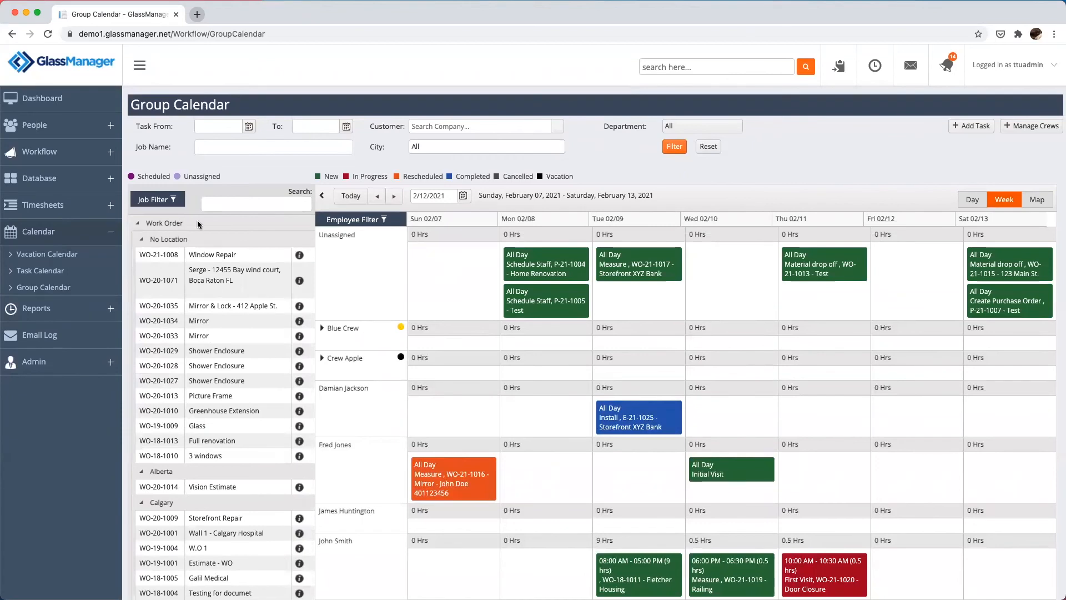
scroll(476, 366, "down", 3)
scroll(475, 362, "down", 5)
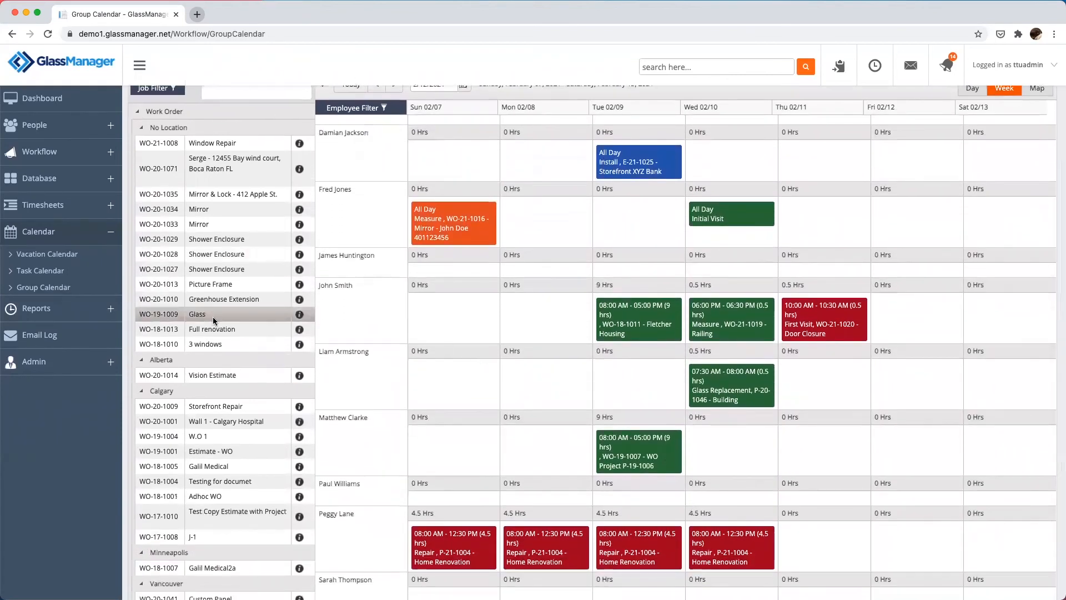
scroll(212, 317, "down", 2)
scroll(212, 317, "up", 3)
scroll(213, 320, "up", 2)
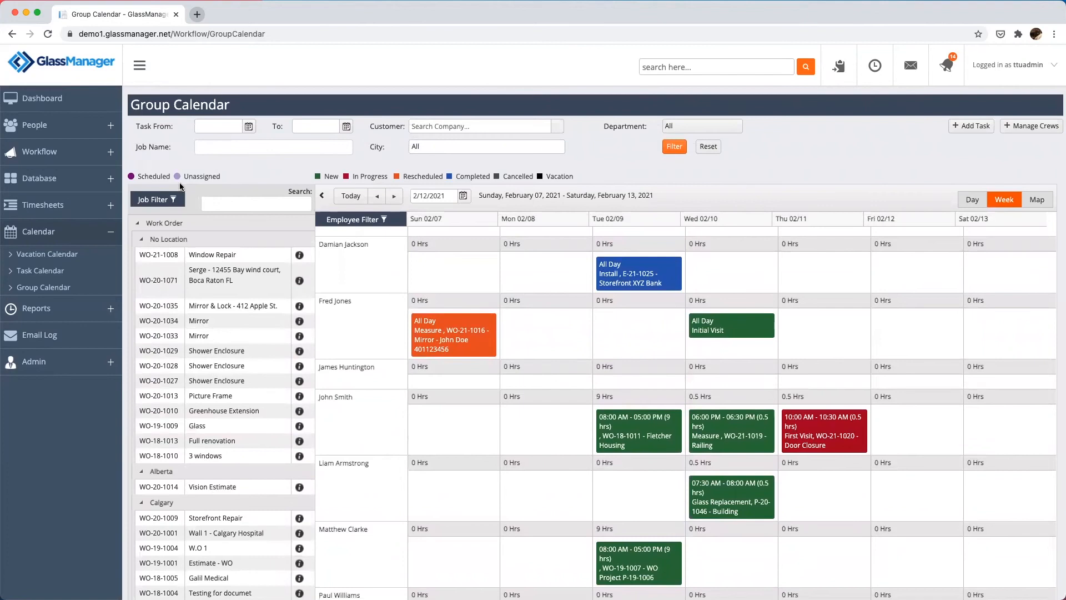
Step: Add projects of every status to the Group Calendar's job filter, keeping the location filter enabled, and apply it
left_click(172, 201)
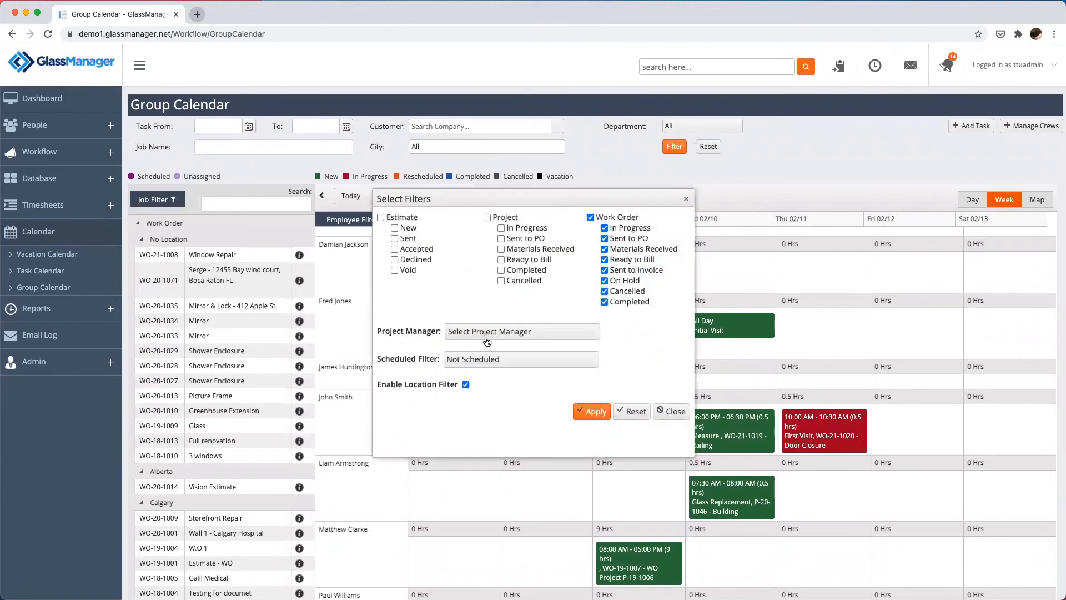
left_click(466, 385)
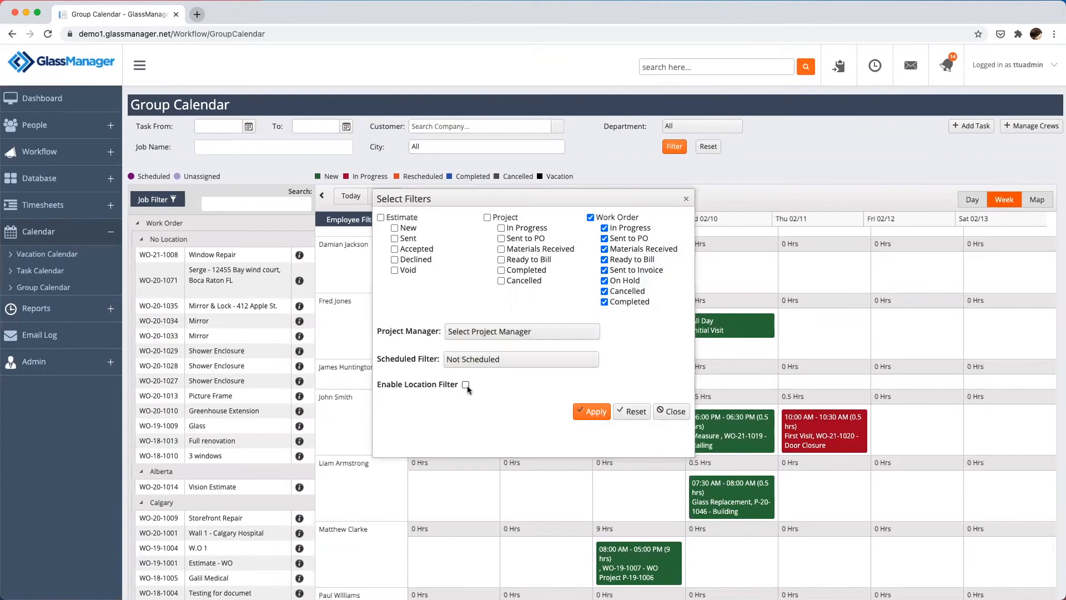
left_click(517, 361)
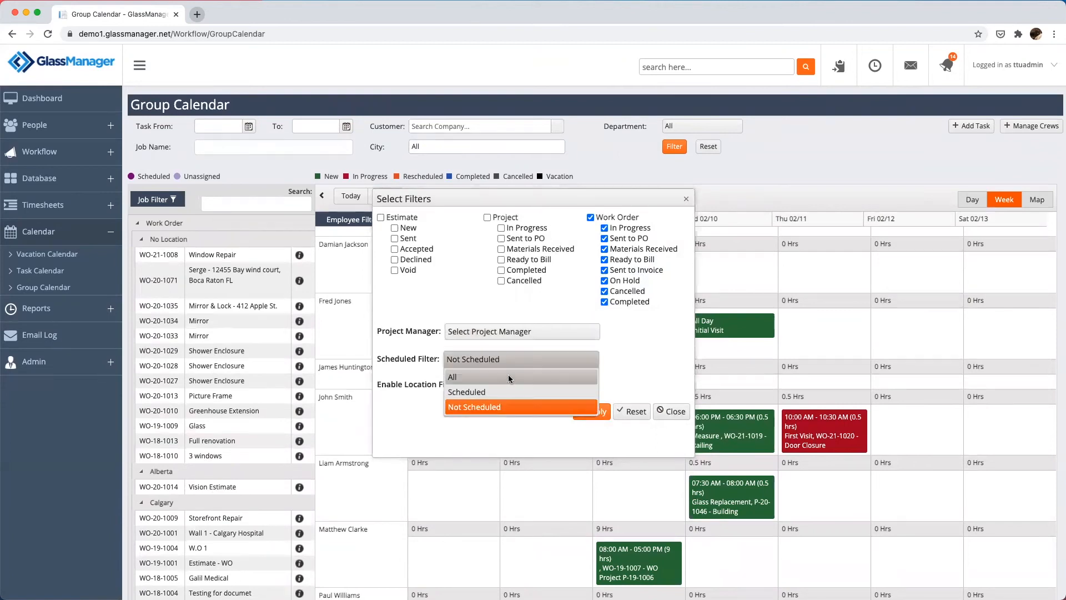
left_click(468, 303)
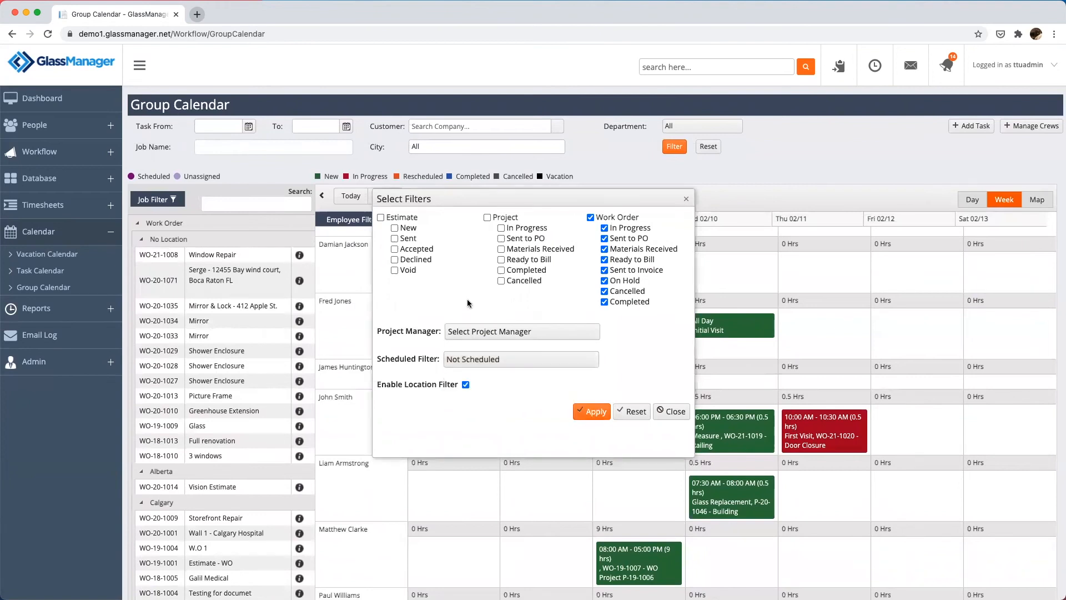
left_click(487, 218)
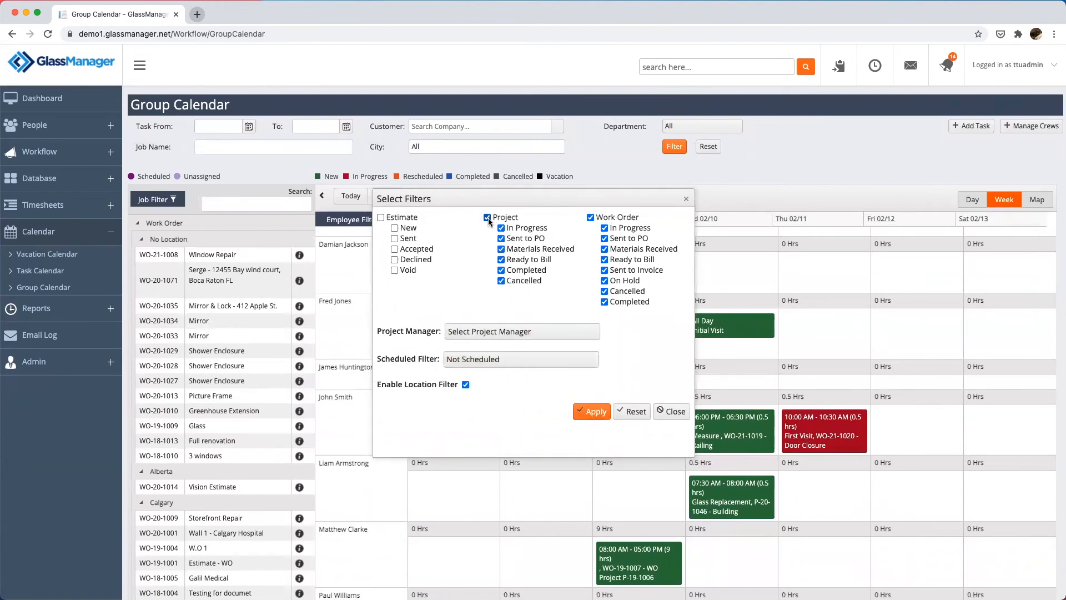
left_click(597, 414)
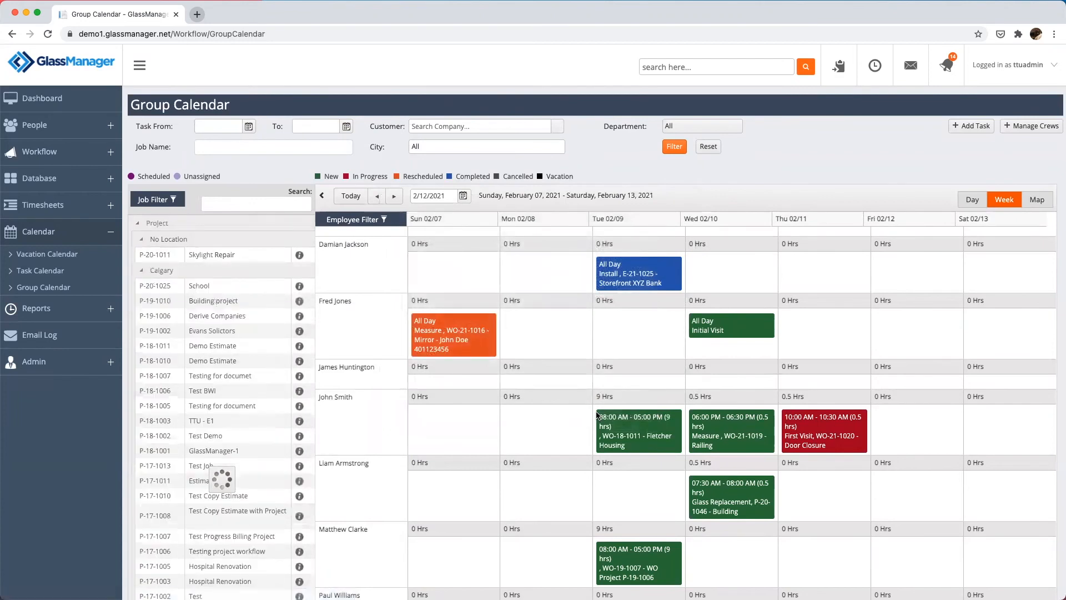
Step: Show P-19-1010 Building project in the map view and examine the job details of individual markers around Calgary
left_click(212, 299)
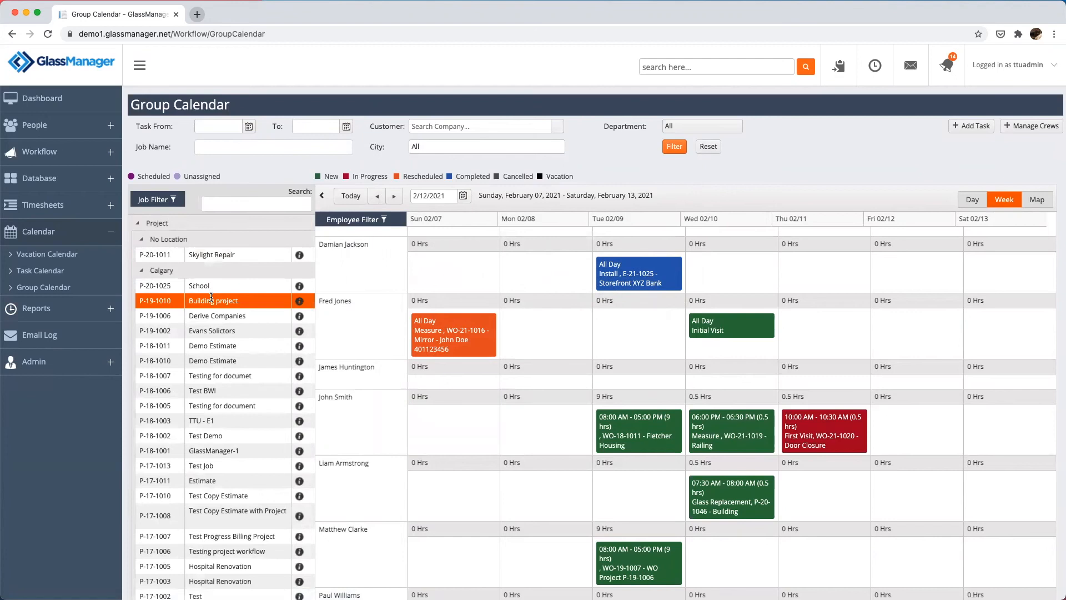
left_click(1049, 203)
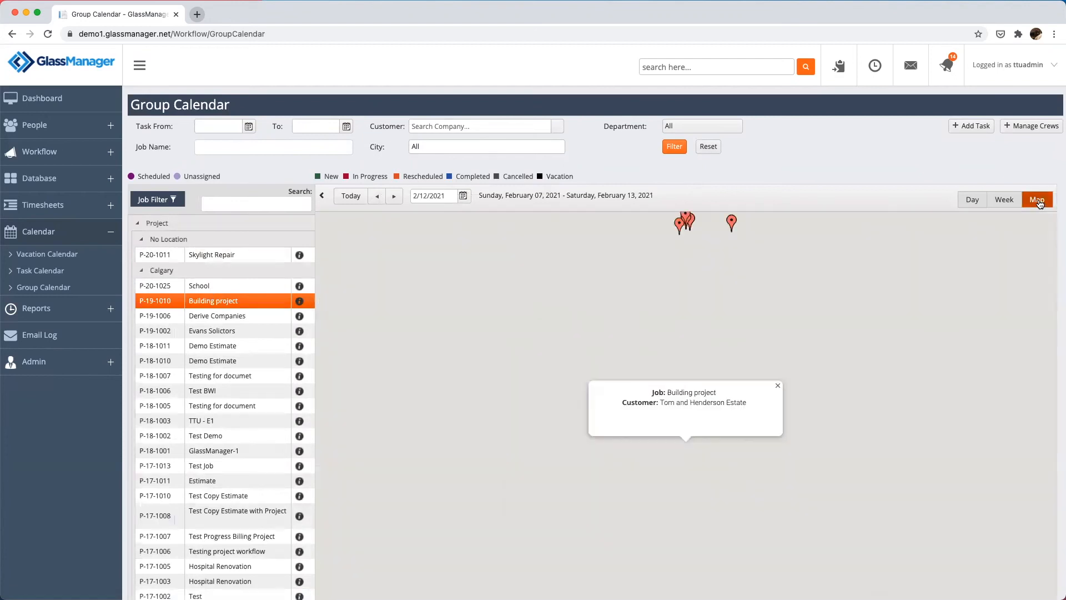
left_click(779, 386)
left_click_drag(753, 436, 741, 389)
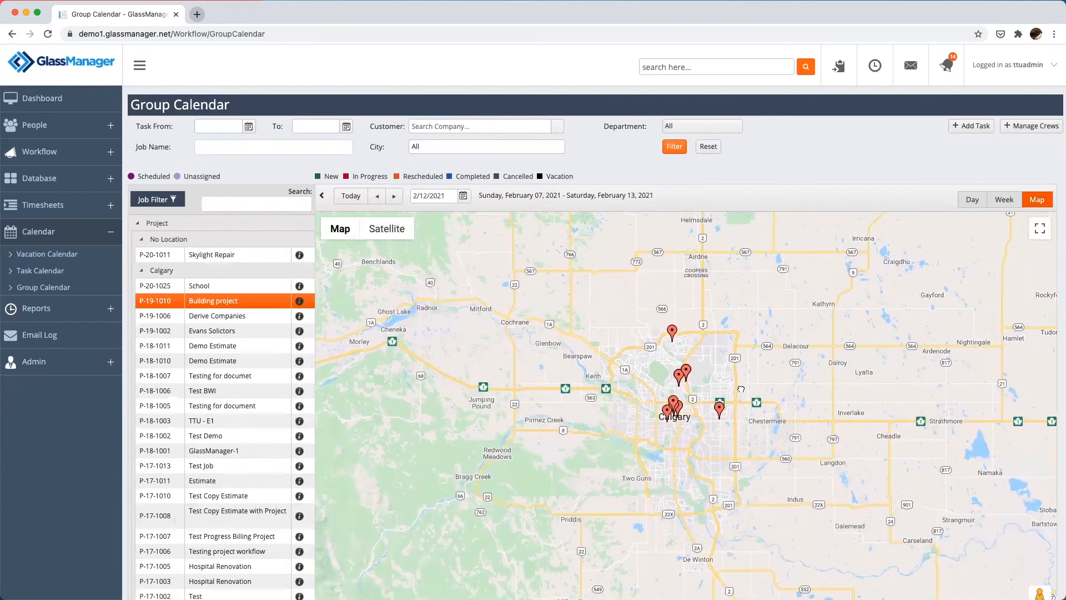
scroll(686, 414, "up", 2)
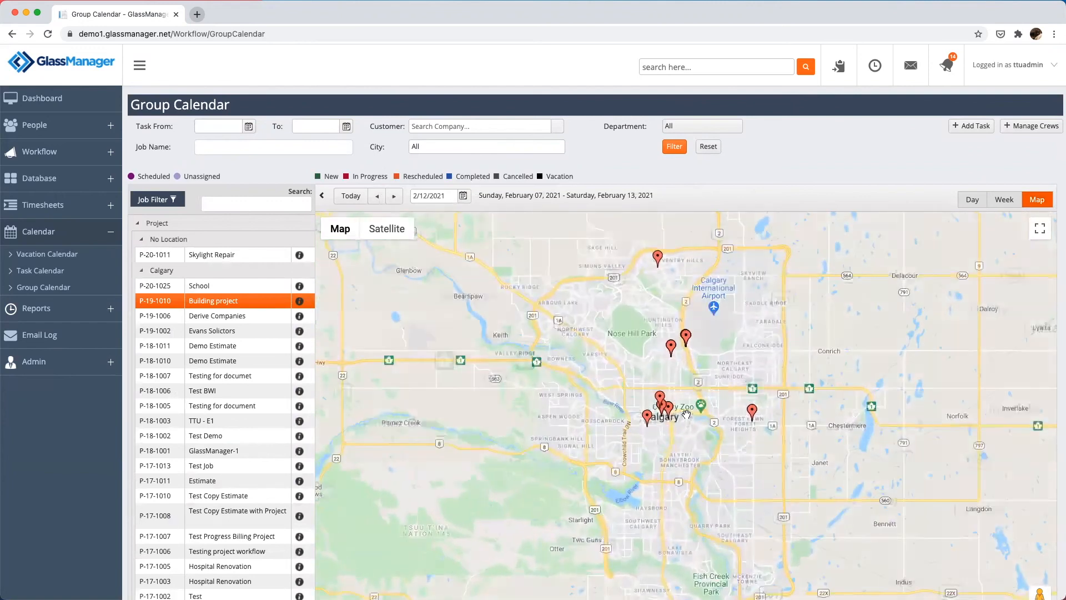
scroll(686, 414, "up", 2)
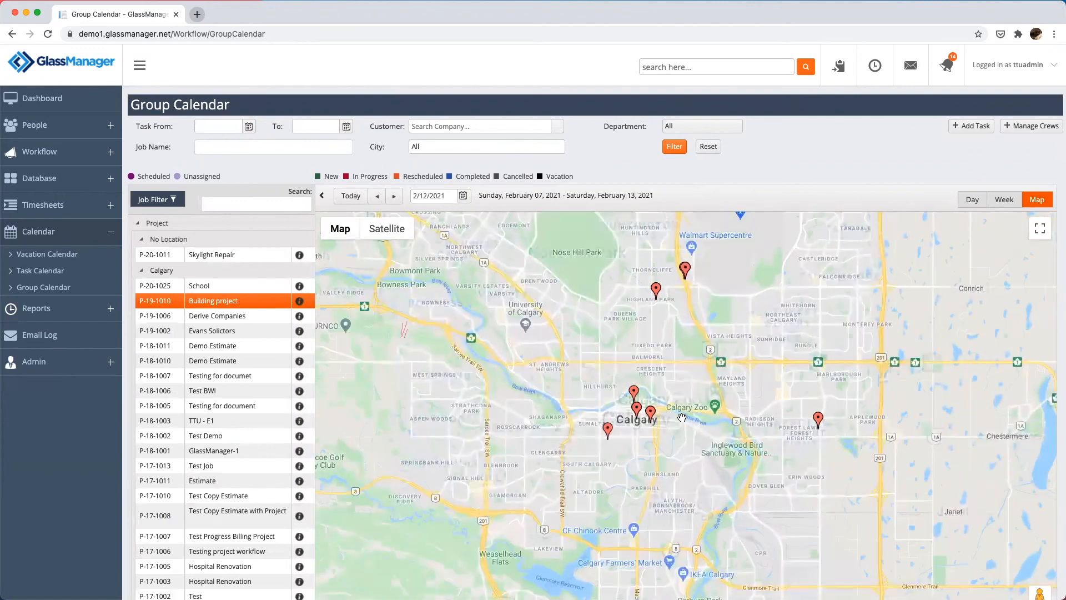
left_click(634, 392)
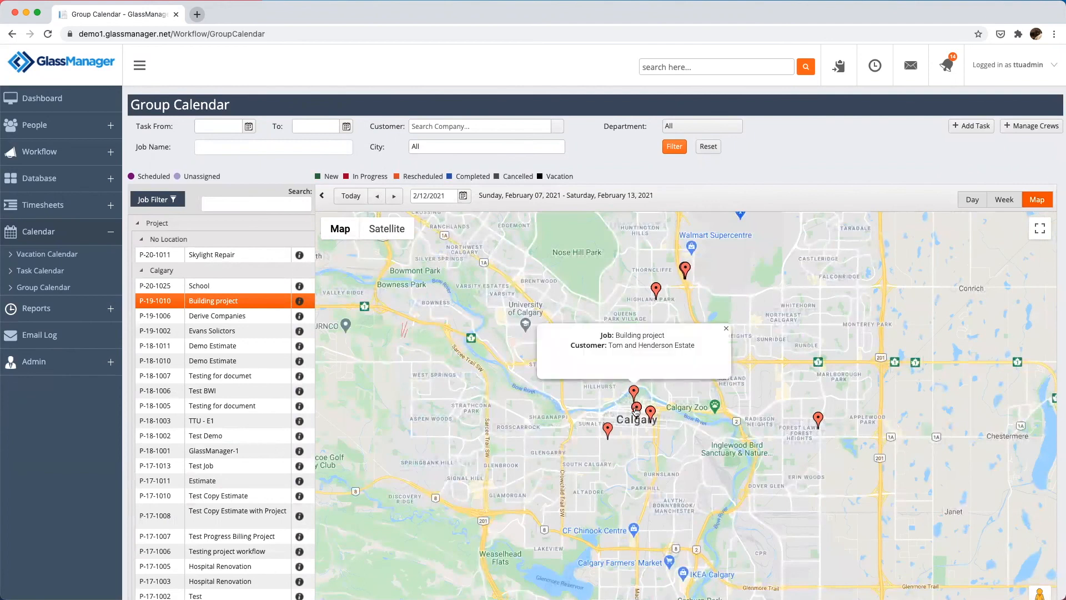
left_click(636, 411)
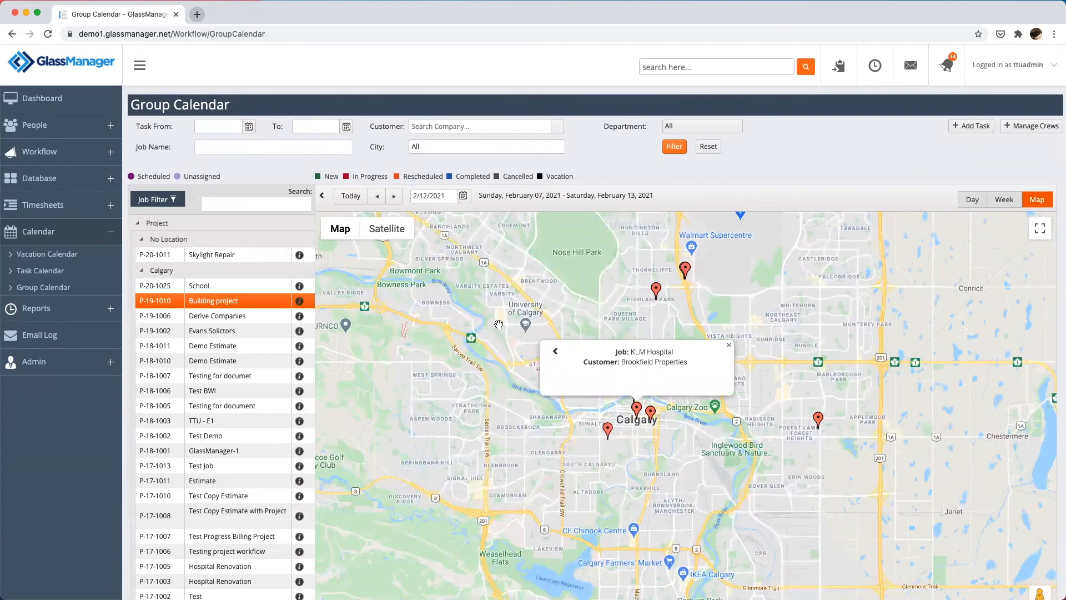
Step: Set the job filter's Scheduled Filter to All and apply it
left_click(174, 201)
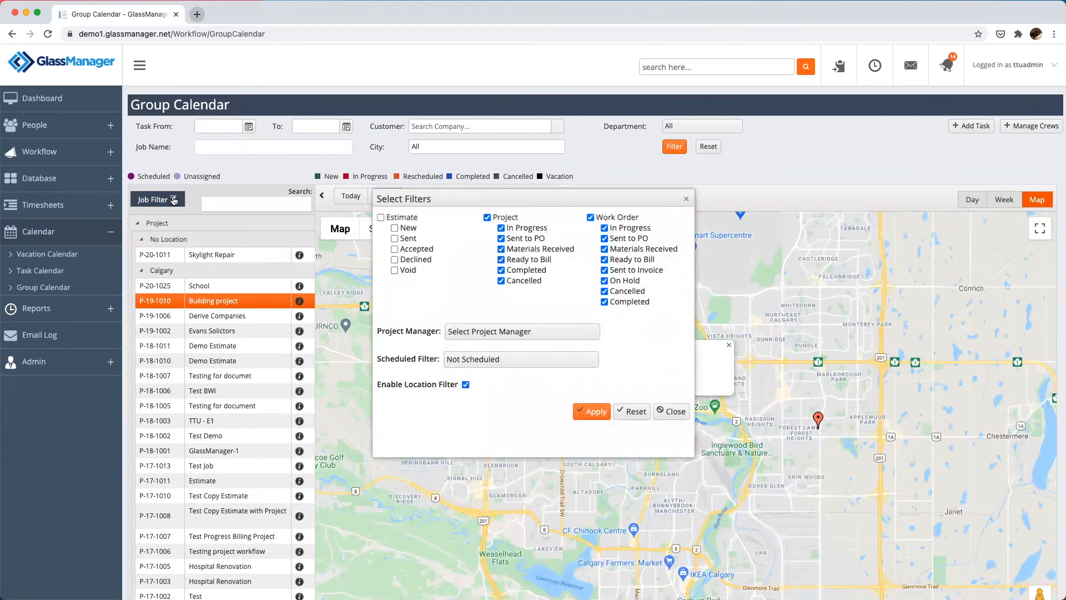
left_click(459, 368)
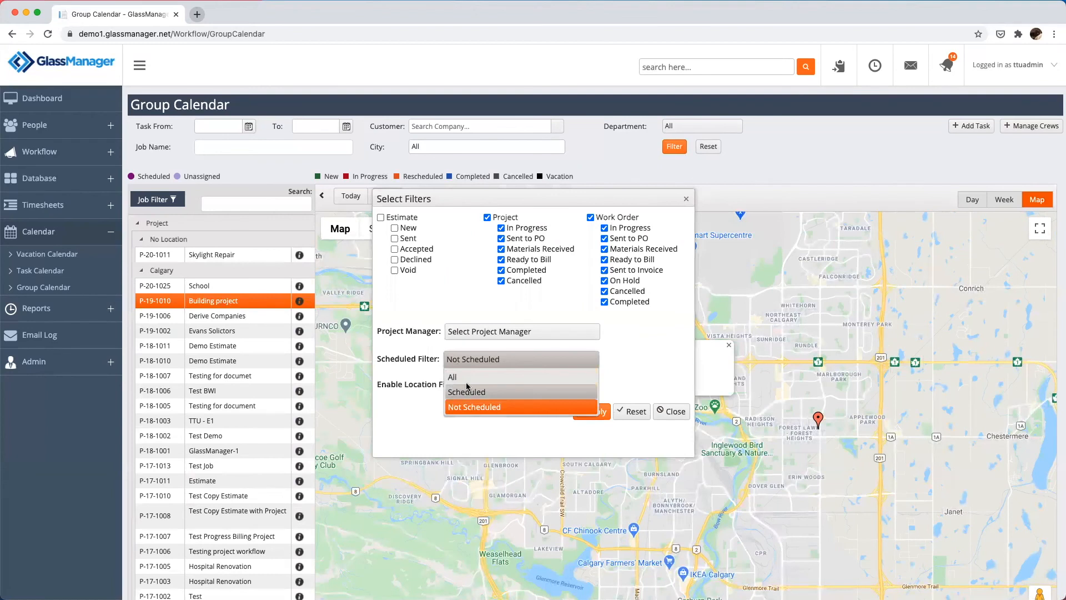
left_click(469, 378)
left_click(591, 411)
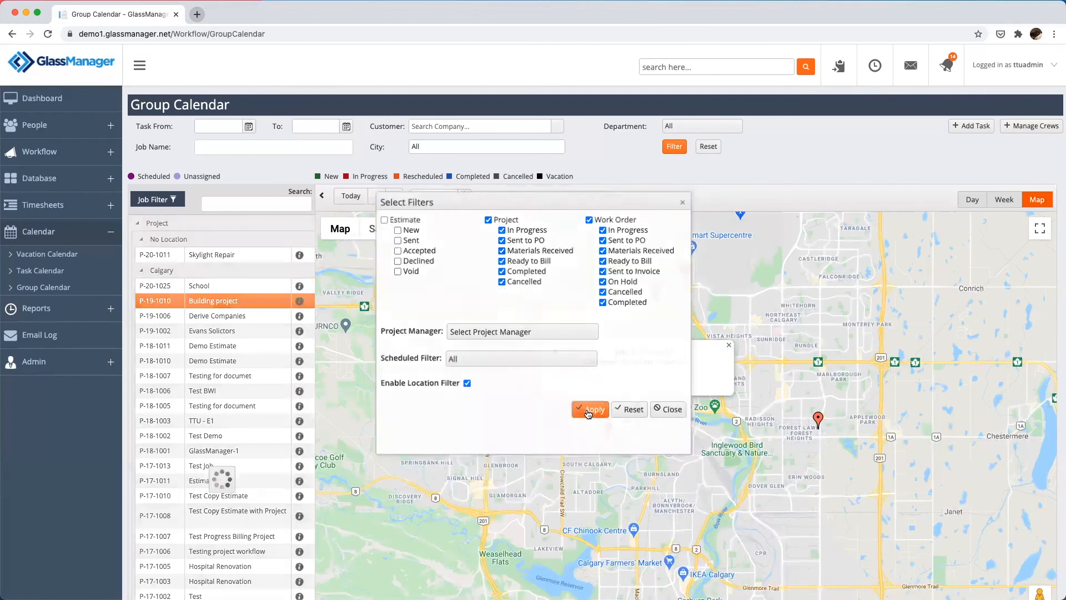
Step: Locate the Door and Windows Installation project on the map, and review the task list of the NE Dealership Reno job
scroll(233, 422, "down", 1)
left_click(233, 381)
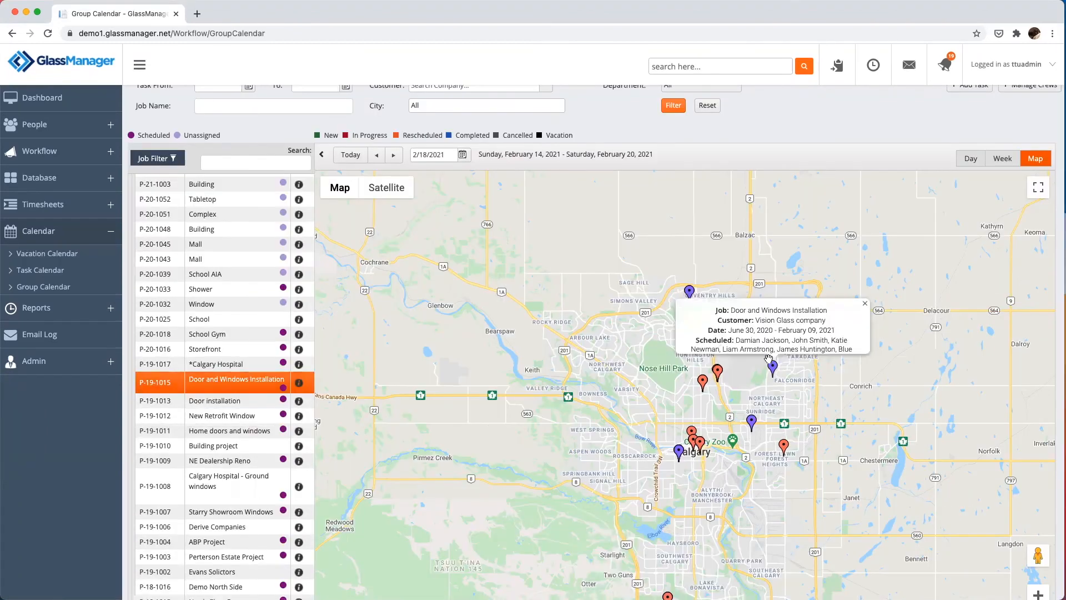
left_click(753, 421)
left_click(753, 421)
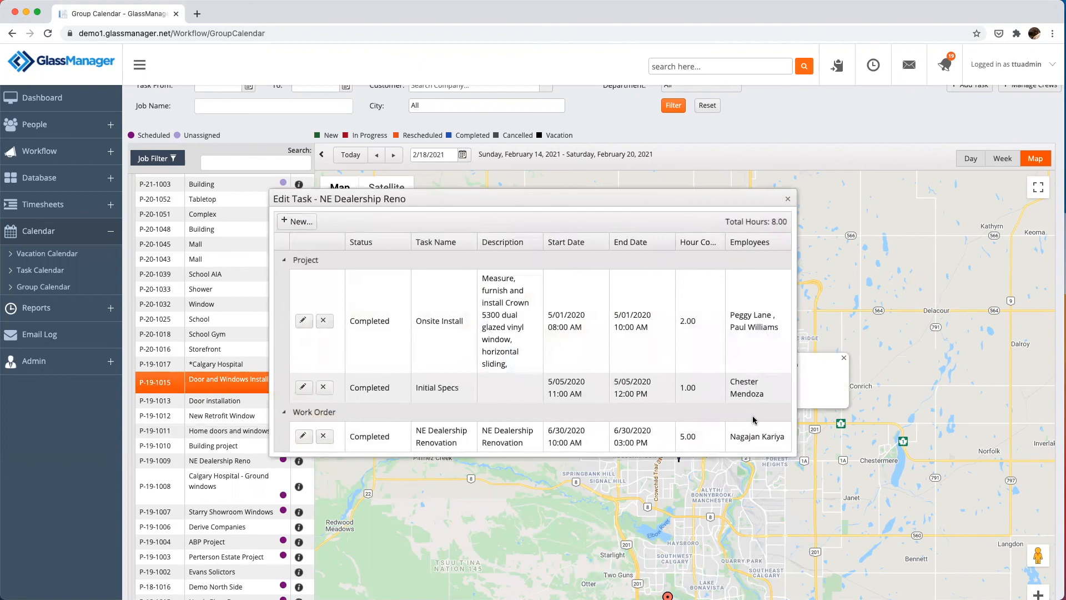
left_click(788, 199)
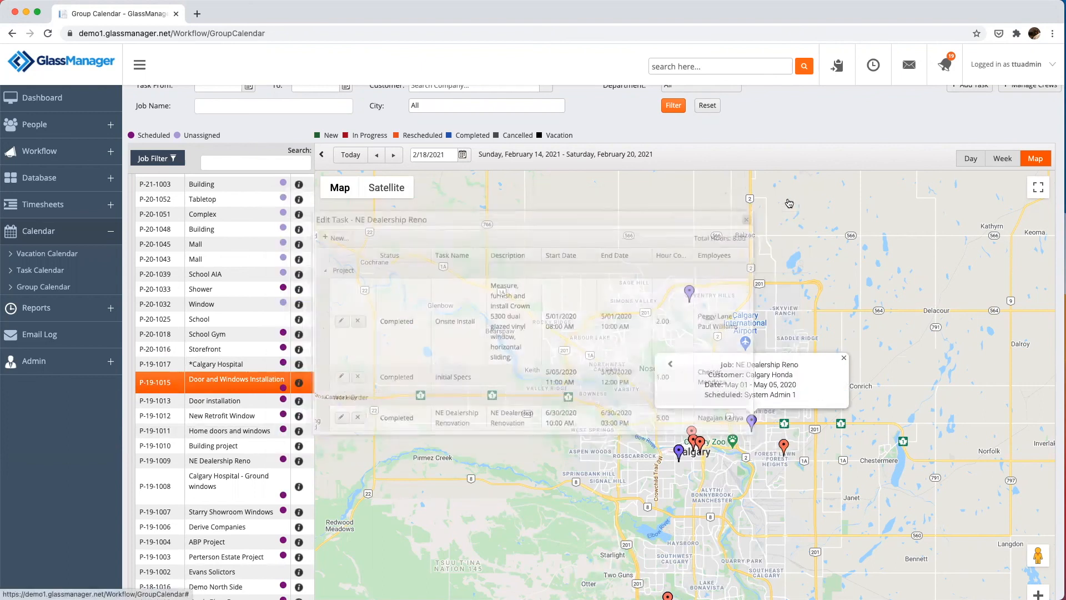
Step: Start a new task for the unscheduled Test Demo job from its map marker, and cancel it
left_click(703, 447)
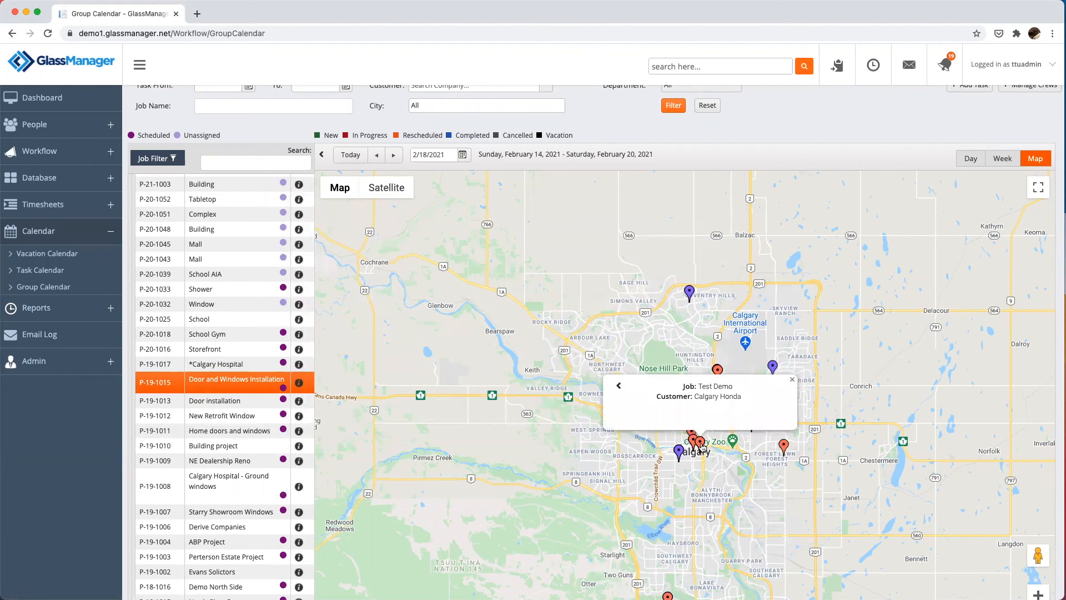
left_click(702, 447)
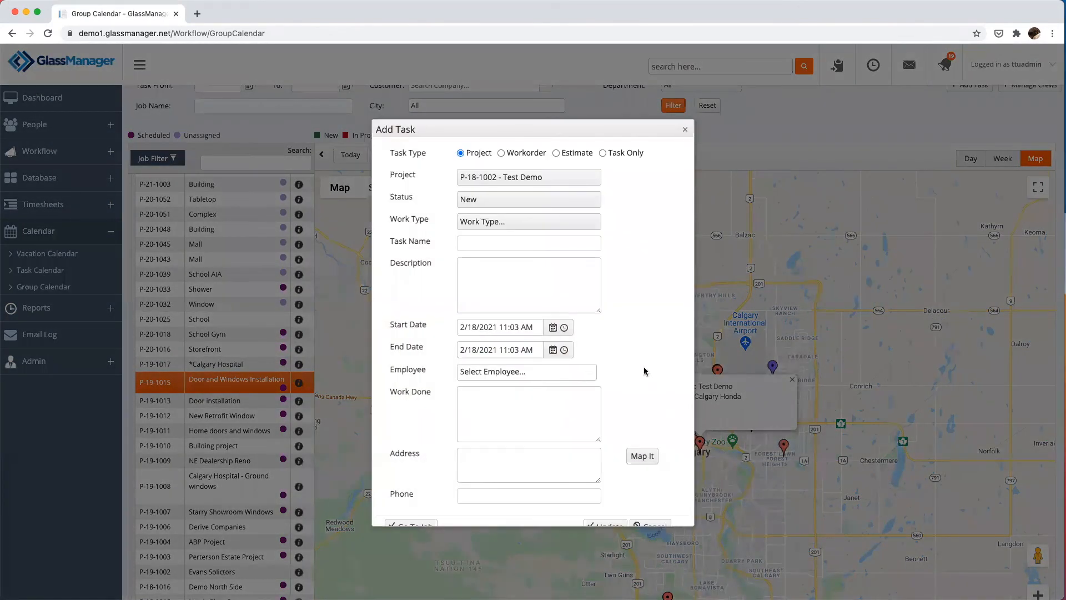
scroll(644, 371, "down", 1)
left_click(648, 507)
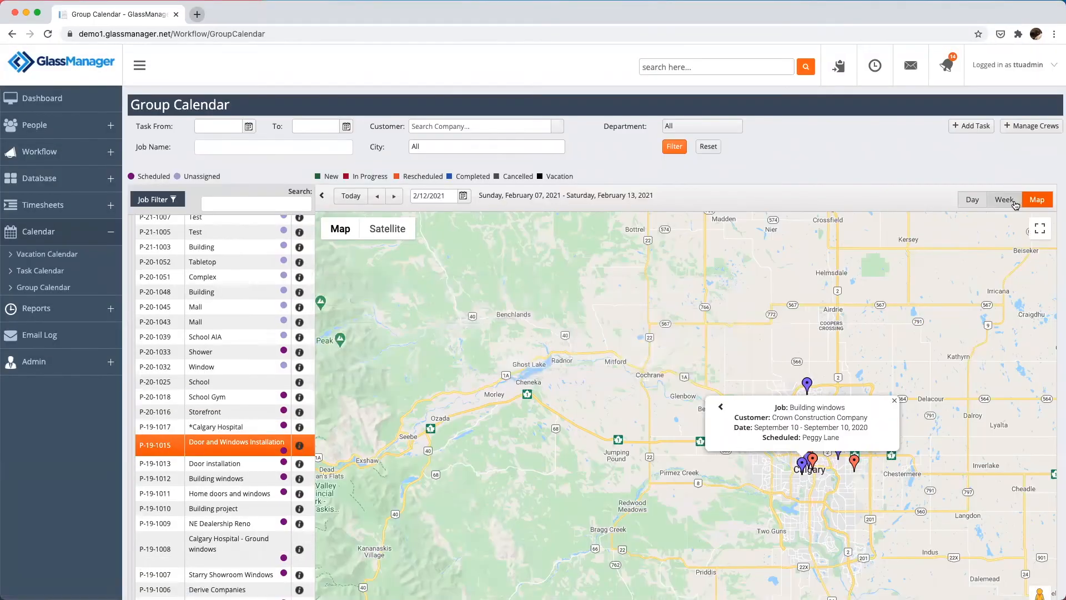
Step: In the week view, start a task for the Door and Windows Installation job in an employee's Tuesday 02/09 slot and name it Replacement
left_click(1004, 200)
scroll(802, 418, "down", 5)
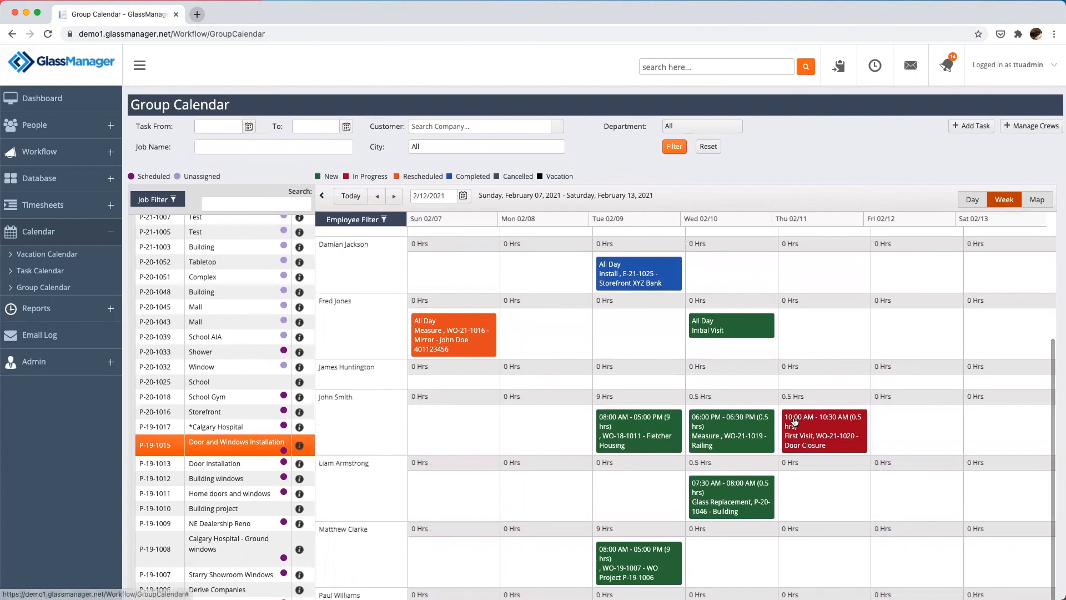
left_click_drag(232, 452, 671, 382)
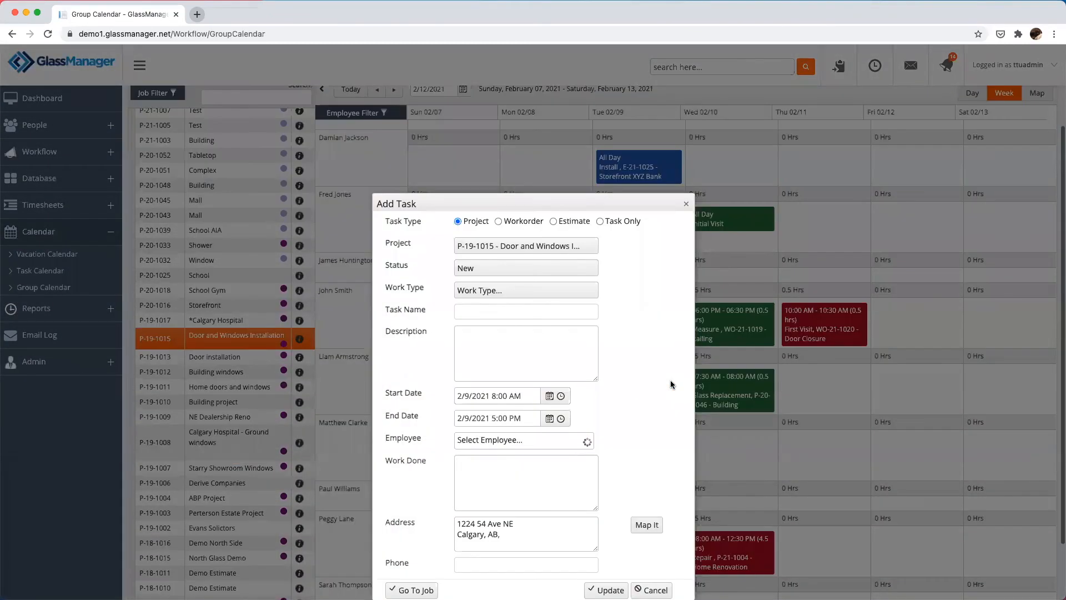
scroll(615, 384, "down", 1)
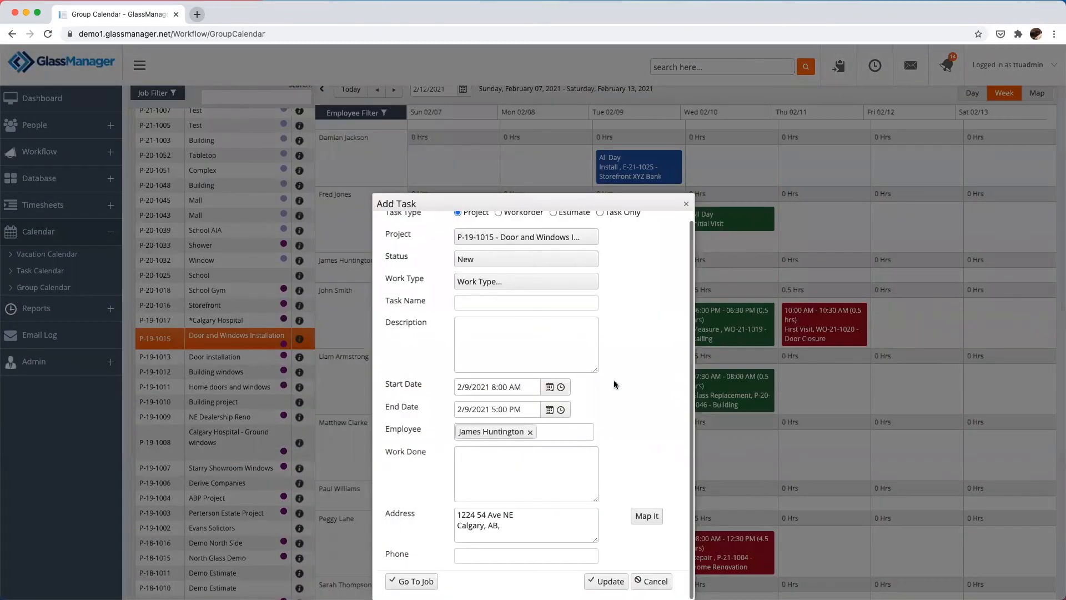
left_click(571, 305)
type("Rep")
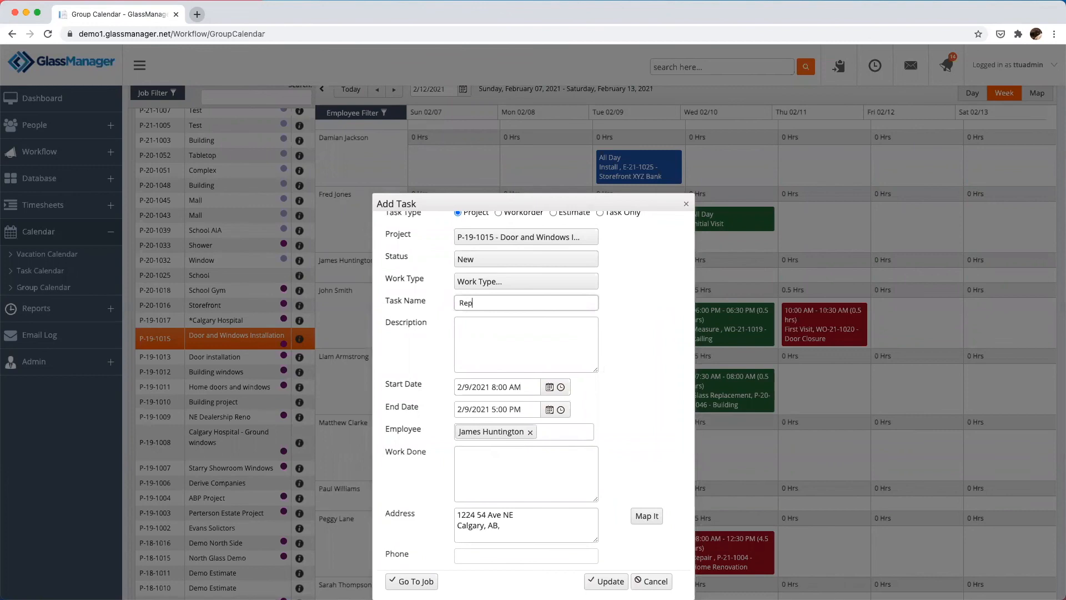
type("lacement")
Step: Assign a second employee and Blue Crew (Crew) to the Replacement task
left_click(576, 433)
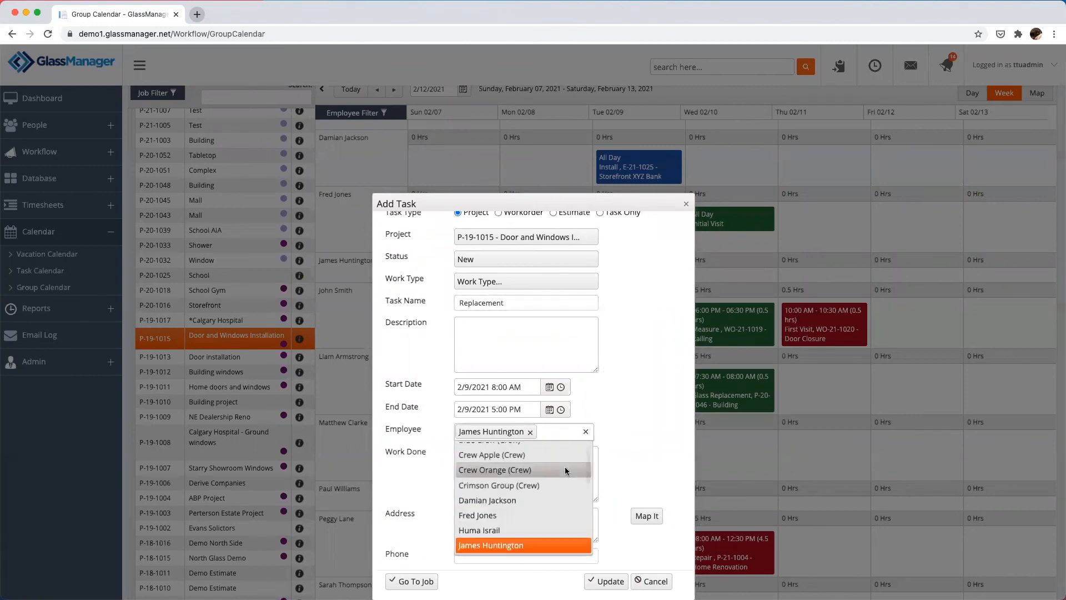
scroll(555, 492, "down", 3)
left_click(544, 497)
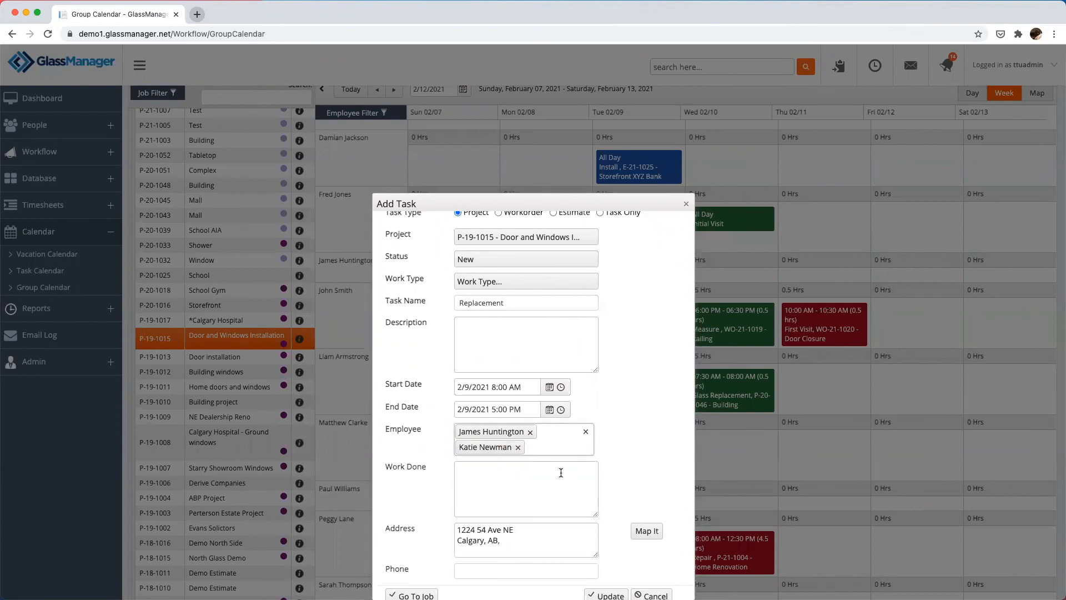
scroll(535, 498, "up", 3)
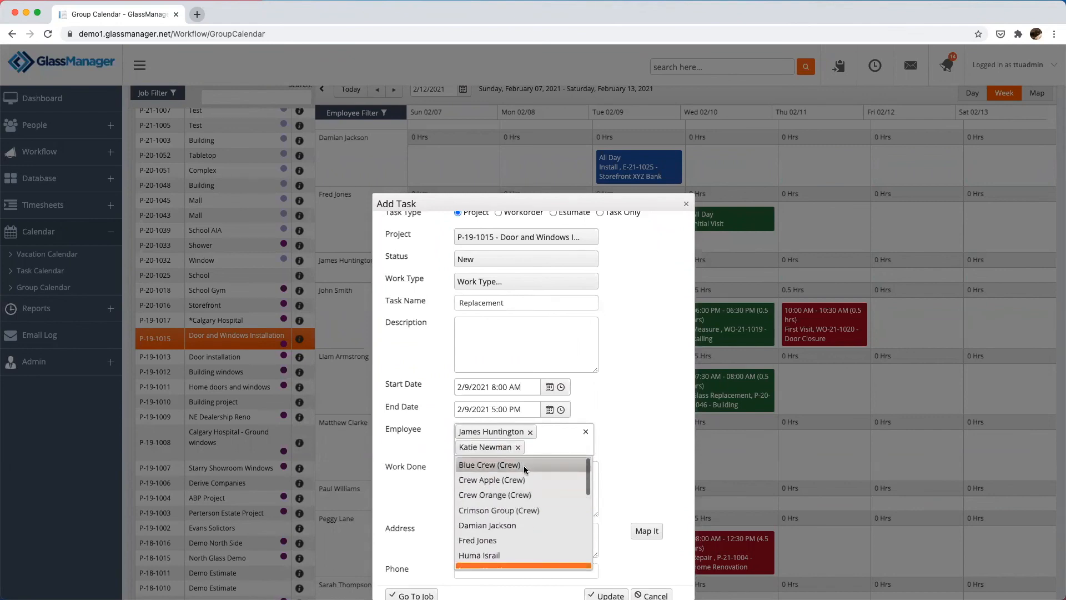
left_click(525, 465)
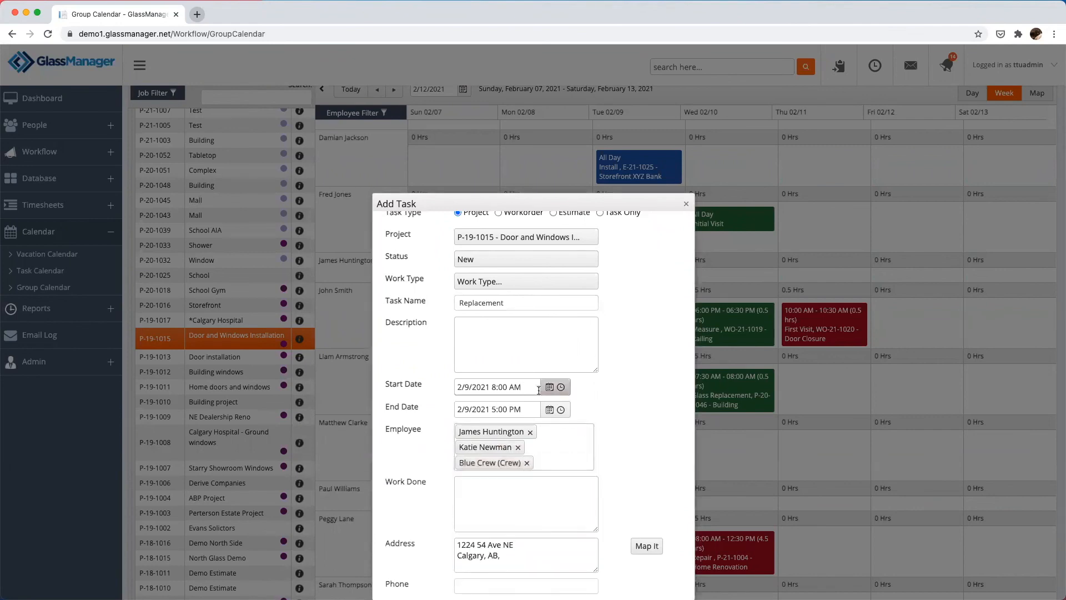
Step: Set the task's start to 2/9/2021 1:00 PM and save it
left_click(561, 388)
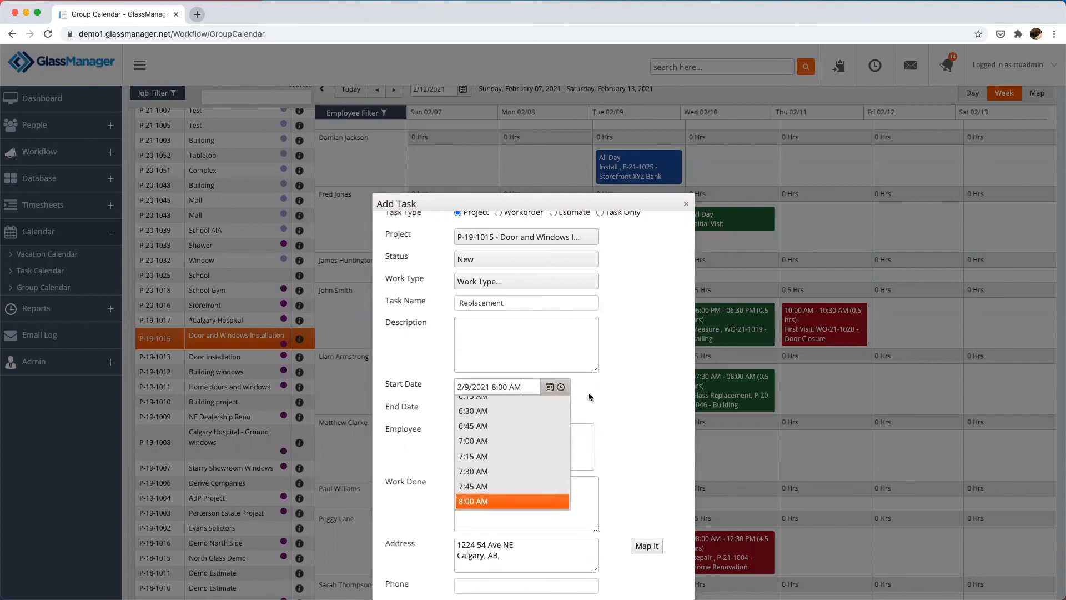
scroll(548, 434, "down", 2)
scroll(548, 435, "down", 7)
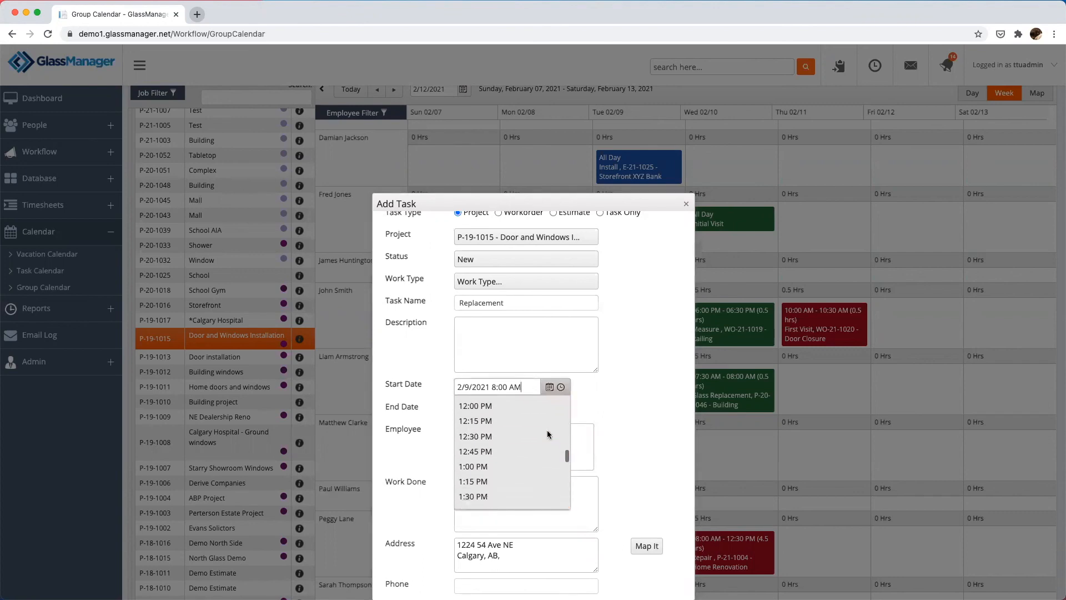
left_click(534, 465)
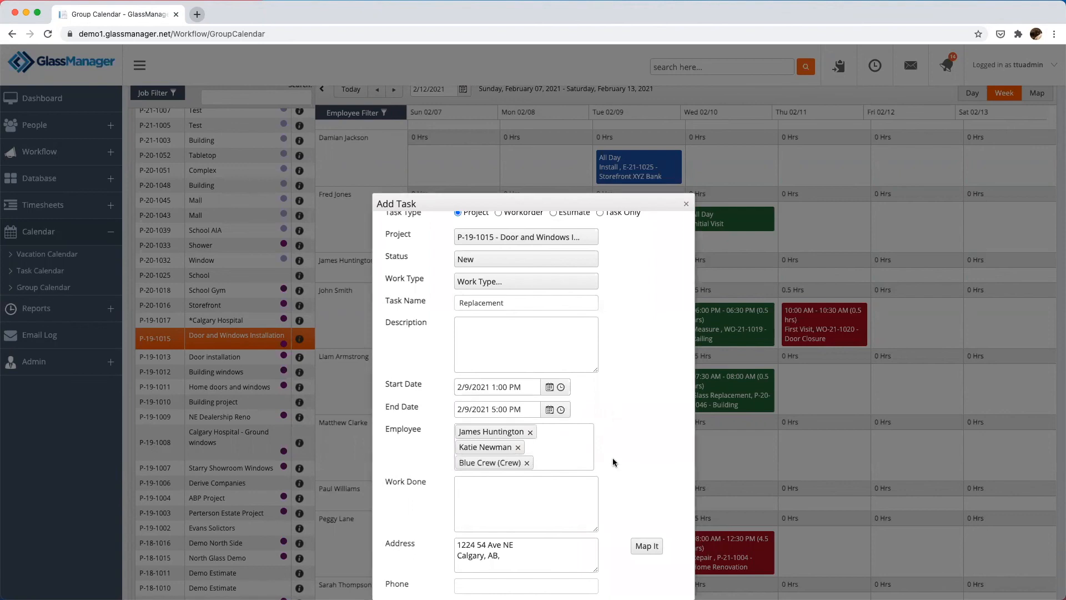
scroll(612, 458, "down", 1)
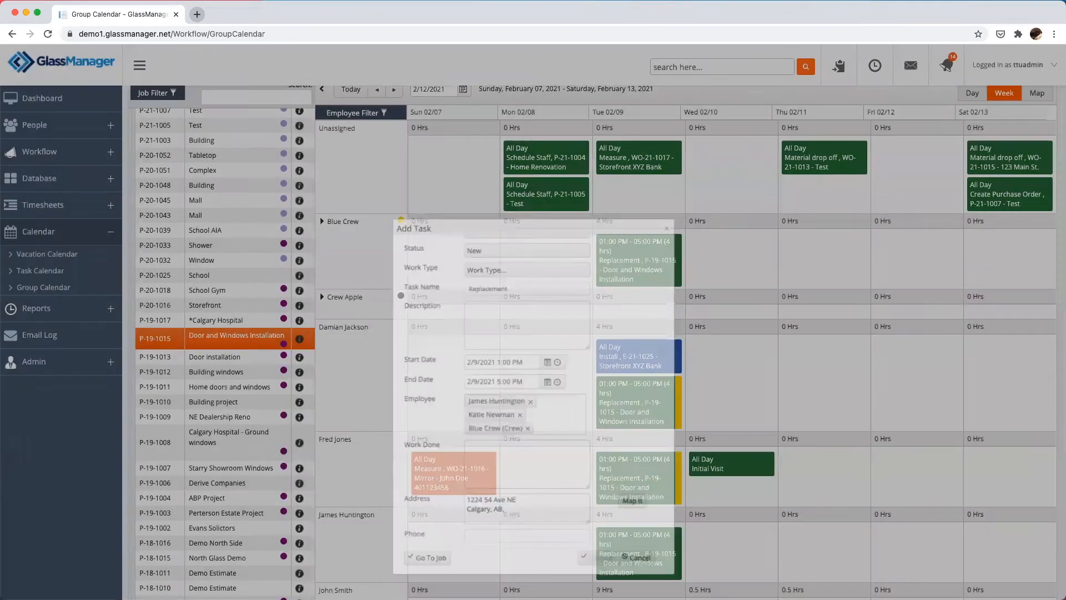
Step: Review the Replacement task across the week's crew and employee rows, and examine the member lists of all crews
scroll(561, 514, "down", 5)
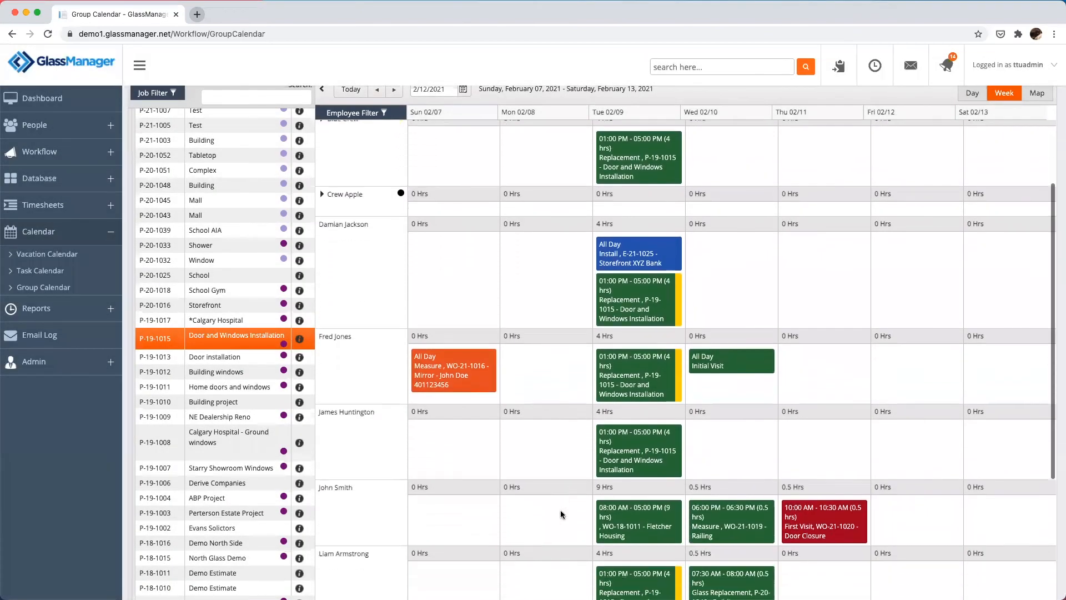
scroll(561, 515, "down", 2)
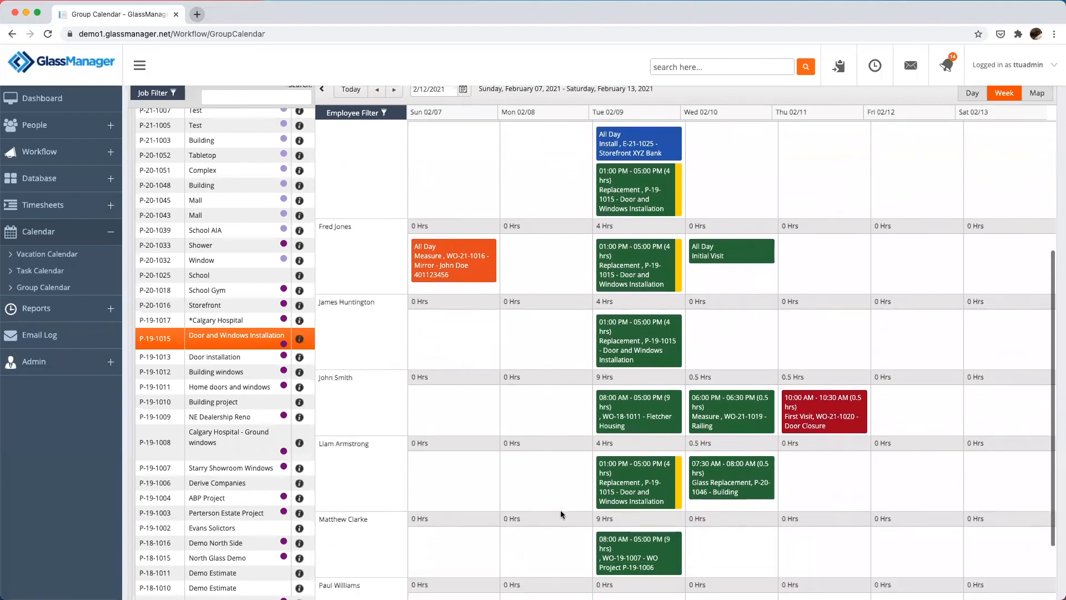
scroll(561, 514, "up", 5)
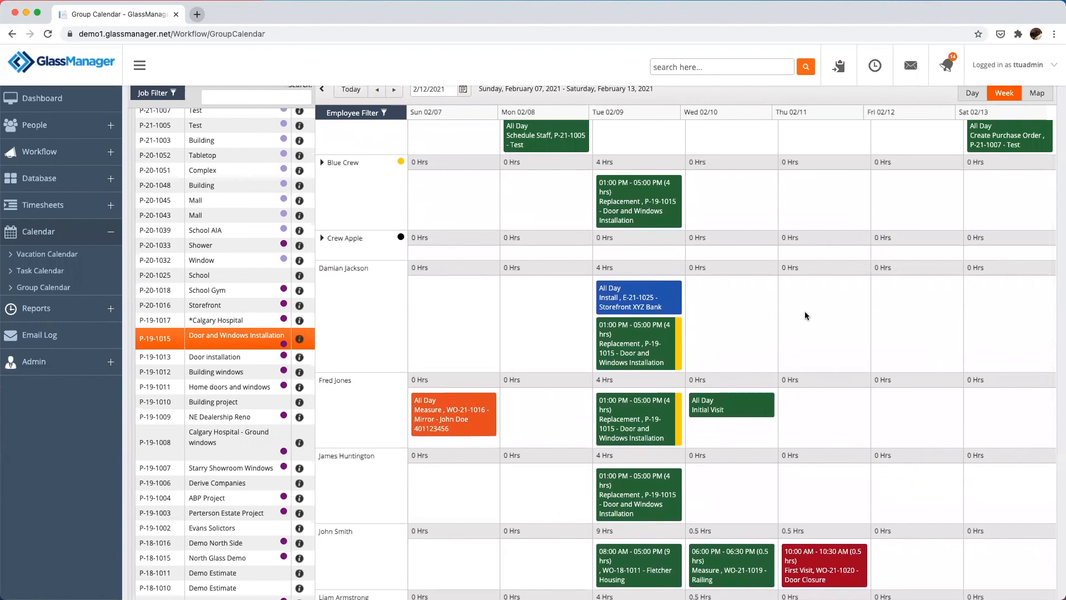
scroll(806, 315, "up", 2)
scroll(957, 210, "up", 3)
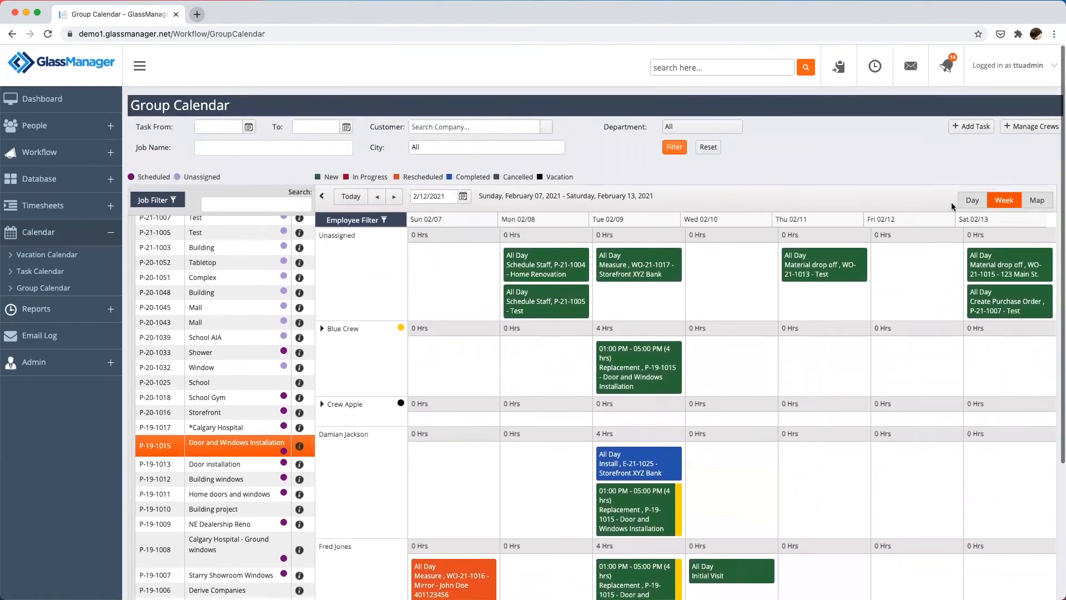
left_click(1019, 128)
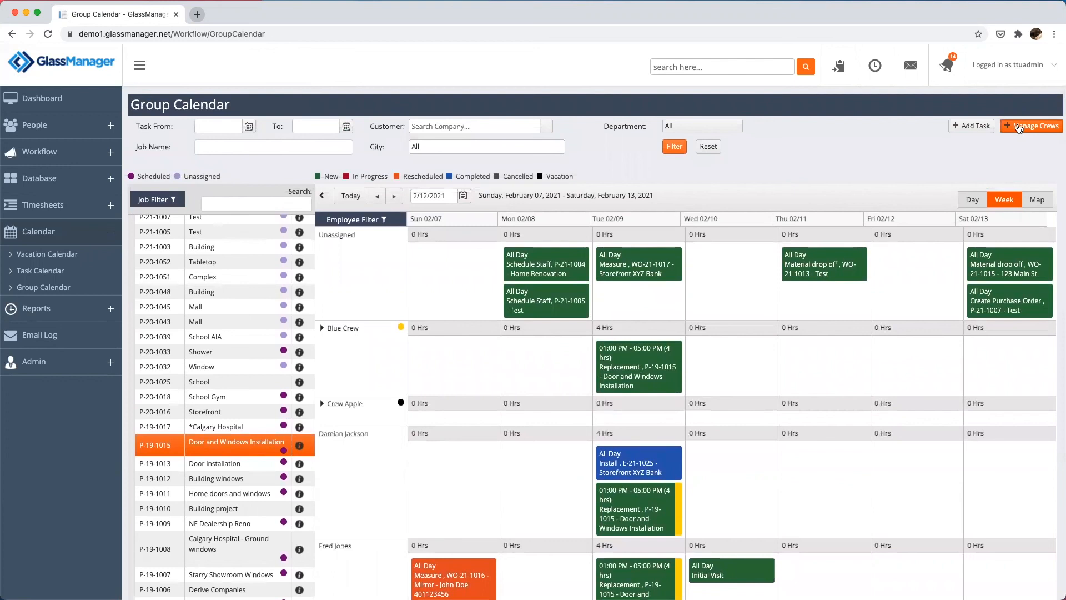
left_click(1019, 128)
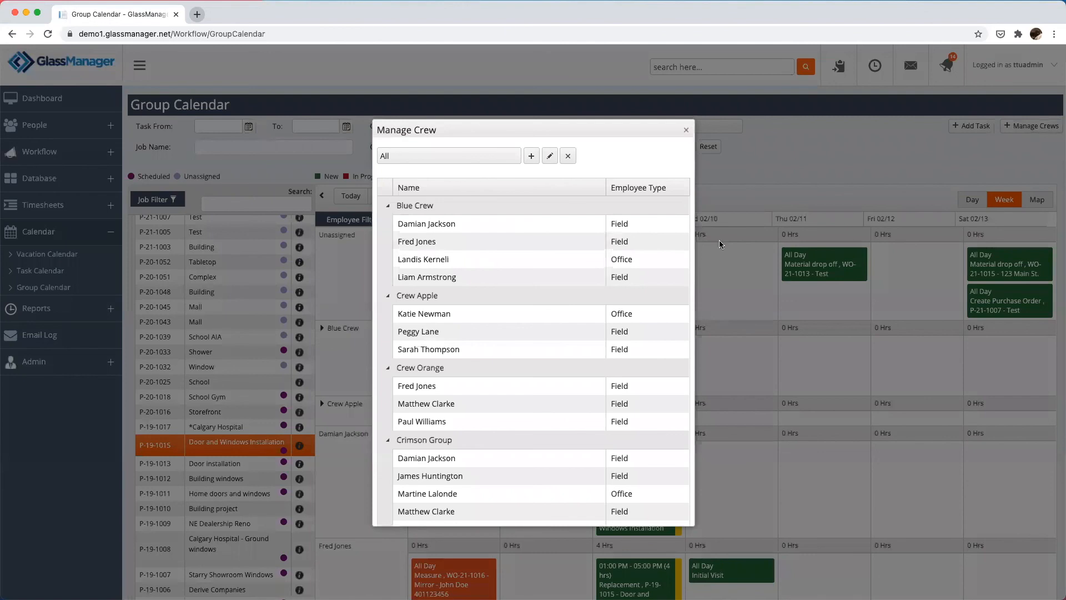
scroll(636, 337, "down", 3)
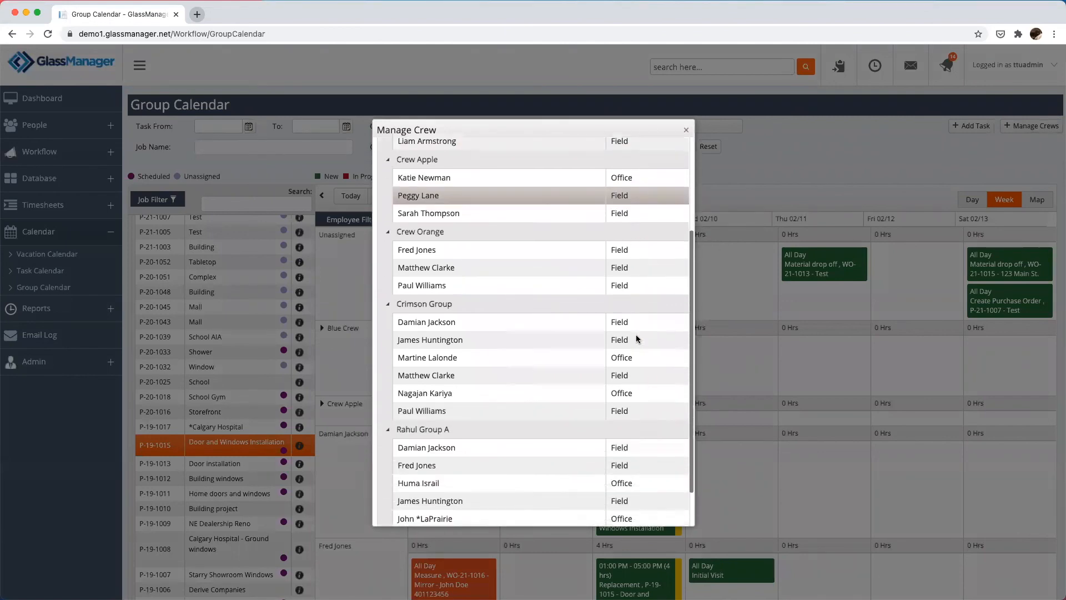
scroll(636, 338, "up", 3)
Step: Create a new crew named Crew B with a red color picked, and close crew management without adding members
left_click(530, 156)
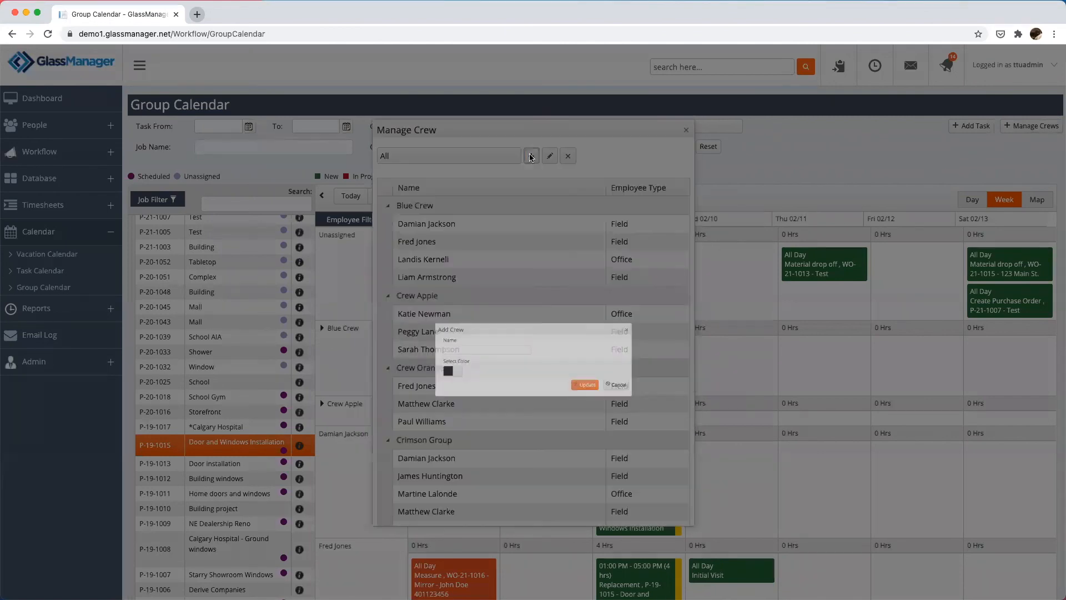
left_click(482, 343)
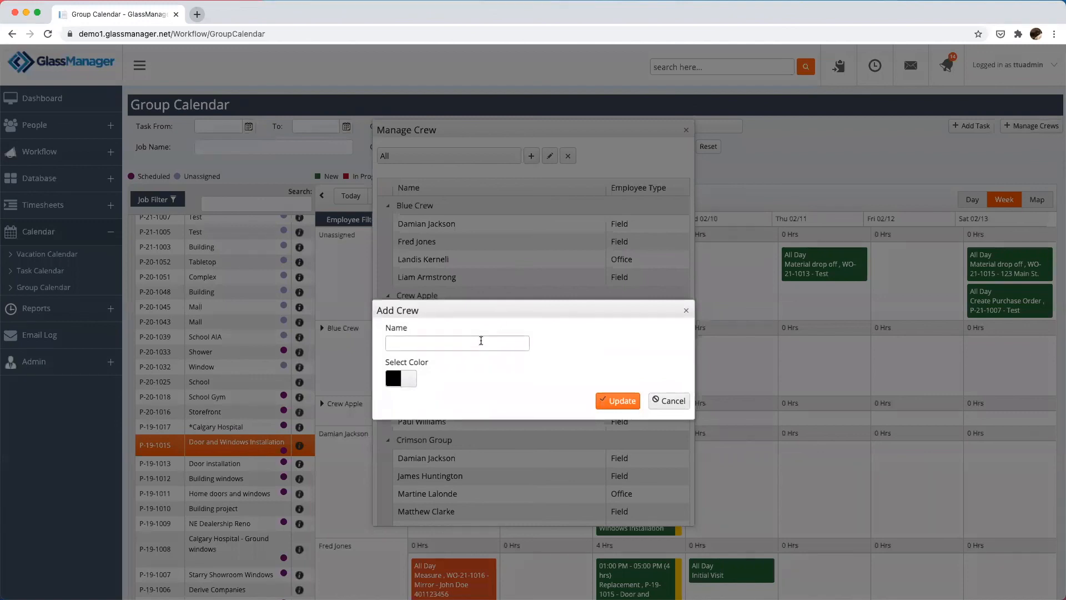
type("Cre")
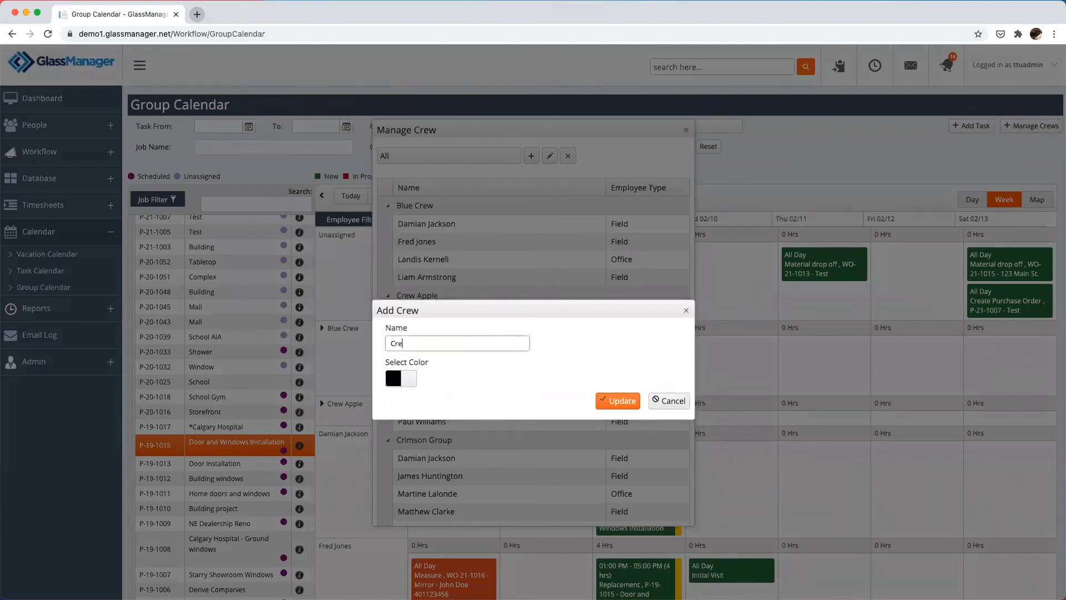
type("w B")
left_click(409, 381)
left_click_drag(456, 456, 510, 419)
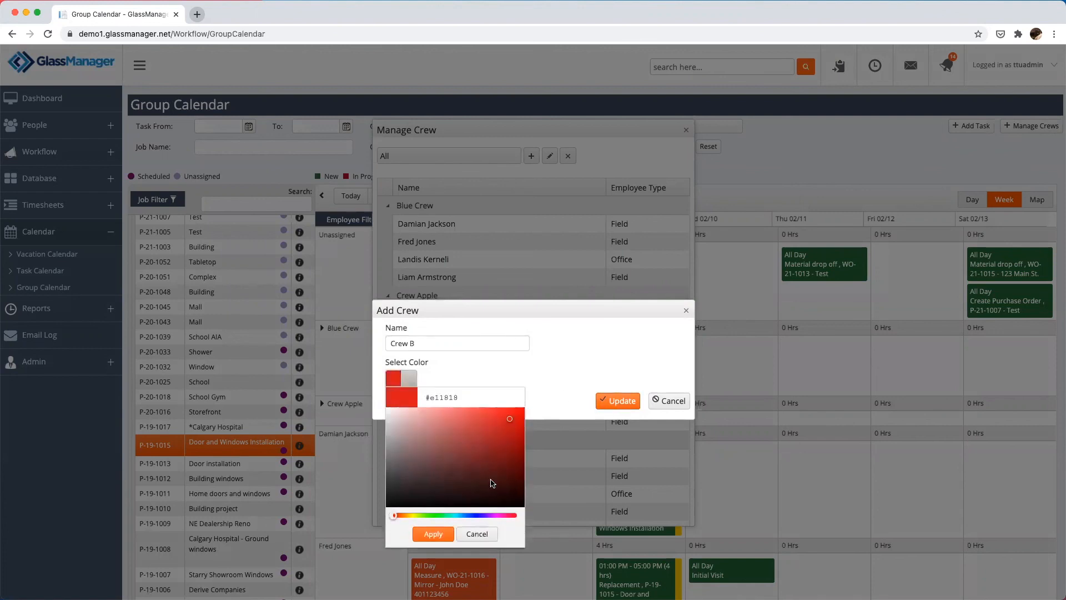
left_click(622, 402)
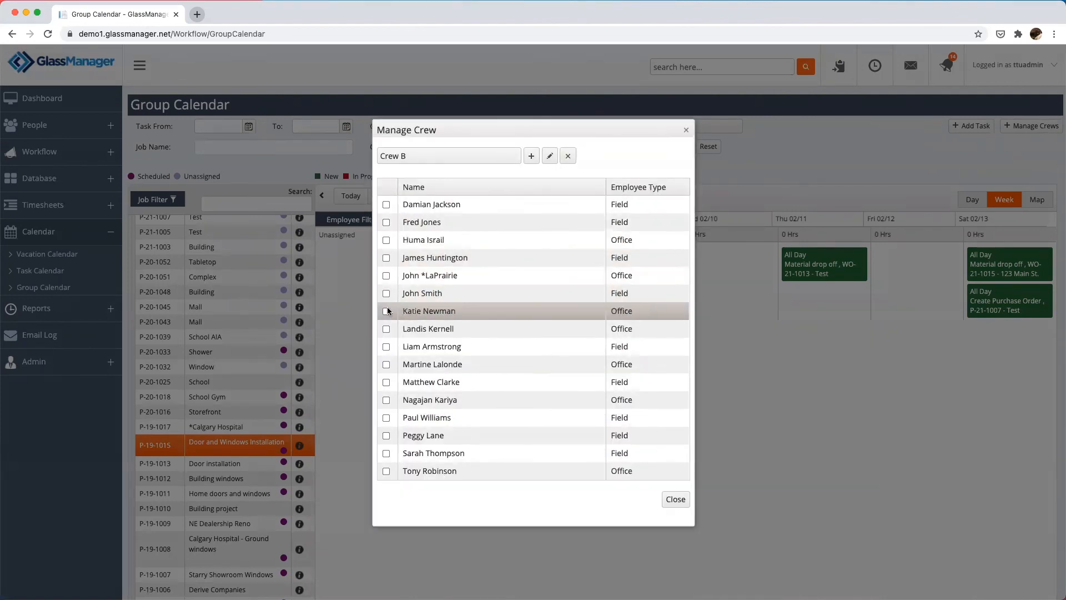
left_click(675, 499)
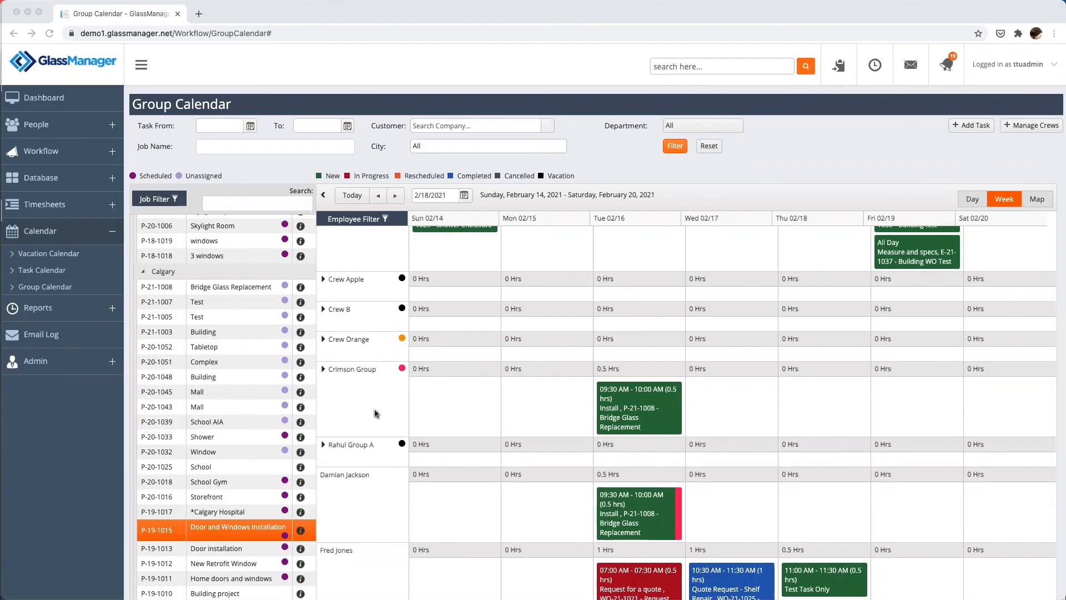
Step: Open the Estimate Tracking Report
scroll(535, 432, "up", 2)
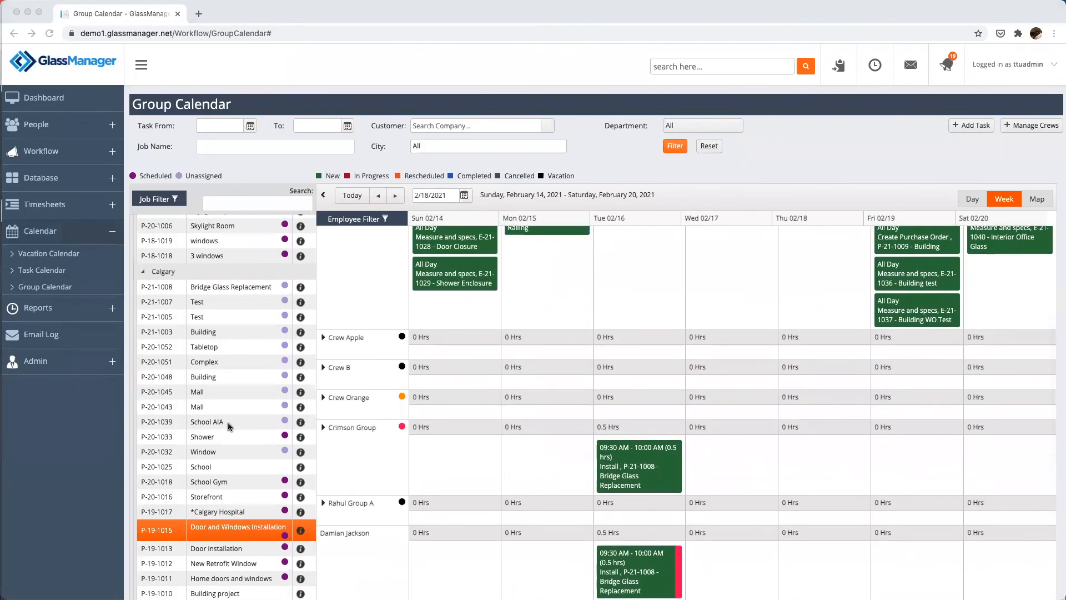
left_click(78, 311)
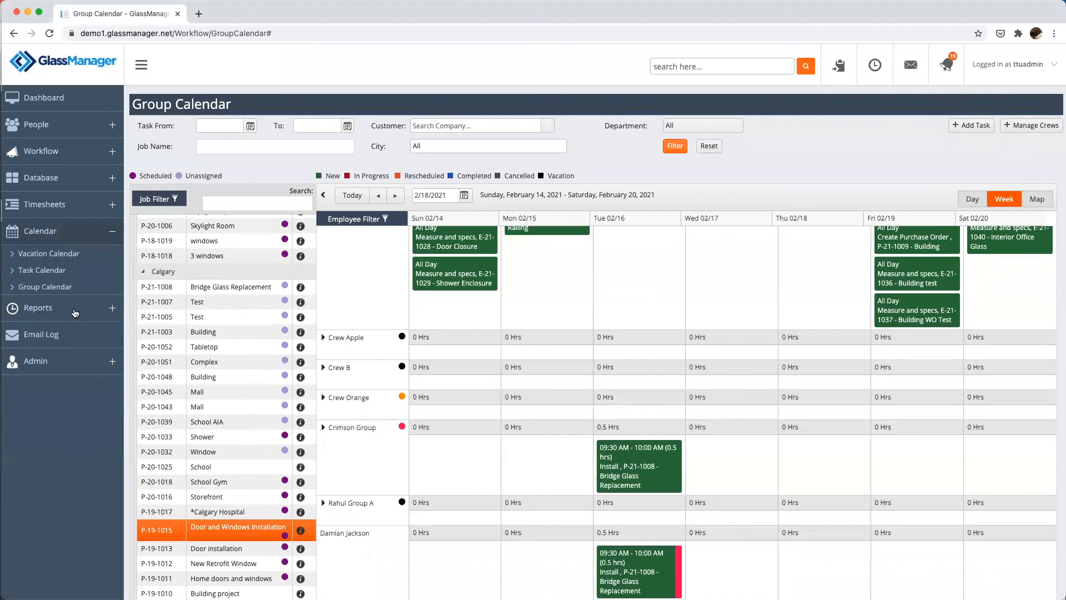
left_click(75, 310)
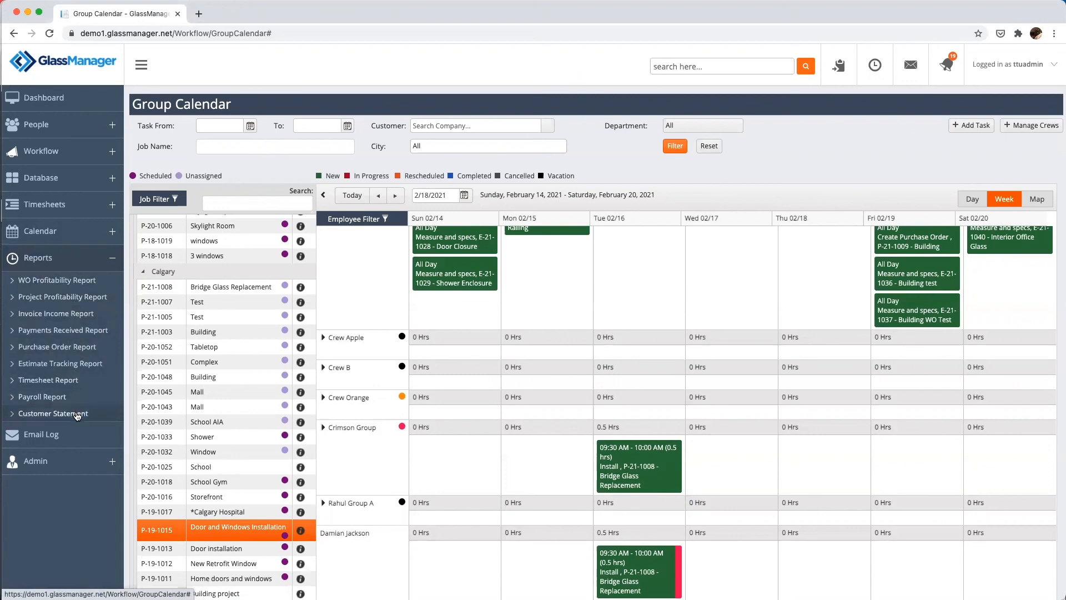
left_click(84, 366)
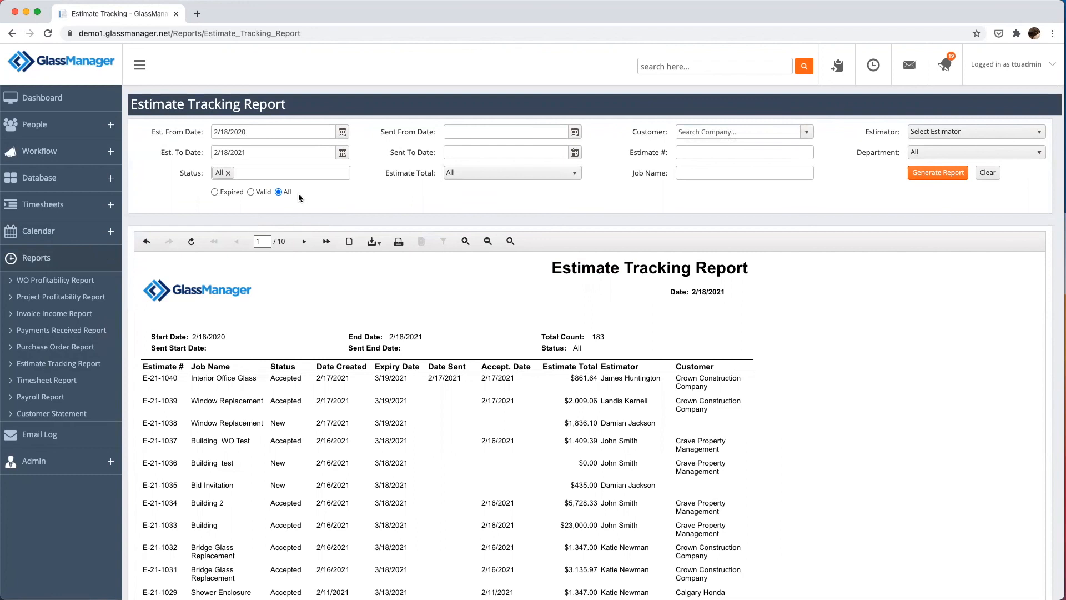
Step: Set the report's Status filter to Accepted and Requested Quote
left_click(342, 173)
left_click(322, 169)
left_click(302, 238)
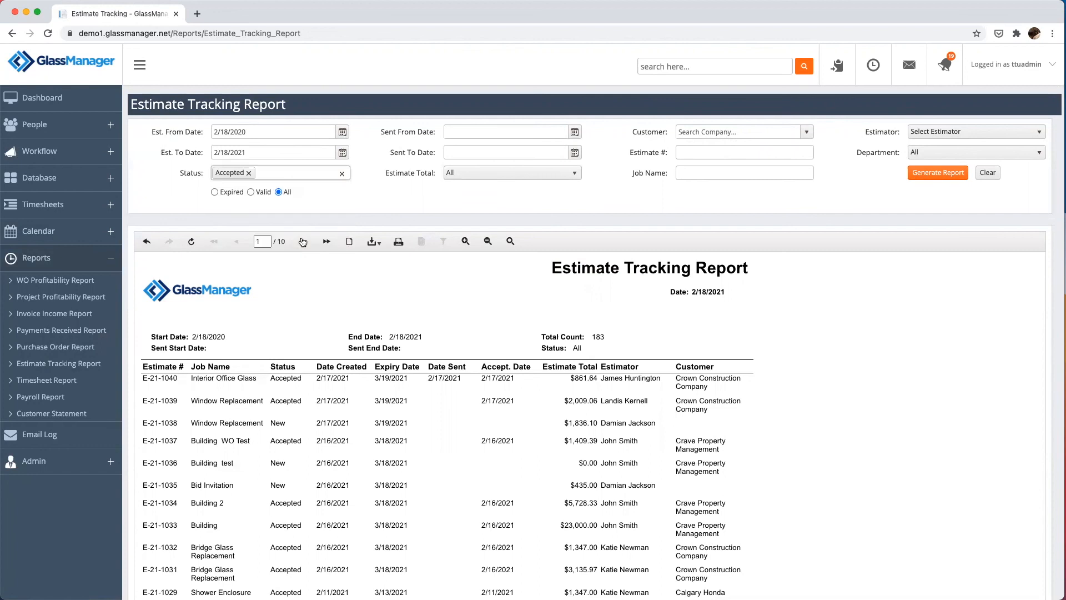
left_click(307, 173)
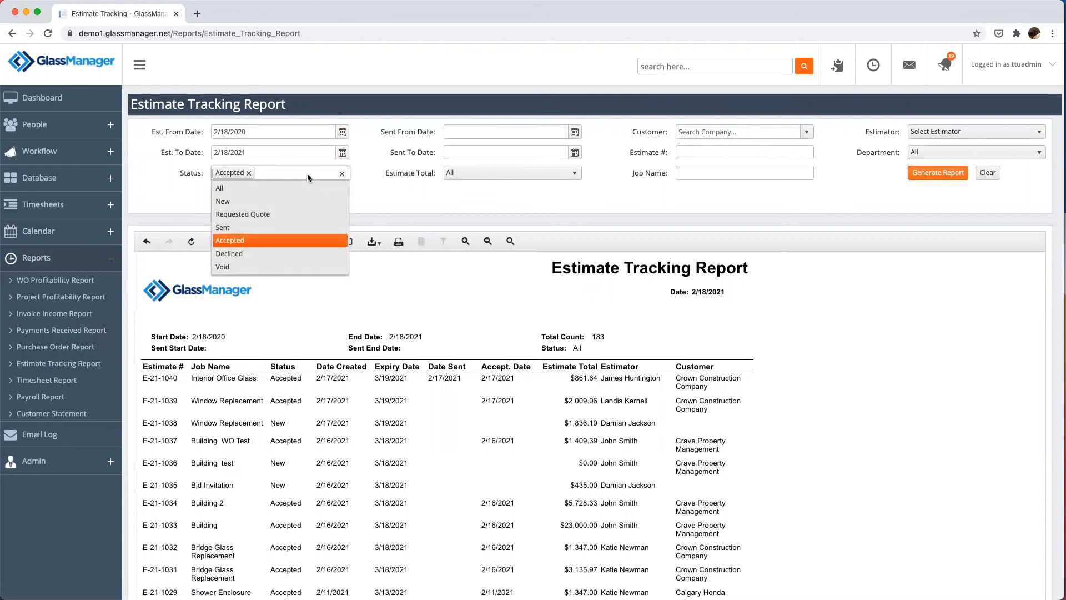
left_click(303, 214)
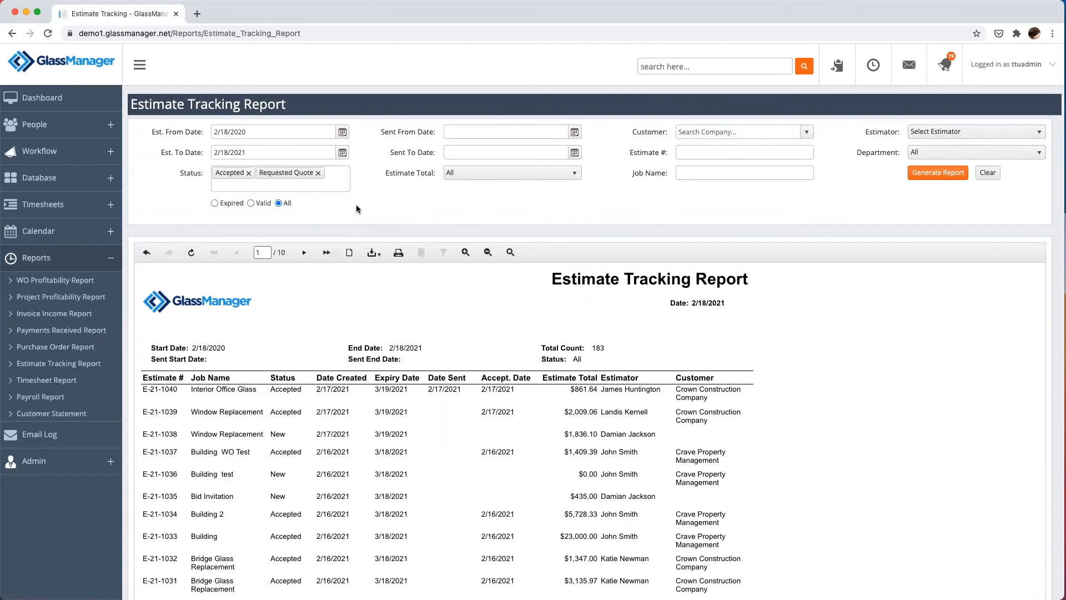
Step: Check the Estimate Total ranges, then generate the Estimate Tracking Report filtered to the customer Crave Property Management
left_click(577, 175)
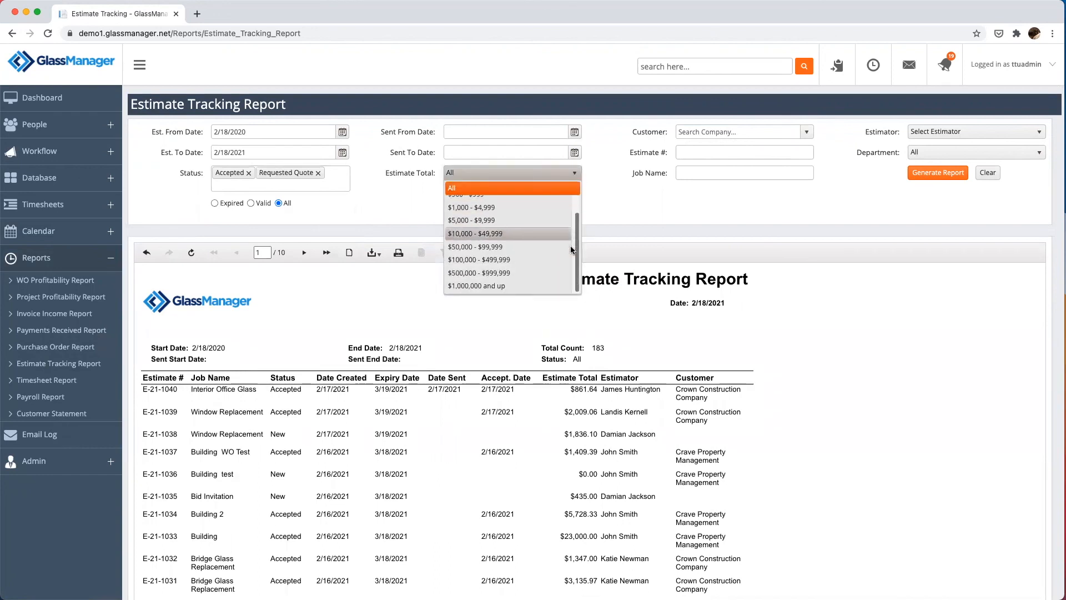
left_click(628, 210)
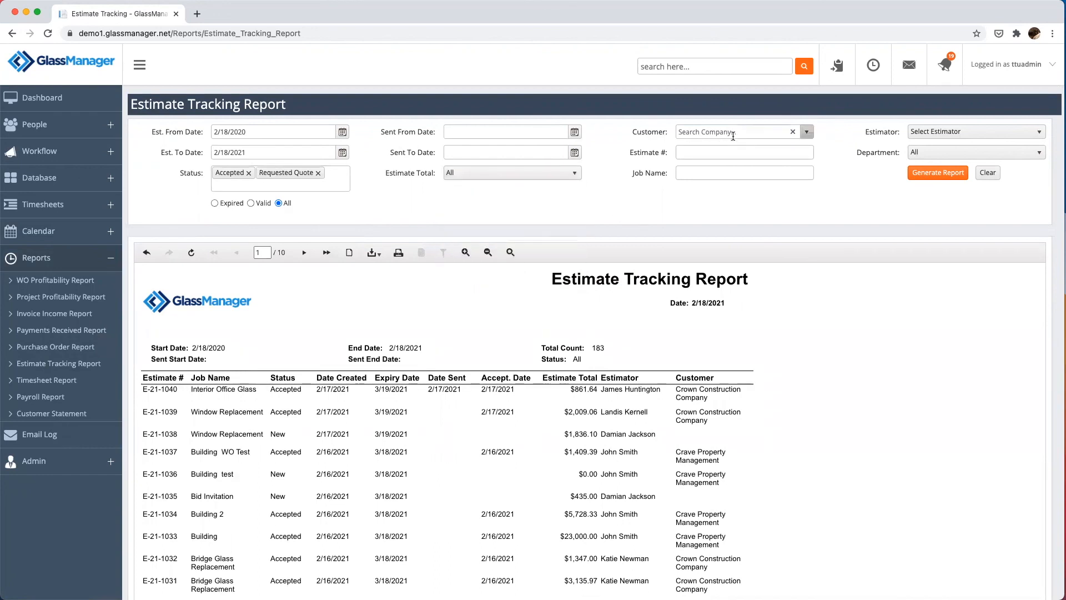
type("Cra")
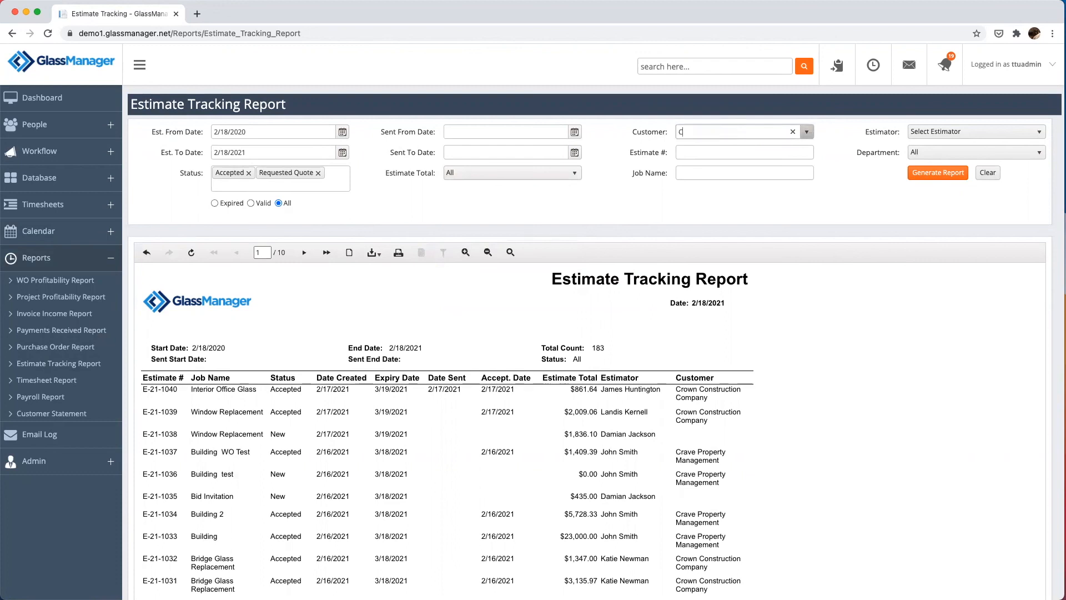
left_click(735, 147)
left_click(965, 133)
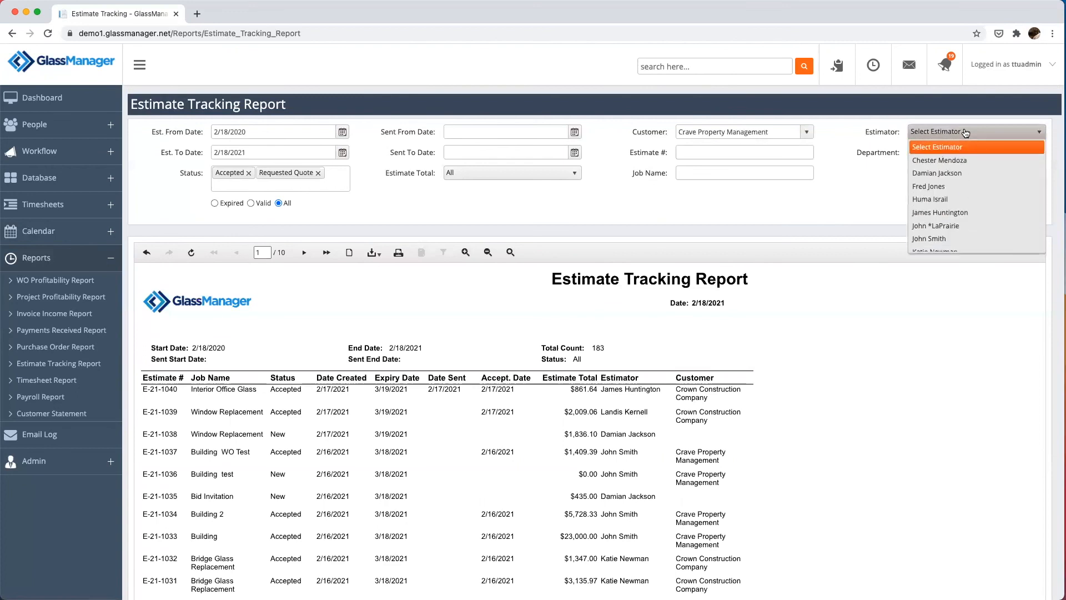
left_click(966, 132)
left_click(961, 173)
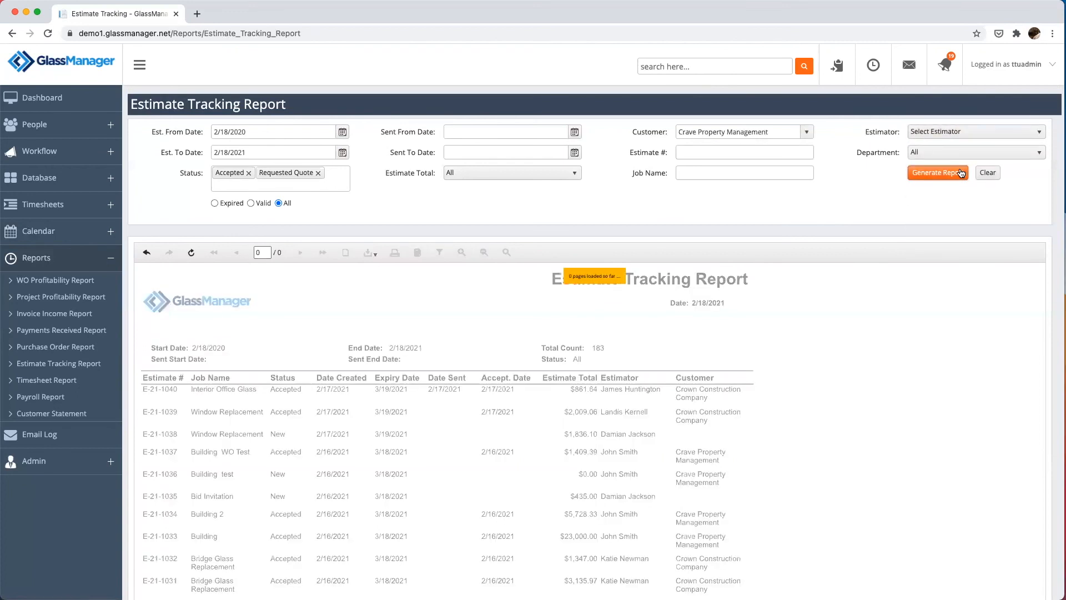
Step: Review the filtered estimates, view the details of the accepted estimate created 2/3/2021 from the report, and return to the report
scroll(652, 445, "down", 5)
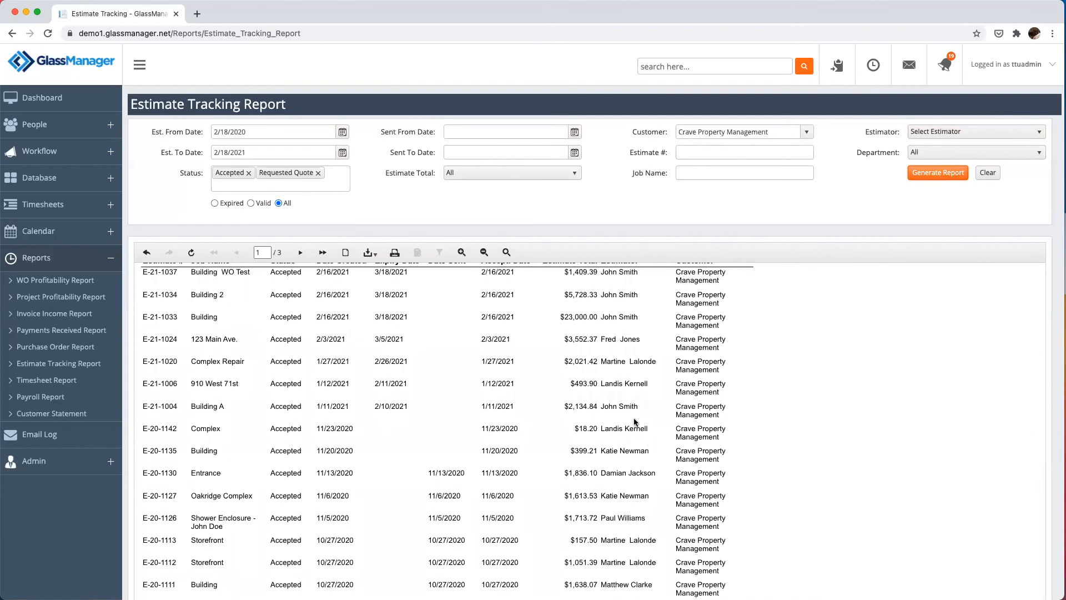
scroll(500, 344, "up", 3)
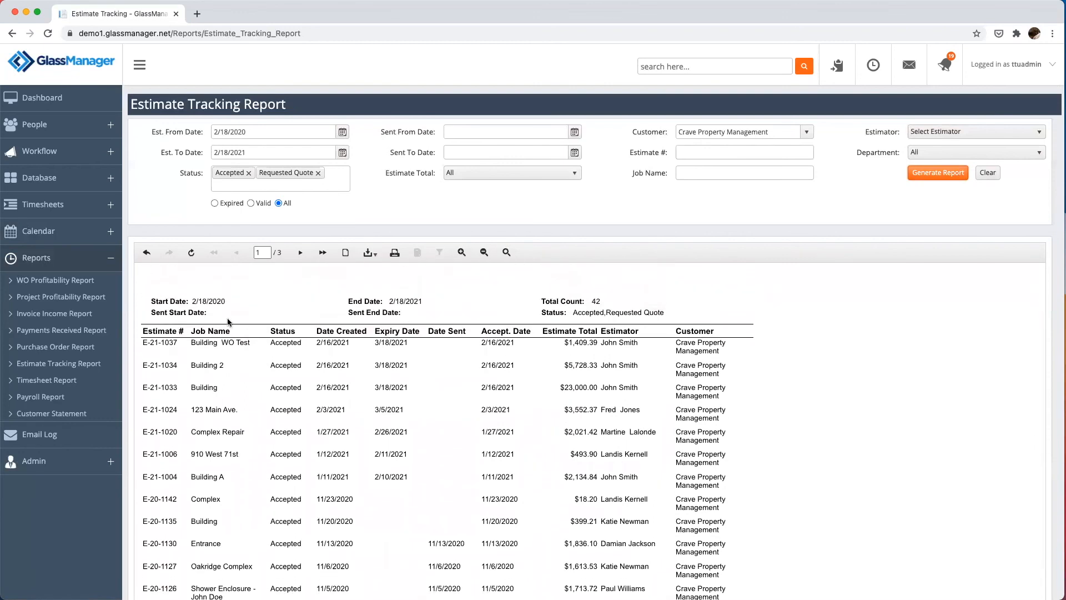
left_click(173, 413)
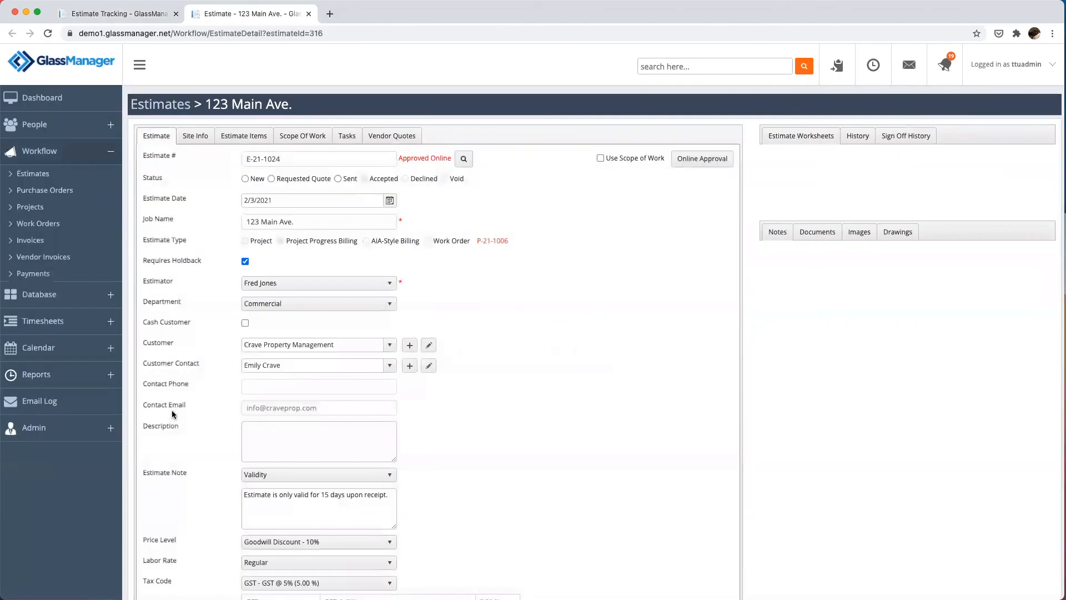
left_click(308, 13)
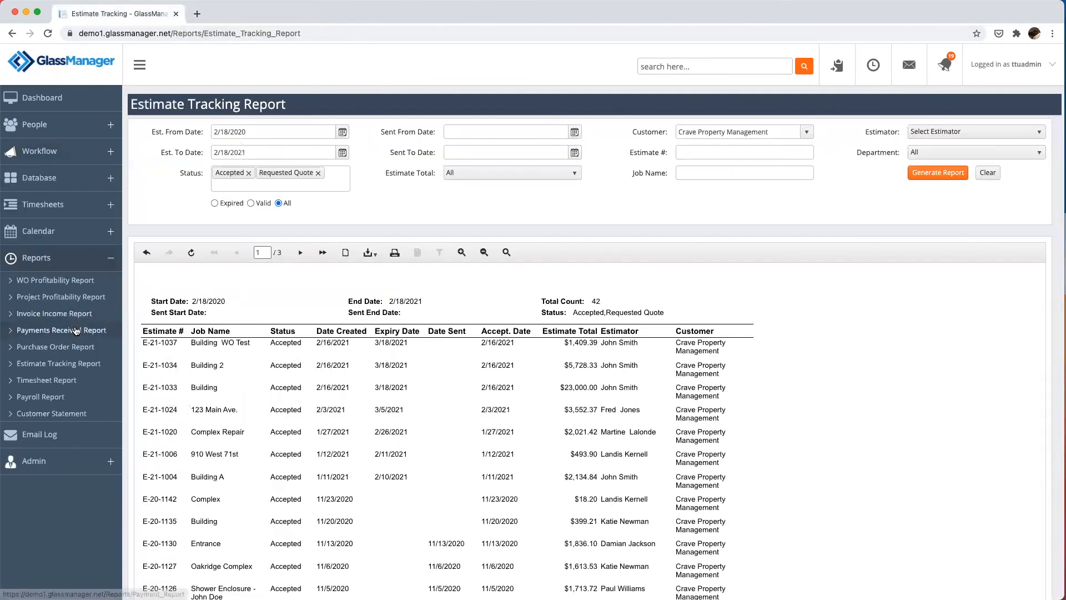
Step: Open the Purchase Order Report and examine its listed orders and the available Status filter options
left_click(61, 348)
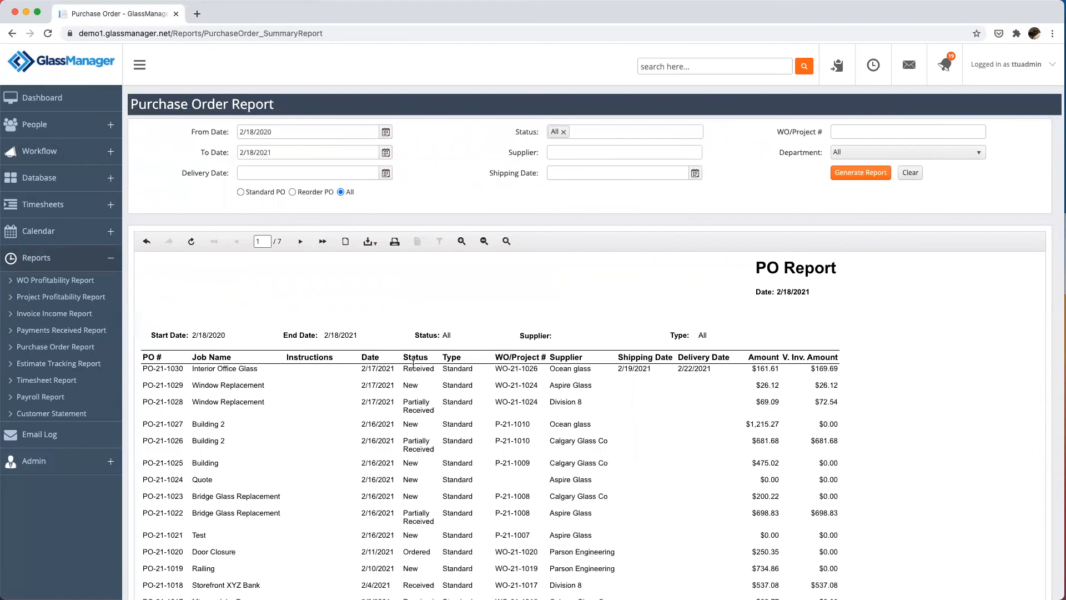
scroll(413, 364, "down", 5)
scroll(413, 364, "up", 5)
left_click(665, 132)
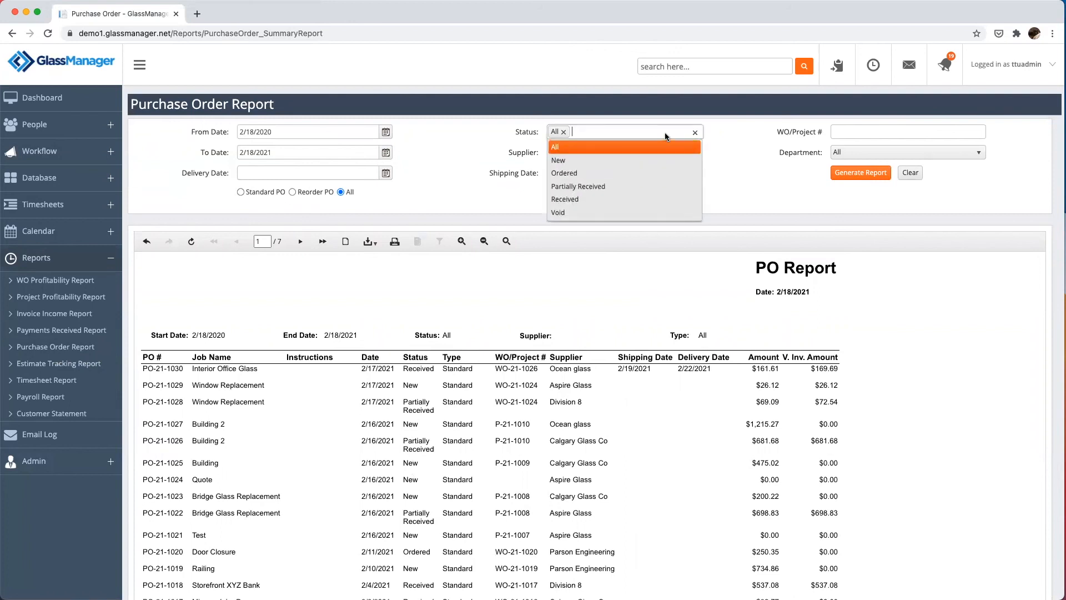
left_click(721, 133)
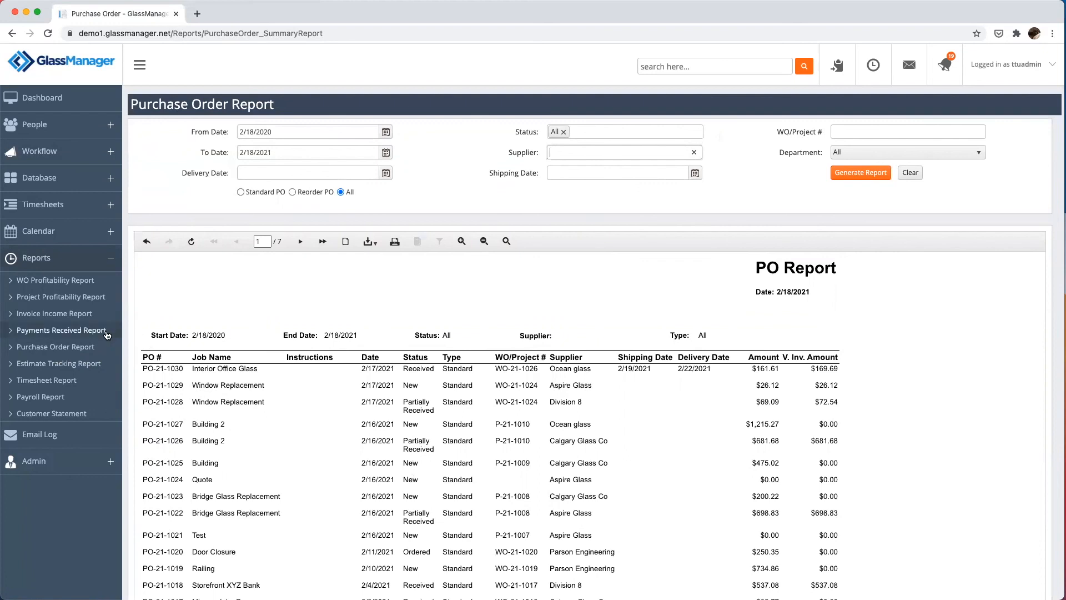
Step: Open the WO Profitability Report and examine the estimated and actual costs, sales and profit of the work orders
left_click(107, 282)
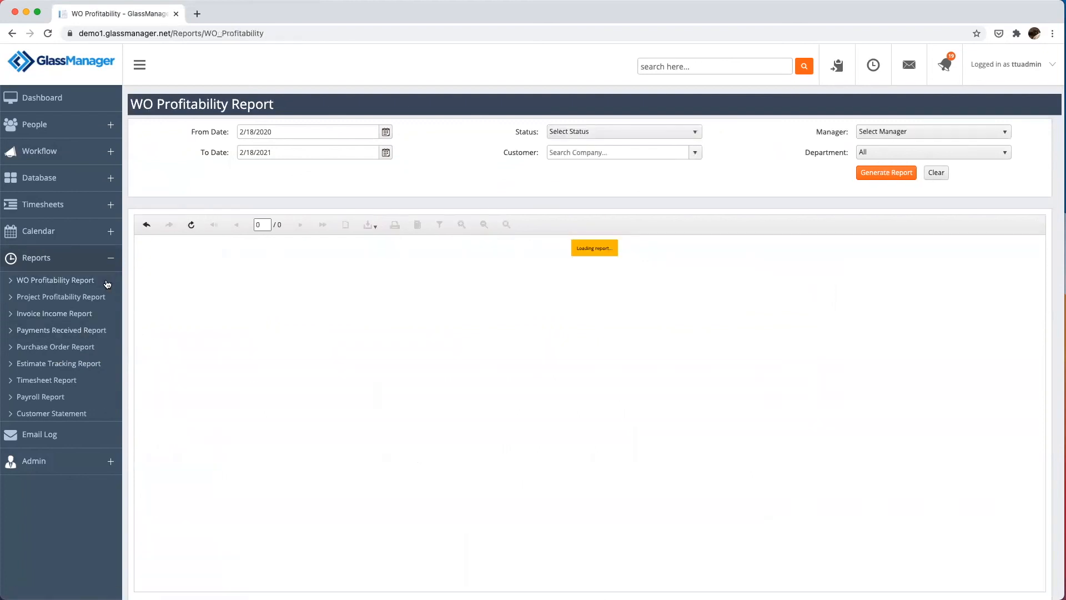
scroll(319, 428, "down", 2)
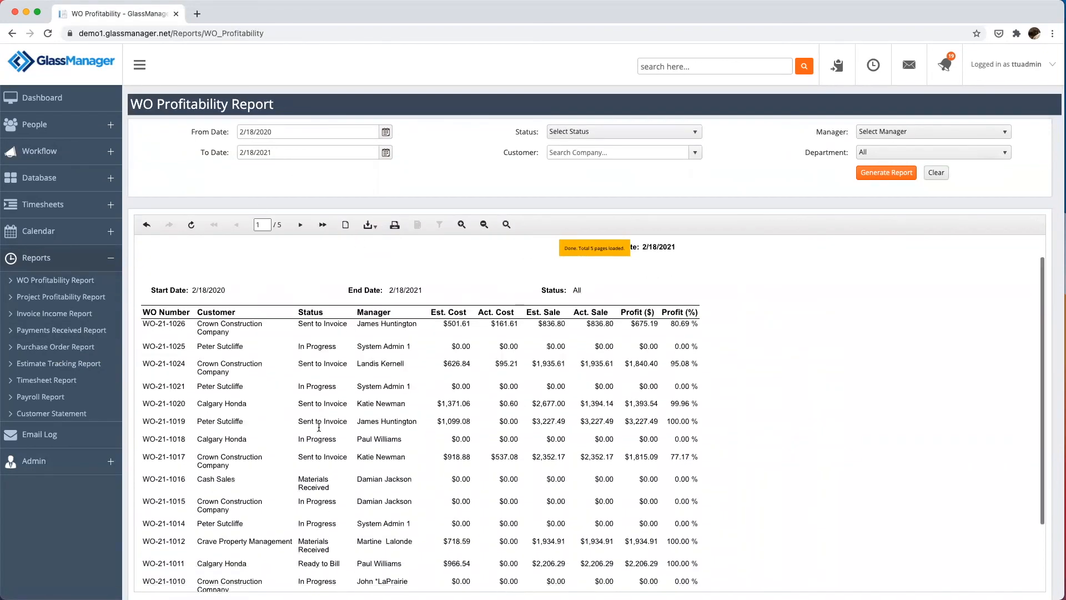
scroll(319, 428, "down", 1)
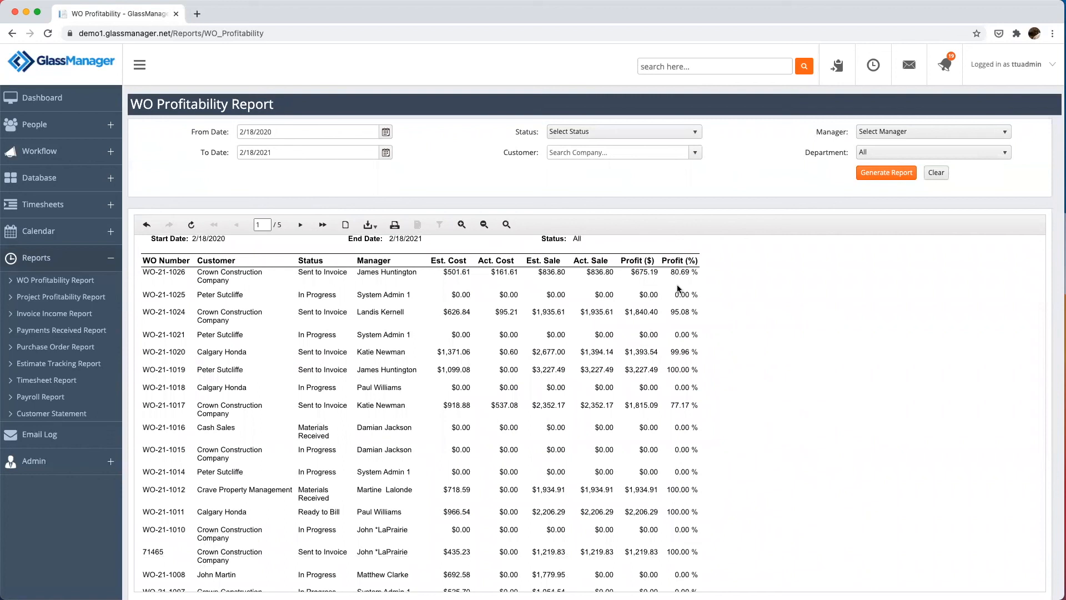
scroll(678, 293, "up", 2)
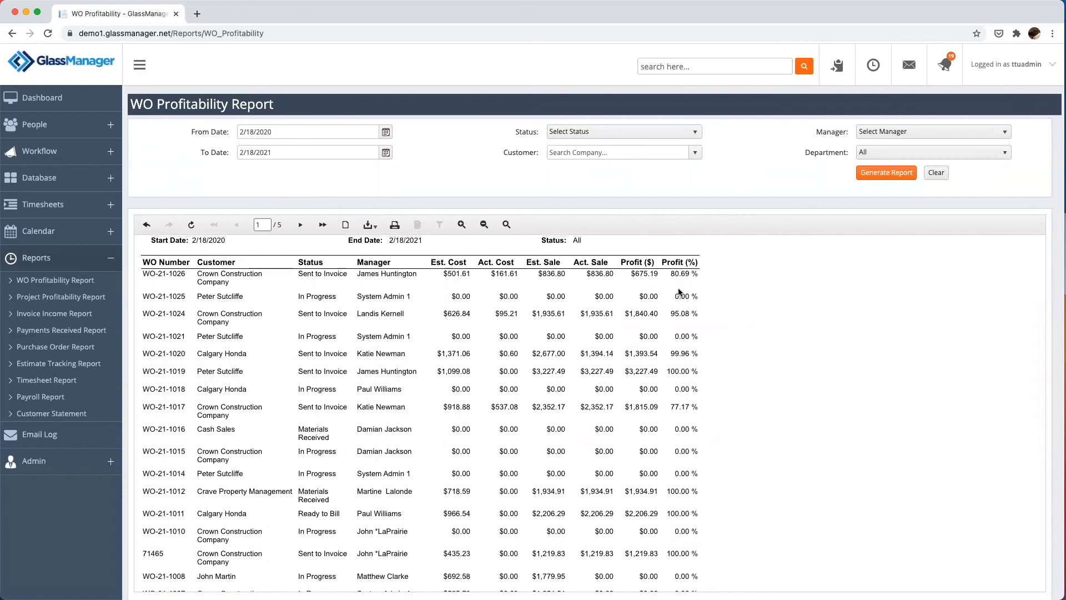